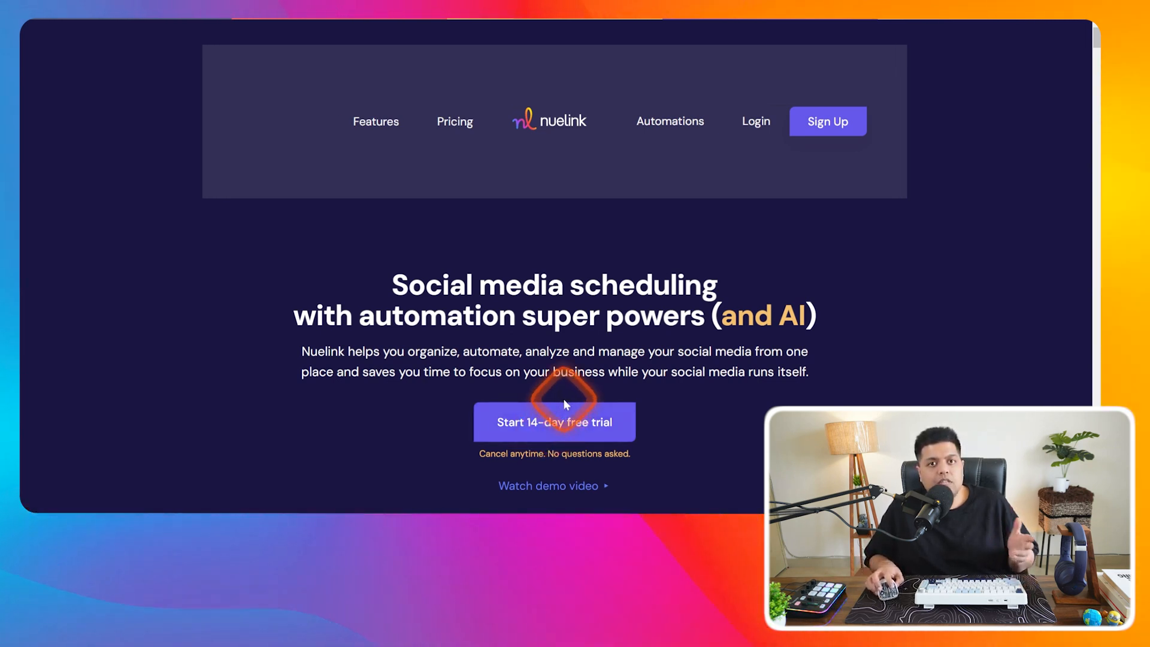
# - View the agency pricing plans with yearly billing
pyautogui.click(454, 121)
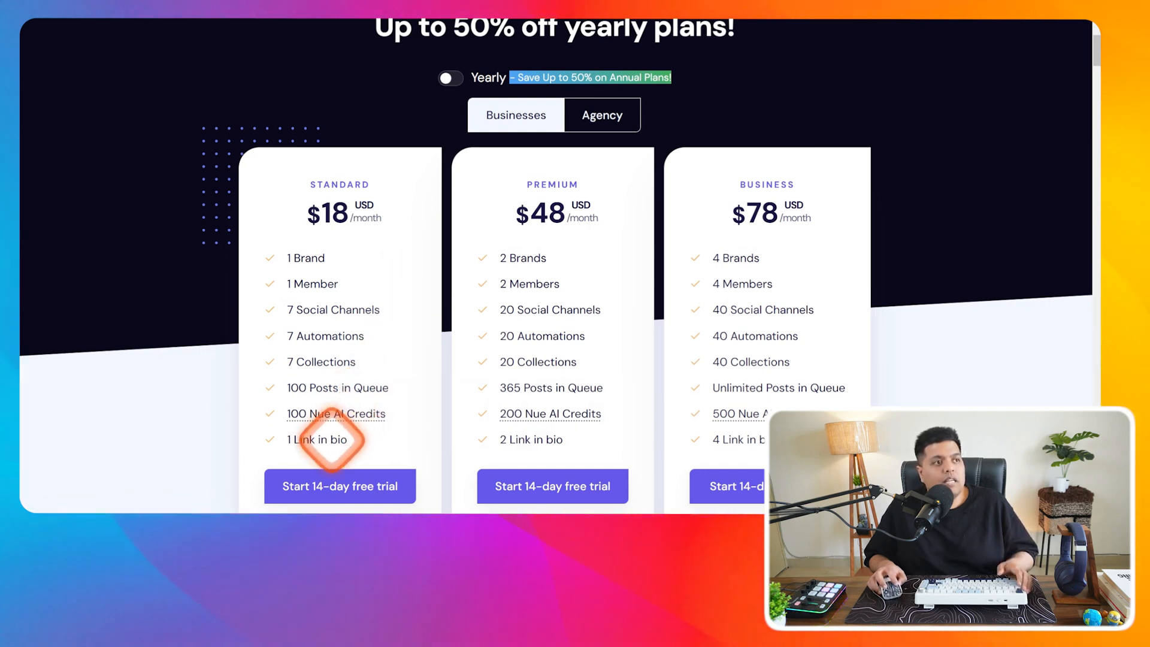
pyautogui.moveTo(350, 412)
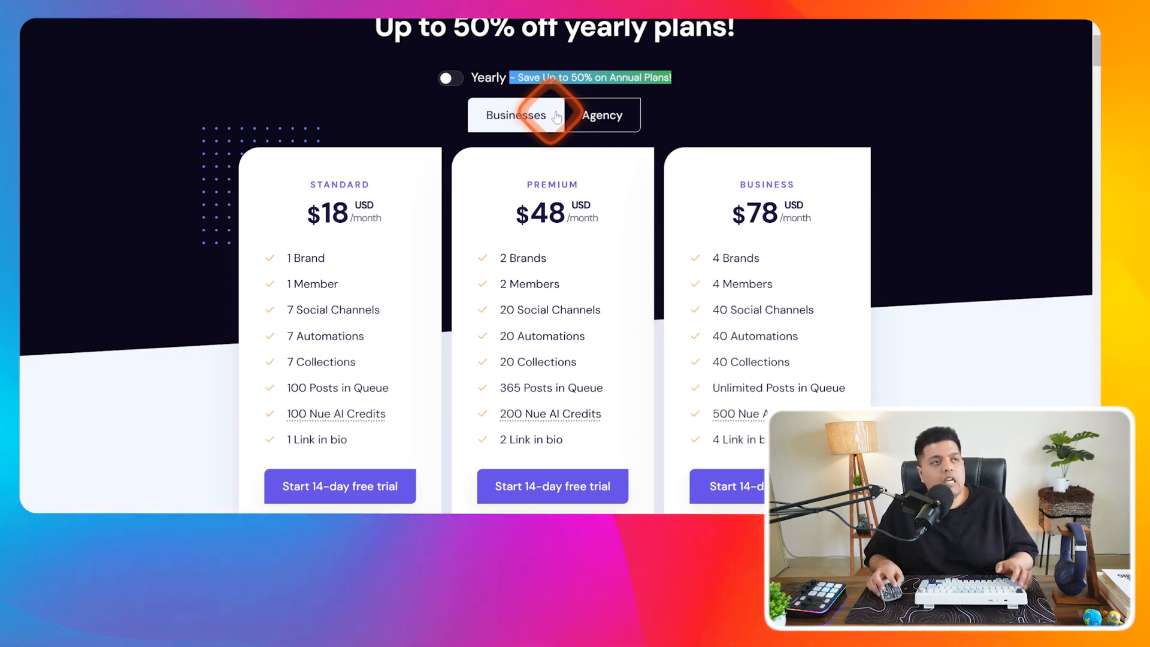
pyautogui.click(595, 114)
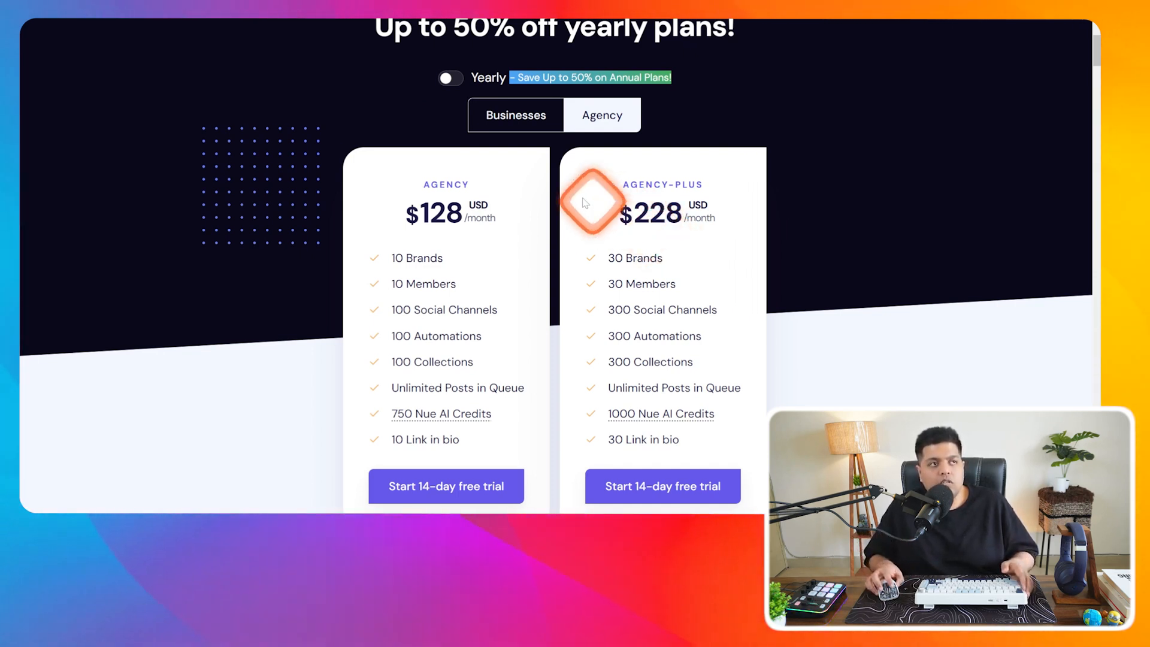
pyautogui.click(447, 78)
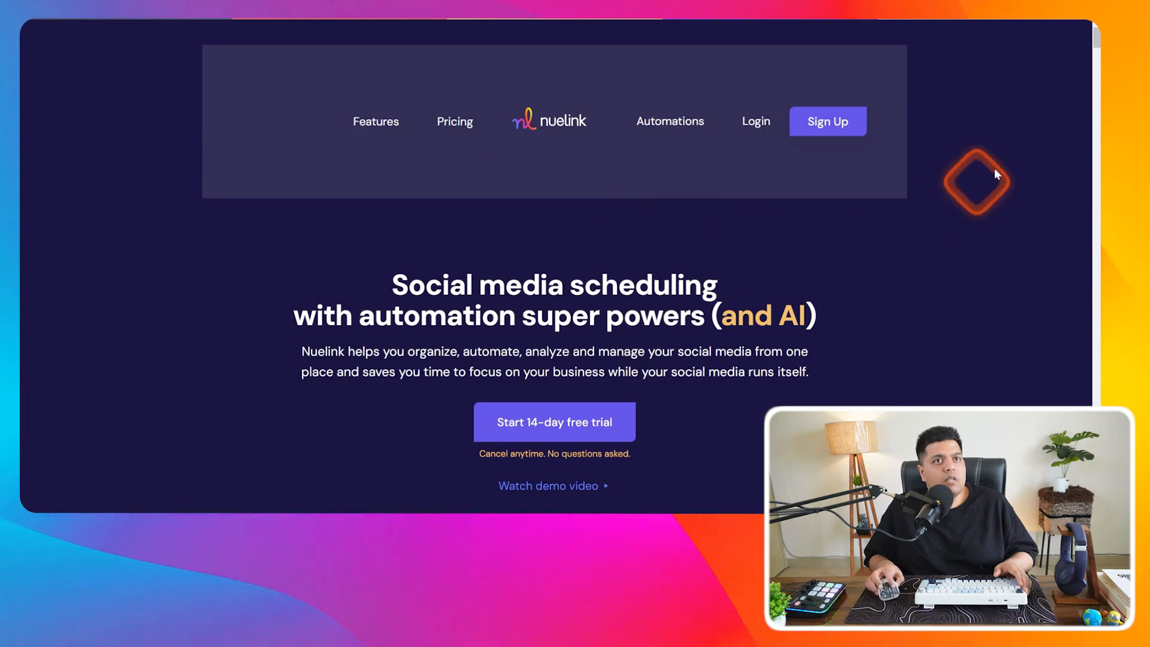
# - Switch the dashboard to light mode, then back to dark, and dismiss the Mastodon announcement
pyautogui.moveTo(1097, 40); pyautogui.dragTo(1097, 154)
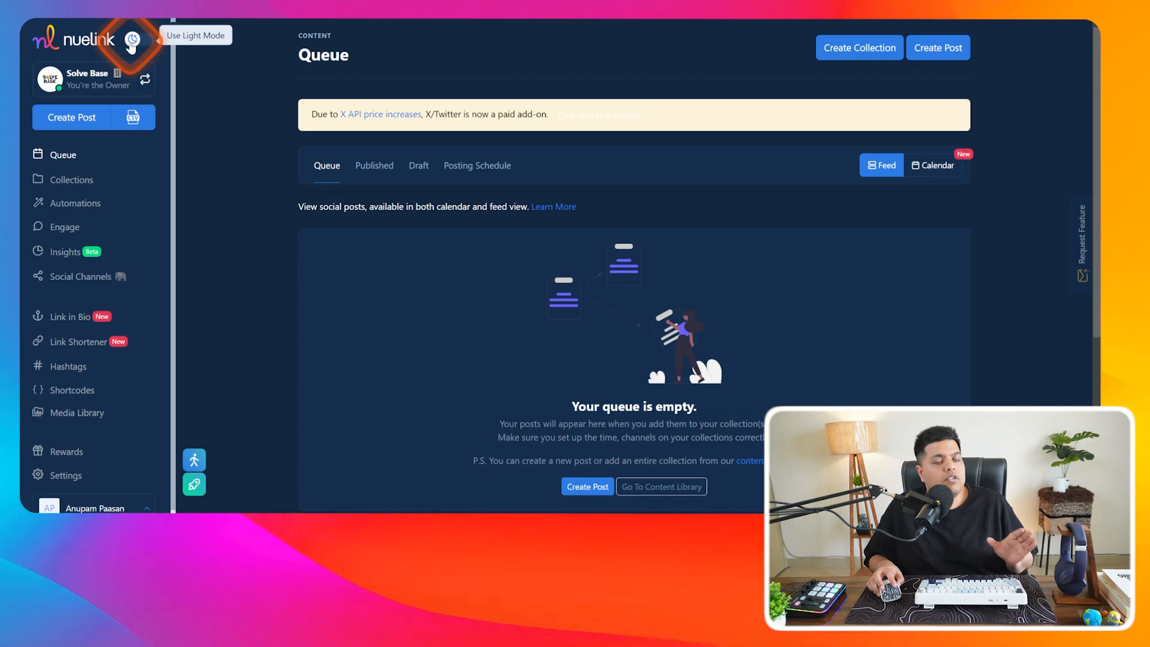
pyautogui.click(132, 42)
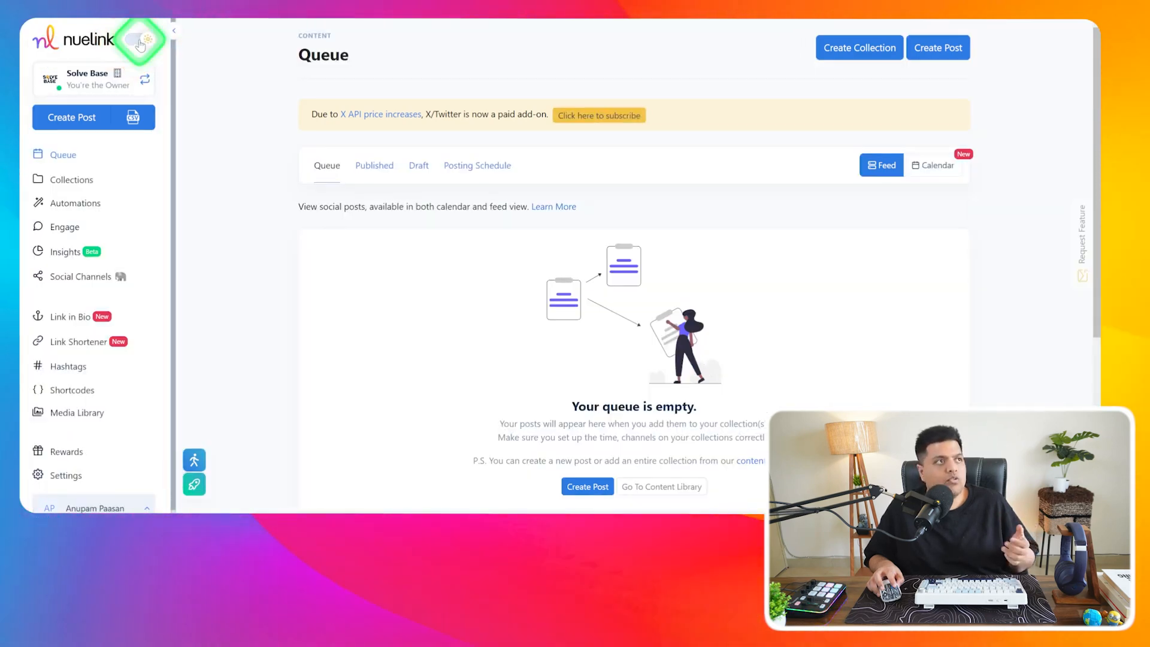
pyautogui.click(139, 43)
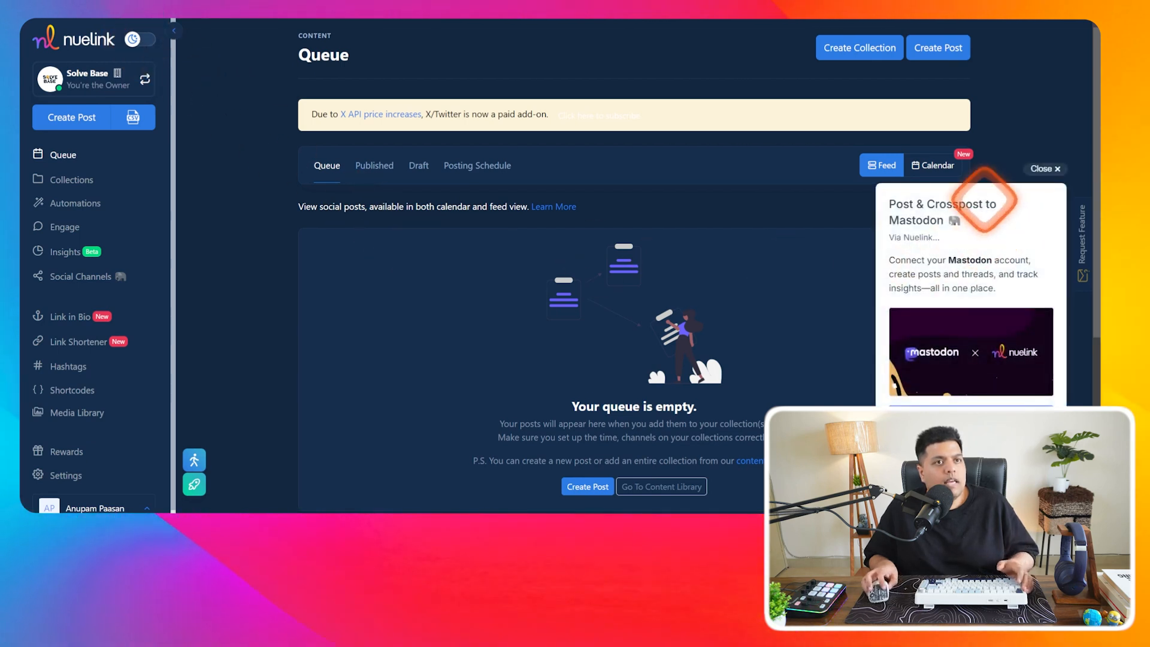
pyautogui.click(1046, 170)
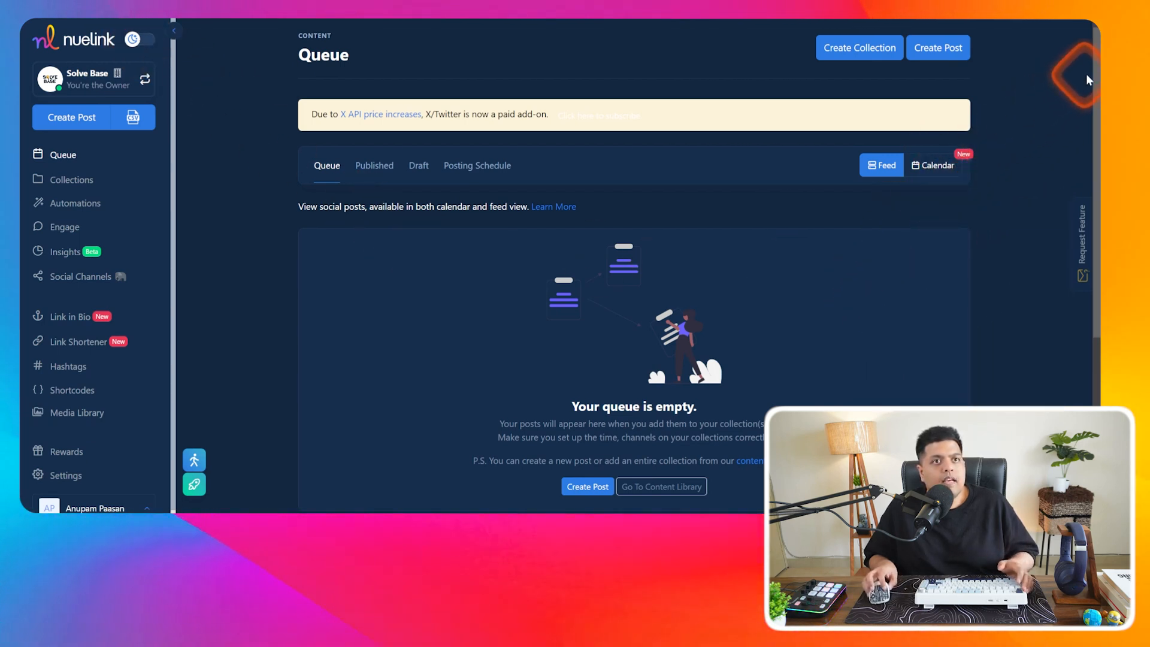
pyautogui.scroll(-1, 635, 269)
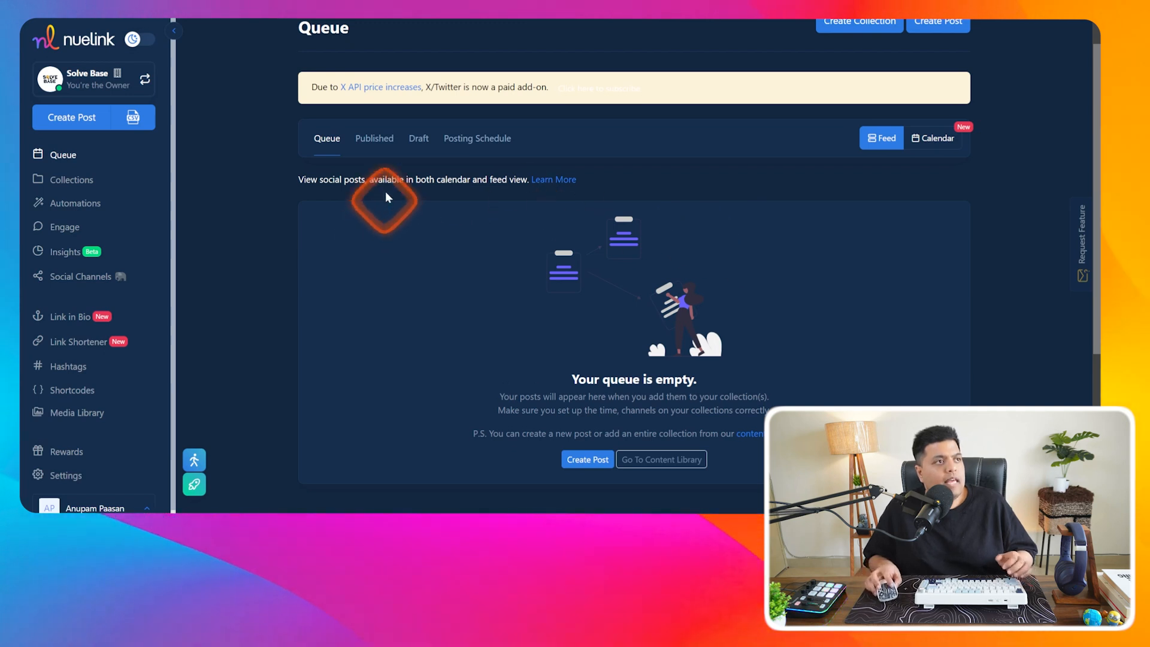
# - Check the Published and Draft post lists, then open the weekly Posting Schedule
pyautogui.click(386, 142)
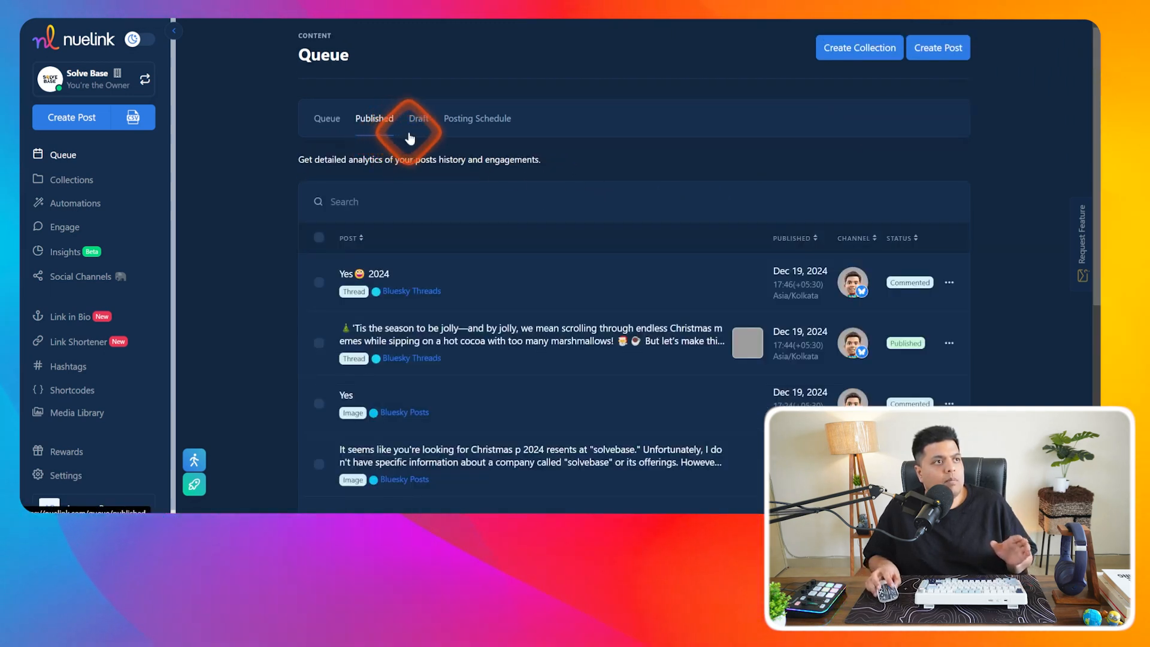
pyautogui.click(422, 126)
pyautogui.click(473, 126)
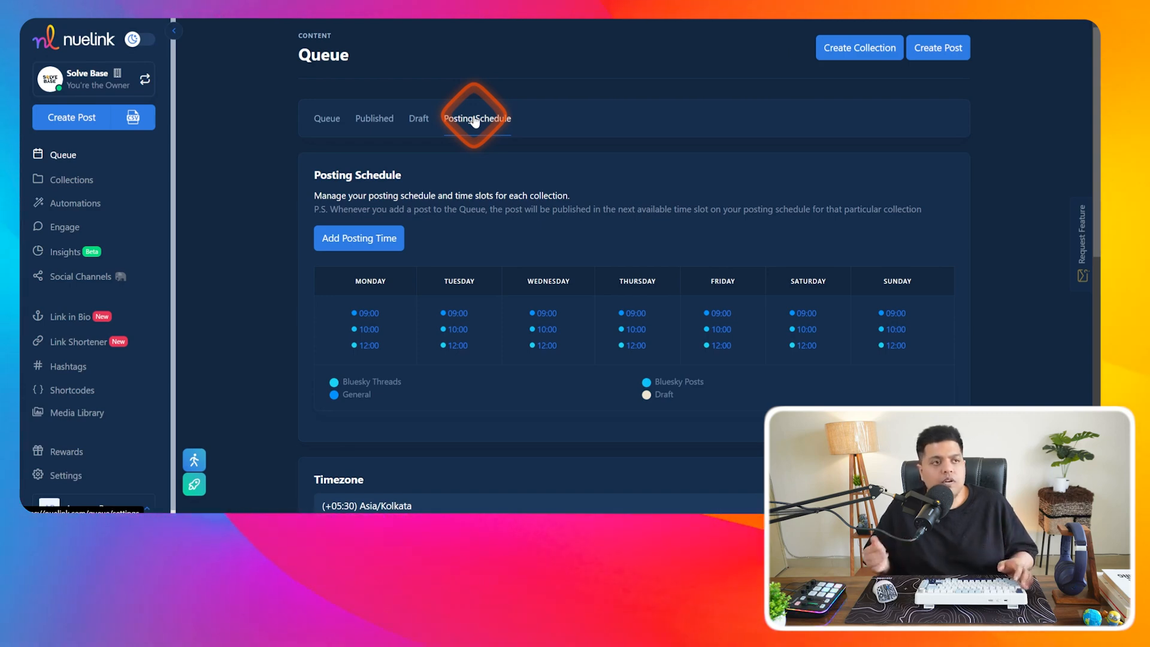
# - Try Add Posting Time and Create Post, cancelling each, then start a new post
pyautogui.click(371, 239)
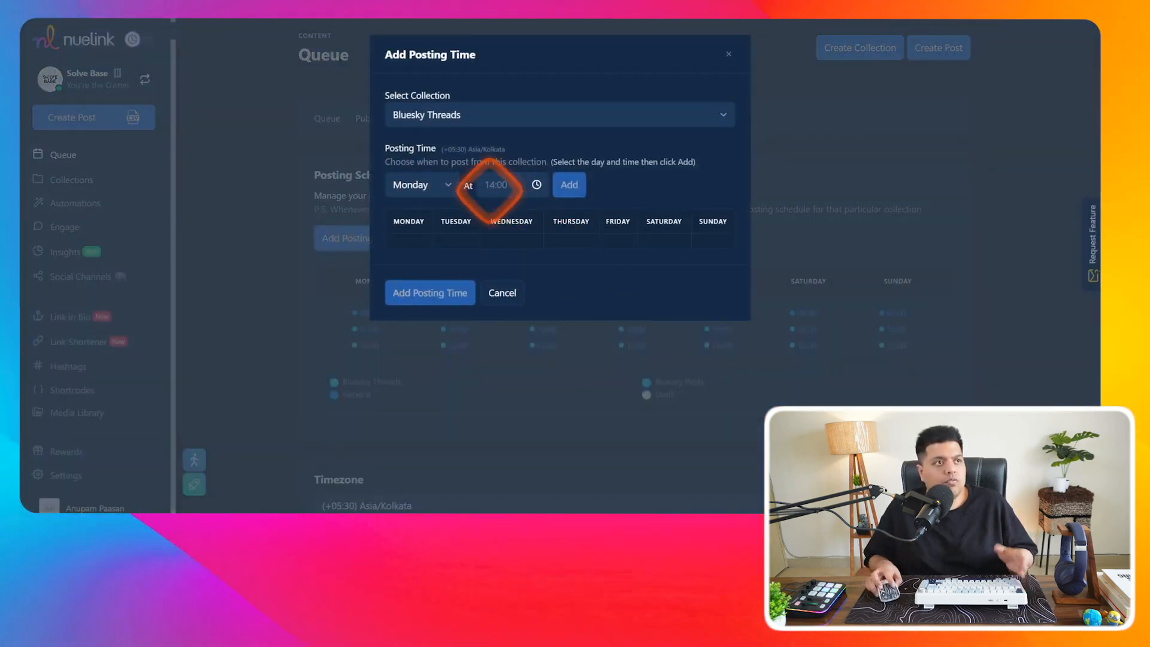
pyautogui.click(498, 292)
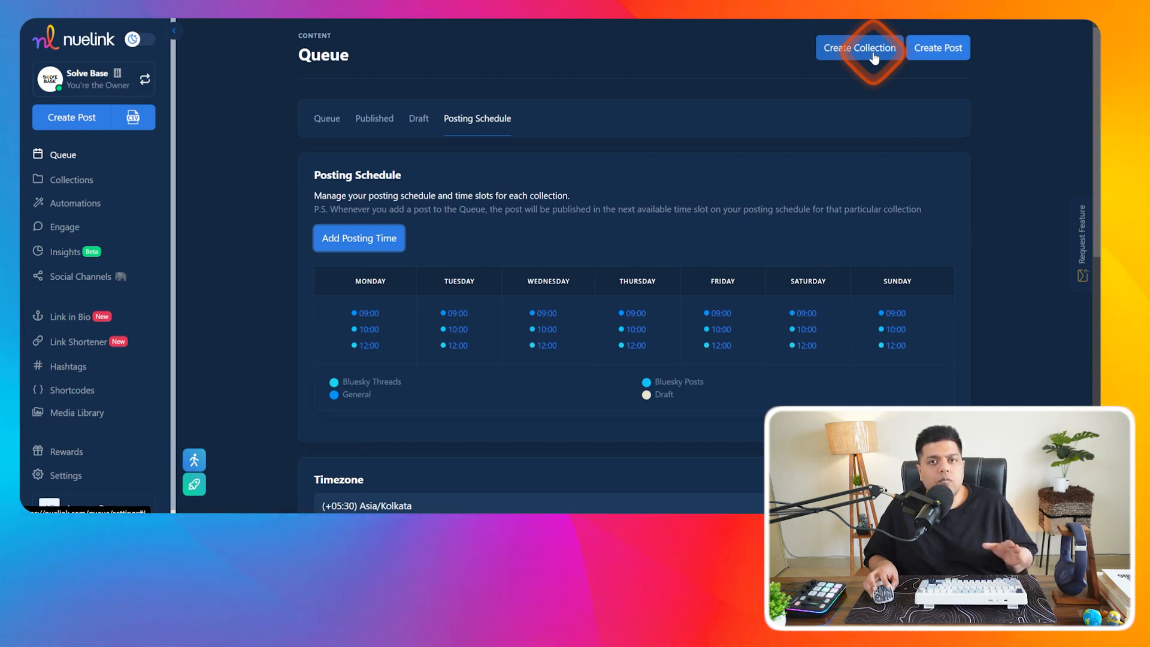
pyautogui.click(948, 52)
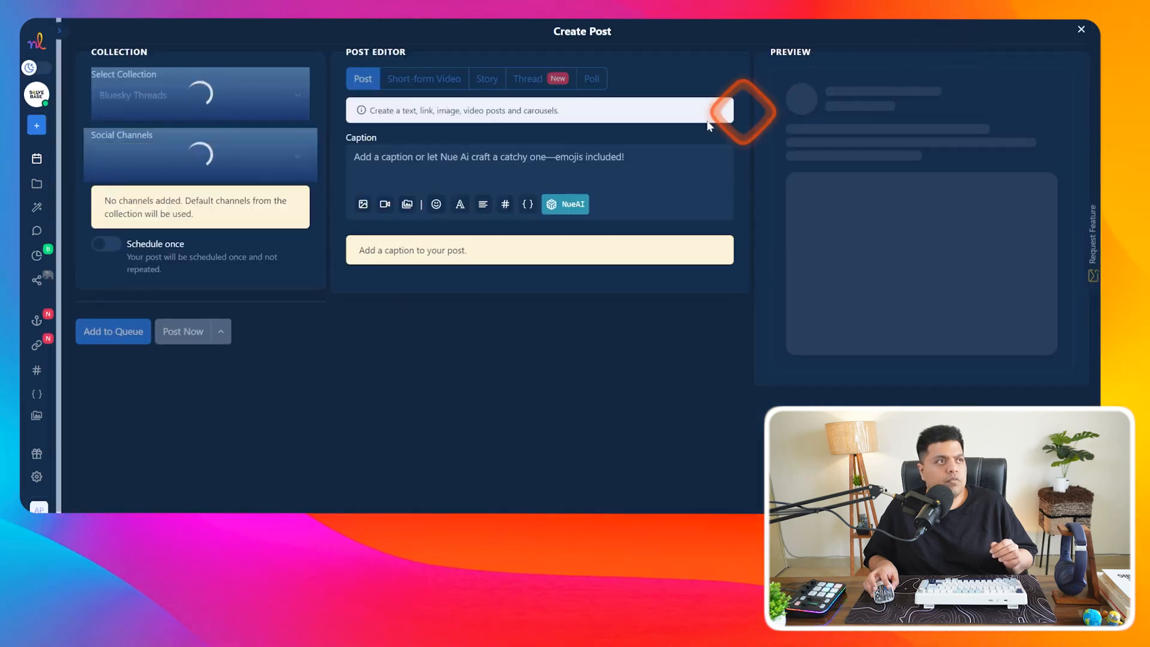
pyautogui.click(1079, 30)
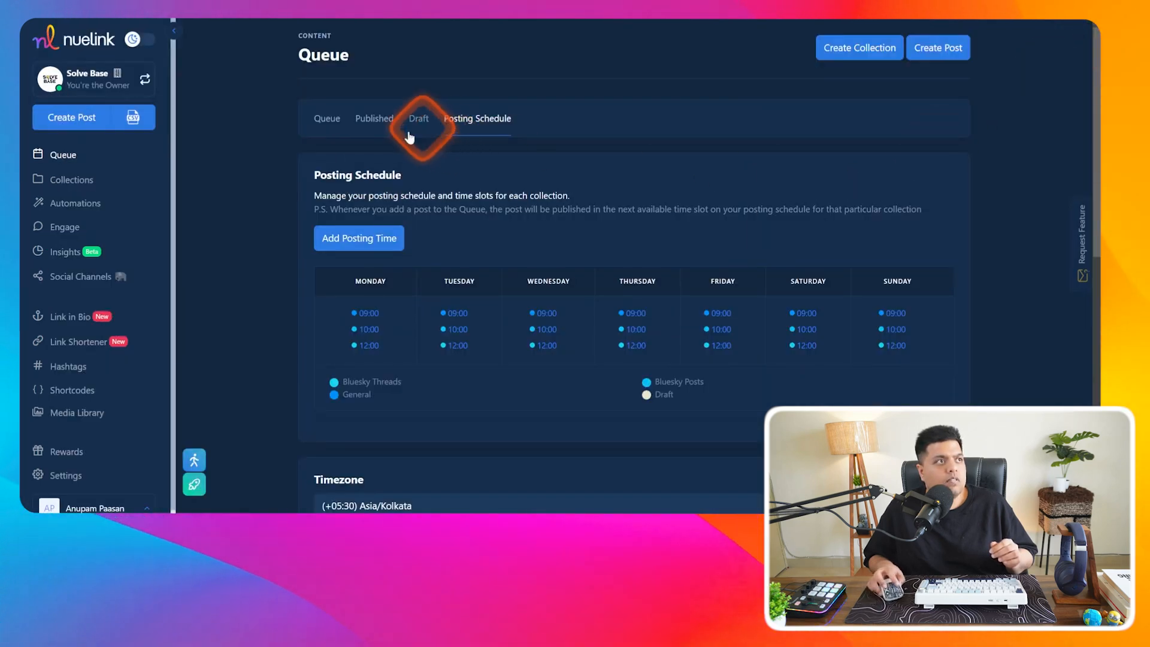
pyautogui.click(52, 120)
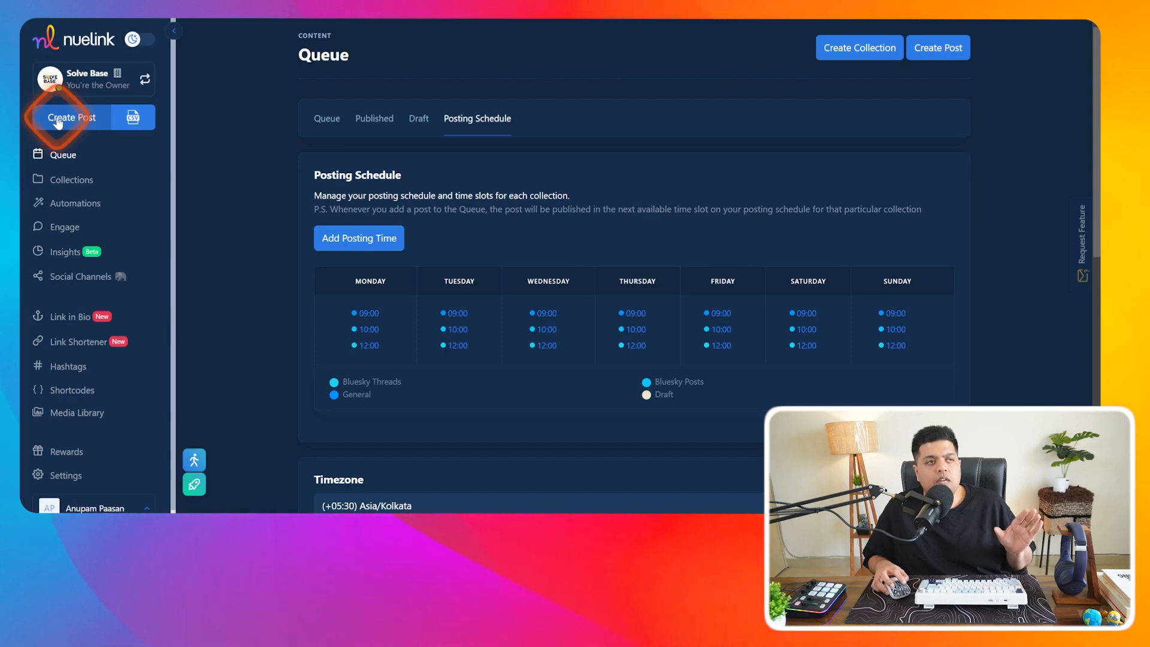
# - Assign the new post to the Bluesky Threads collection
pyautogui.click(506, 153)
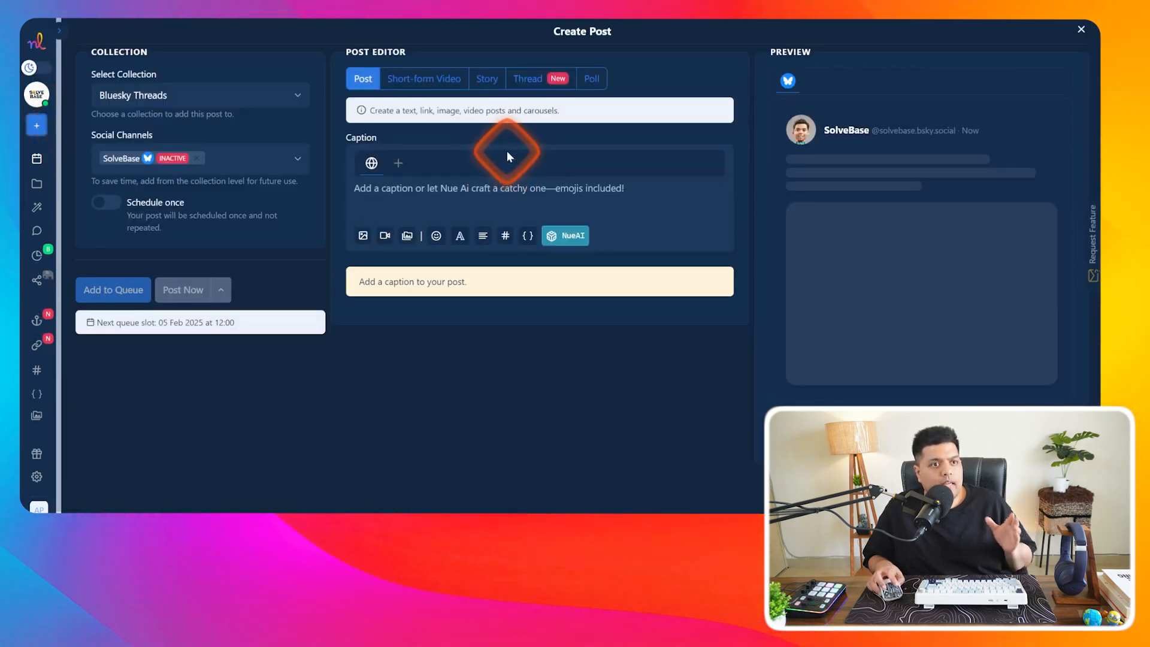
pyautogui.click(194, 97)
pyautogui.click(198, 119)
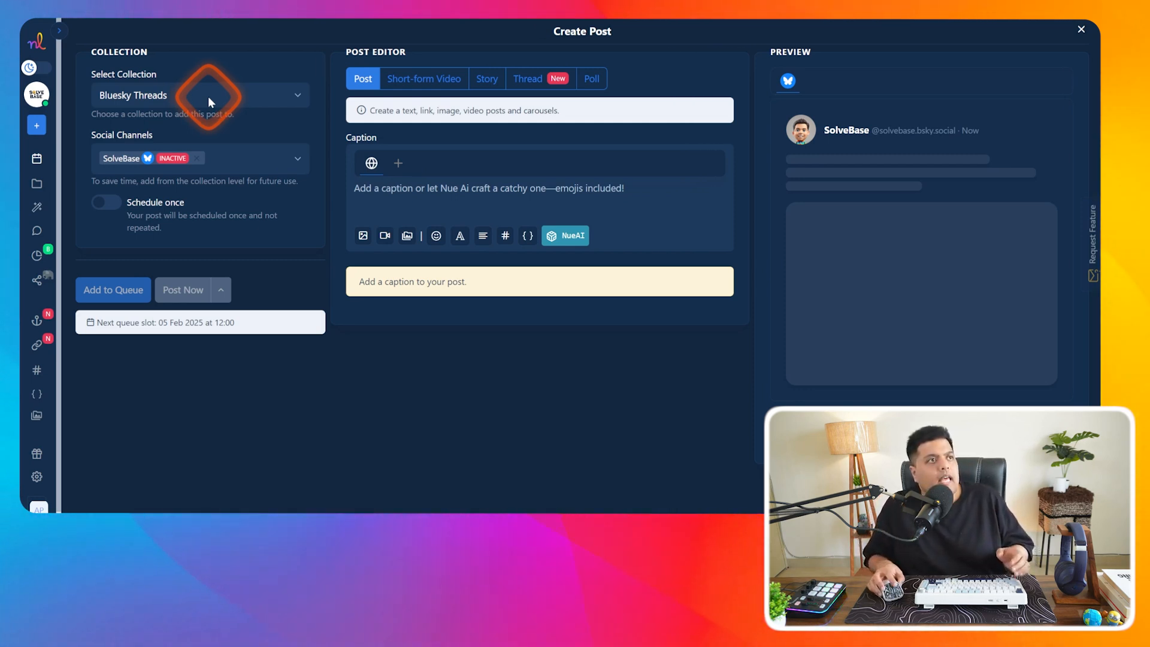
pyautogui.click(207, 97)
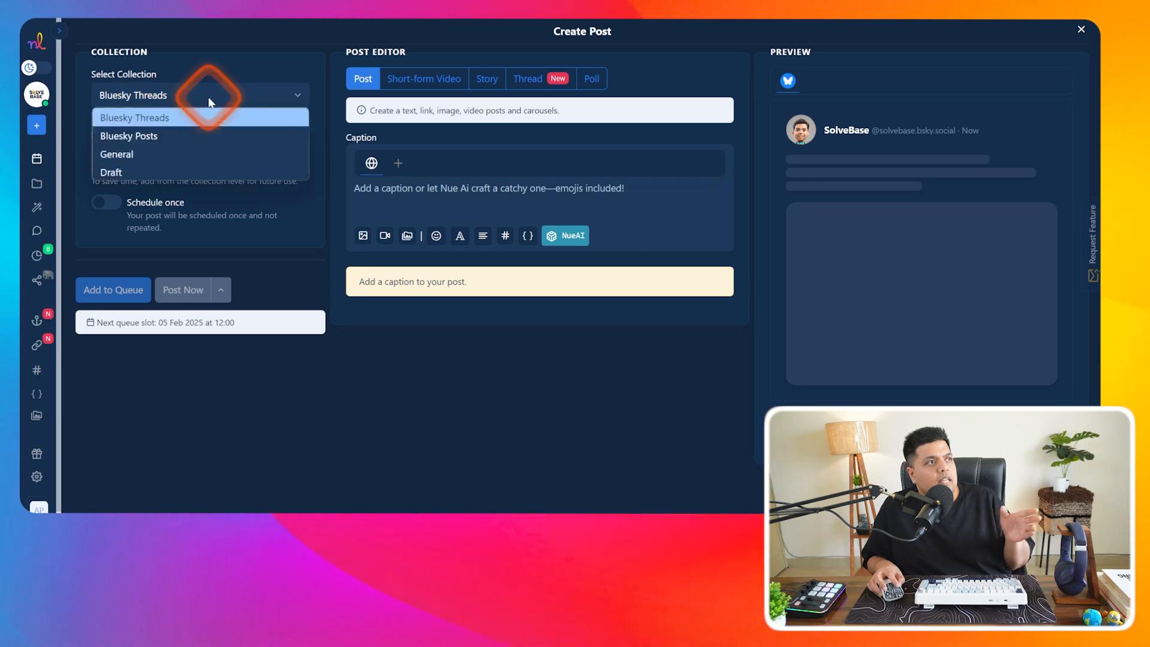
pyautogui.click(172, 120)
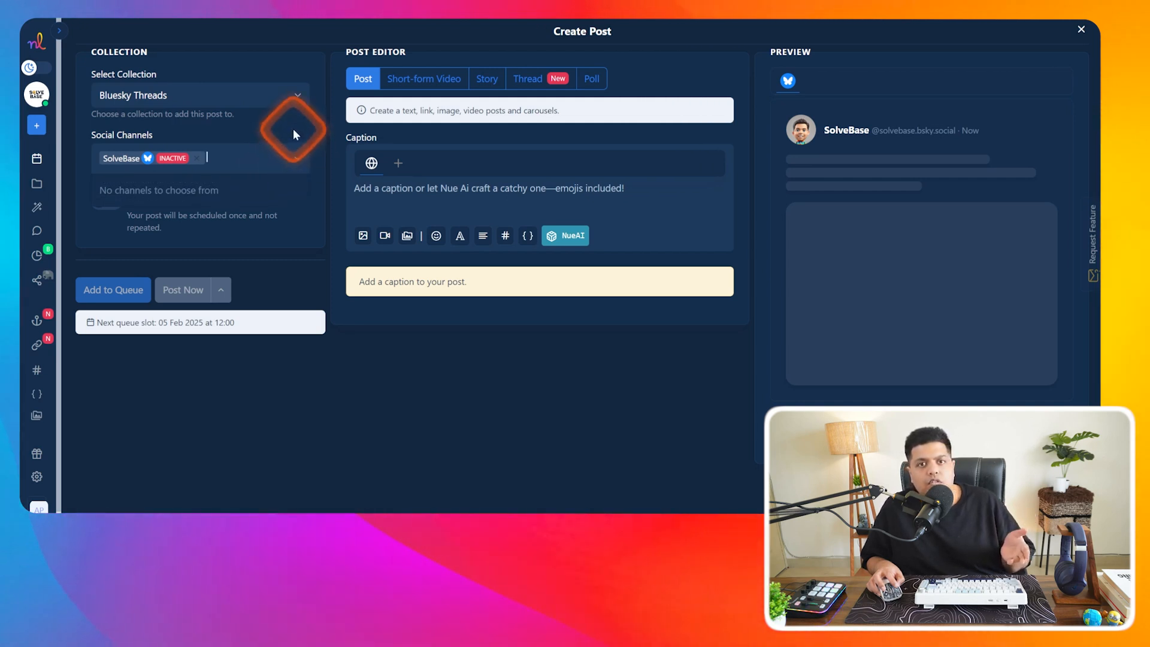
pyautogui.click(296, 127)
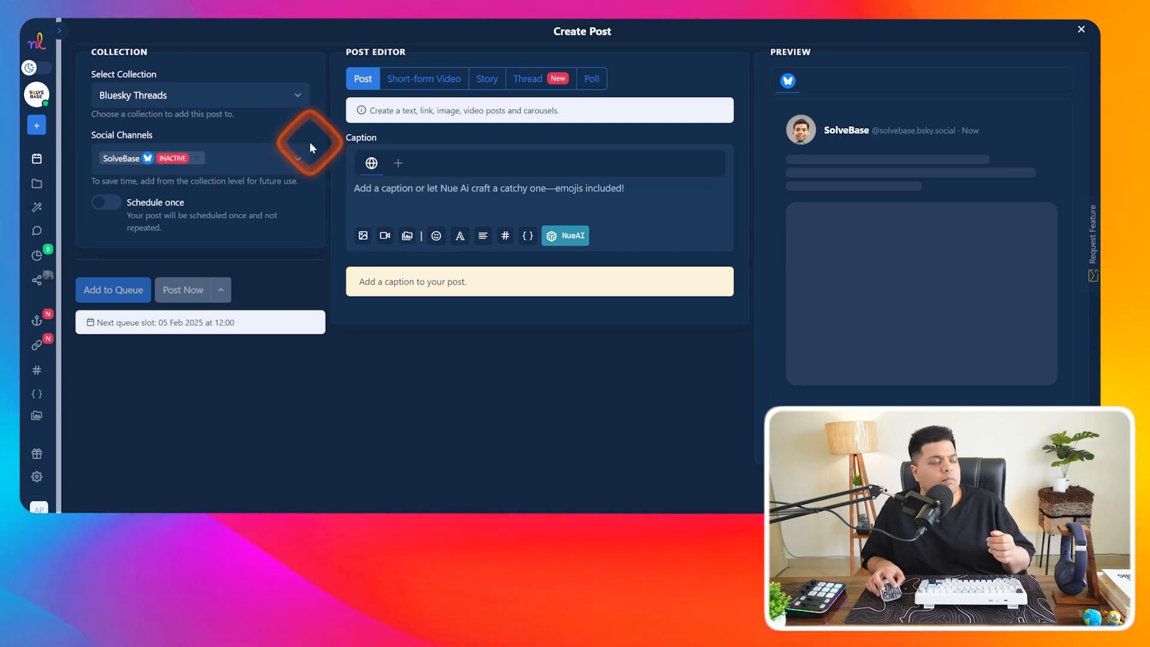
# - Toggle one-time scheduling on and back off, then bring up the media source options
pyautogui.click(109, 203)
pyautogui.click(180, 246)
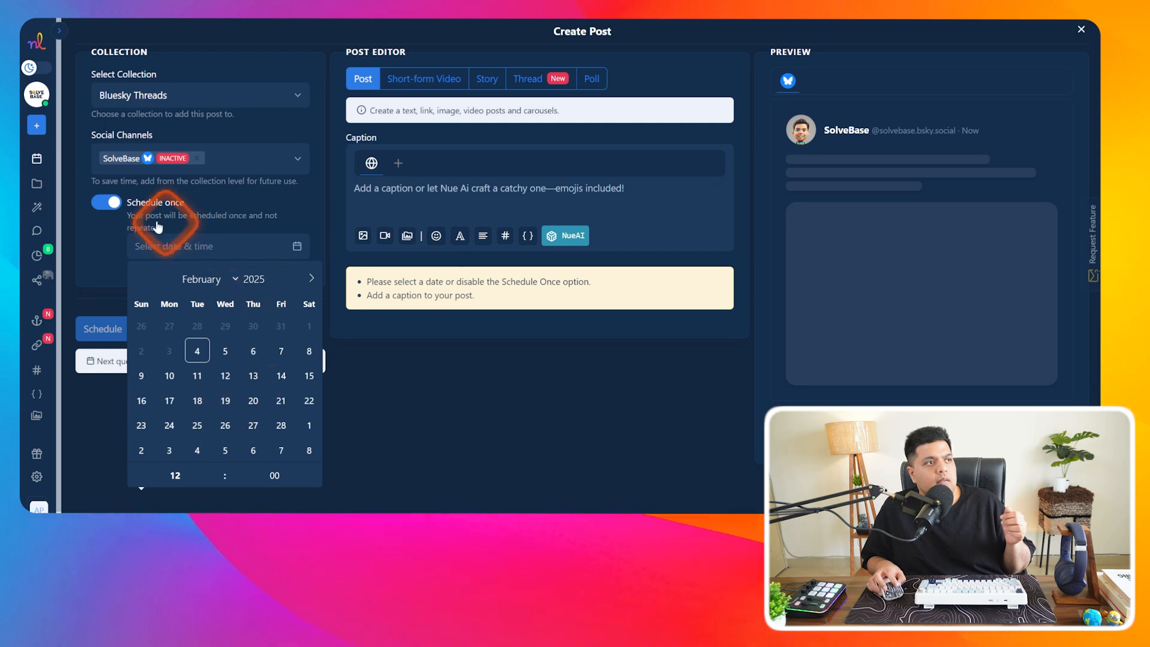
pyautogui.click(108, 209)
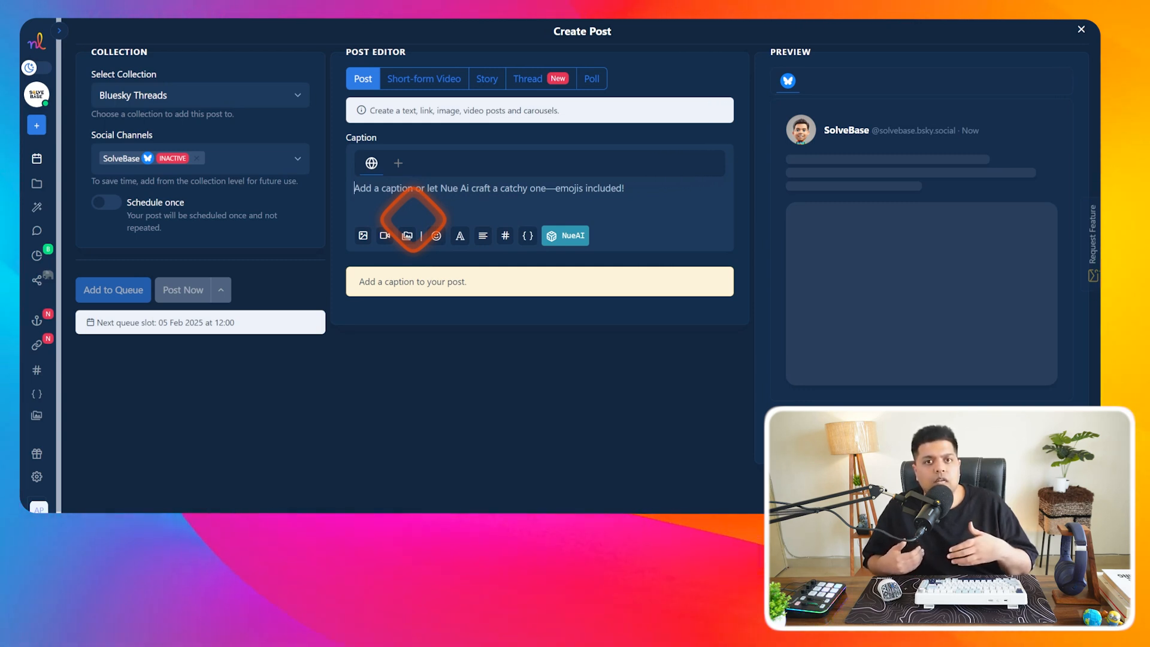
pyautogui.click(410, 238)
# - Attach an Unsplash ocean-wave photo to the post
pyautogui.click(441, 262)
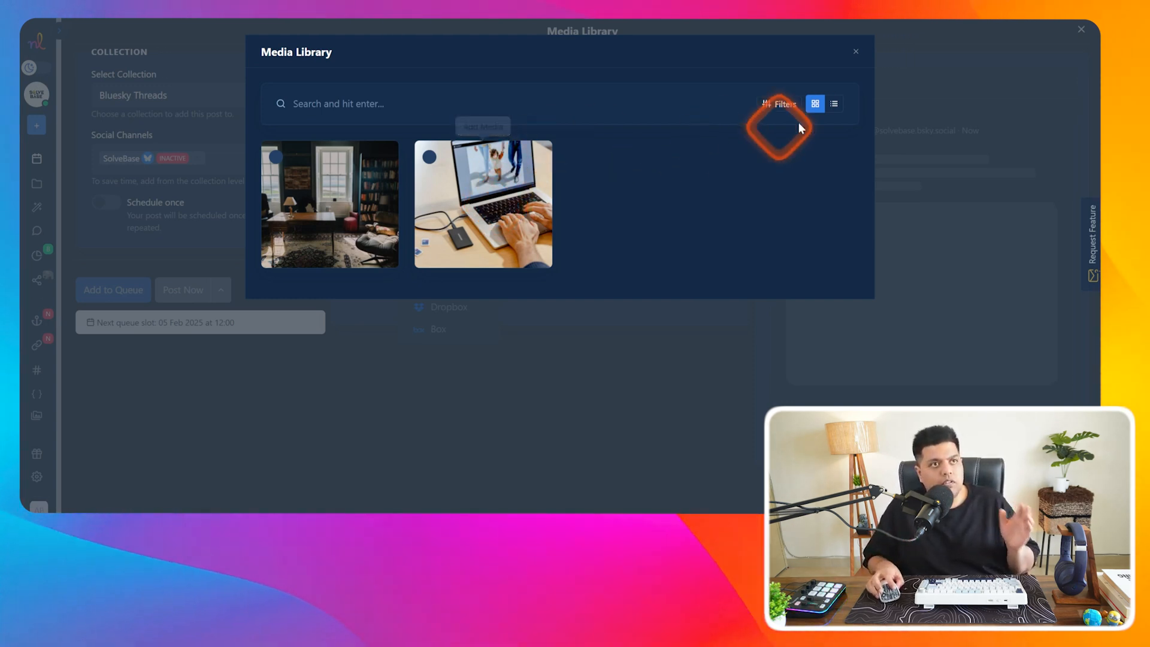
pyautogui.click(856, 53)
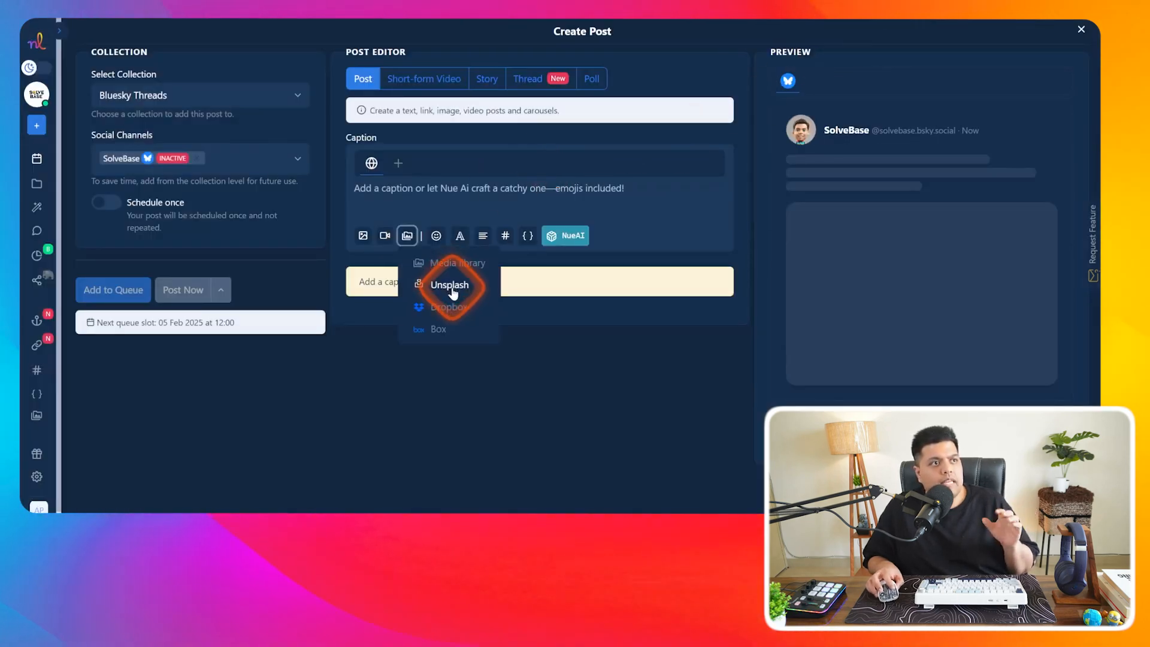
pyautogui.click(451, 287)
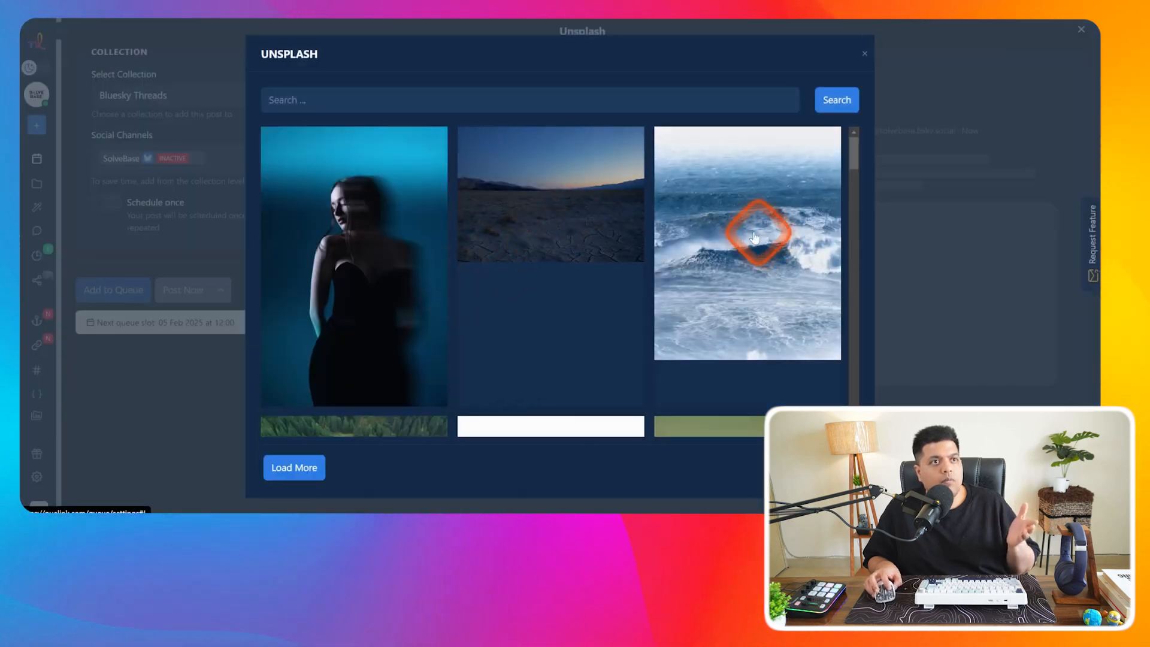
pyautogui.click(781, 187)
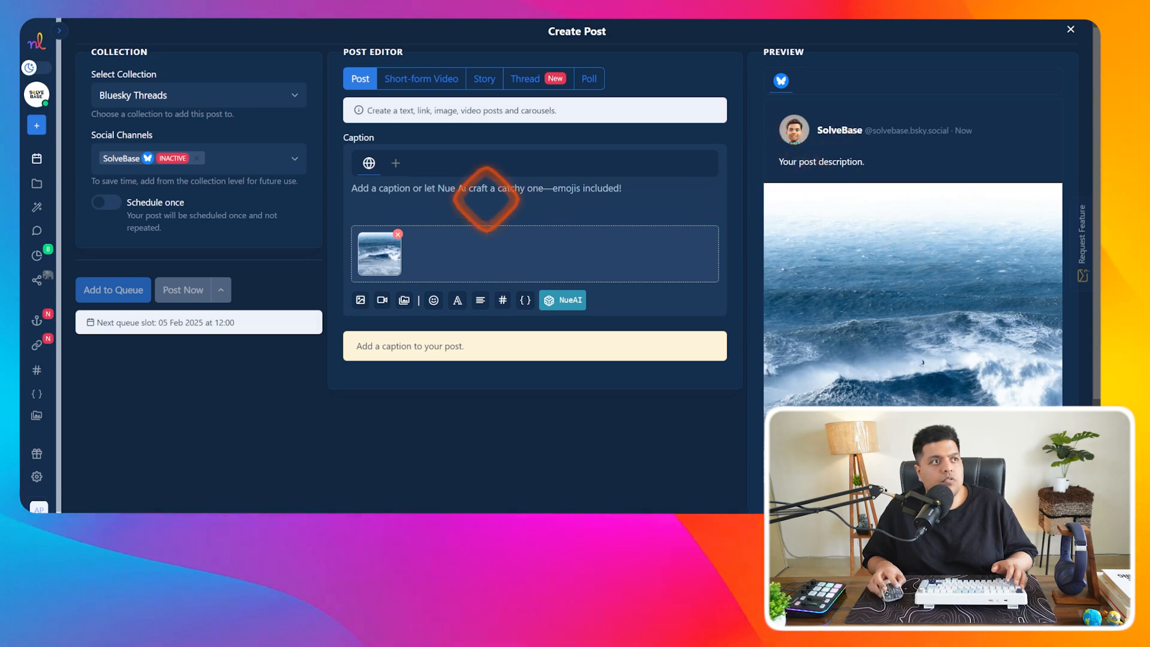
# - Enter the caption 'type', check the channel list, and switch to short-form video
pyautogui.click(473, 187)
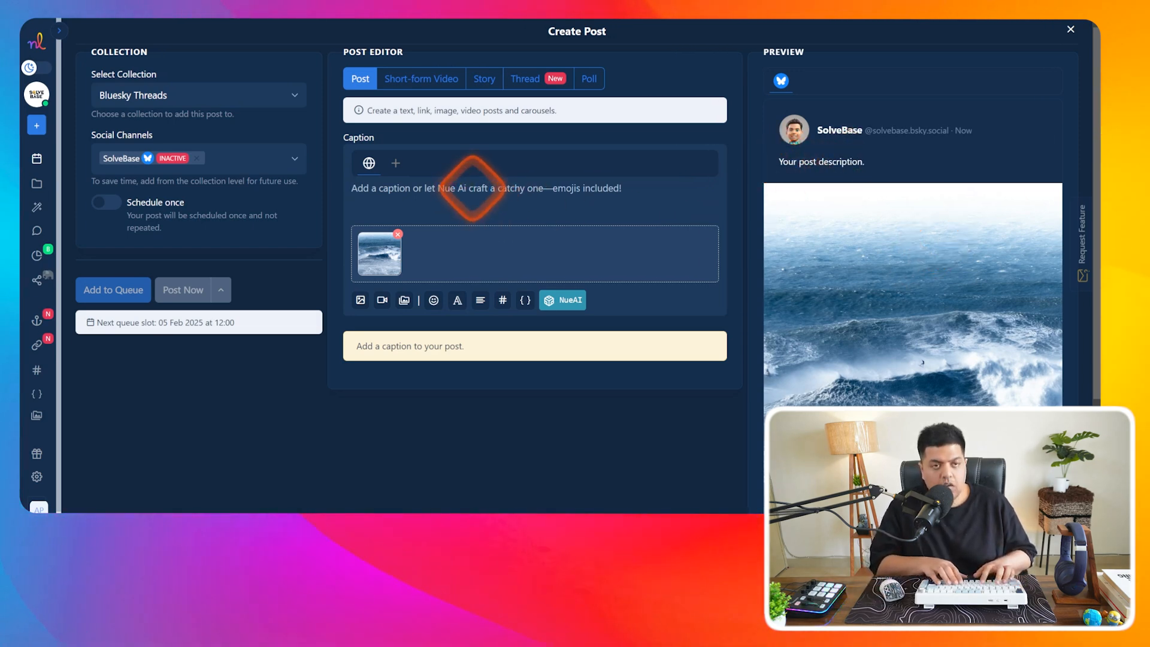
pyautogui.write('type')
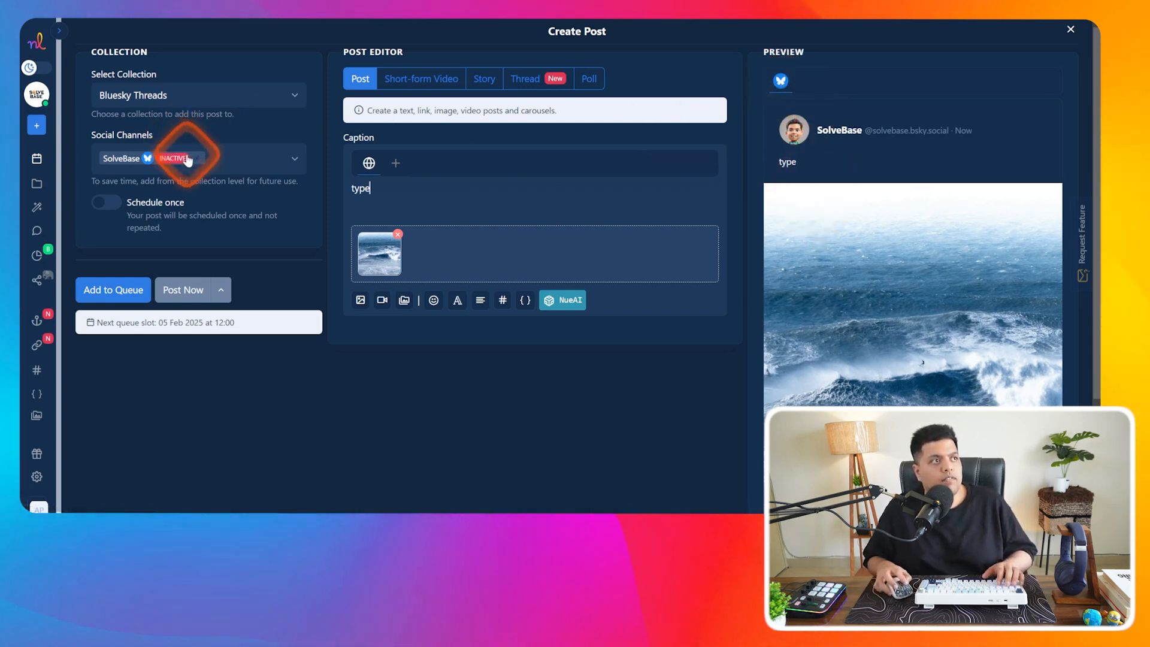
pyautogui.click(243, 159)
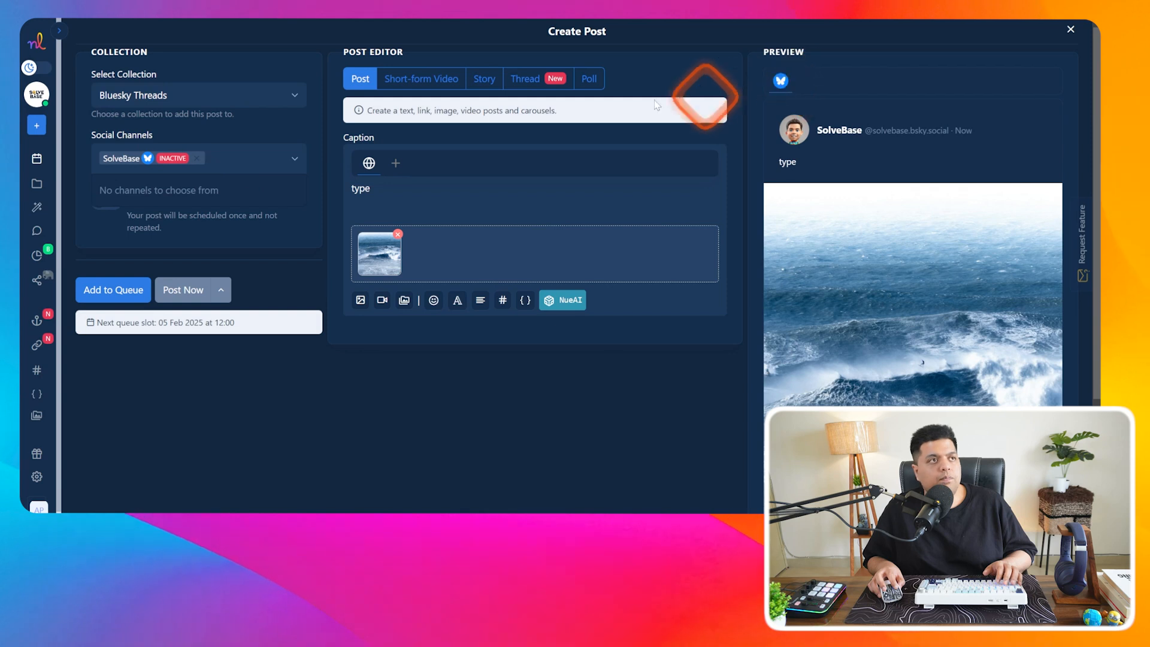
pyautogui.click(446, 84)
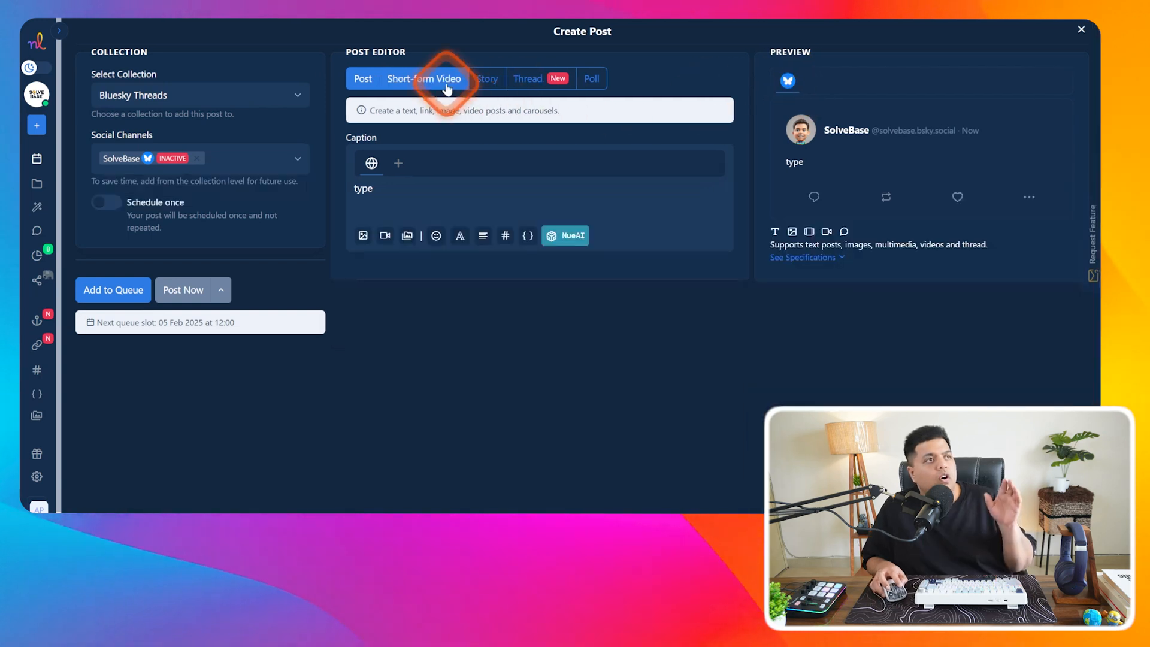
# - Compare Short-form Video, Thread and Poll formats and settle on Thread, leaving channels unselected
pyautogui.click(415, 85)
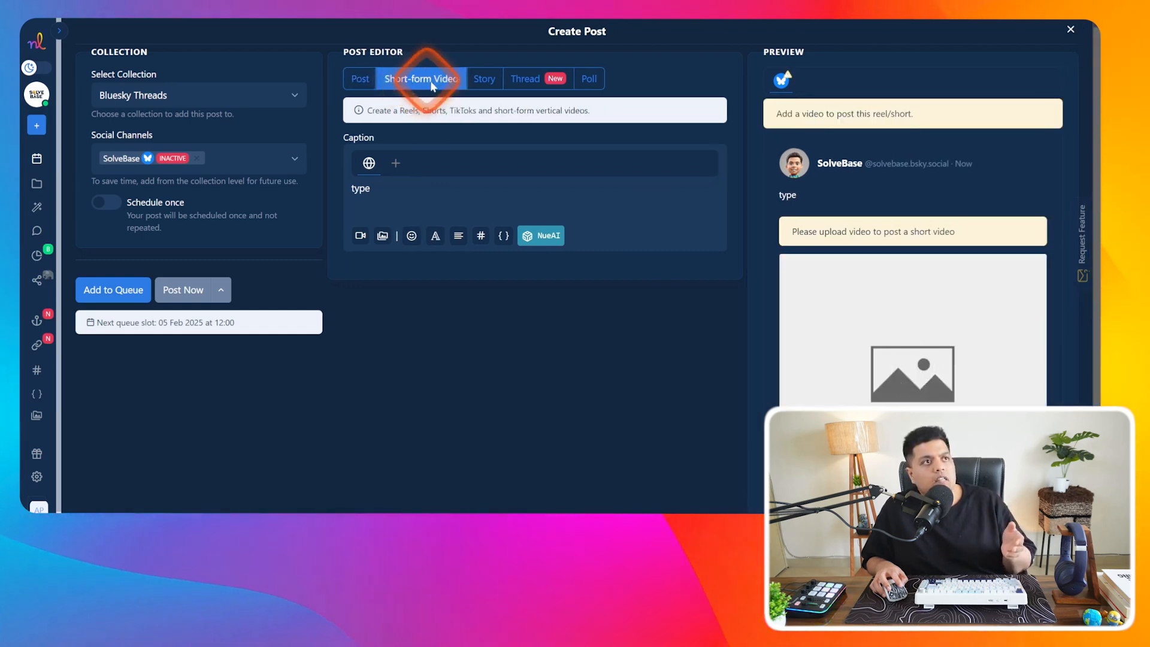
pyautogui.click(541, 84)
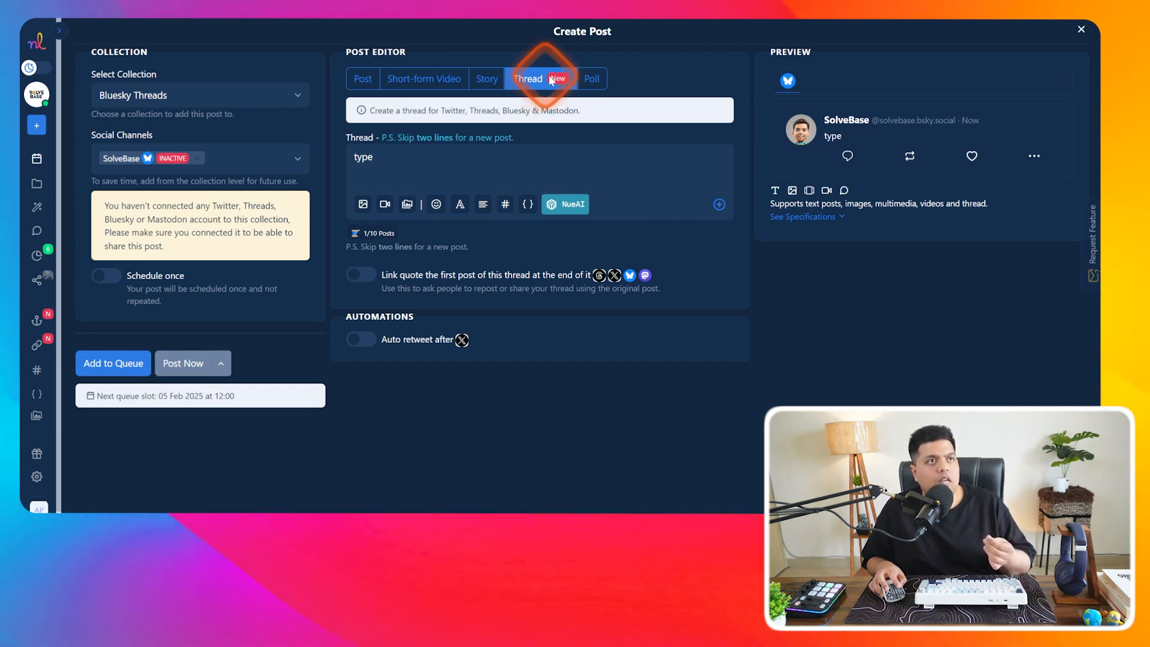
pyautogui.click(590, 81)
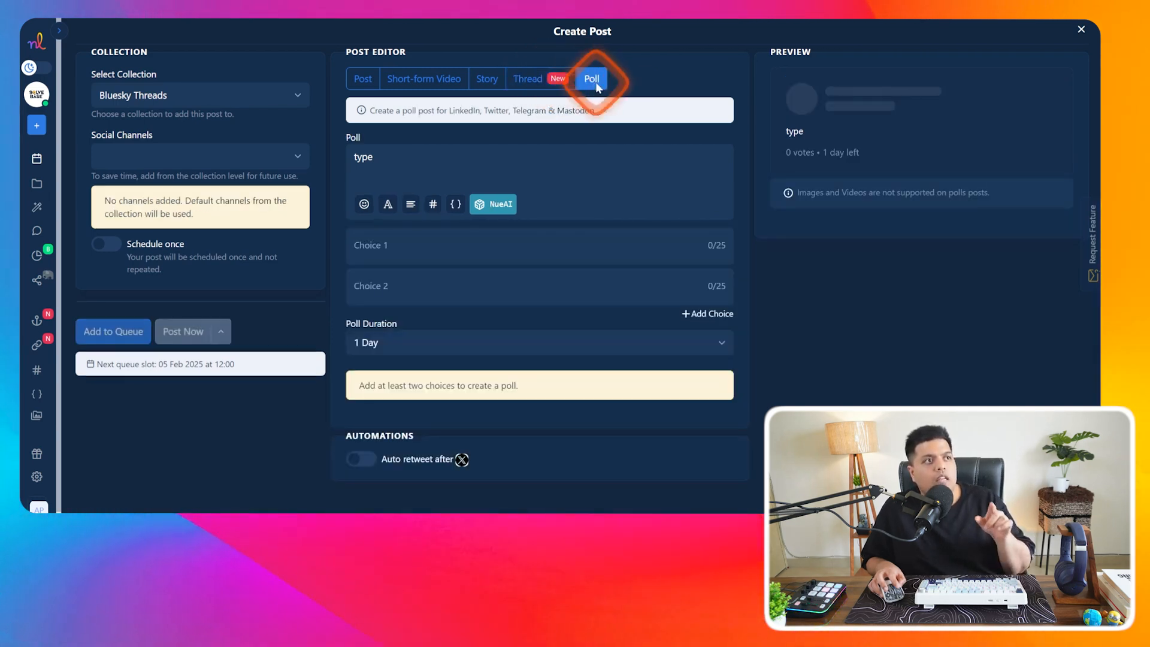
pyautogui.click(138, 153)
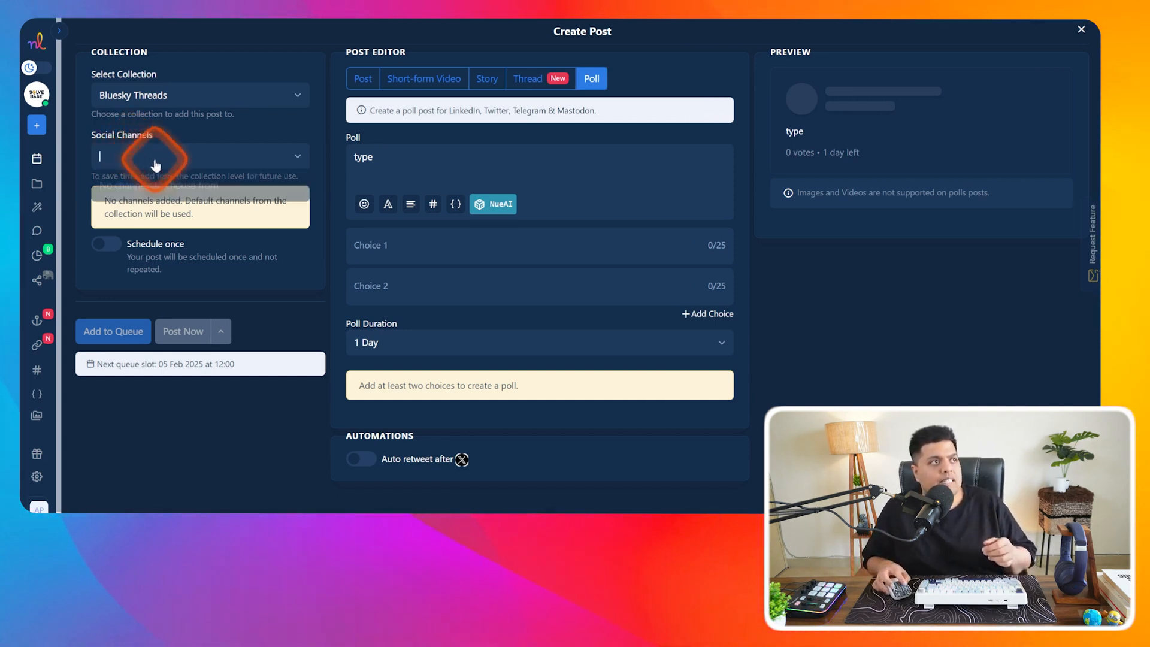
pyautogui.click(546, 82)
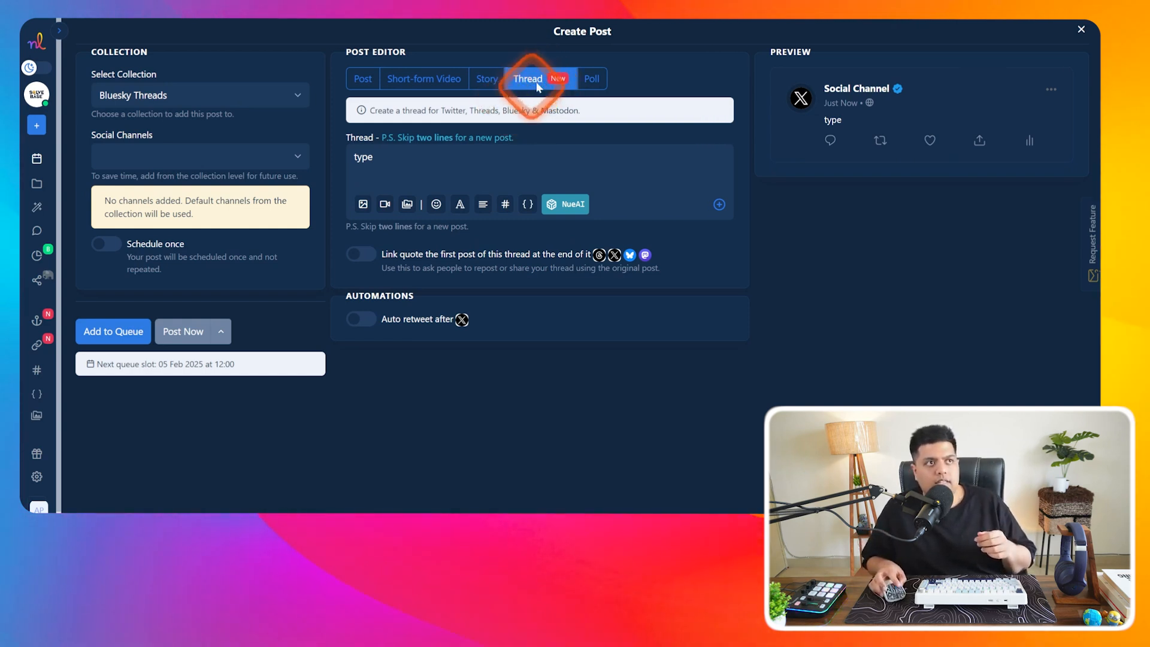
pyautogui.click(175, 157)
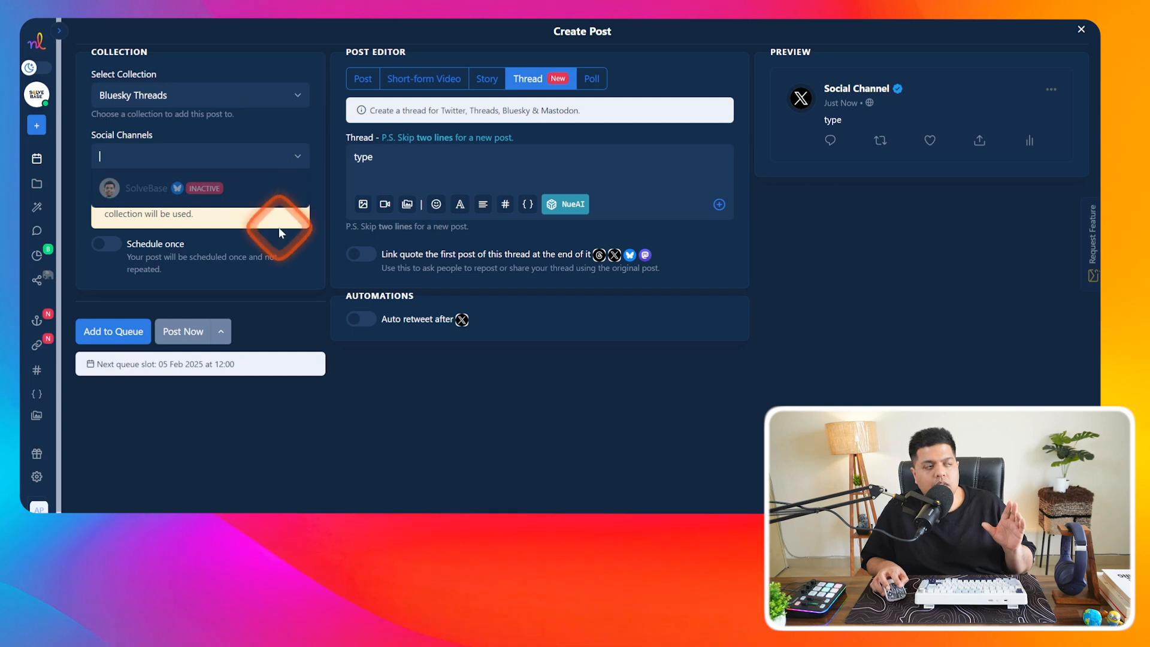
pyautogui.click(90, 225)
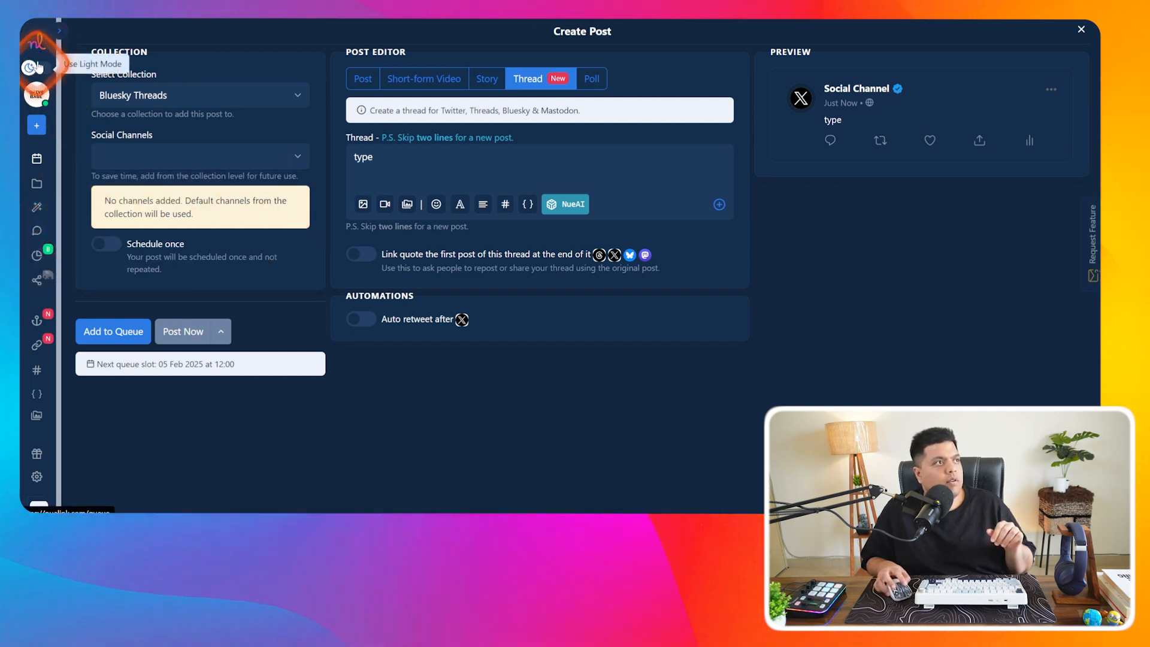
# - Expand the sidebar and go to Social Channels, discarding the open post editor
pyautogui.click(58, 31)
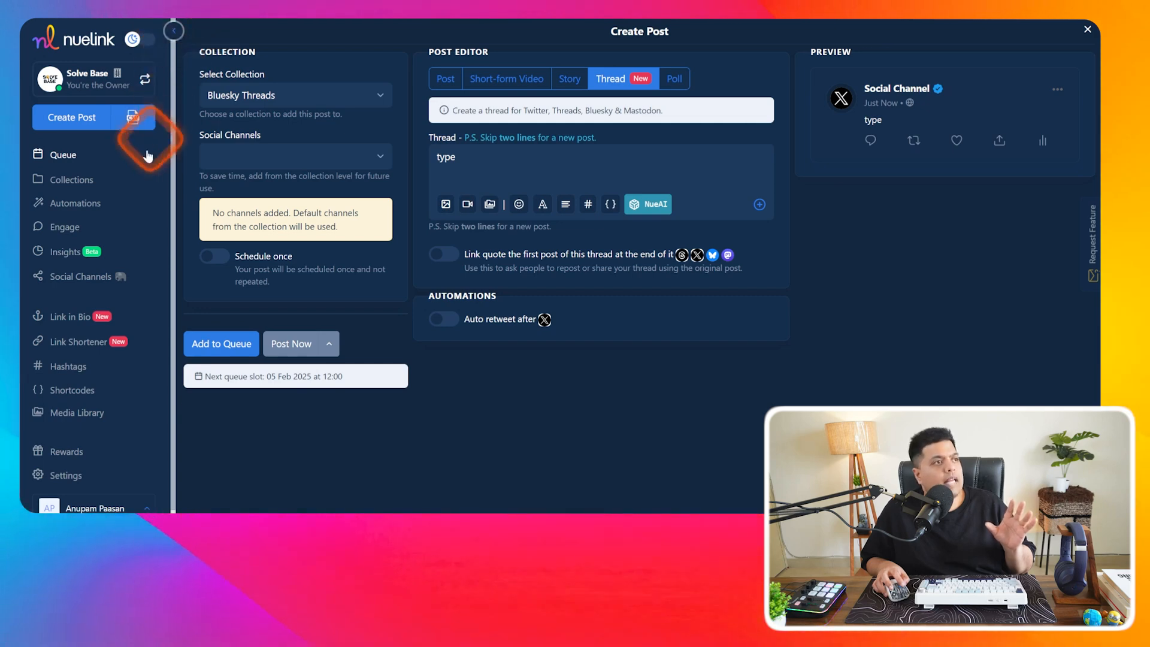
pyautogui.click(104, 281)
pyautogui.click(470, 285)
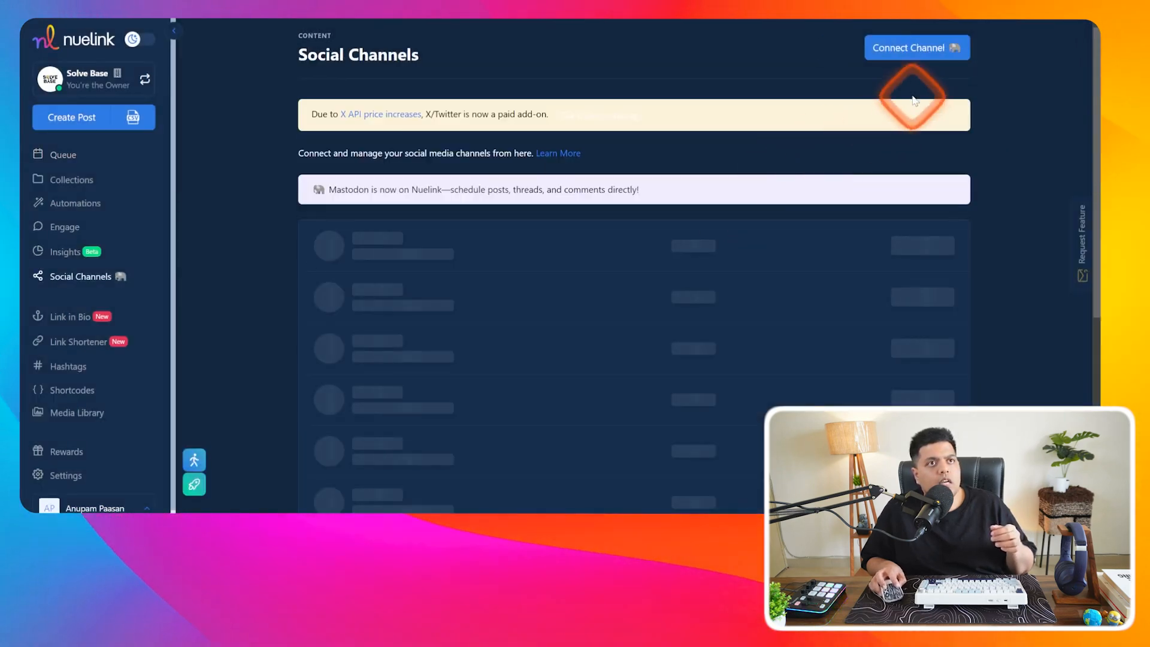
pyautogui.moveTo(613, 312)
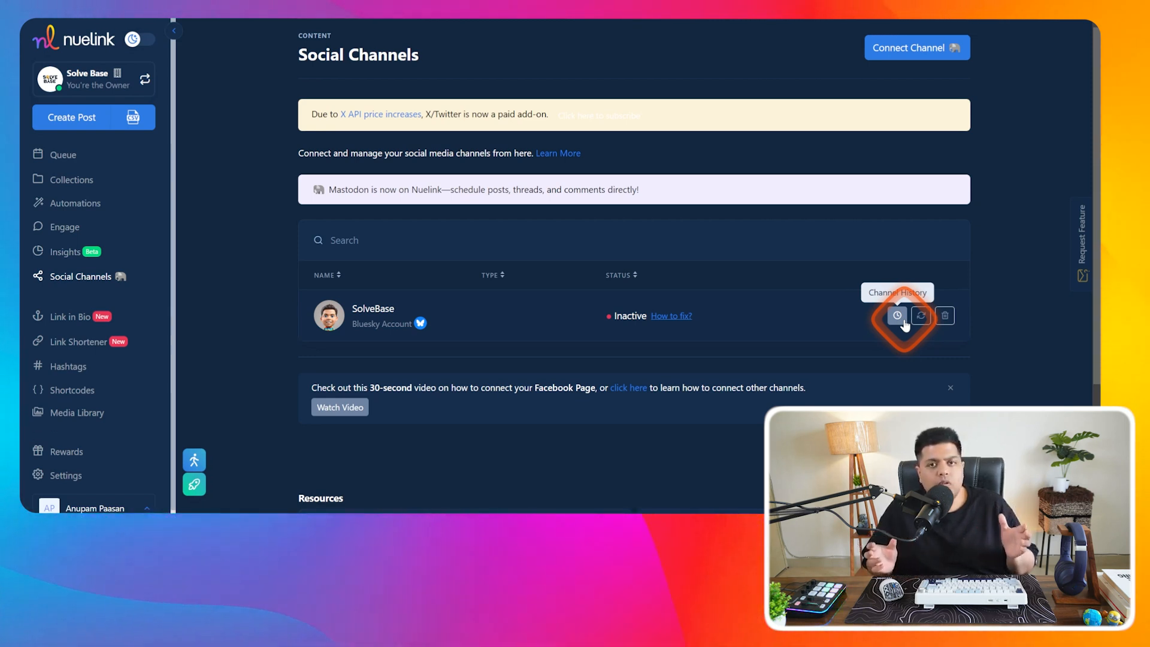
# - Delete the inactive Bluesky channel and choose Bluesky under Add Your Social Channel
pyautogui.click(944, 315)
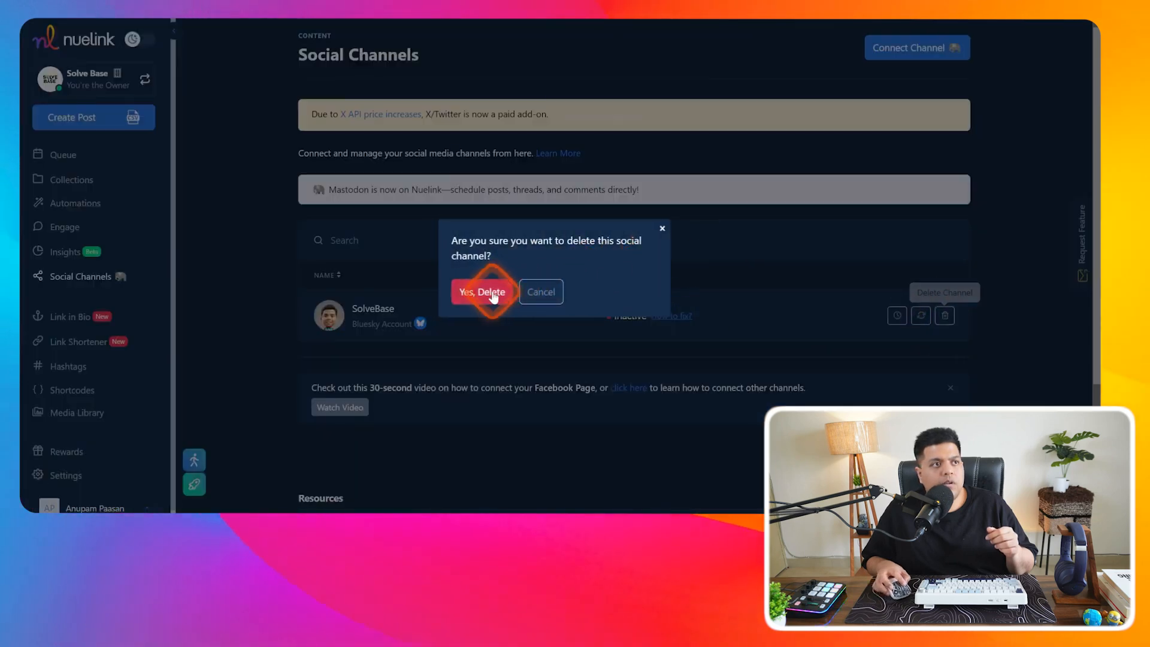
pyautogui.click(473, 289)
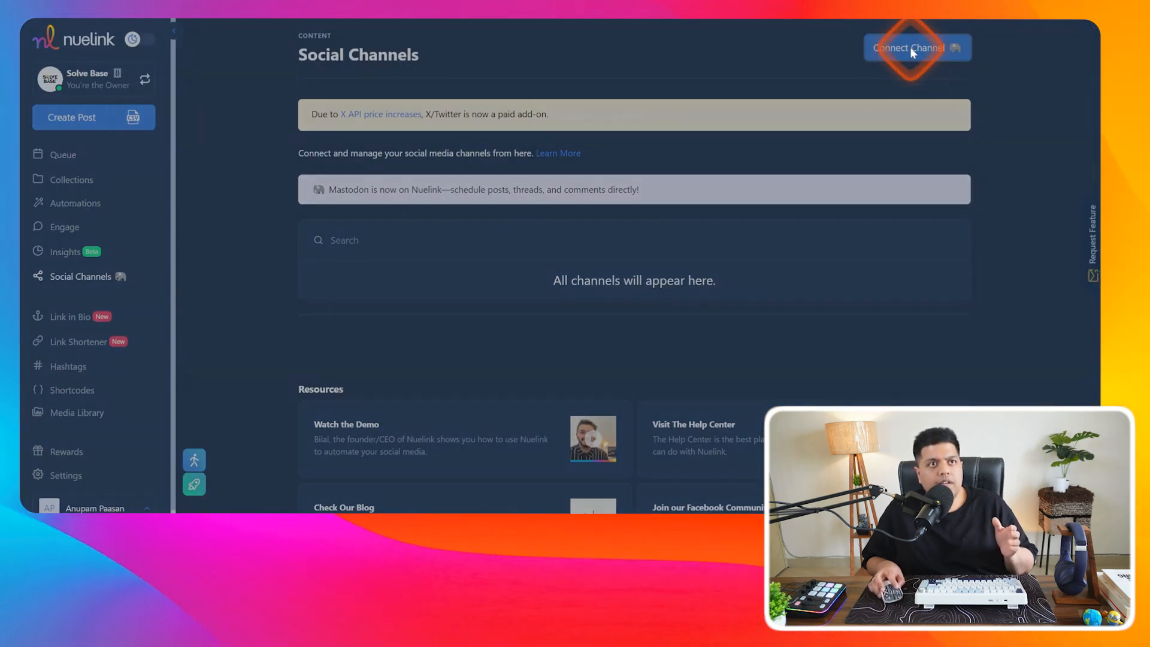
pyautogui.click(898, 49)
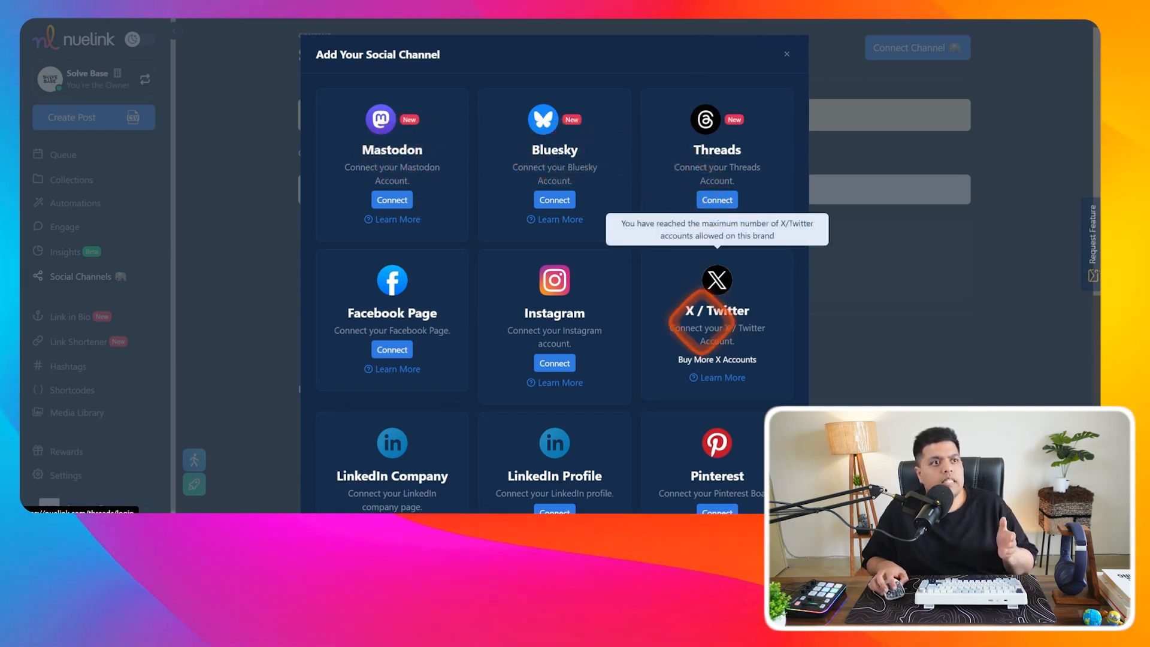
pyautogui.scroll(-5, 423, 317)
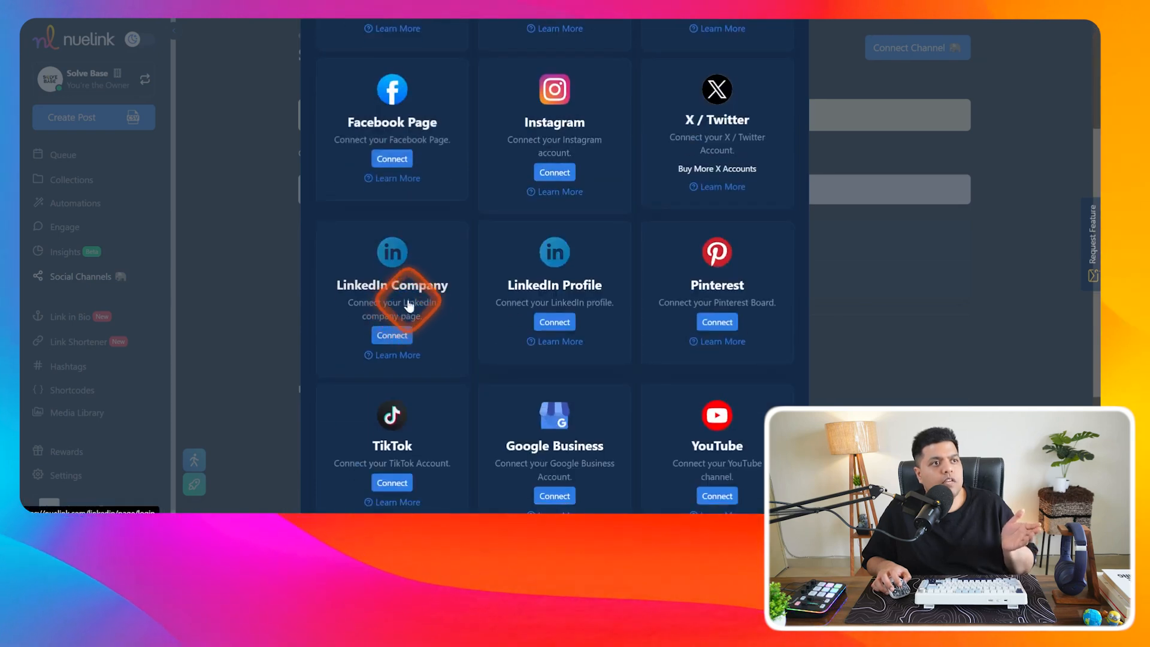
pyautogui.scroll(-1, 532, 246)
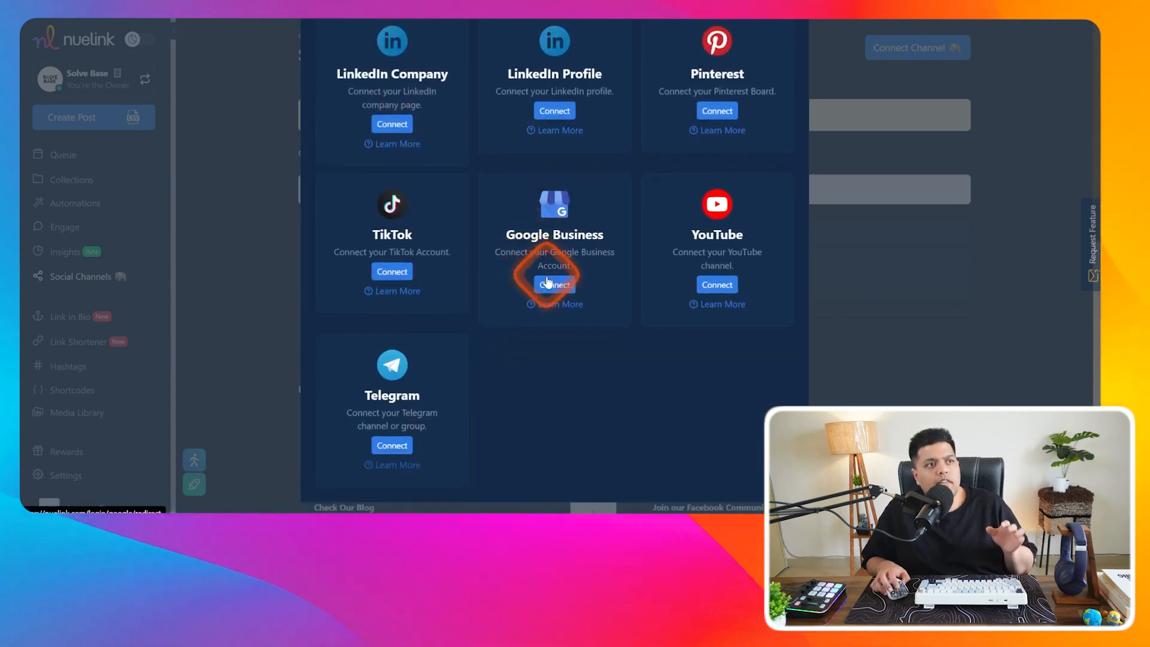
pyautogui.scroll(2, 682, 308)
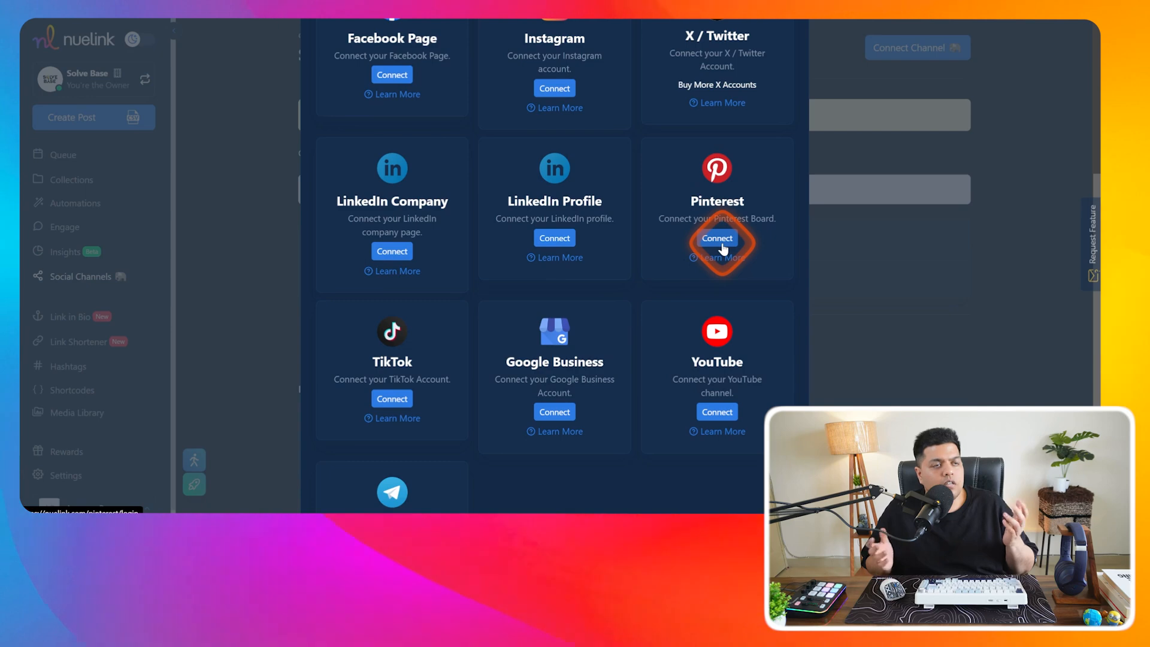
pyautogui.scroll(4, 706, 256)
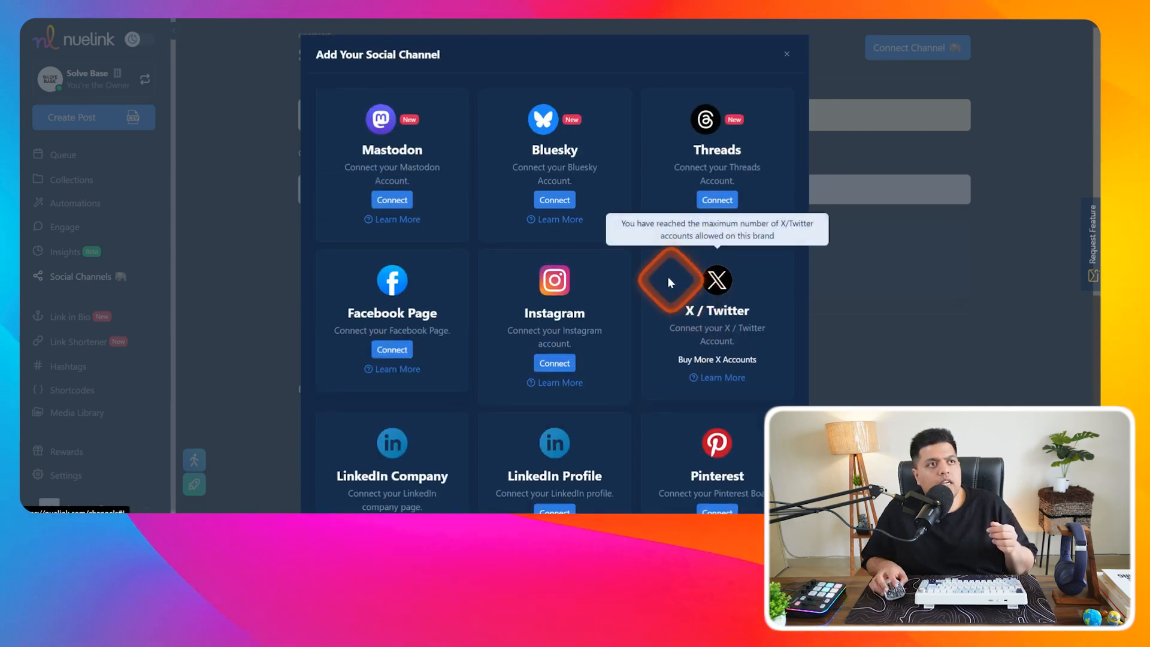
pyautogui.click(551, 201)
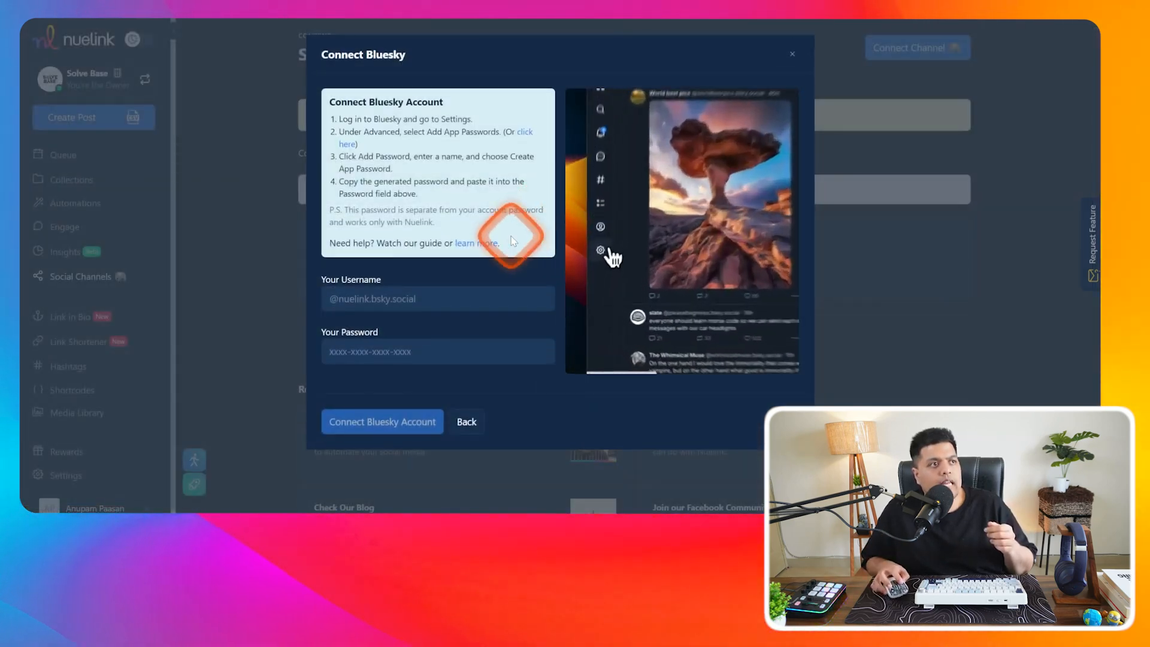
# - Autofill the Bluesky handle, focus the password field, and open a new browser tab
pyautogui.click(393, 298)
pyautogui.click(422, 330)
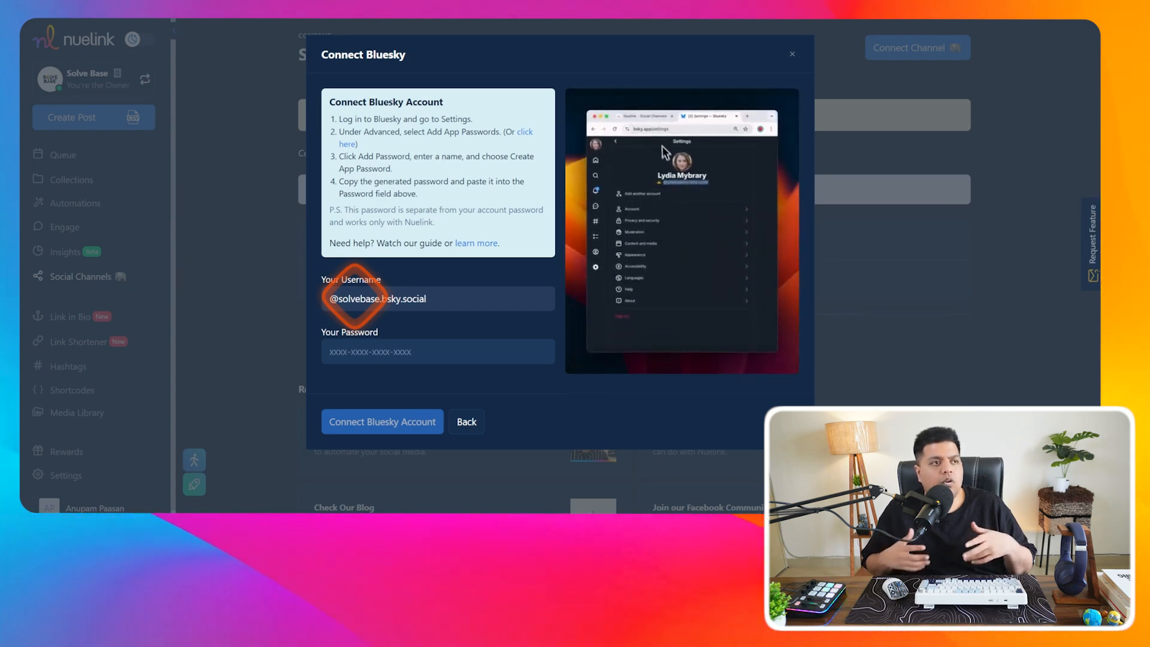
pyautogui.click(350, 352)
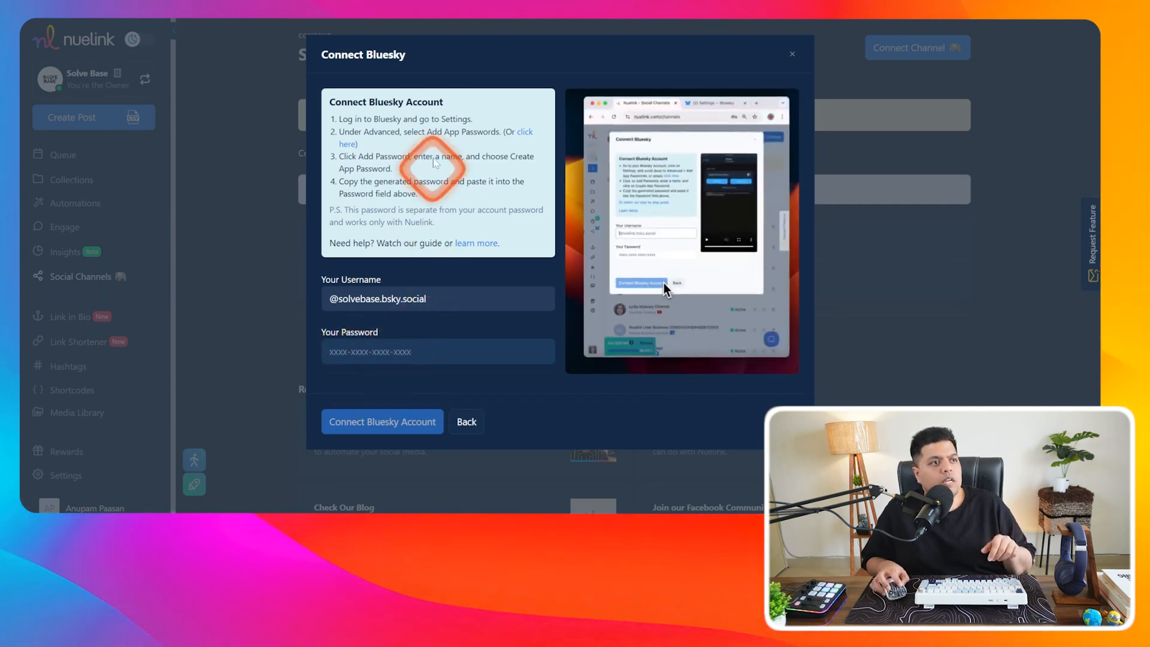
pyautogui.hotkey('ctrl', 't')
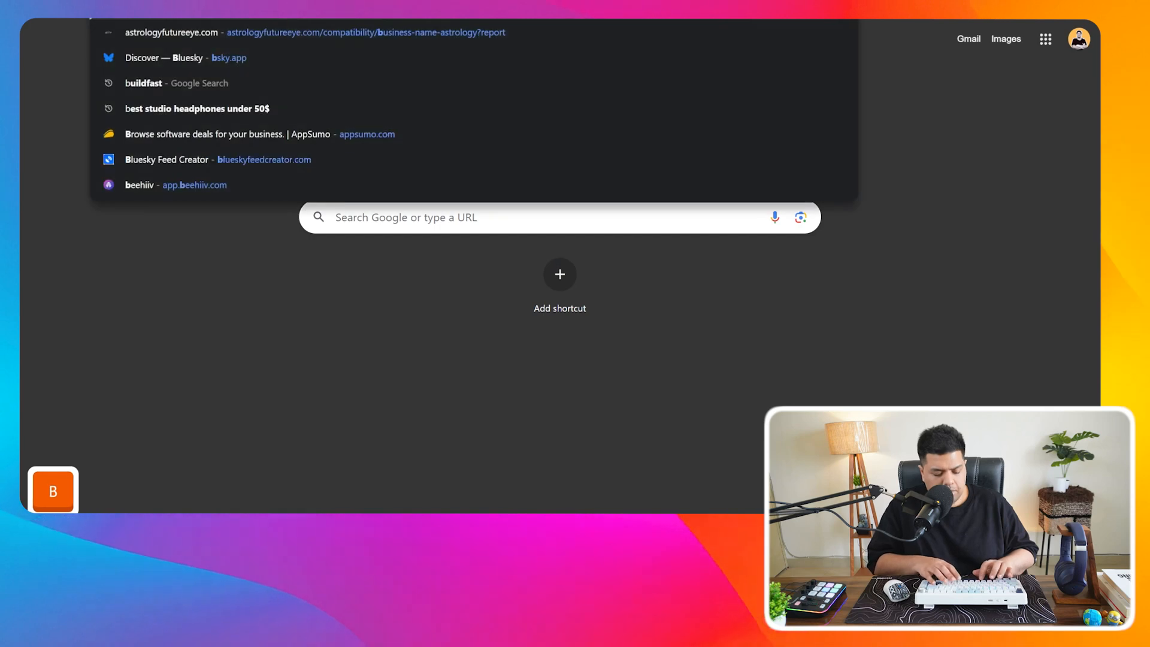
# - Navigate to Bluesky Settings > Privacy and Security > App passwords
pyautogui.click(48, 418)
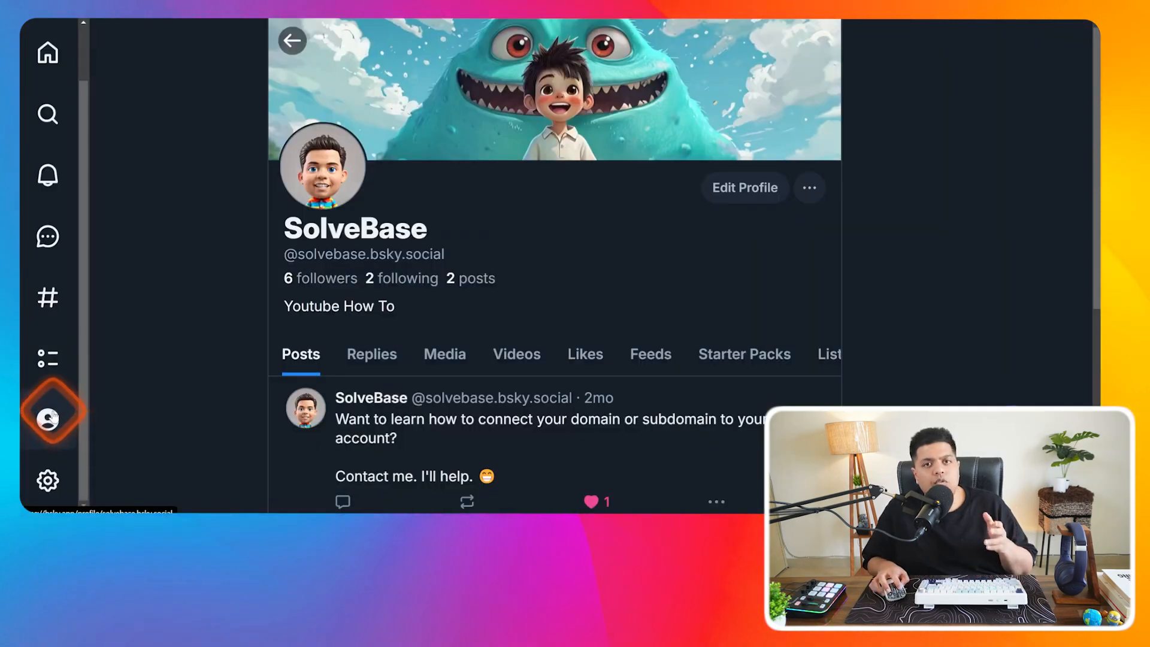
pyautogui.click(48, 484)
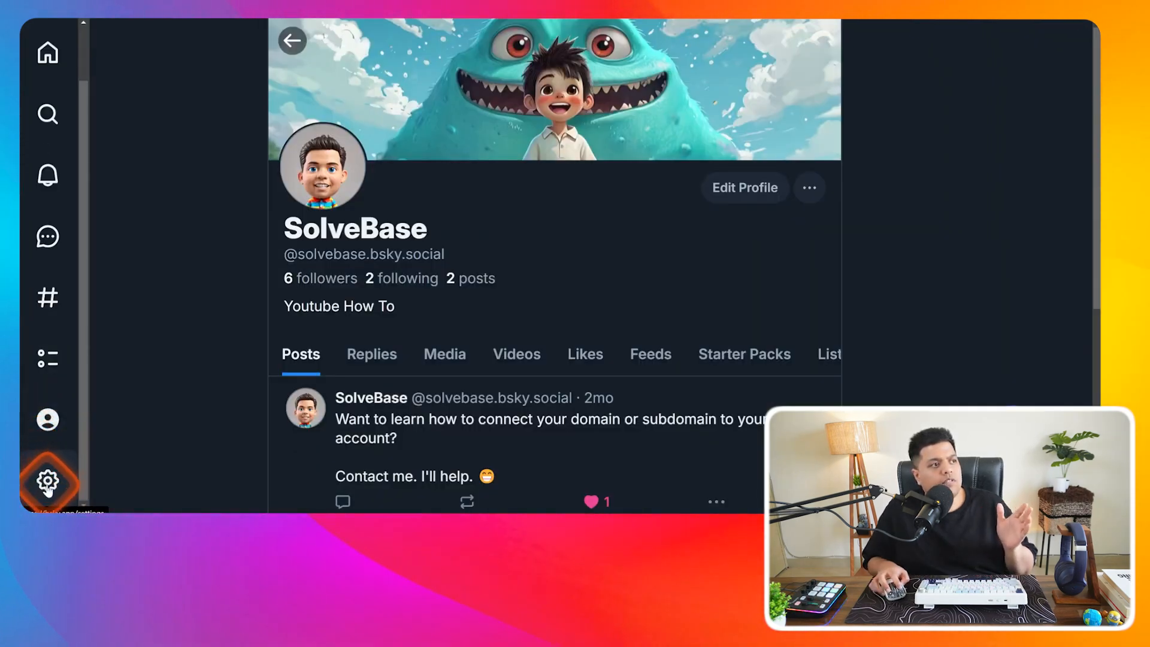
pyautogui.scroll(-2, 48, 484)
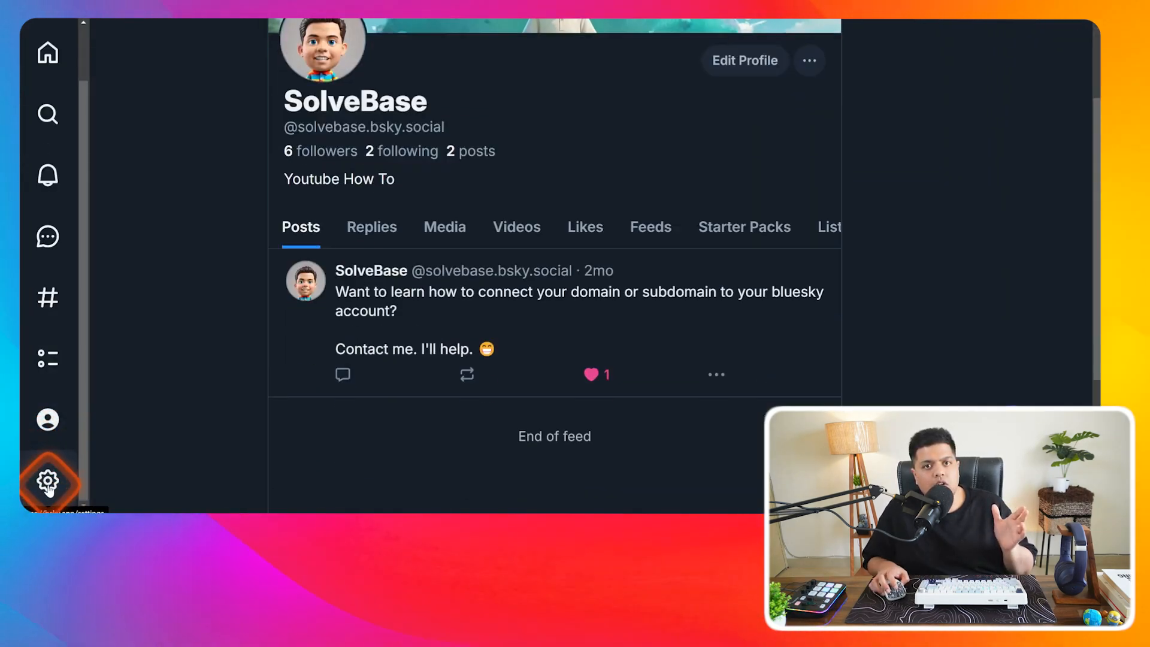
pyautogui.click(47, 482)
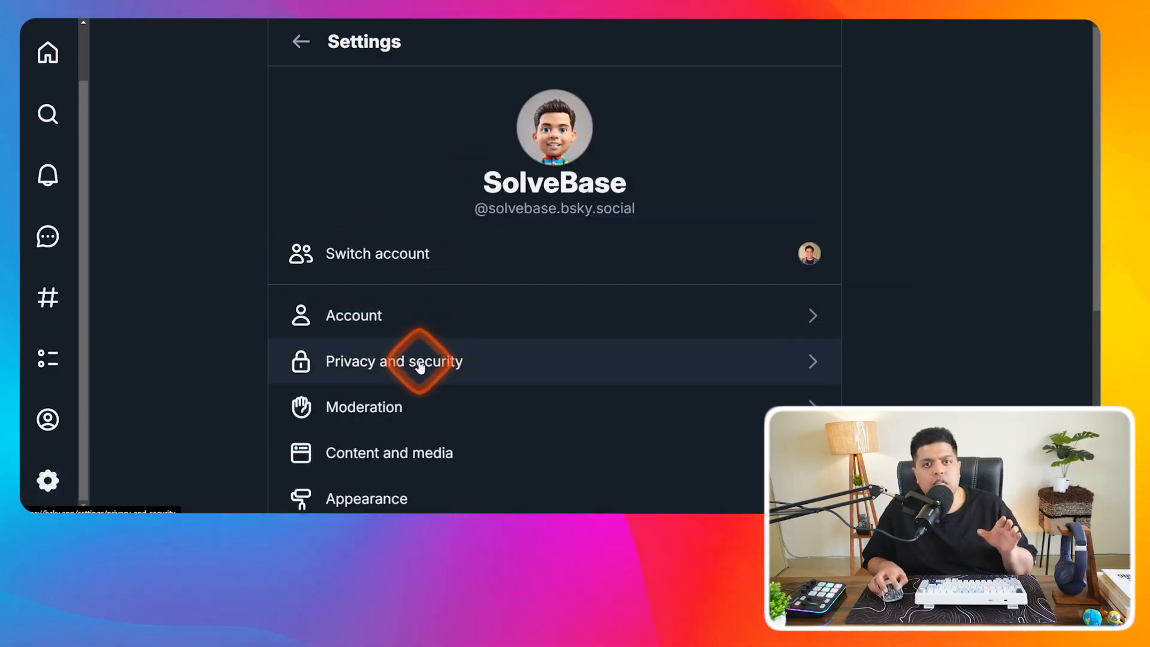
pyautogui.click(419, 365)
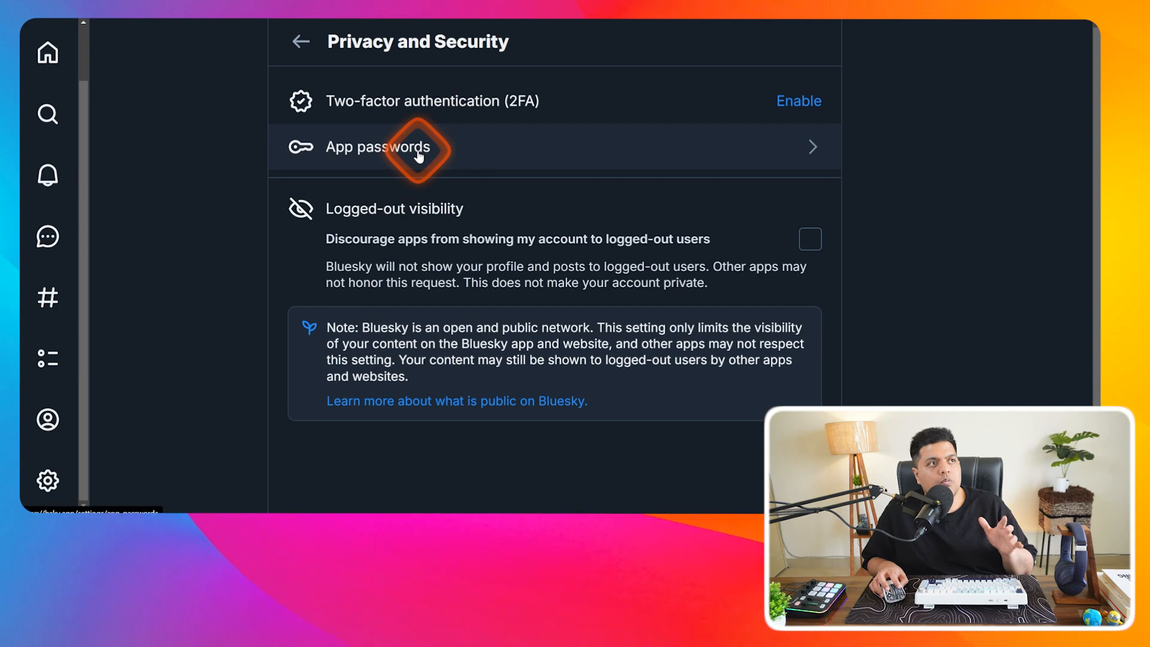
pyautogui.click(671, 159)
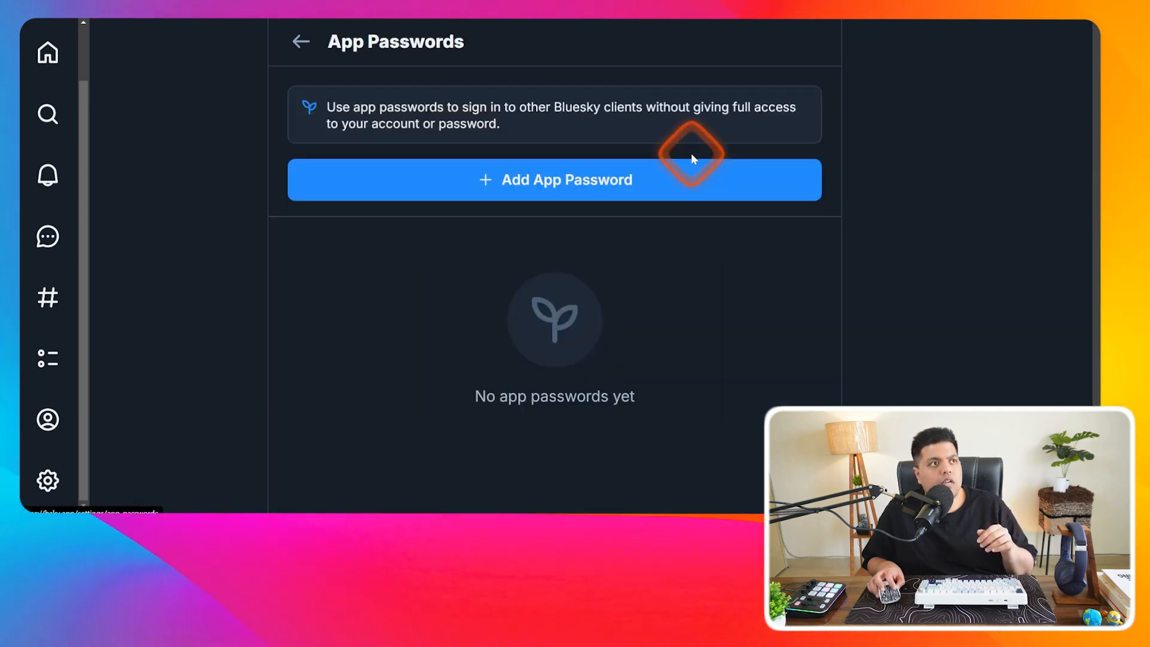
# - Generate an app password named Test with direct-message access and copy it
pyautogui.click(562, 201)
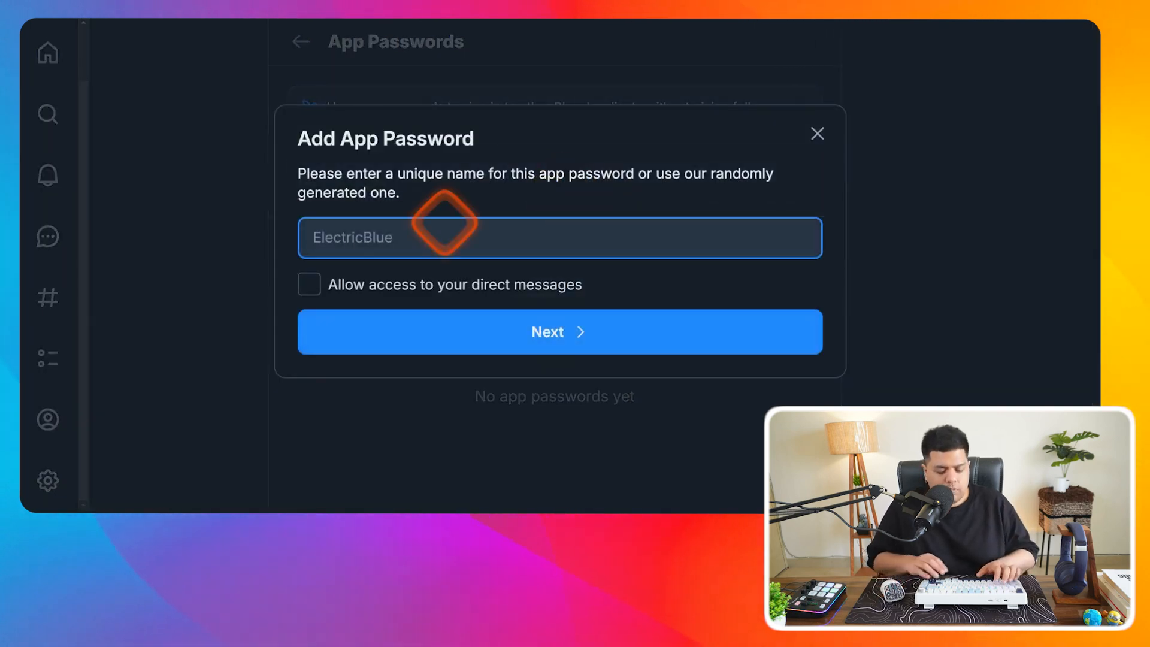
pyautogui.write('Test')
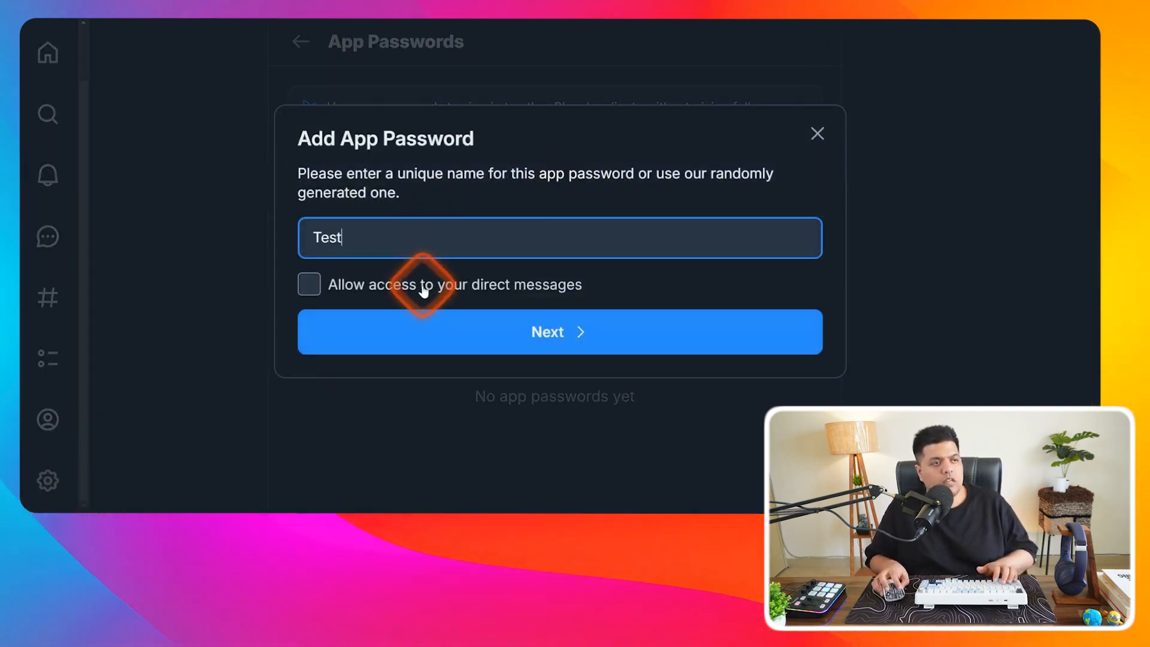
pyautogui.click(423, 290)
pyautogui.click(589, 316)
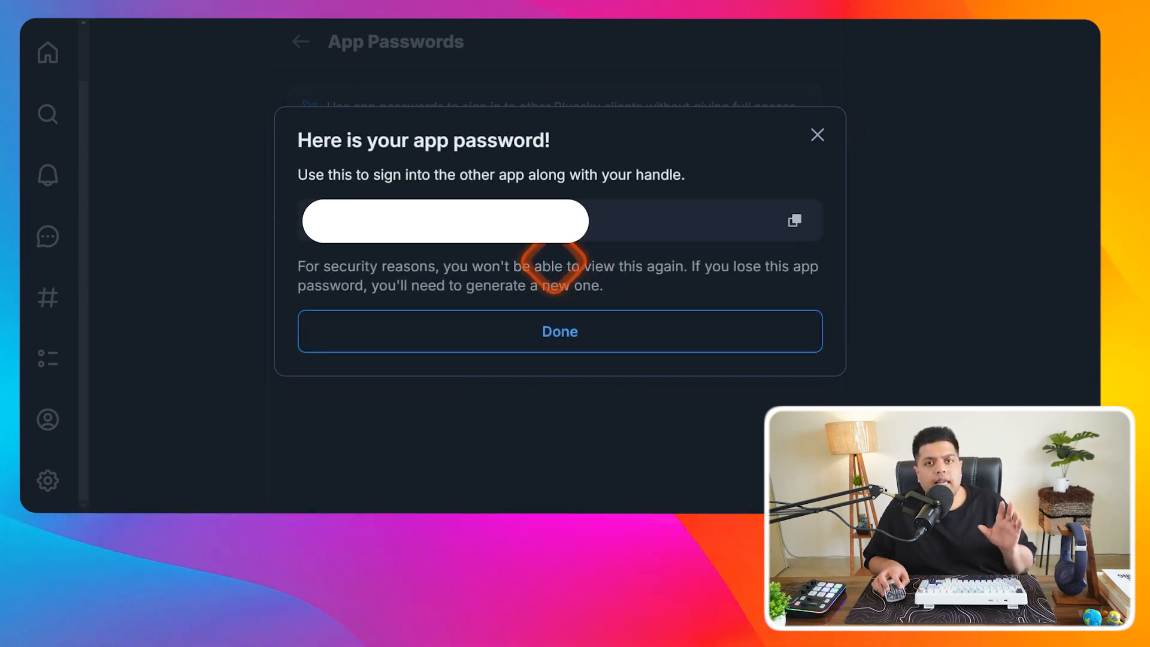
pyautogui.click(794, 220)
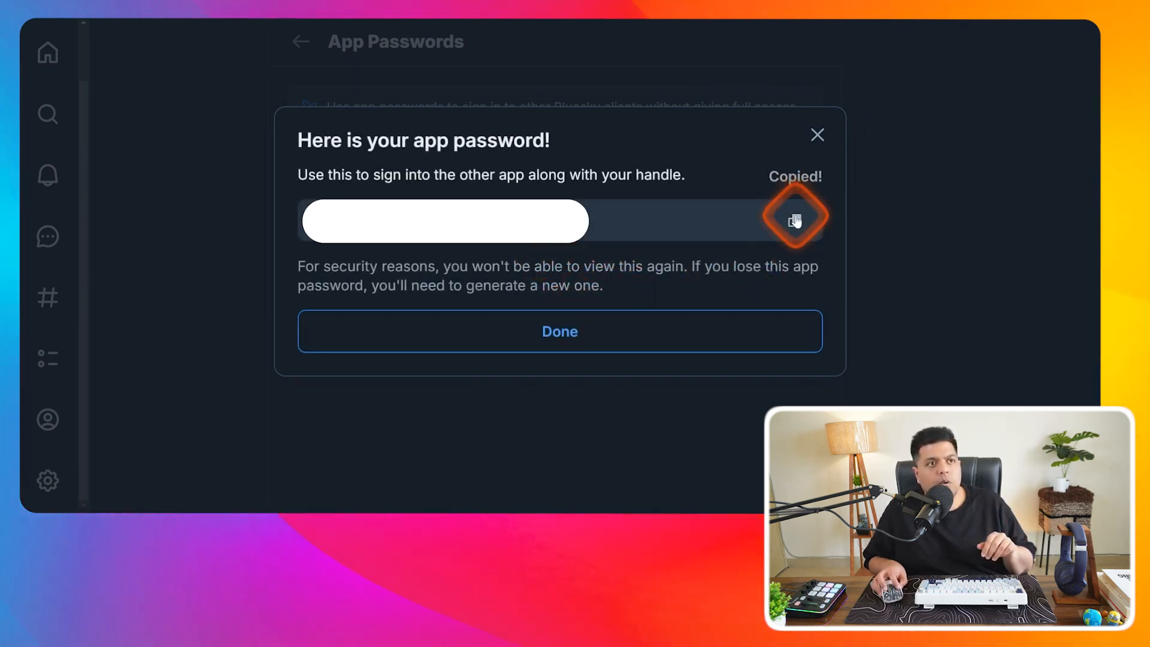
pyautogui.click(575, 328)
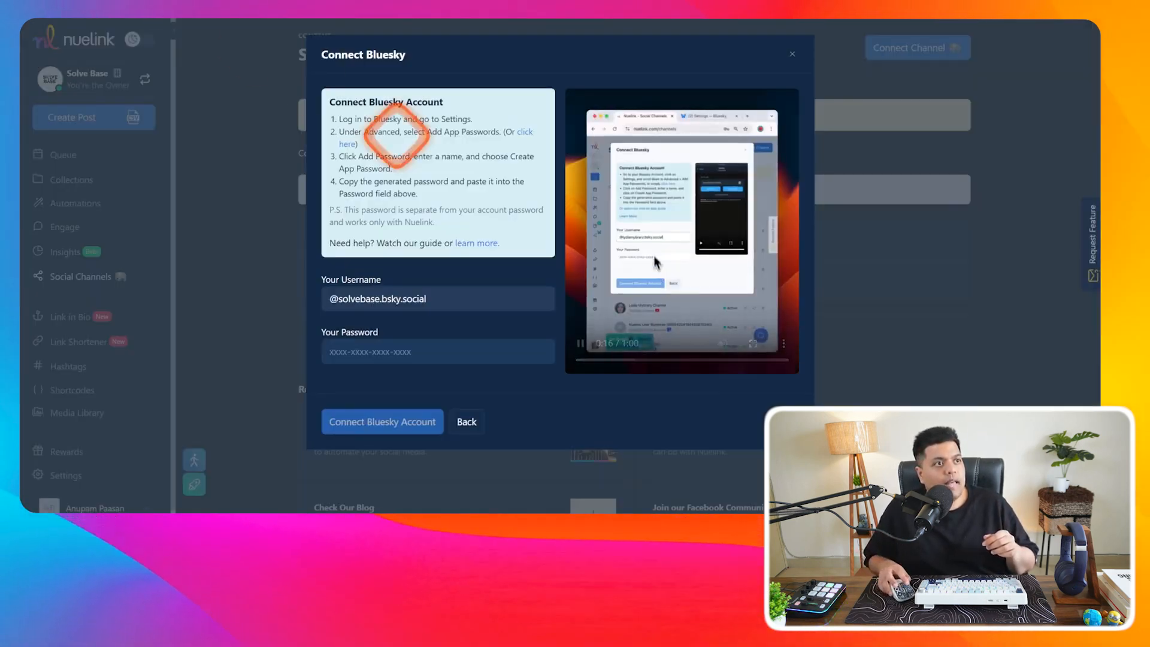
# - Paste the copied app password into the Password field and connect the Bluesky account
pyautogui.rightClick(367, 350)
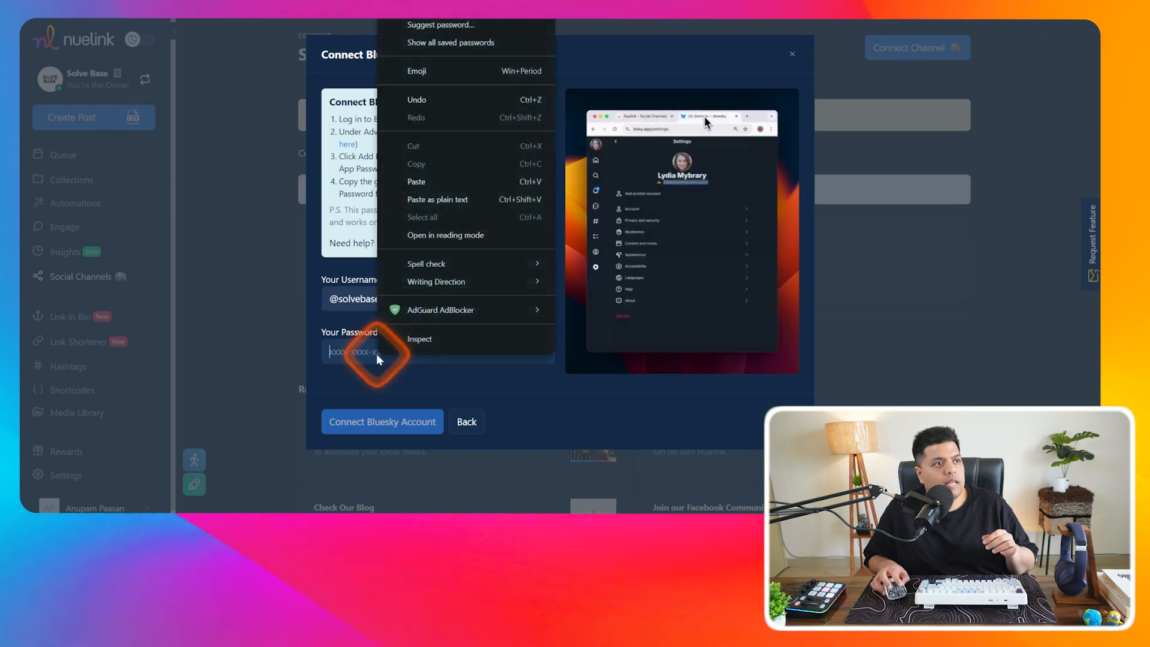
pyautogui.click(419, 180)
pyautogui.click(403, 421)
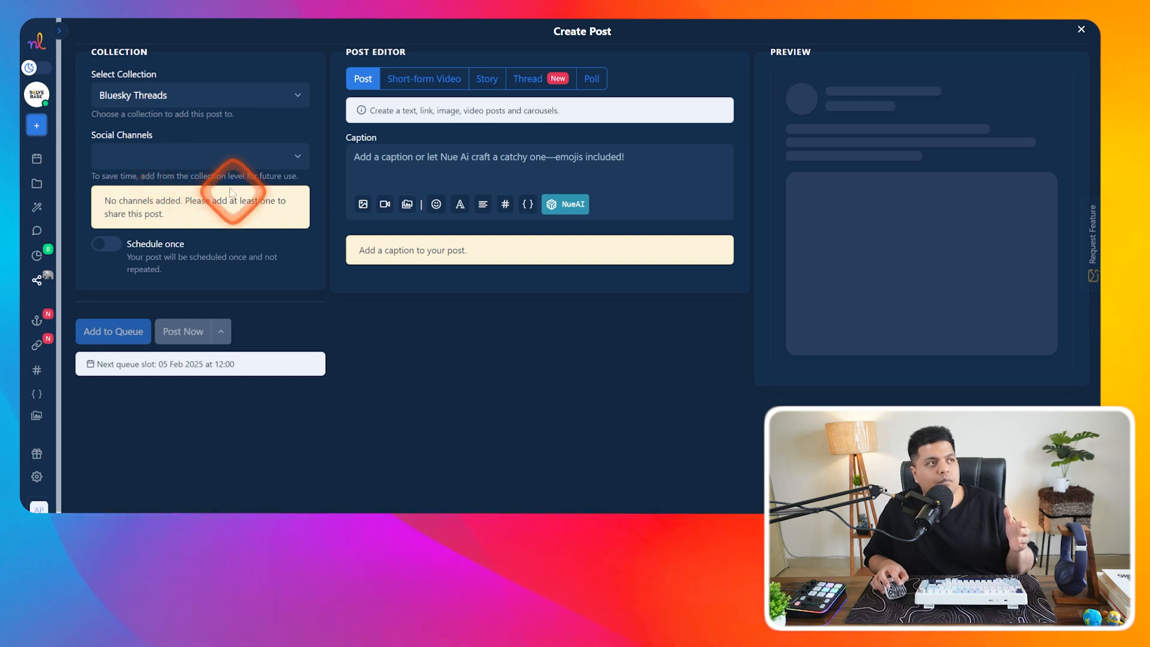
# - Select the SolveBase Bluesky channel, try the video, thread and poll formats, and settle on Post
pyautogui.click(174, 160)
pyautogui.click(159, 190)
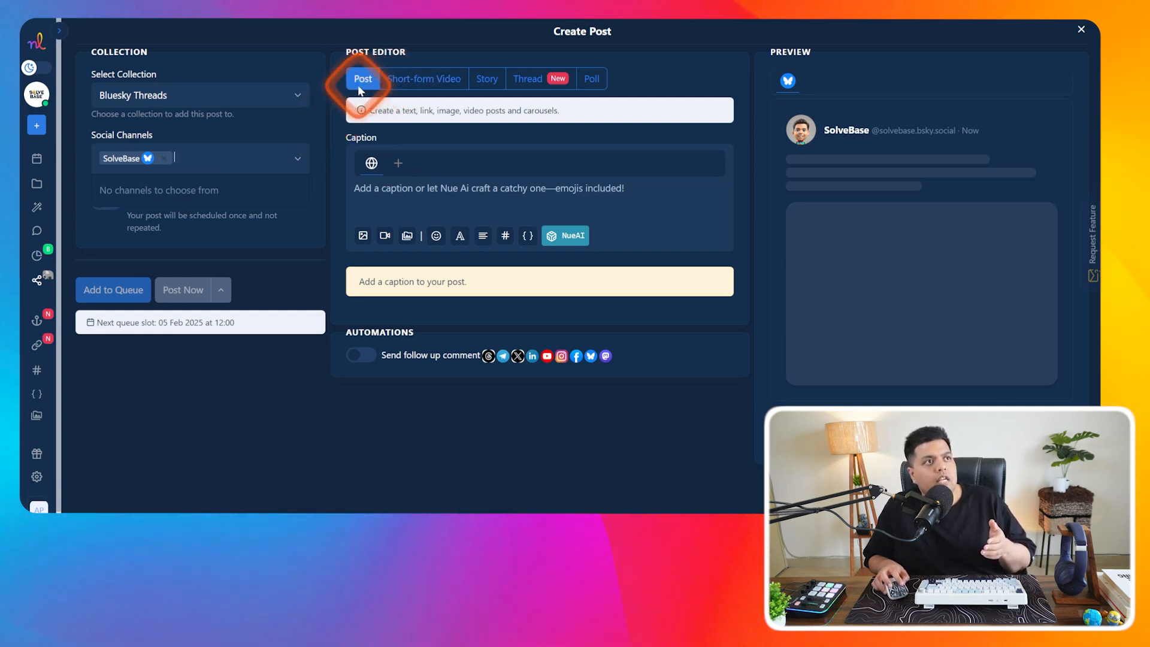
pyautogui.click(417, 85)
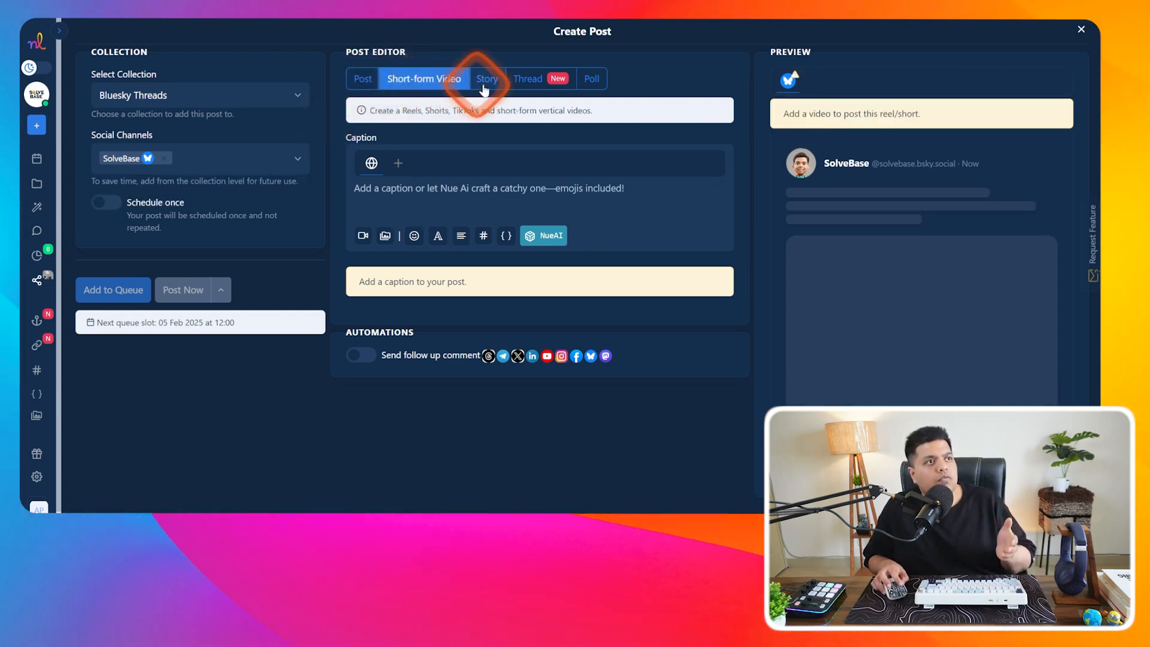
pyautogui.click(542, 83)
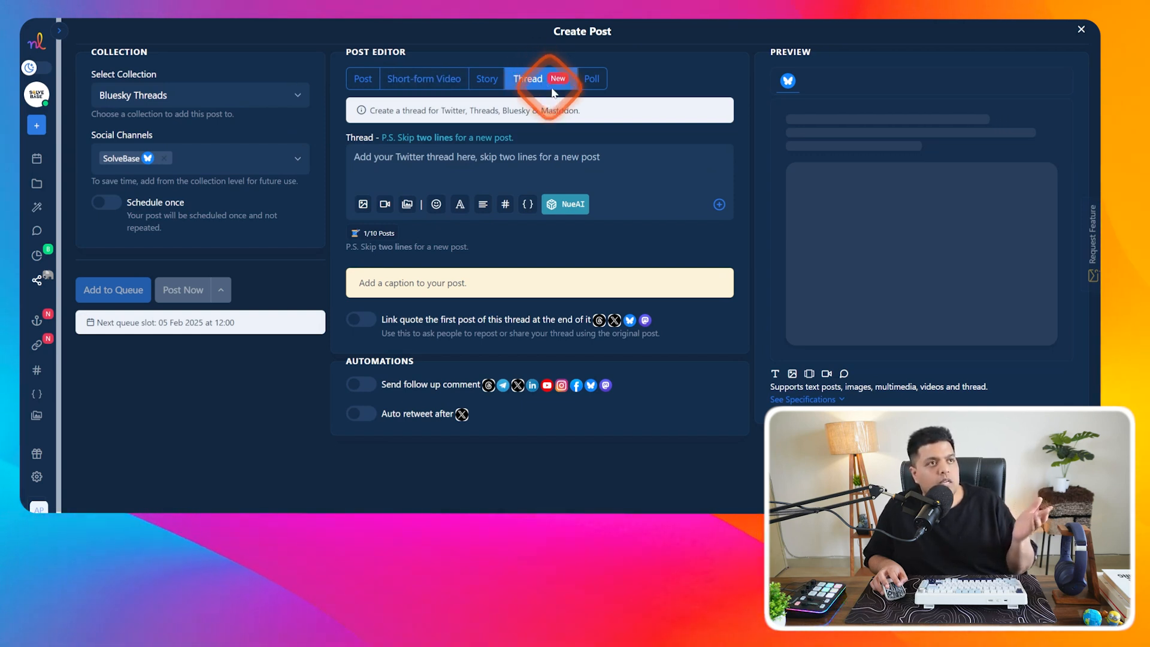
pyautogui.click(594, 80)
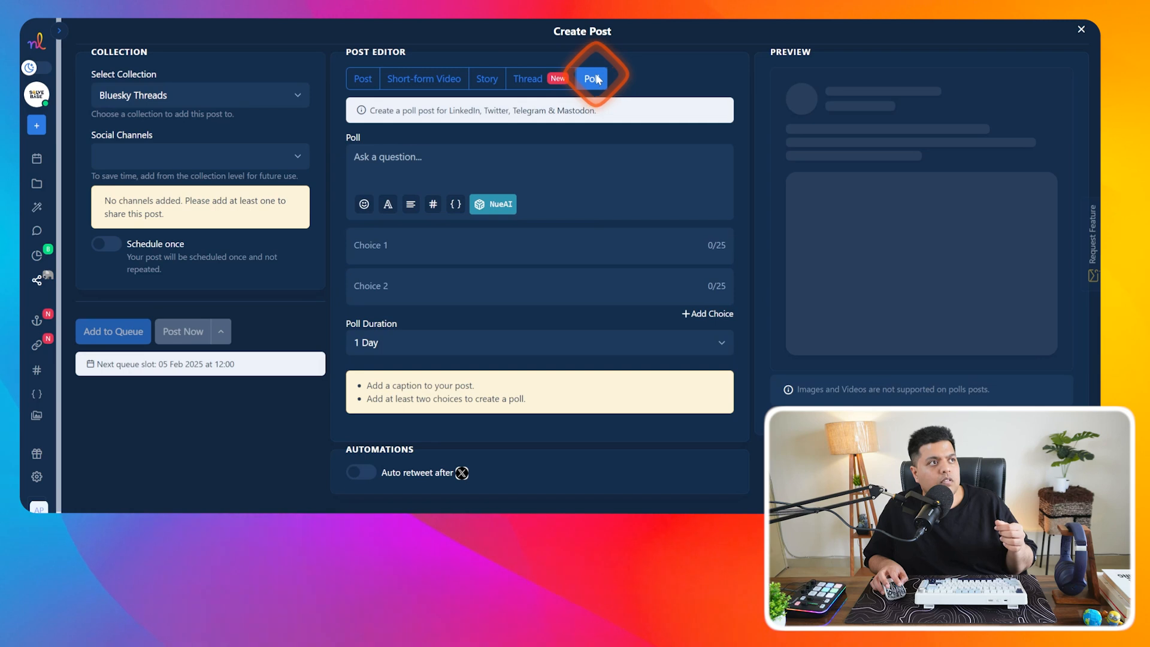
pyautogui.click(139, 160)
pyautogui.click(530, 79)
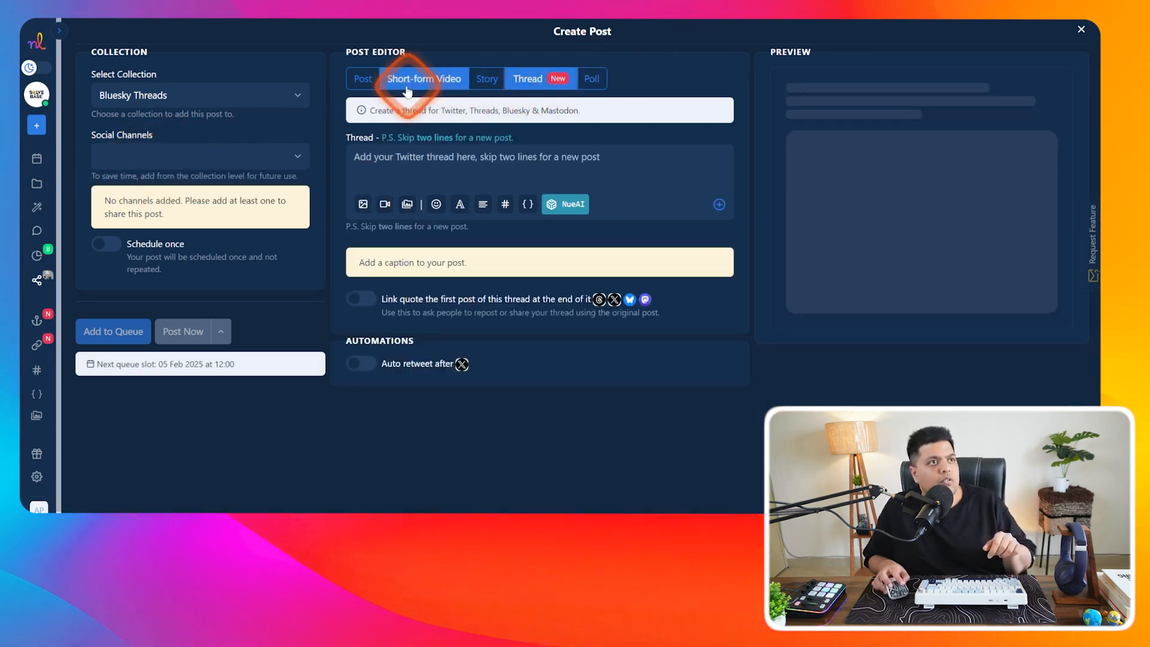
pyautogui.click(362, 79)
pyautogui.click(156, 157)
pyautogui.click(131, 183)
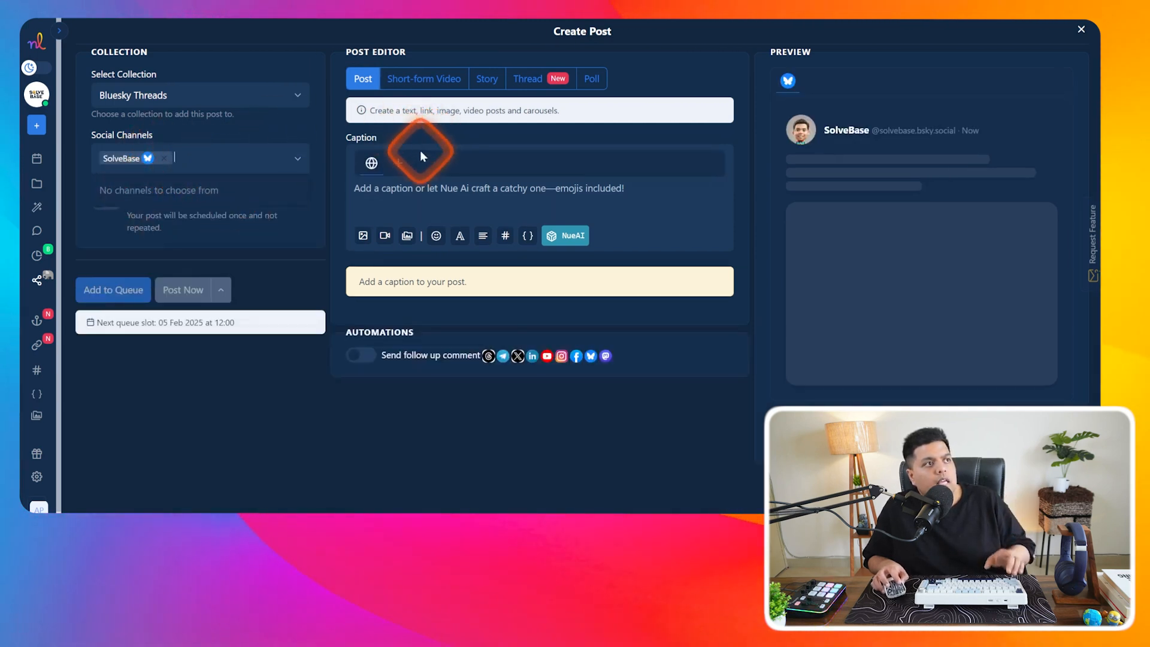
# - Caption the post 'Test' and pick the stormy ocean wave photo from Unsplash
pyautogui.click(417, 189)
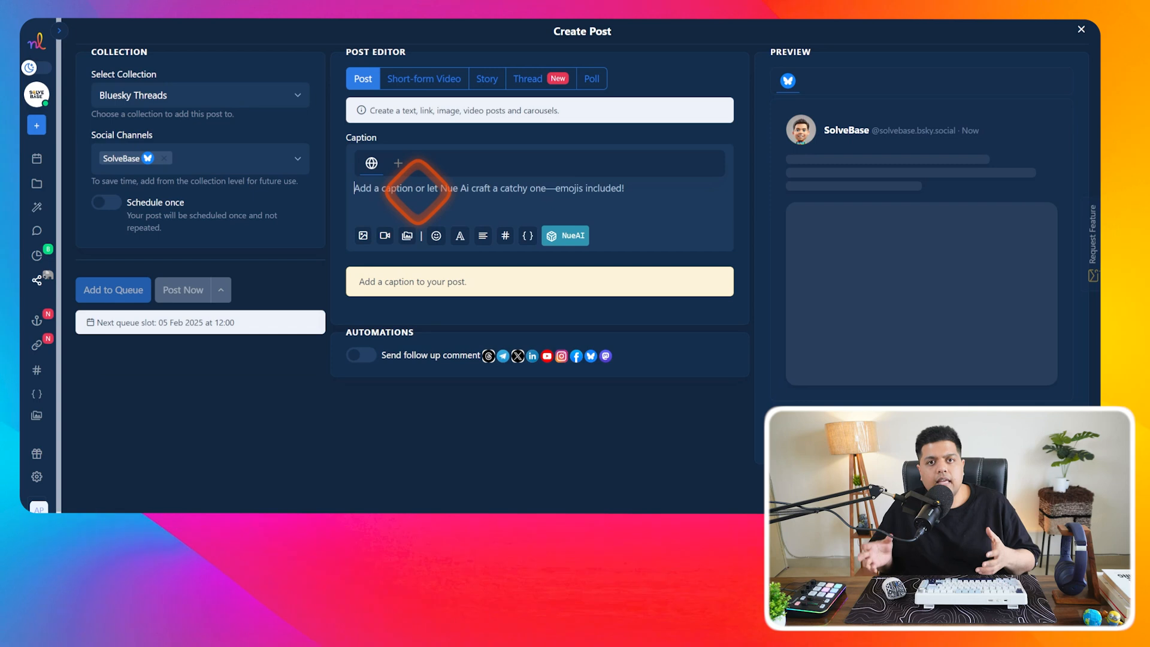
pyautogui.write('Test')
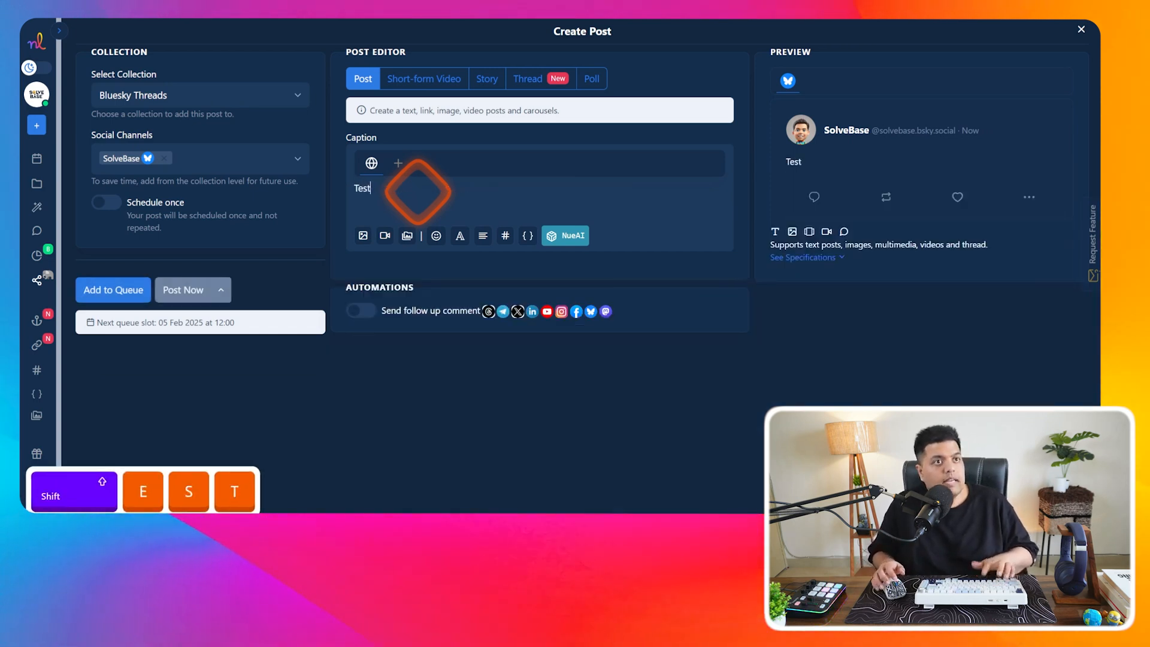
pyautogui.click(411, 238)
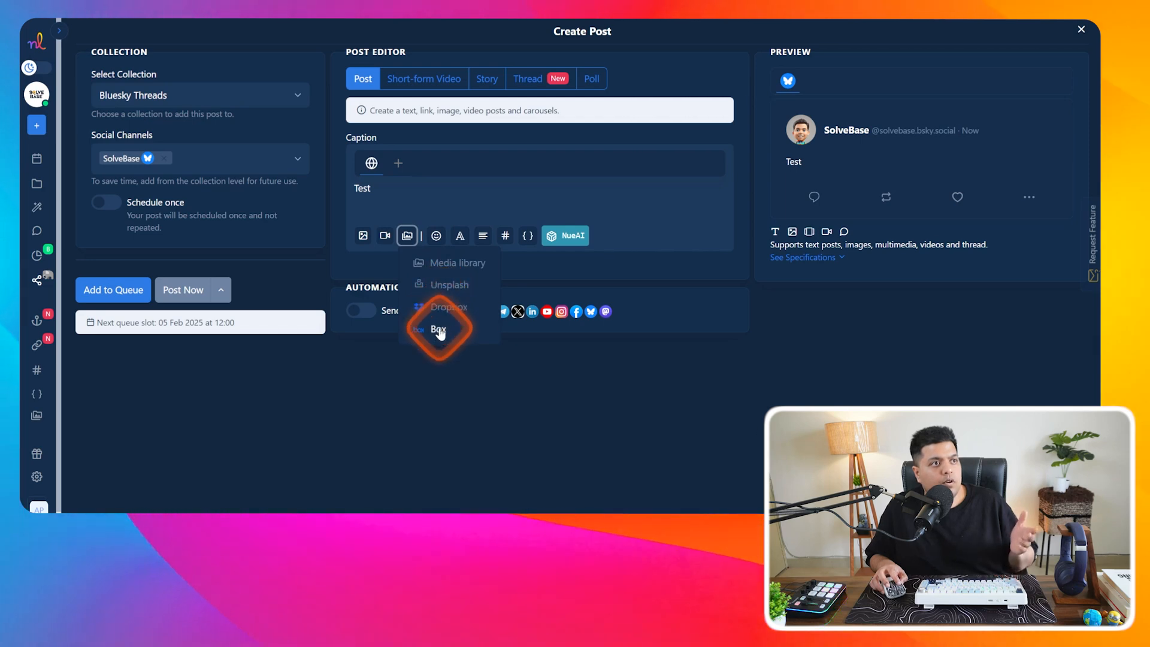
pyautogui.click(449, 287)
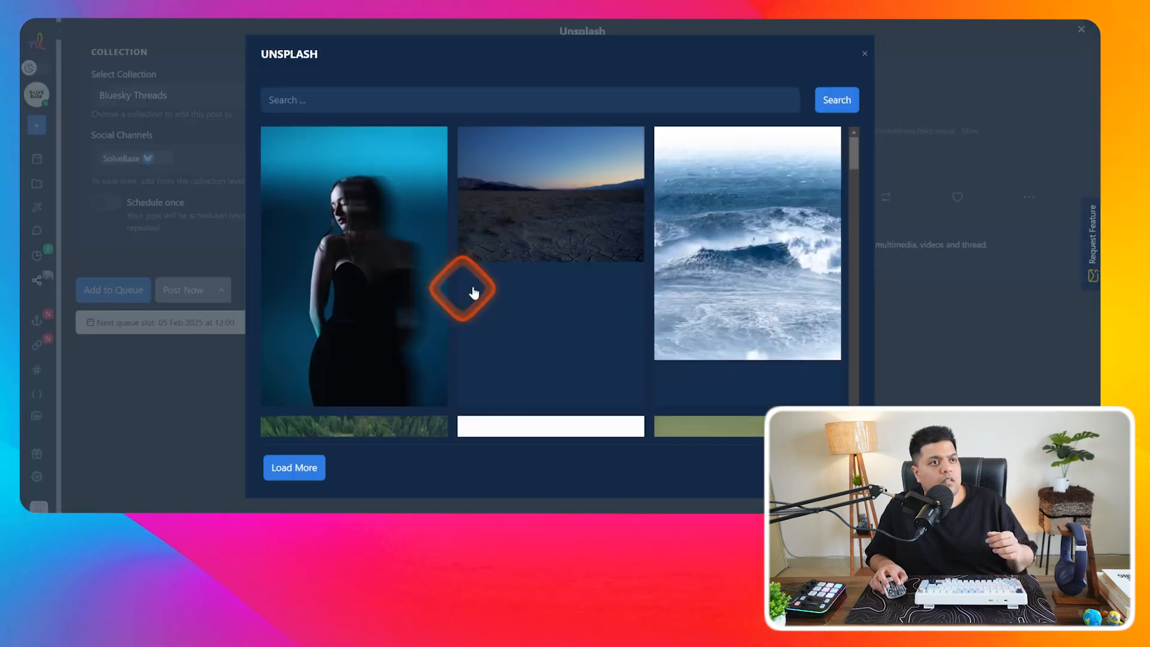
pyautogui.click(737, 239)
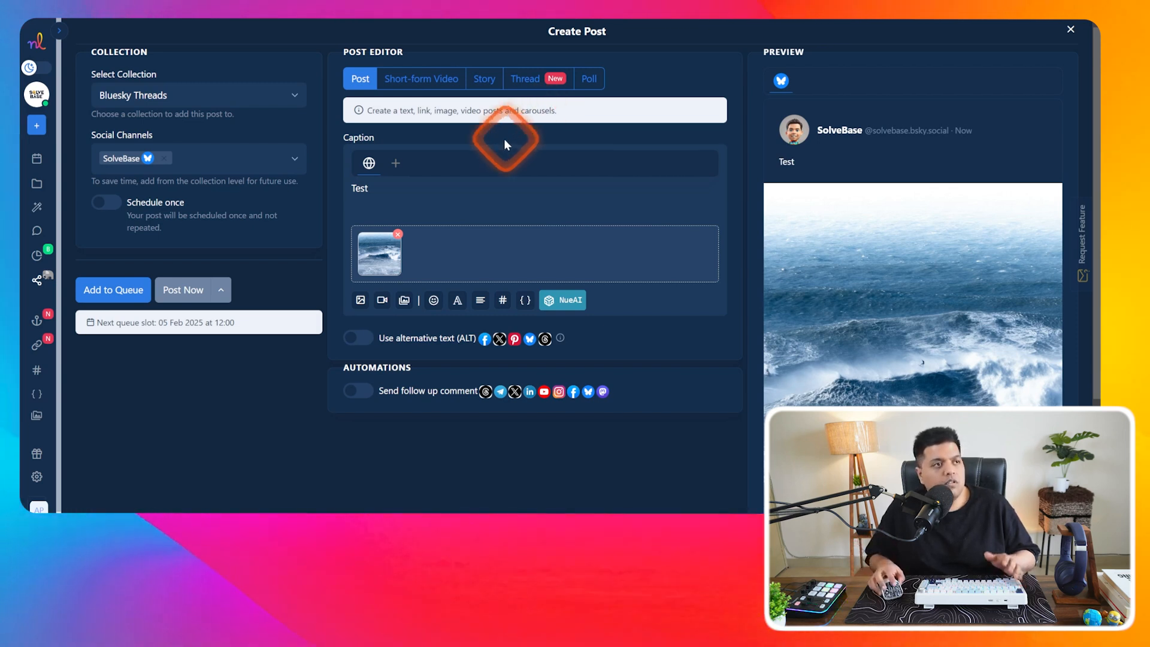
# - Append a heart-eyes emoji to the caption and try the font style and text-direction options
pyautogui.click(432, 301)
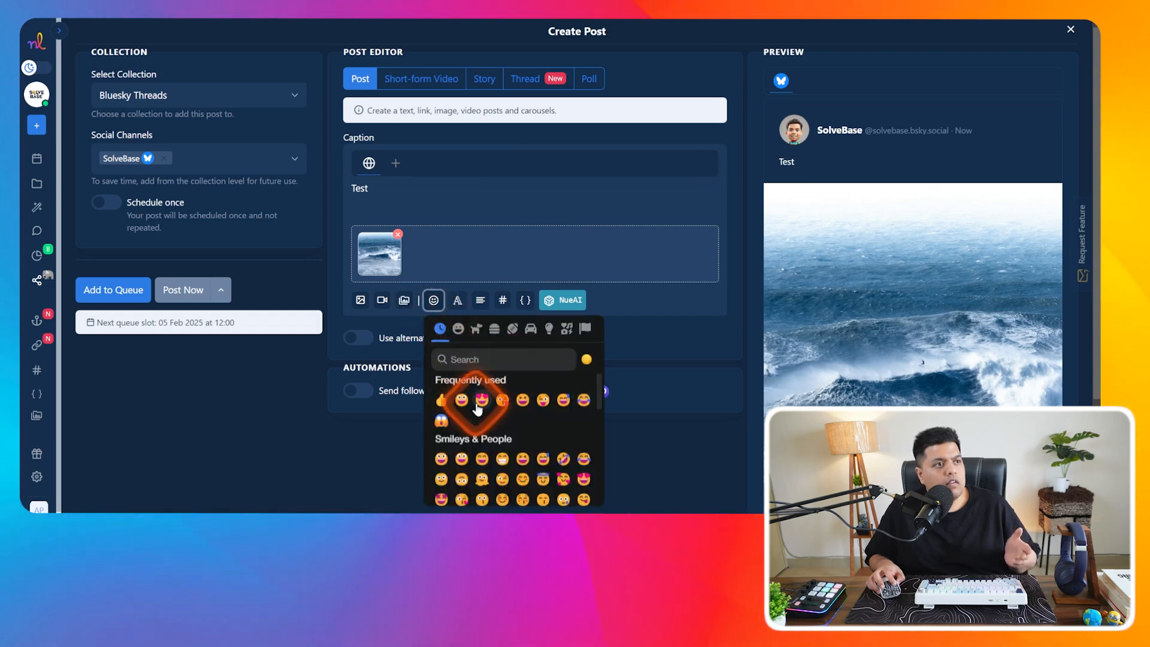
pyautogui.click(481, 400)
pyautogui.click(487, 272)
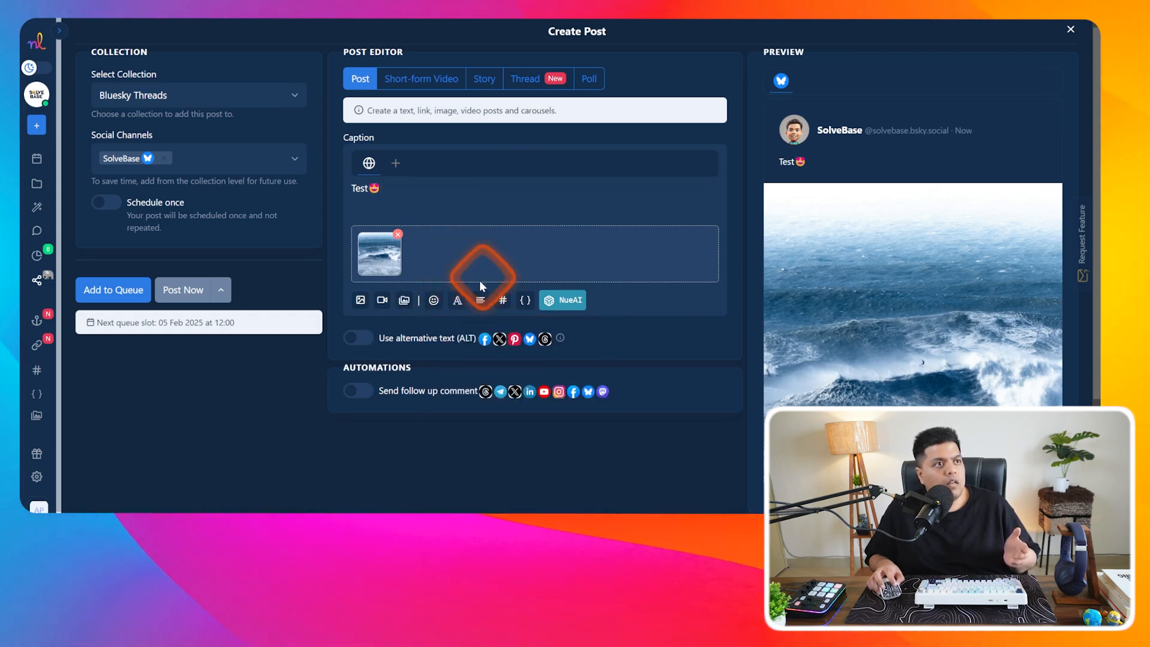
pyautogui.click(864, 341)
pyautogui.click(462, 306)
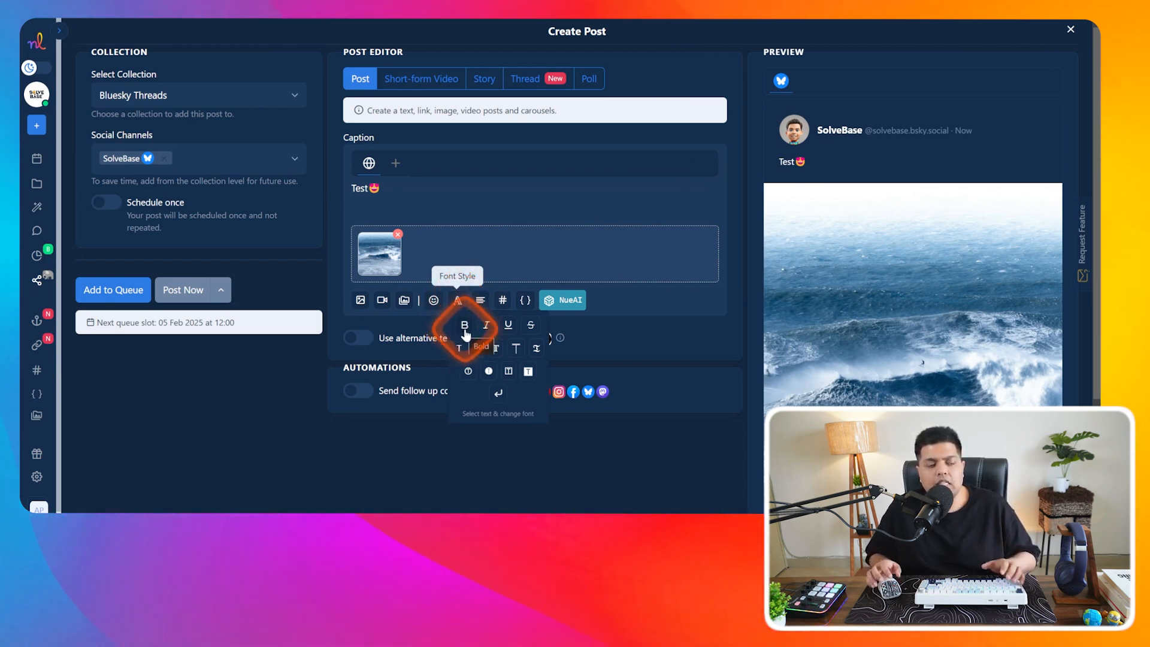
pyautogui.click(482, 301)
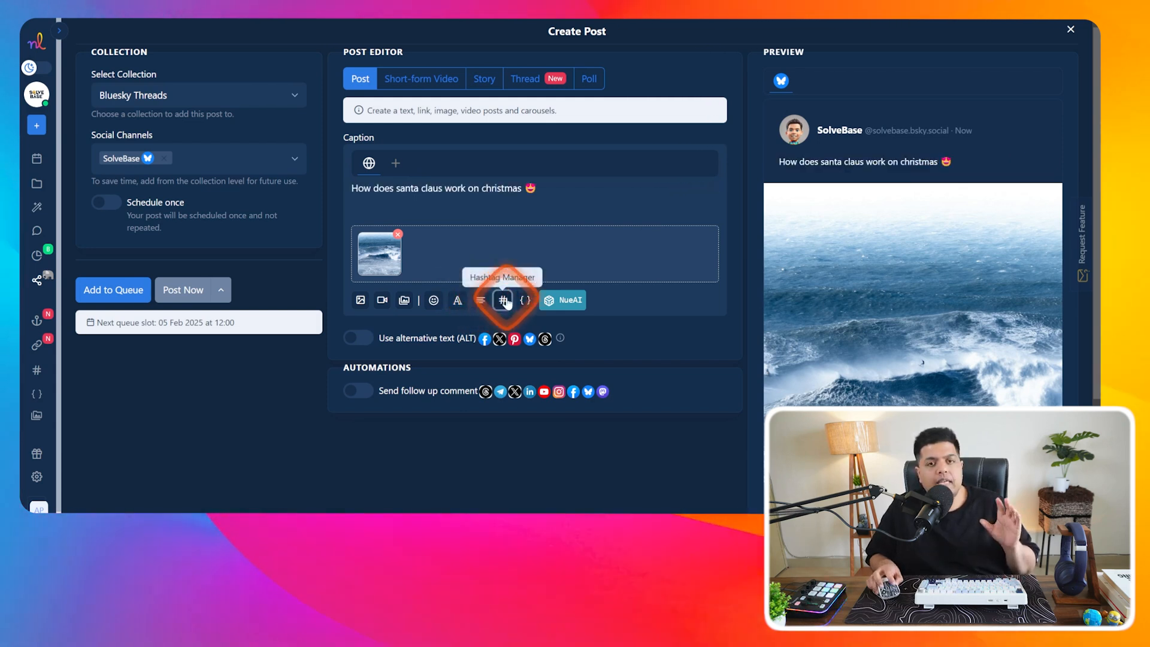
pyautogui.click(503, 301)
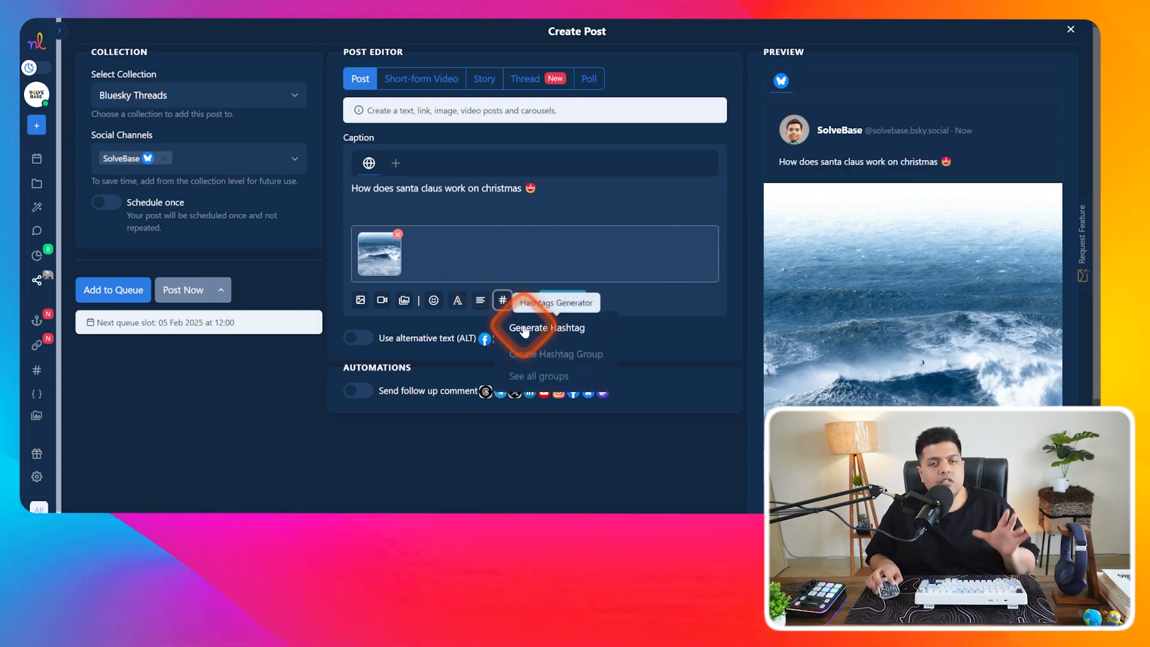
# - Look through the new hashtag group form's fields, then close it without saving
pyautogui.click(556, 353)
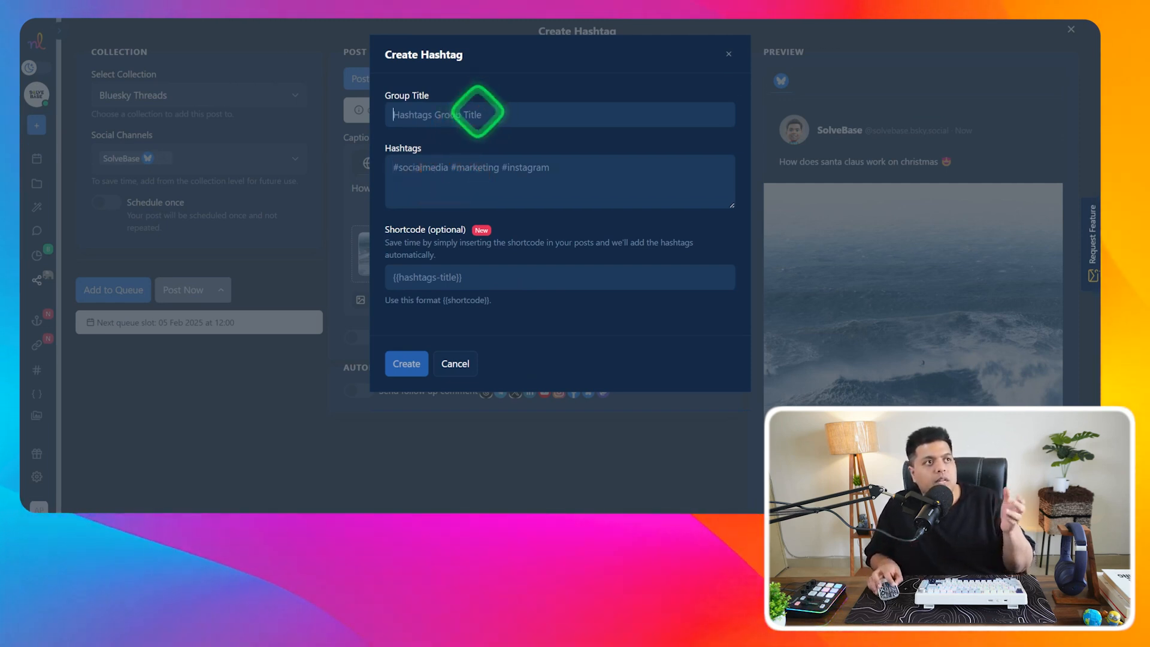
pyautogui.click(459, 173)
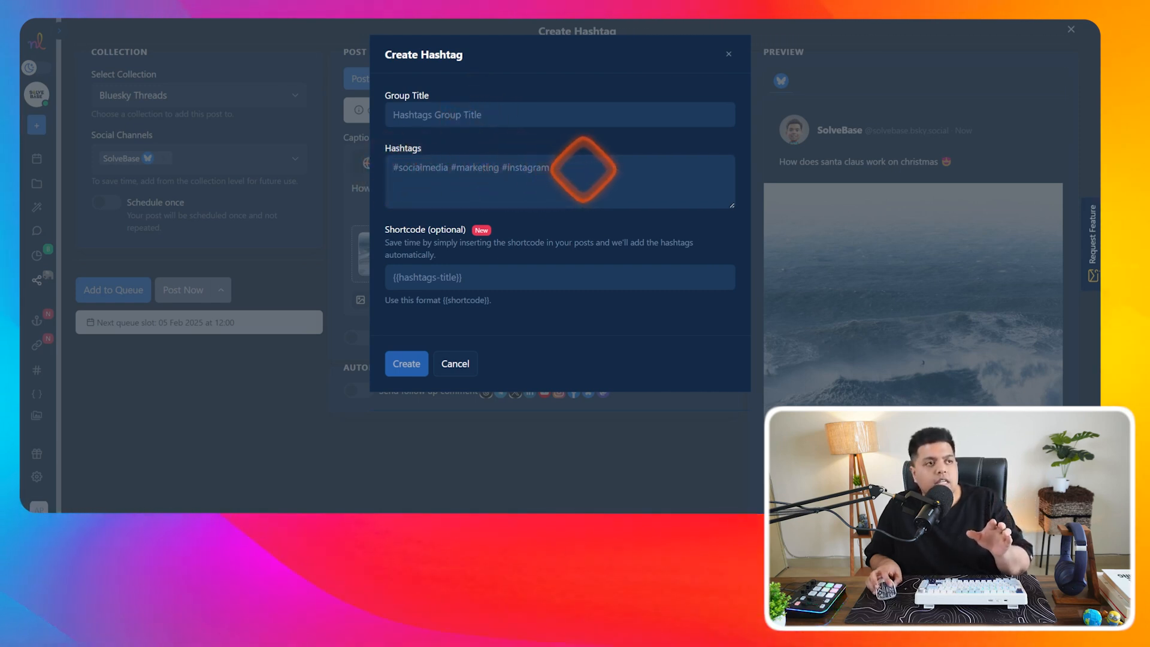
pyautogui.click(455, 277)
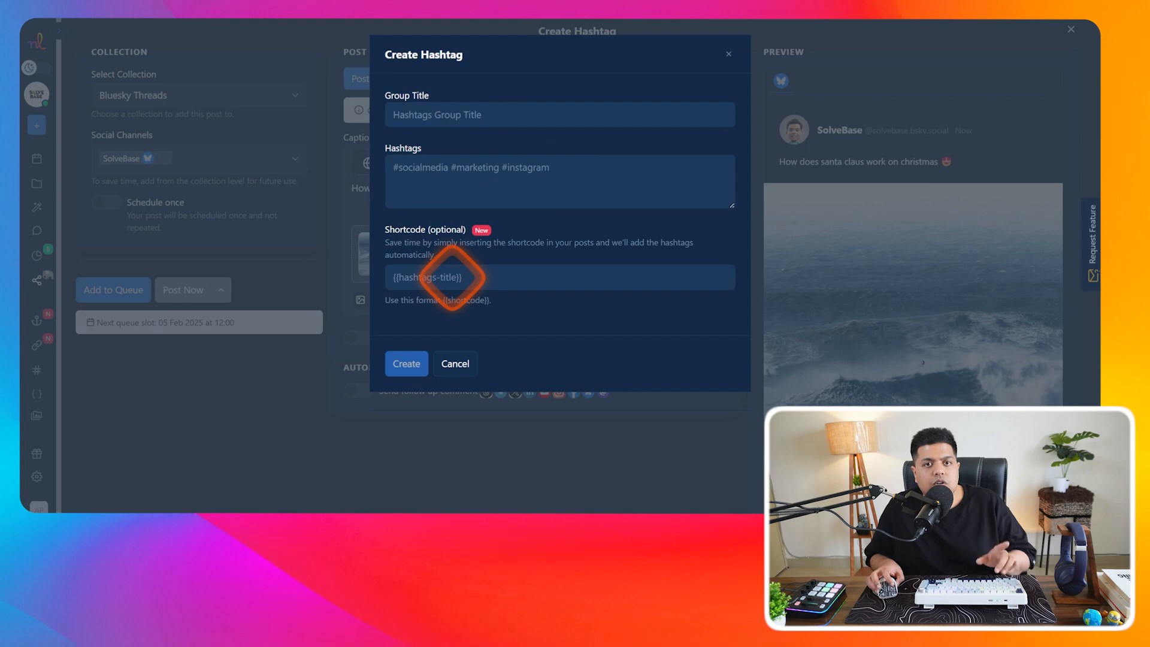
pyautogui.click(458, 348)
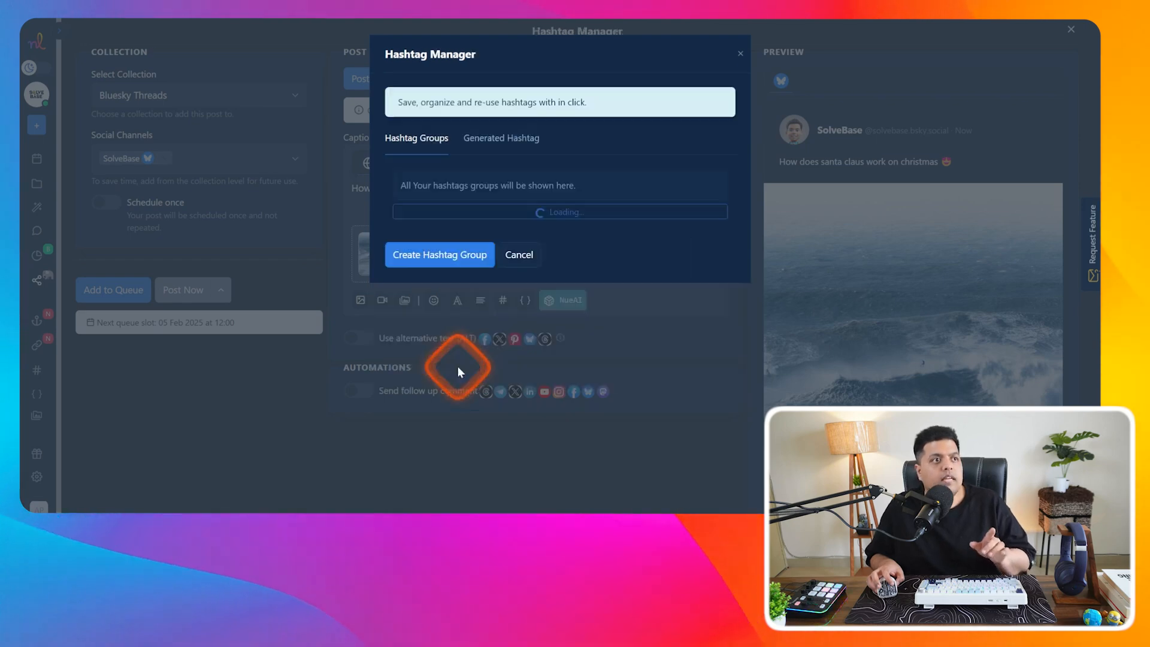
pyautogui.click(539, 246)
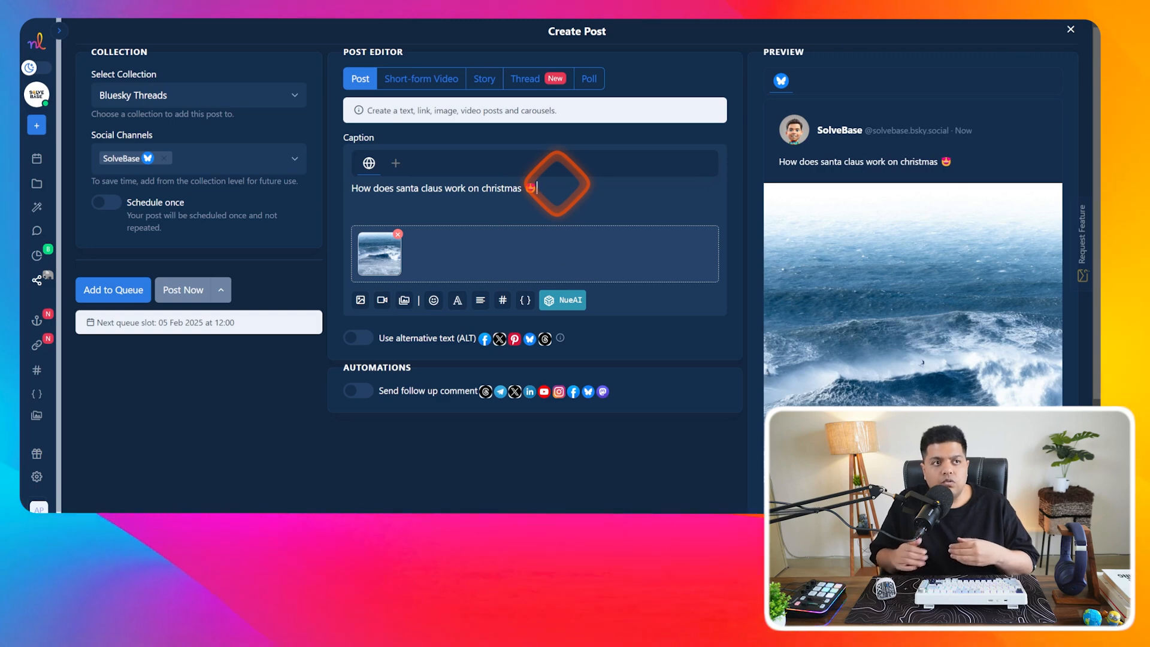
# - Create and save a hashtag group titled 'Social Media'
pyautogui.click(504, 301)
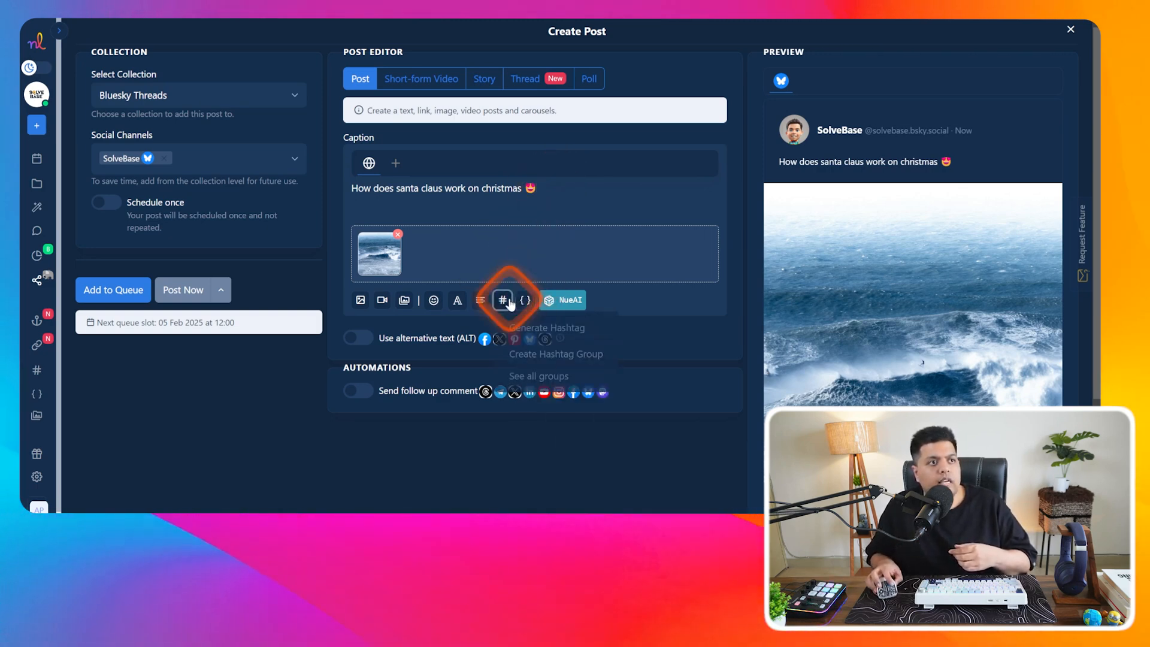
pyautogui.click(539, 354)
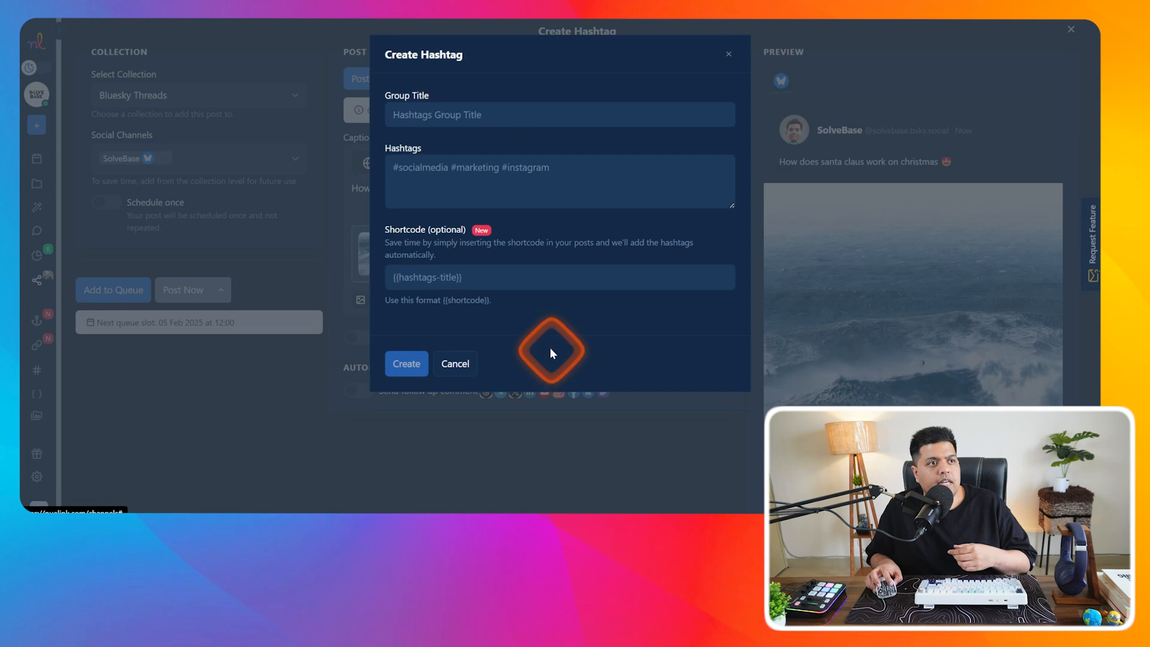
pyautogui.click(444, 115)
pyautogui.write('Soci')
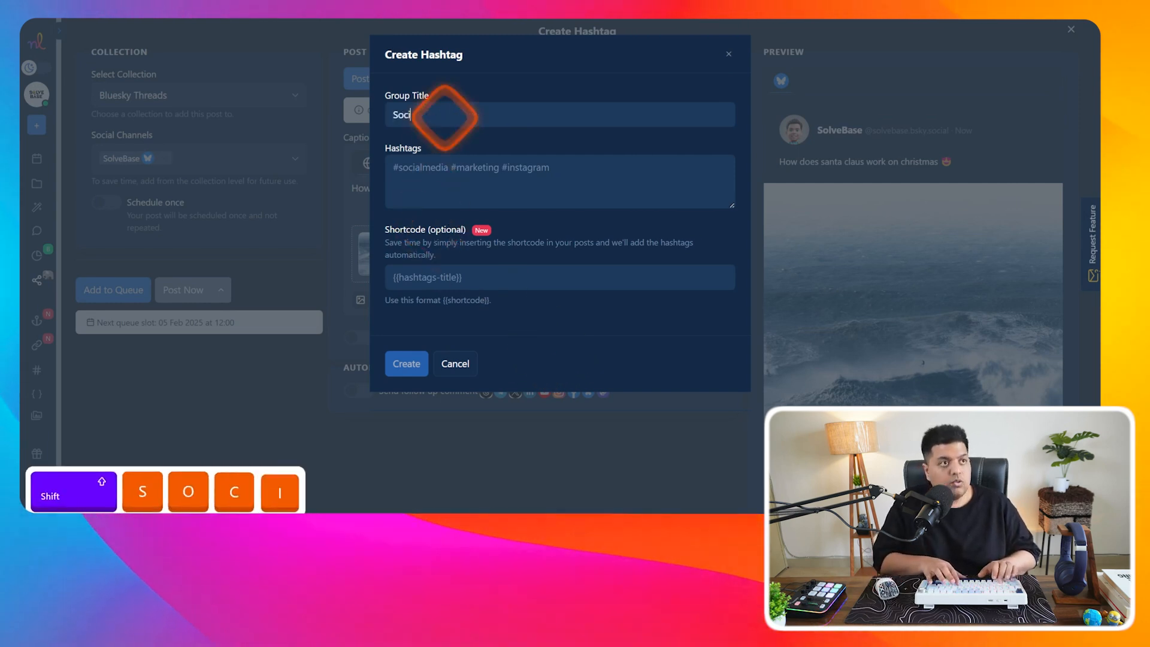
pyautogui.write('al Media')
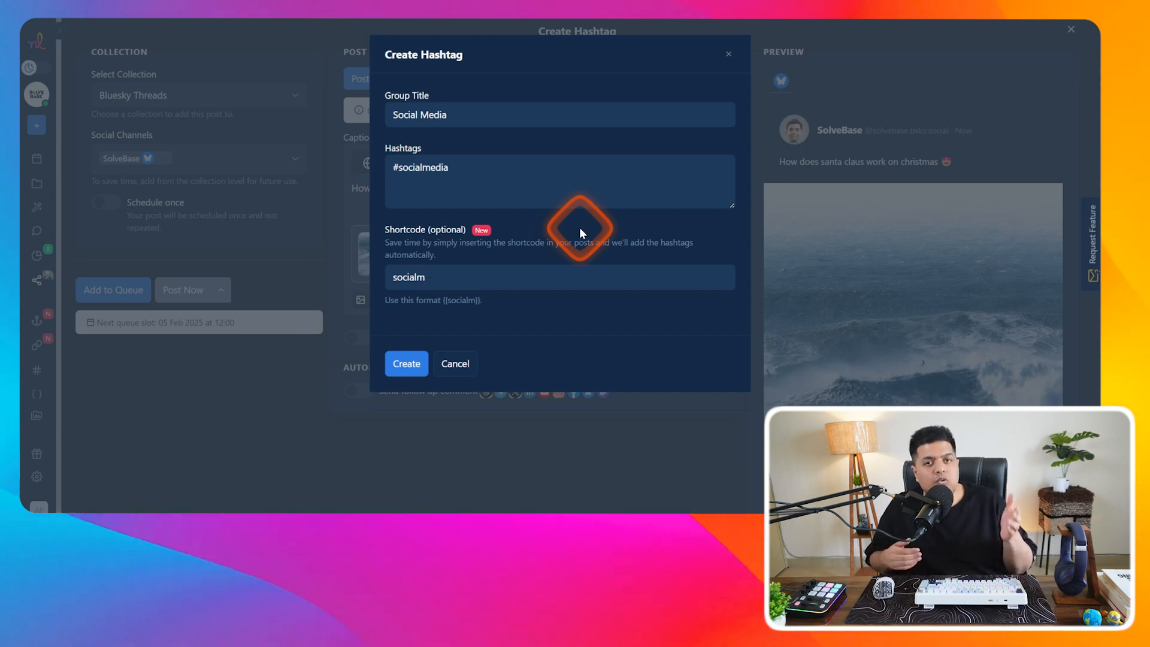
pyautogui.click(402, 366)
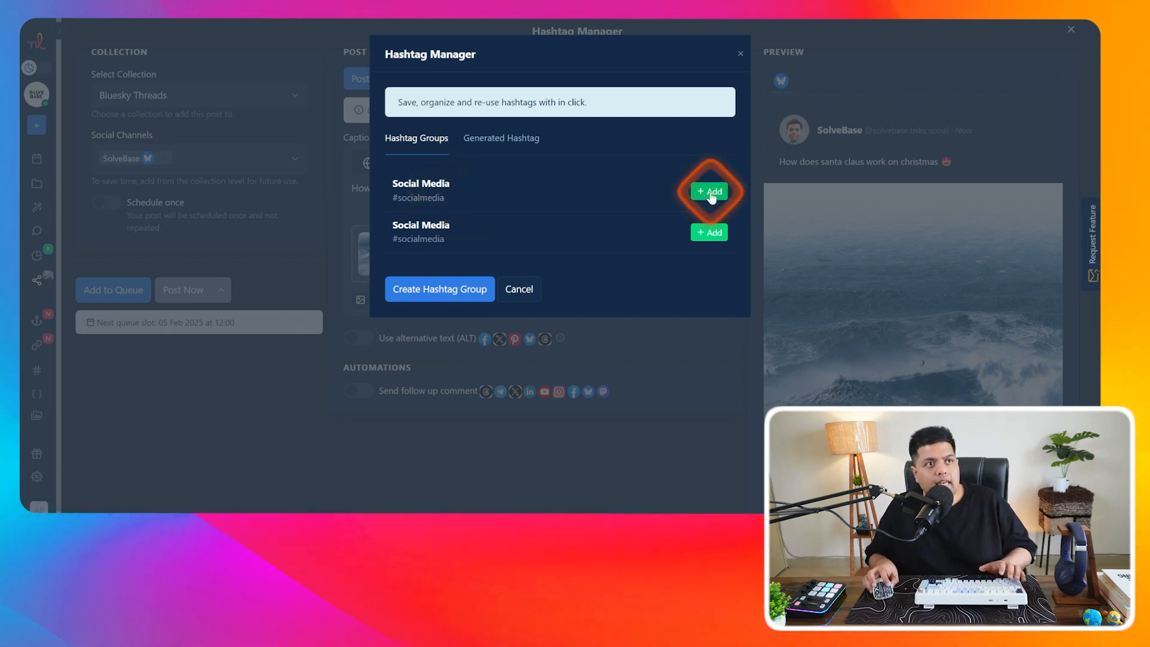
pyautogui.click(518, 290)
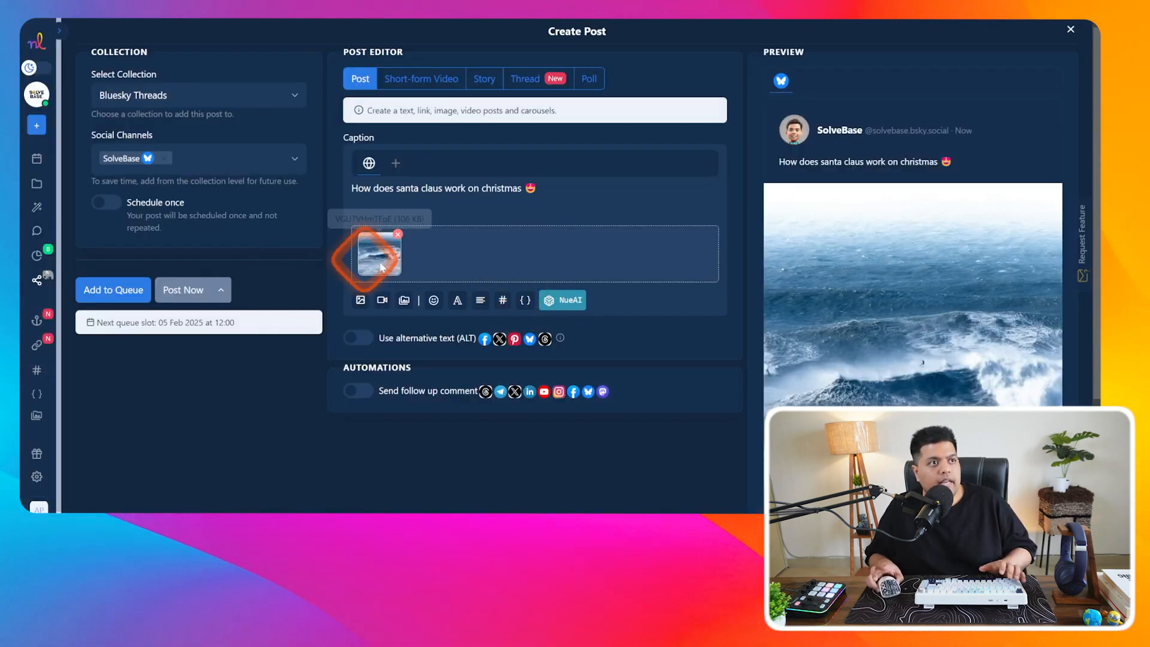
# - Attempt to insert the Social Media hashtag group into the caption
pyautogui.click(502, 302)
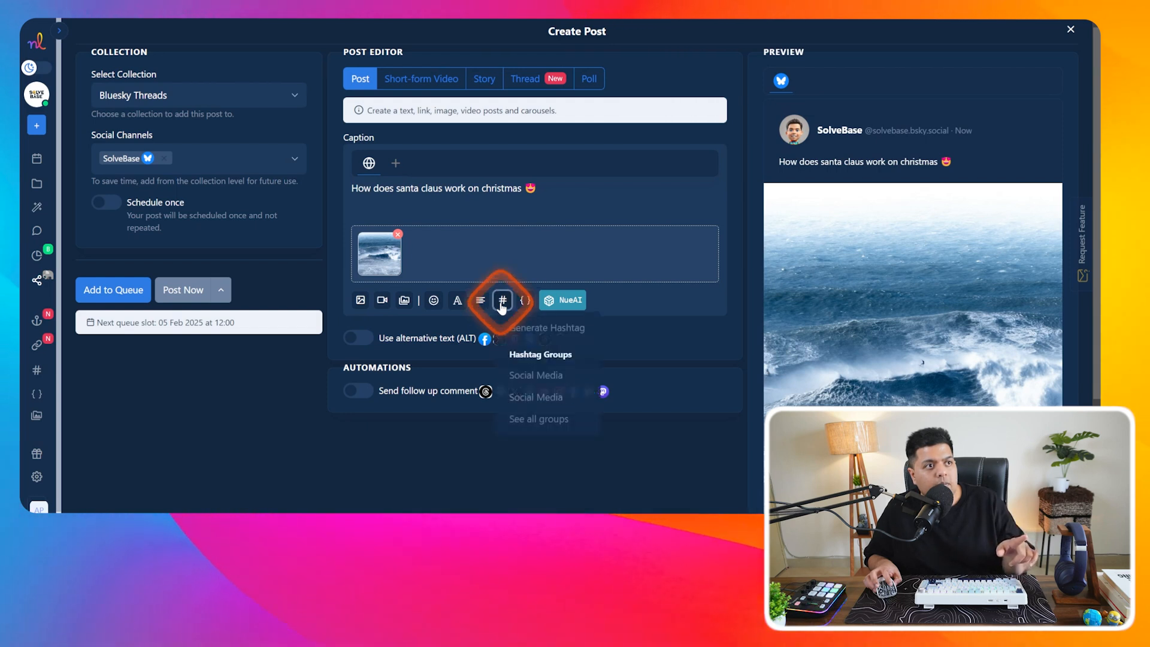
pyautogui.click(551, 377)
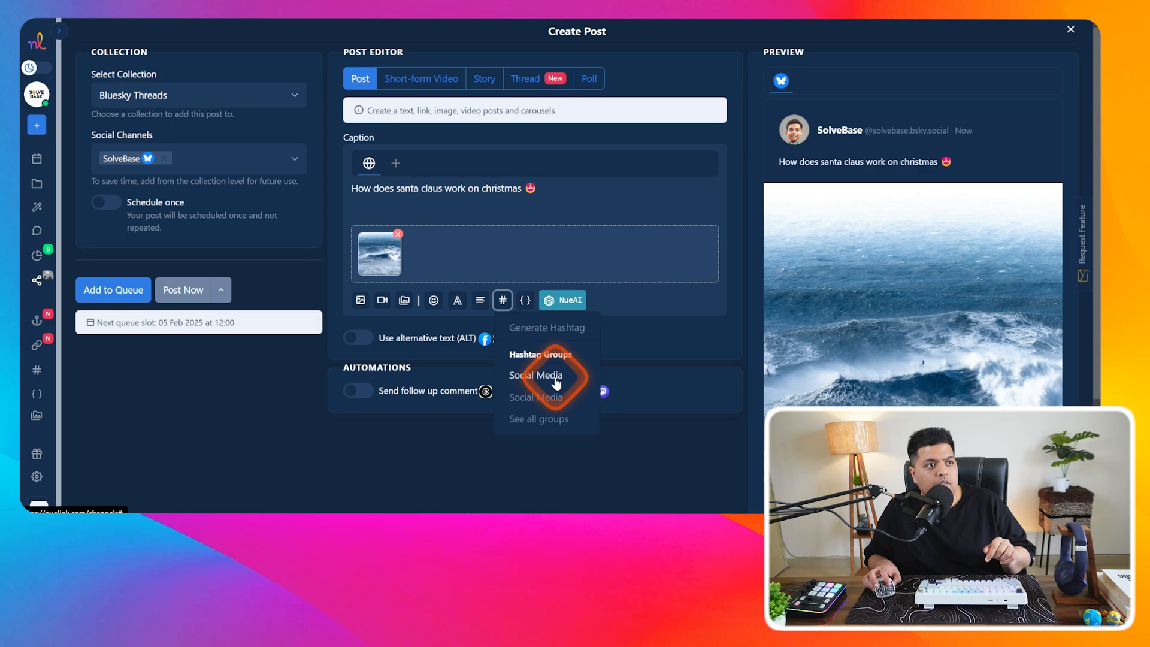
pyautogui.click(551, 377)
pyautogui.click(551, 398)
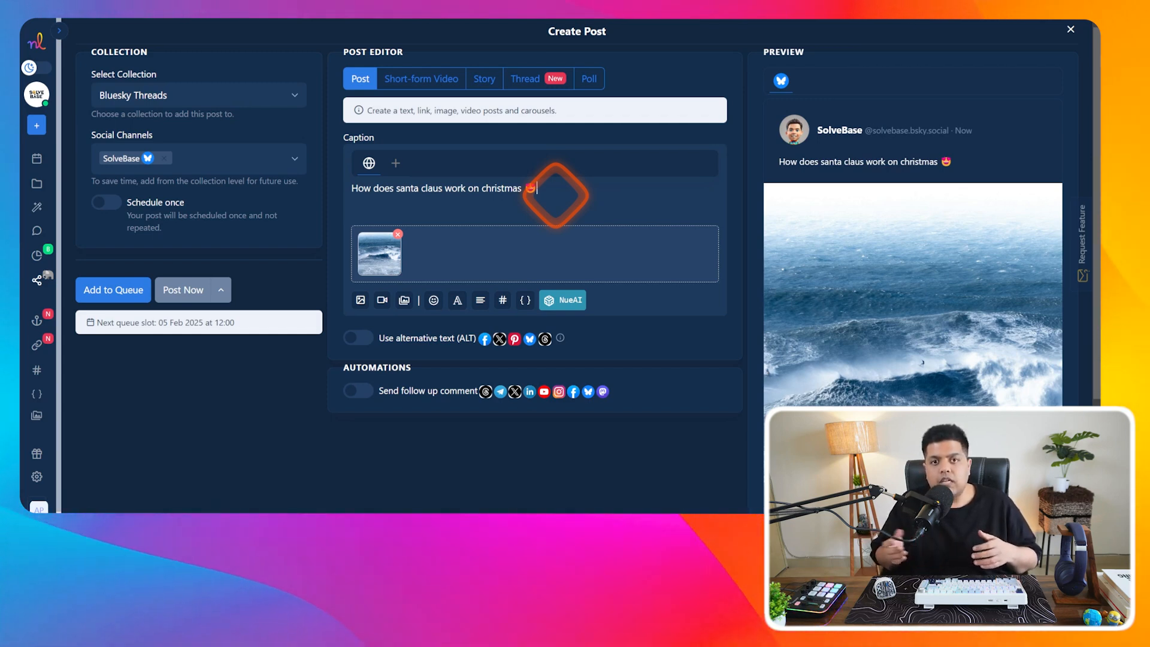
pyautogui.click(503, 300)
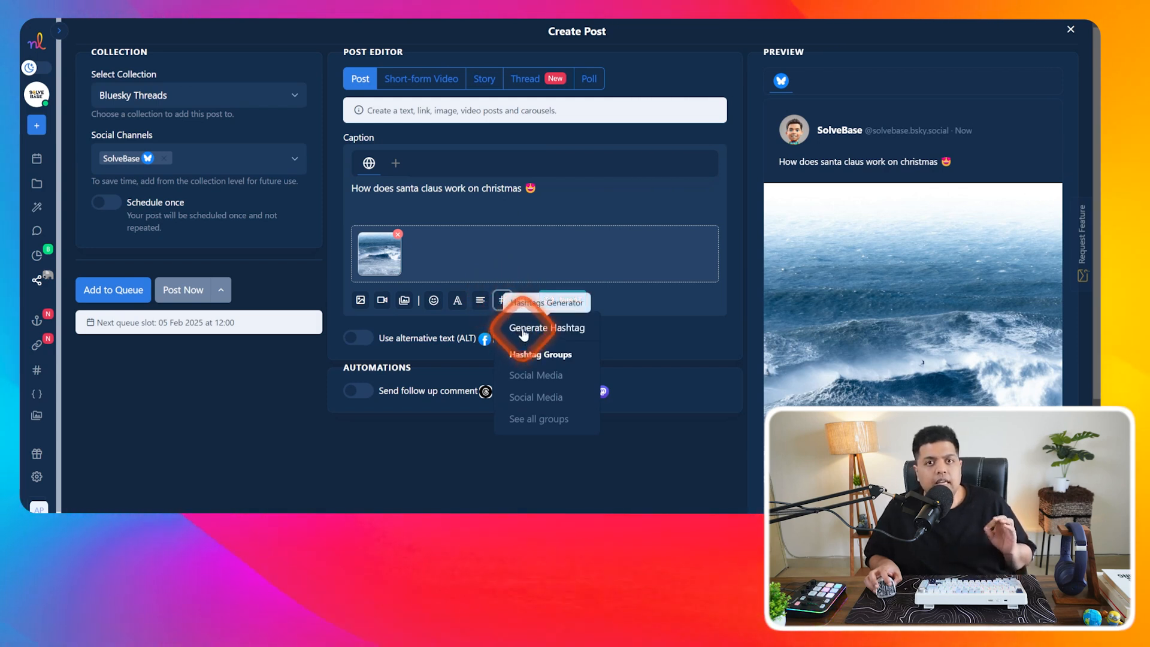
# - Insert the {{day}} shortcode at the caption's end so the preview shows Tuesday
pyautogui.click(528, 303)
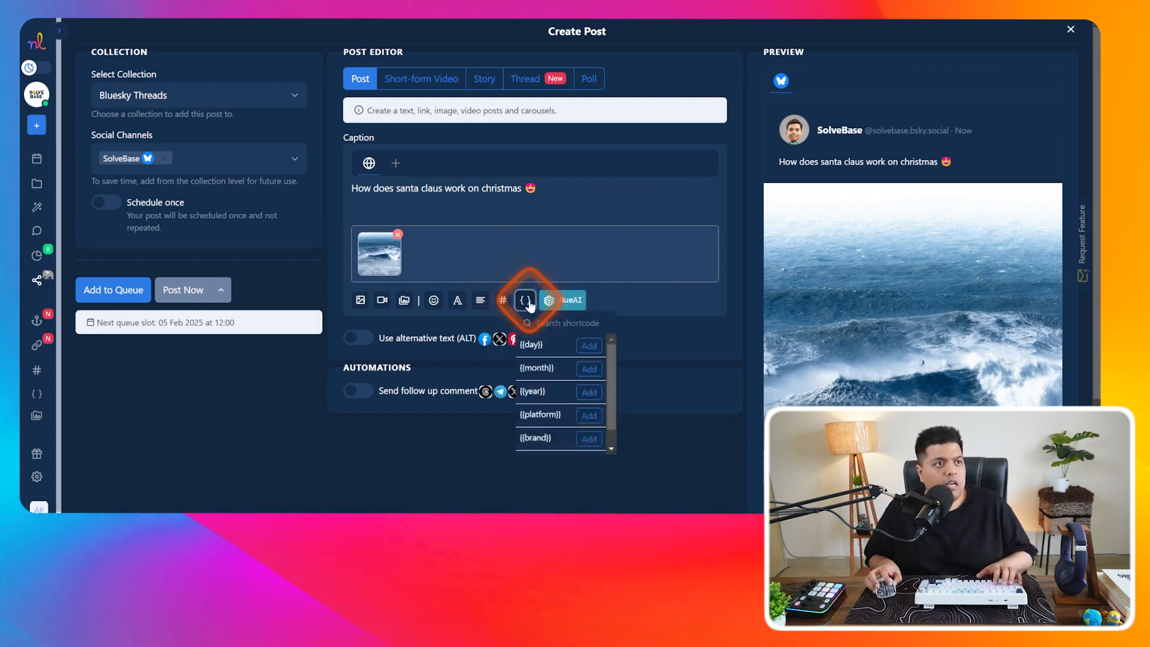
pyautogui.click(525, 305)
pyautogui.click(525, 304)
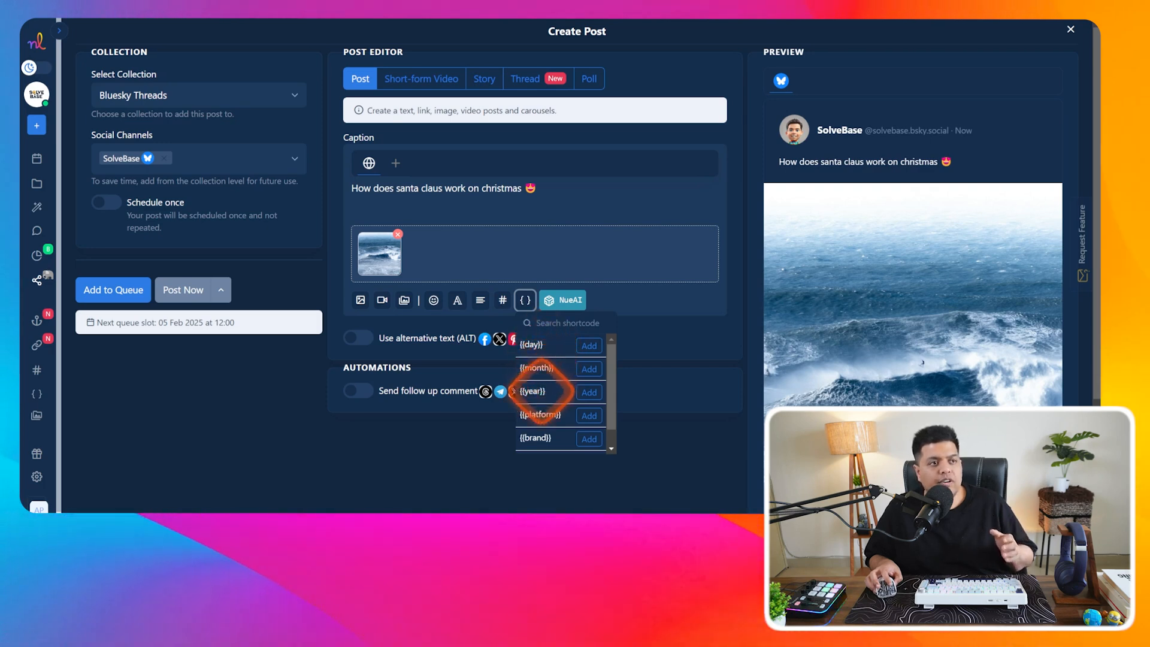
pyautogui.click(589, 347)
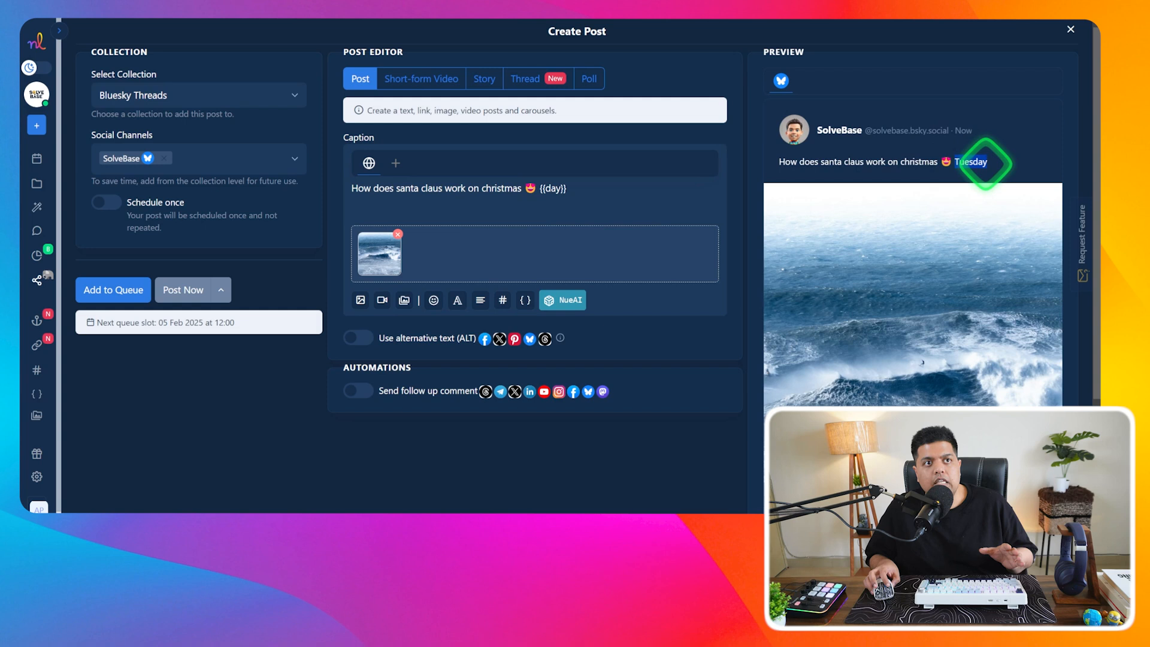
pyautogui.click(987, 162)
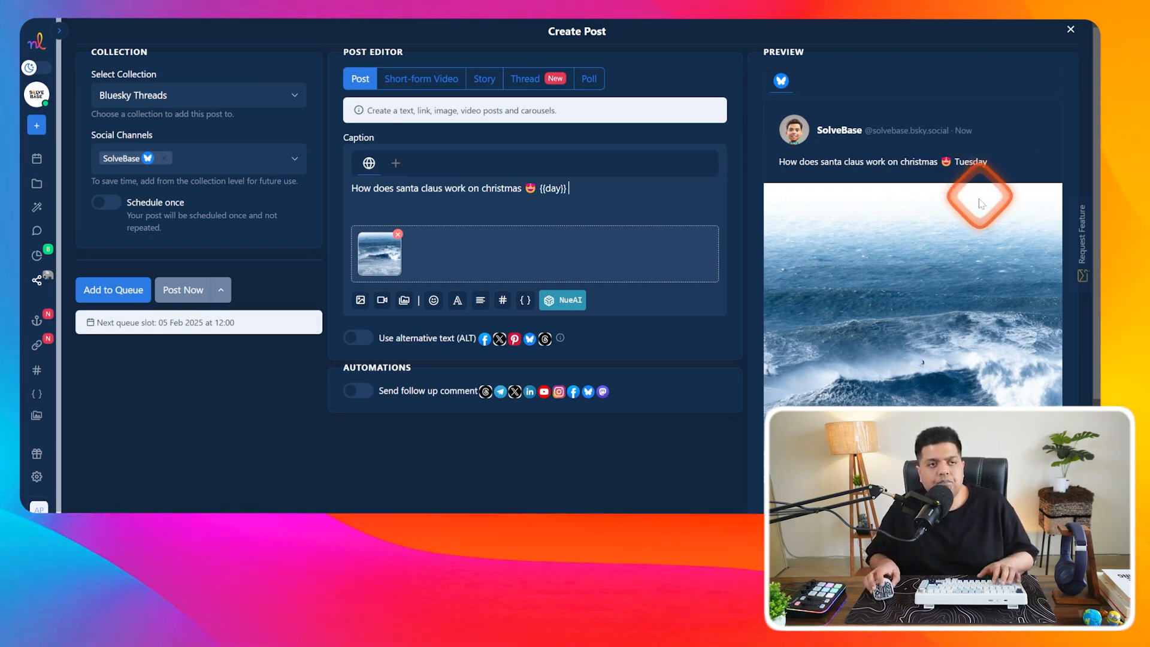
pyautogui.scroll(-1, 505, 226)
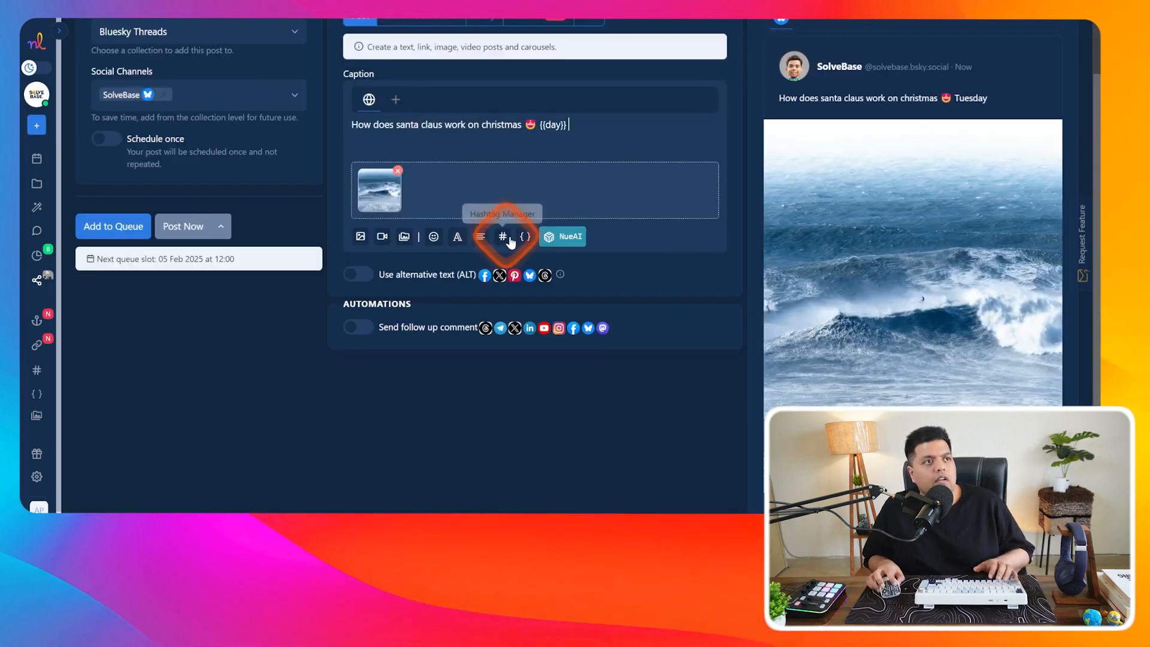
# - Generate an AI caption from a custom prompt and trim it to 'Santa Claus, also known as Saint Nicholas or Father Christmas'
pyautogui.click(570, 239)
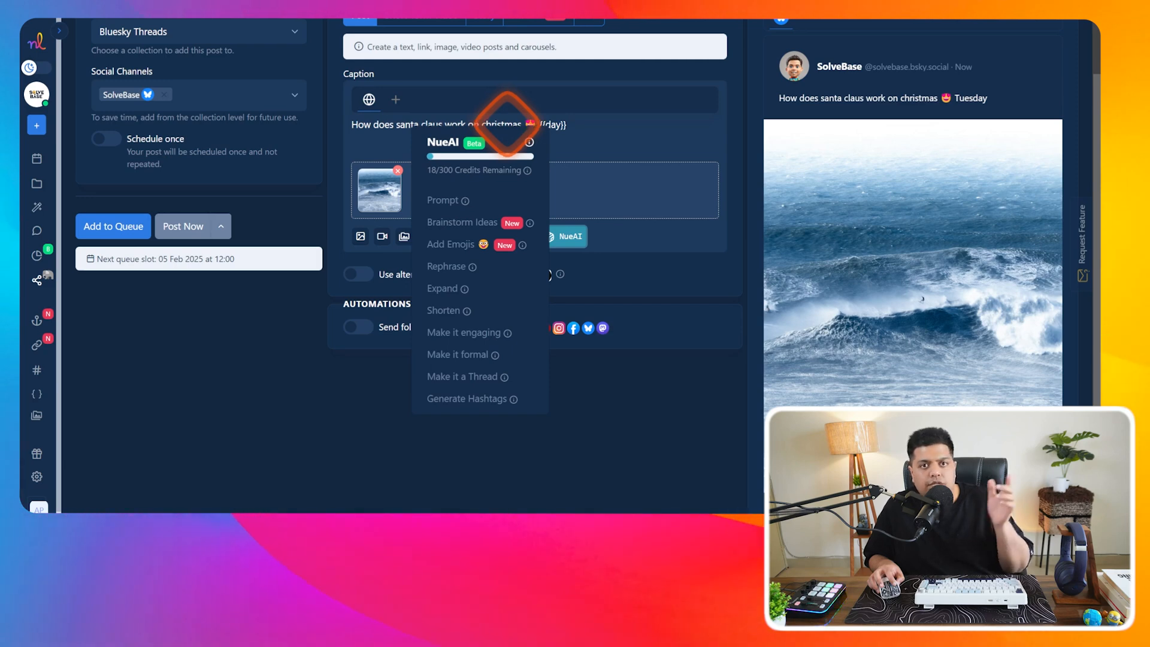
pyautogui.moveTo(465, 204)
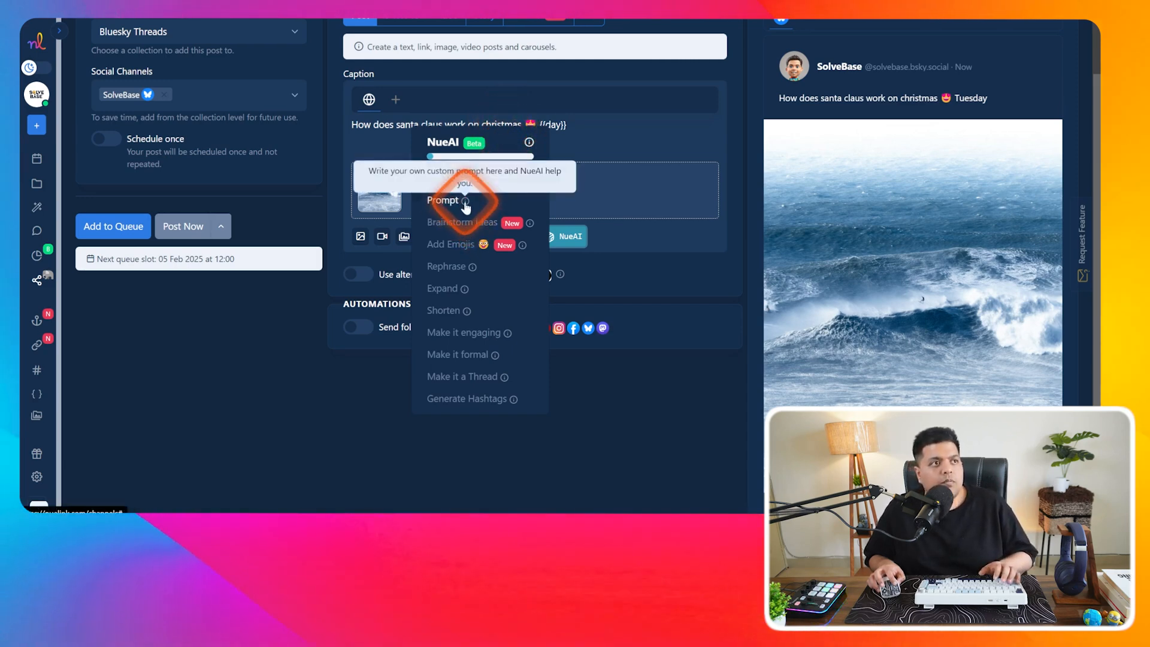
pyautogui.click(443, 200)
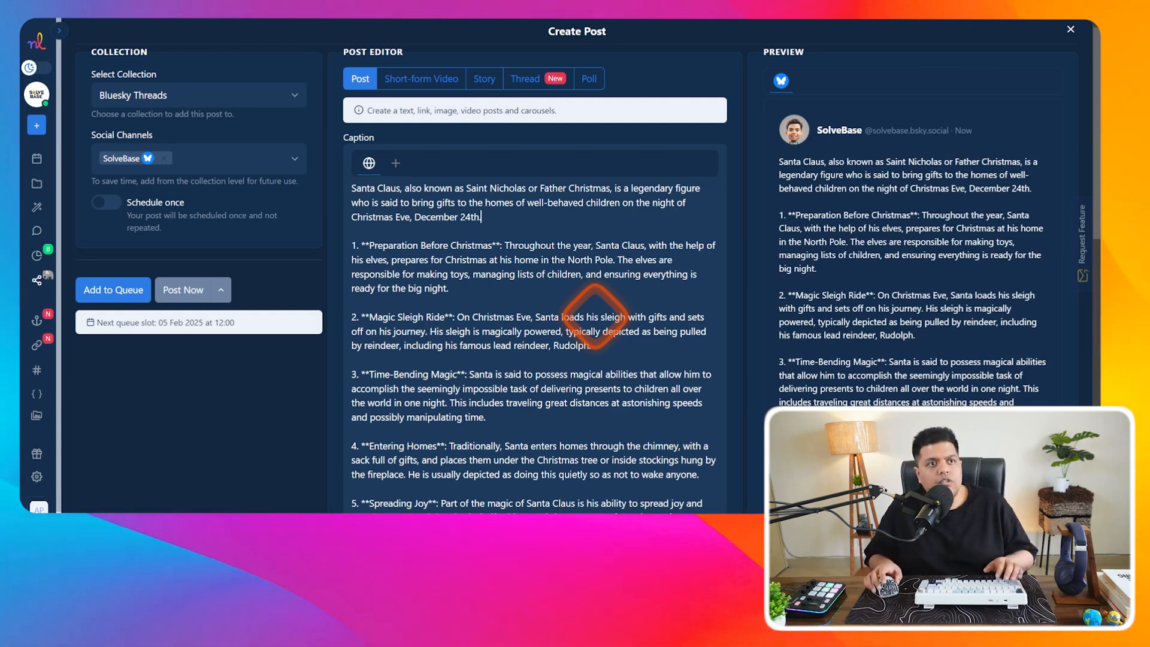
pyautogui.scroll(-4, 599, 308)
pyautogui.moveTo(608, 377); pyautogui.dragTo(521, 282)
pyautogui.moveTo(346, 191); pyautogui.dragTo(604, 191)
pyautogui.press('BackSpace')
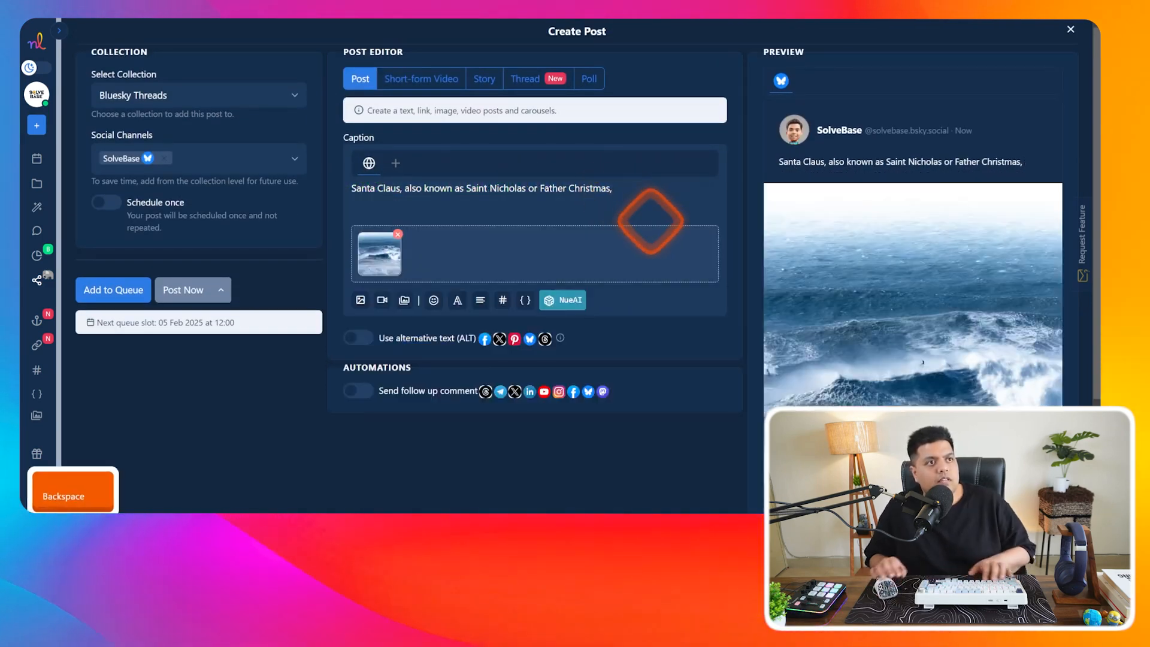
pyautogui.click(572, 300)
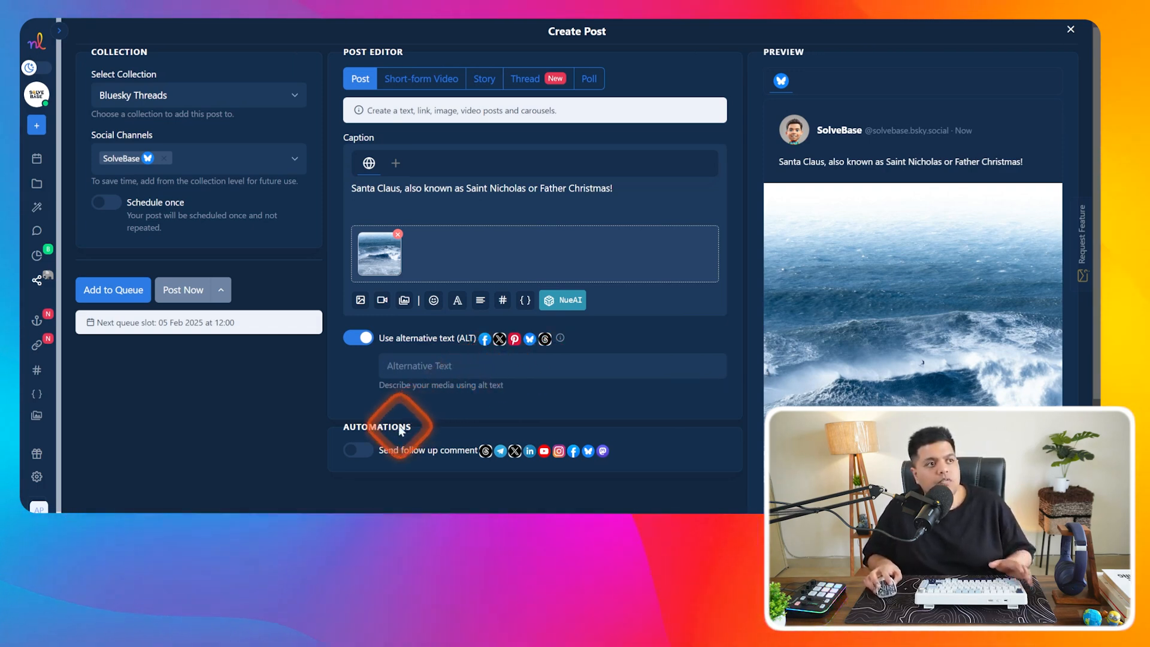
# - Switch on a follow-up comment set to post 60 minutes after publishing
pyautogui.click(363, 453)
pyautogui.scroll(-2, 503, 400)
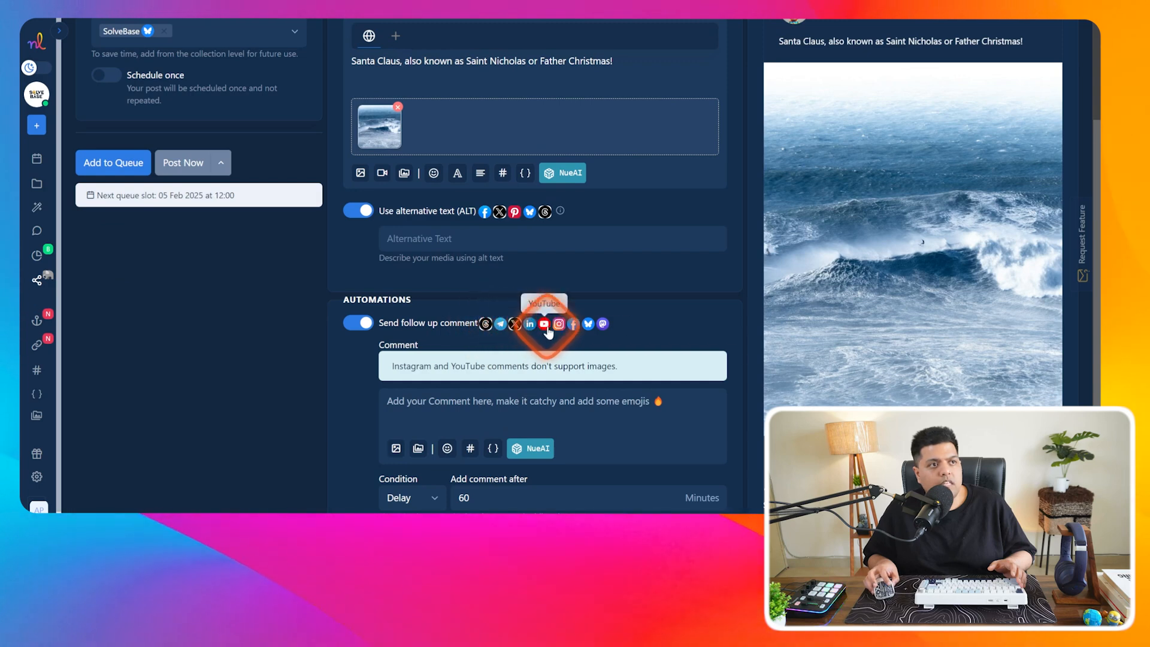
pyautogui.scroll(-1, 473, 347)
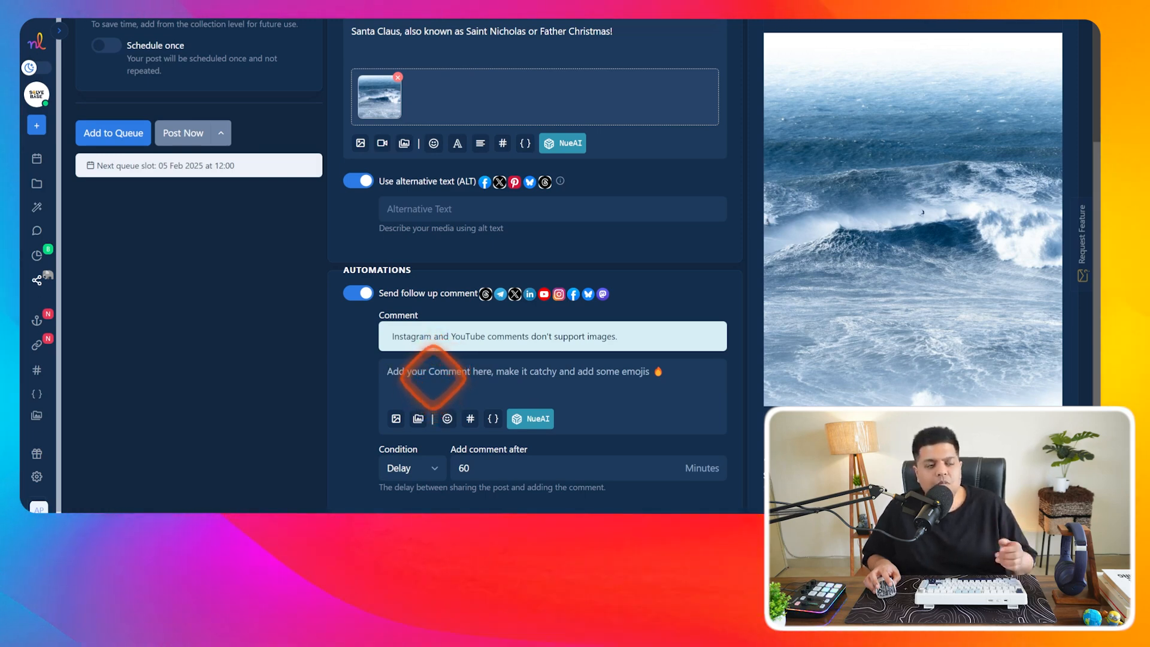
# - Check the comment's media library, emoji and AI options, then focus the comment box
pyautogui.click(421, 421)
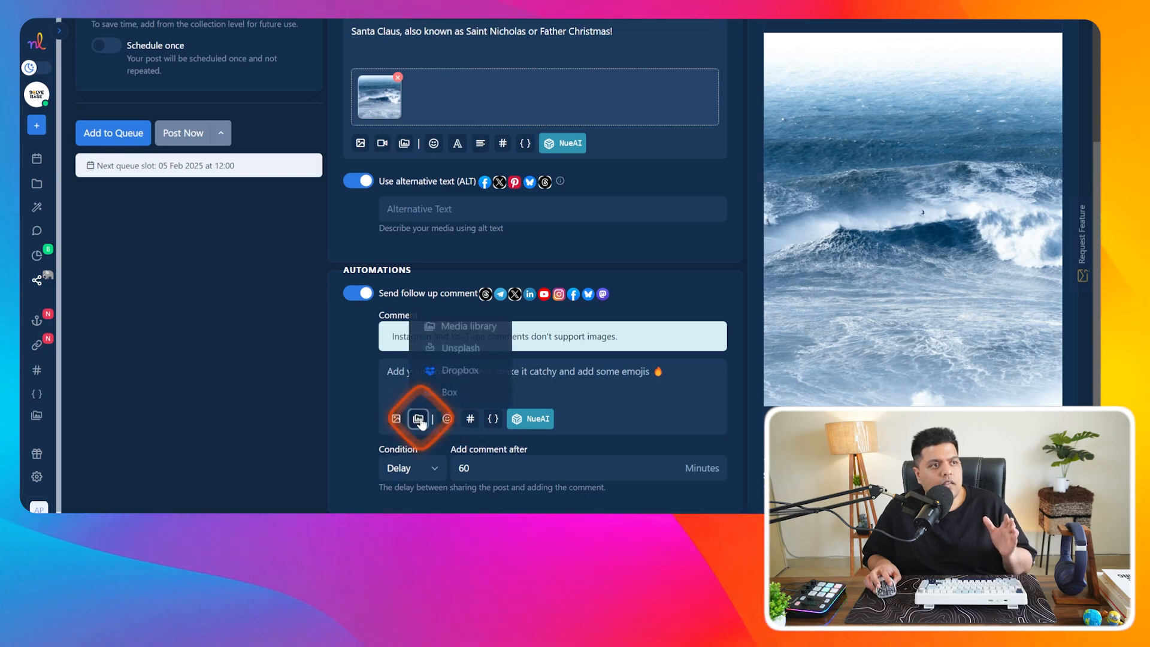
pyautogui.click(454, 324)
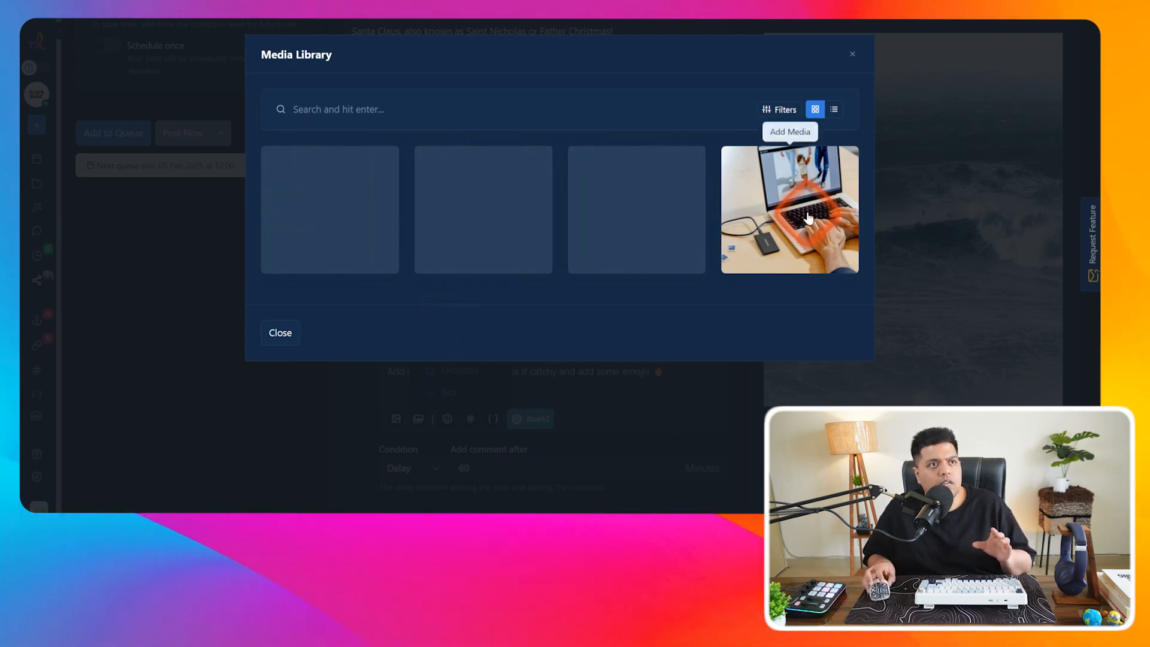
pyautogui.click(852, 54)
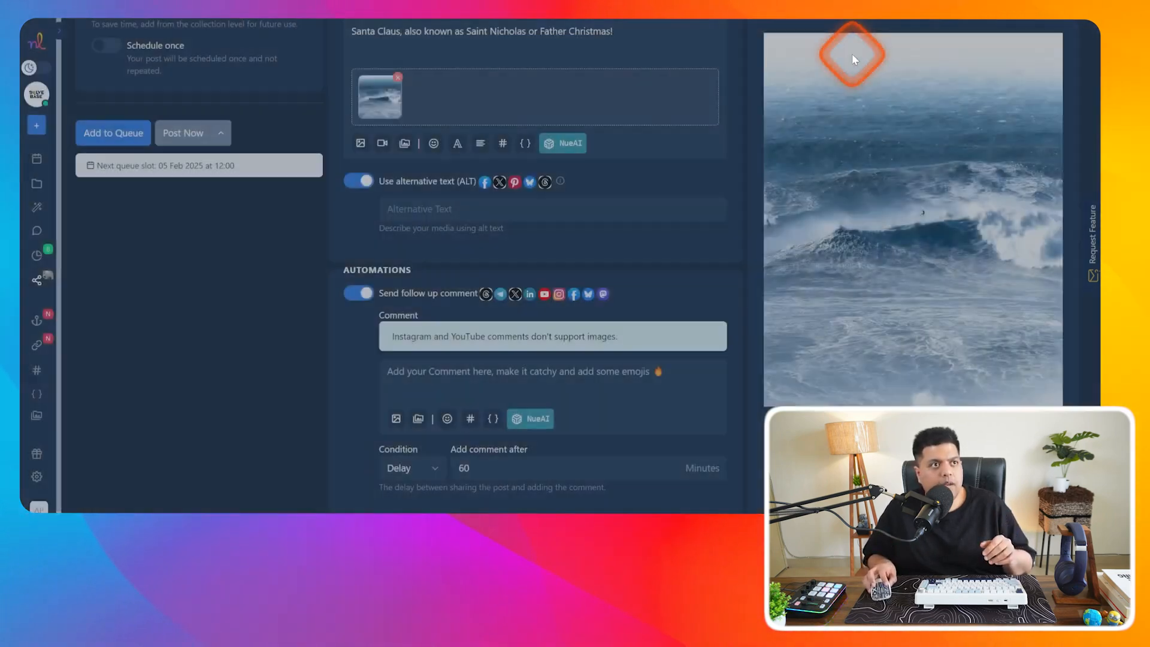
pyautogui.click(500, 425)
pyautogui.click(448, 419)
pyautogui.click(447, 419)
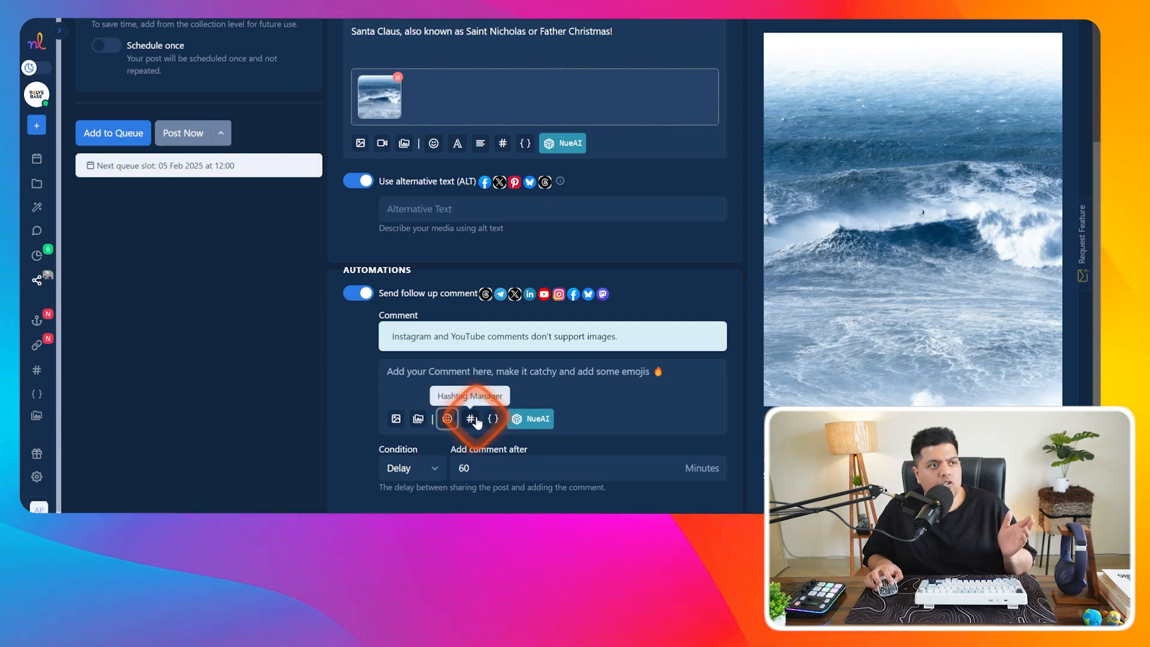
pyautogui.click(538, 424)
pyautogui.click(546, 425)
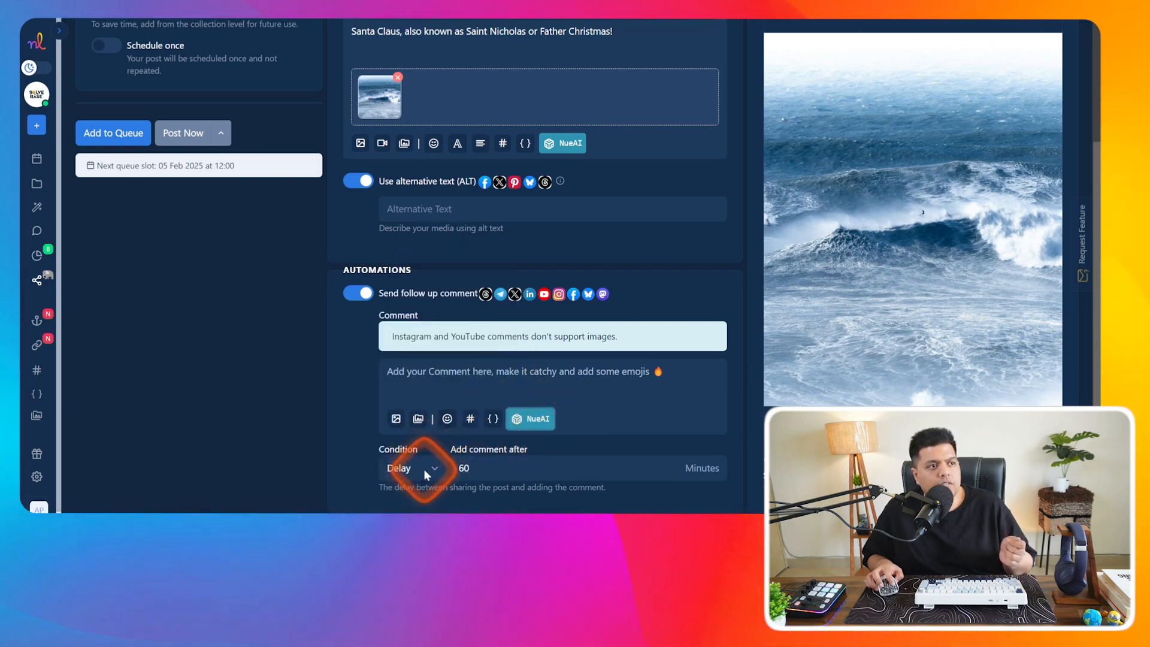
pyautogui.click(431, 377)
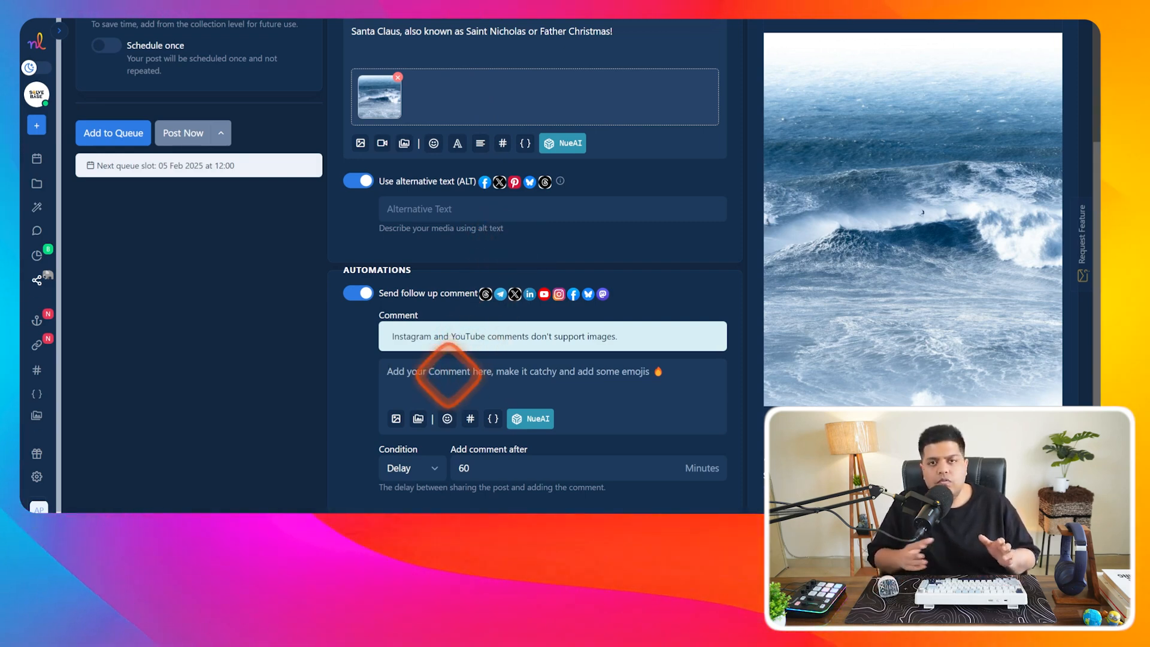
pyautogui.click(448, 374)
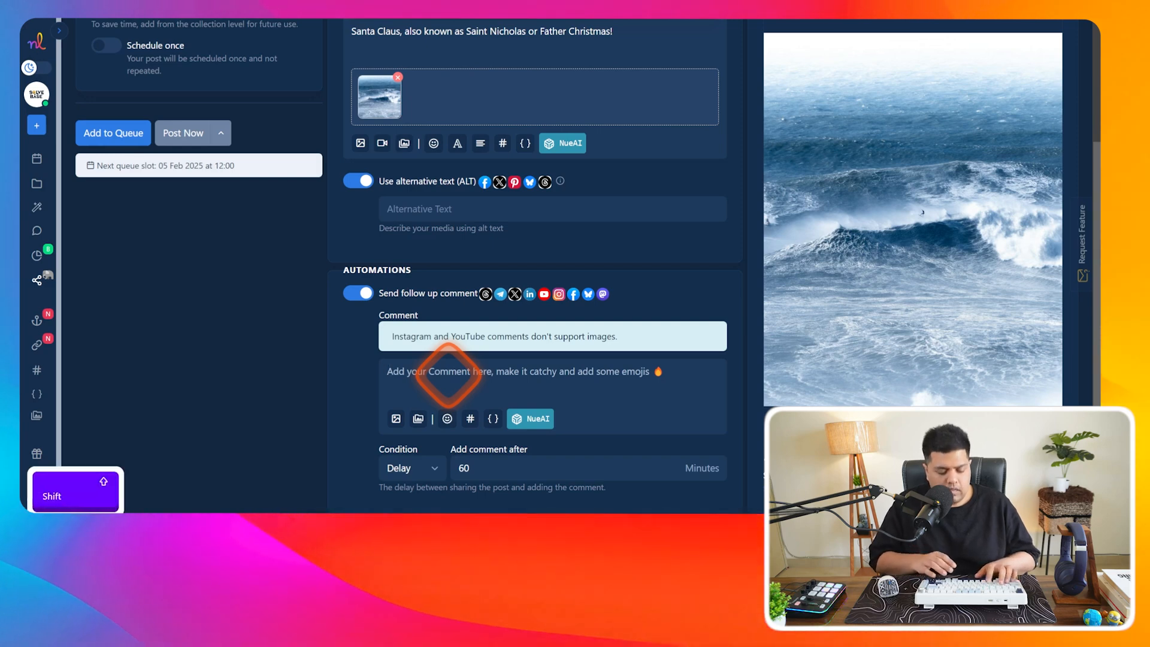
# - Write 'Test' as the follow-up comment, keeping the Delay condition
pyautogui.write('Test')
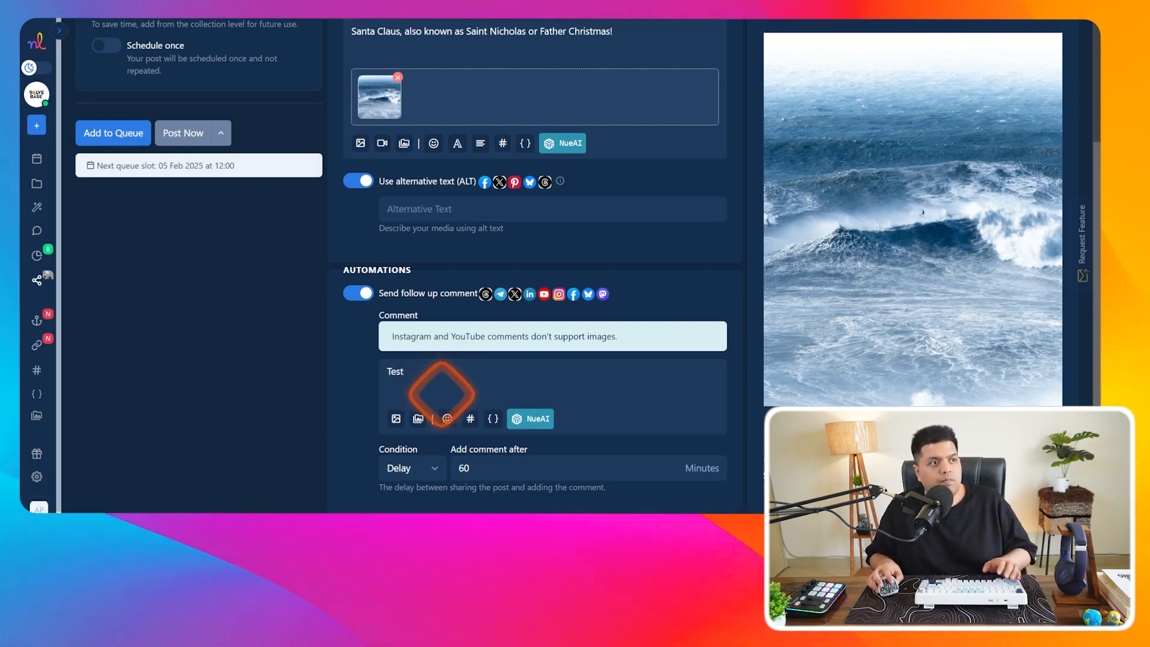
pyautogui.click(432, 467)
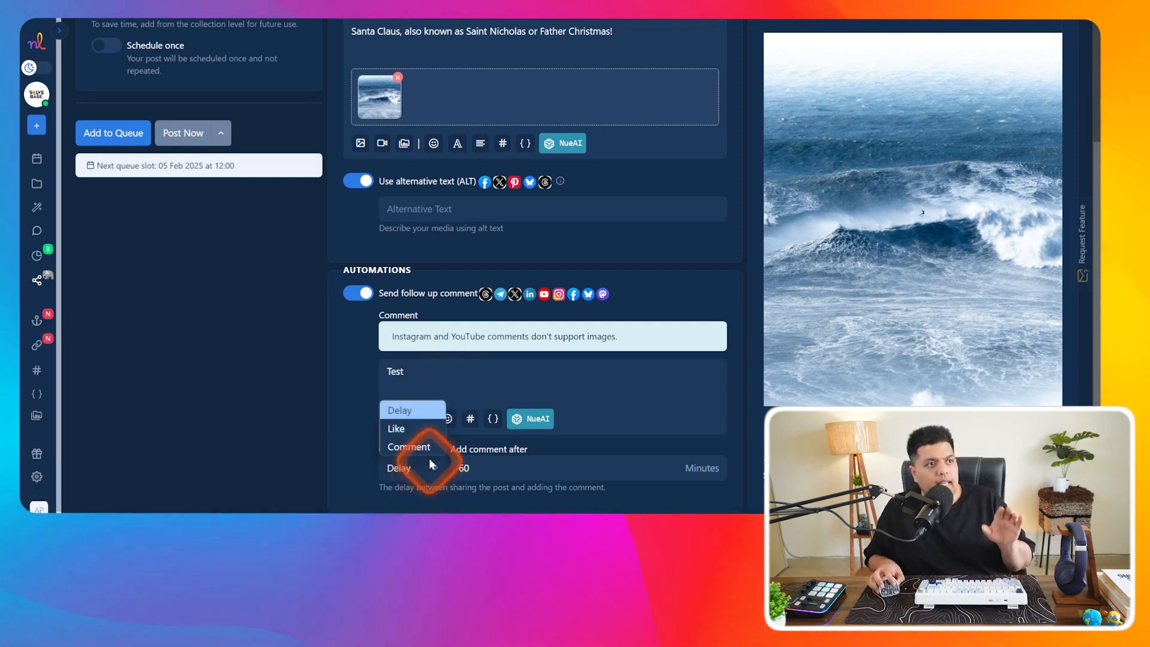
pyautogui.click(432, 419)
pyautogui.click(472, 467)
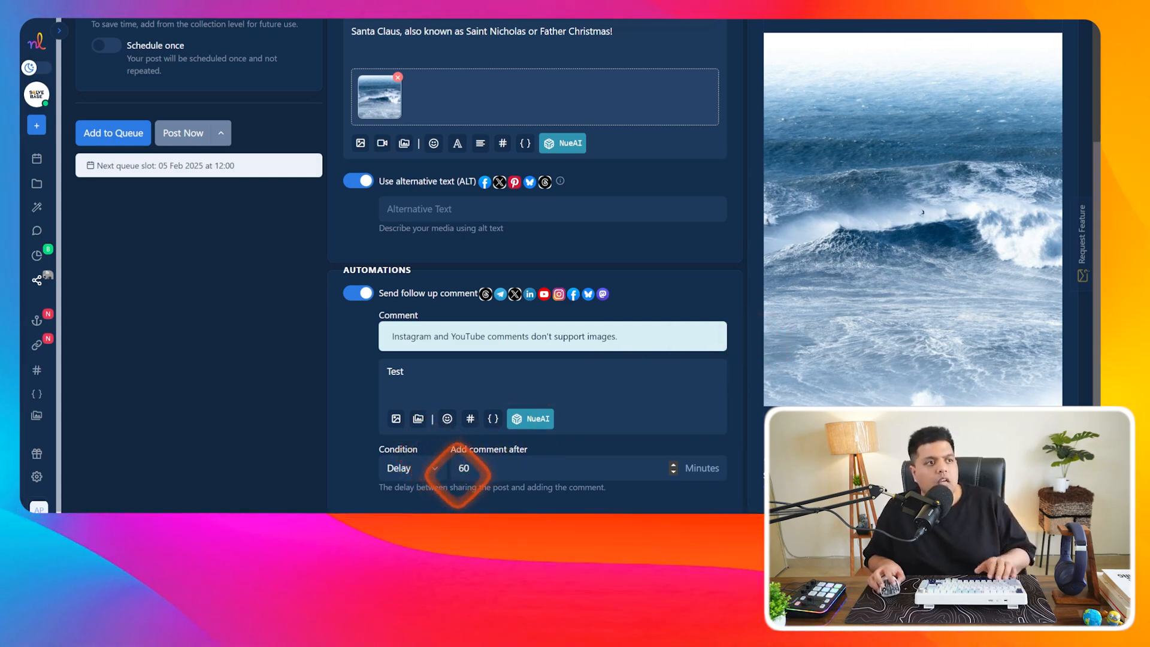
# - Make the comment trigger at 50 comments after 1 hour, after trying a likes condition
pyautogui.click(434, 468)
pyautogui.click(419, 429)
pyautogui.click(475, 471)
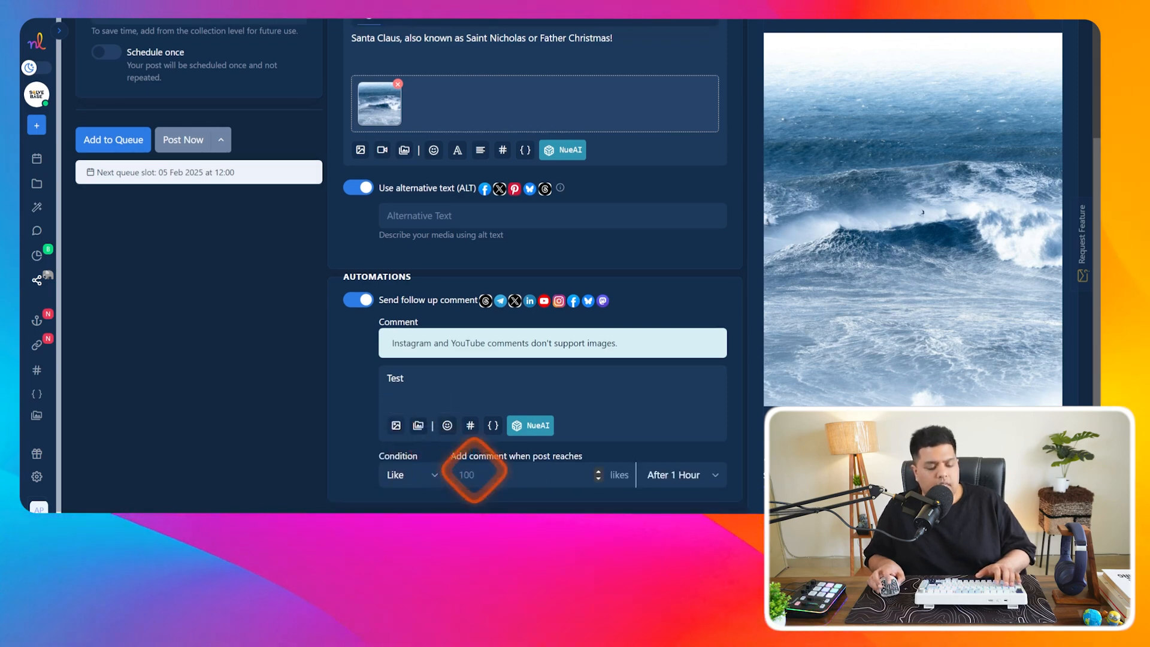
pyautogui.write('50')
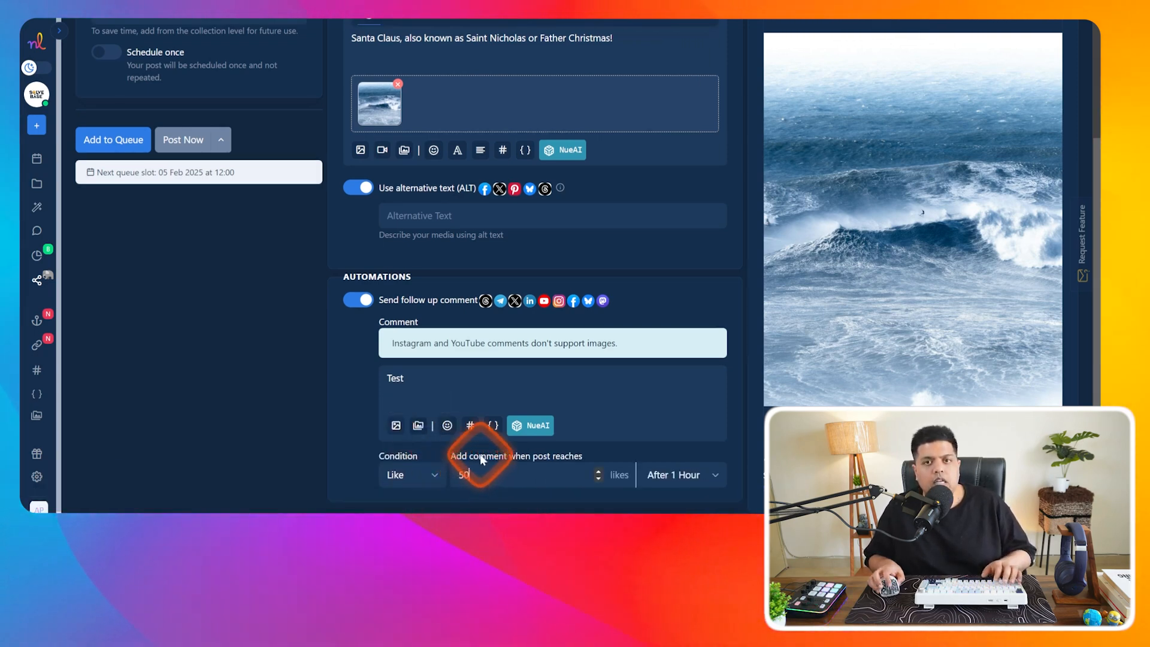
pyautogui.click(670, 475)
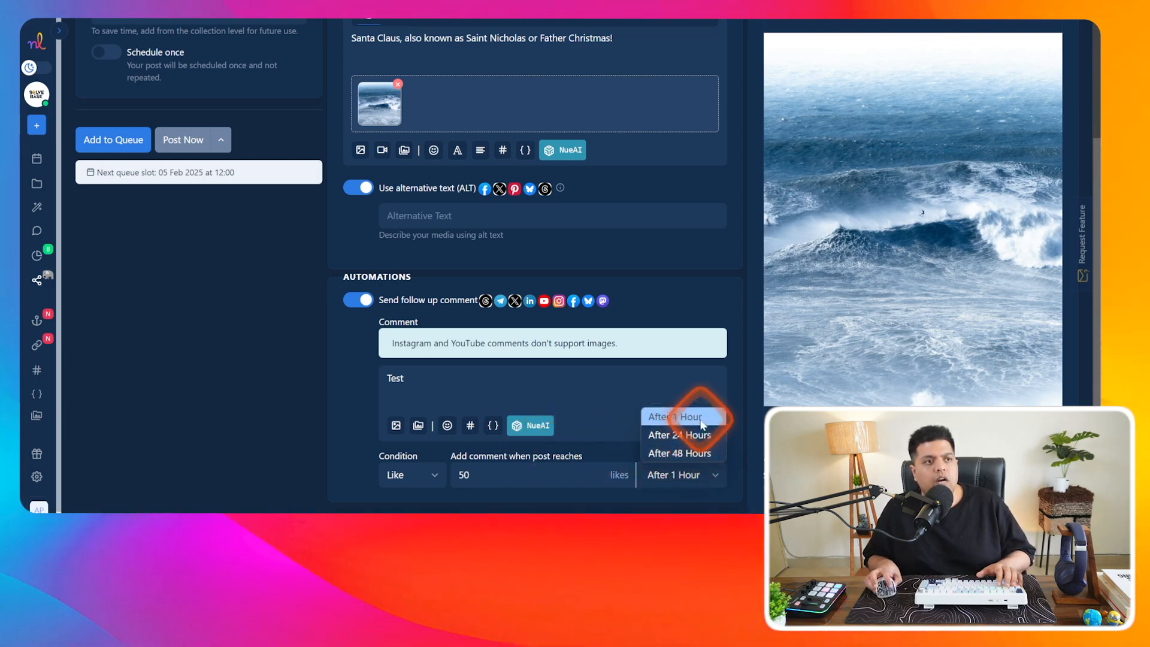
pyautogui.click(676, 482)
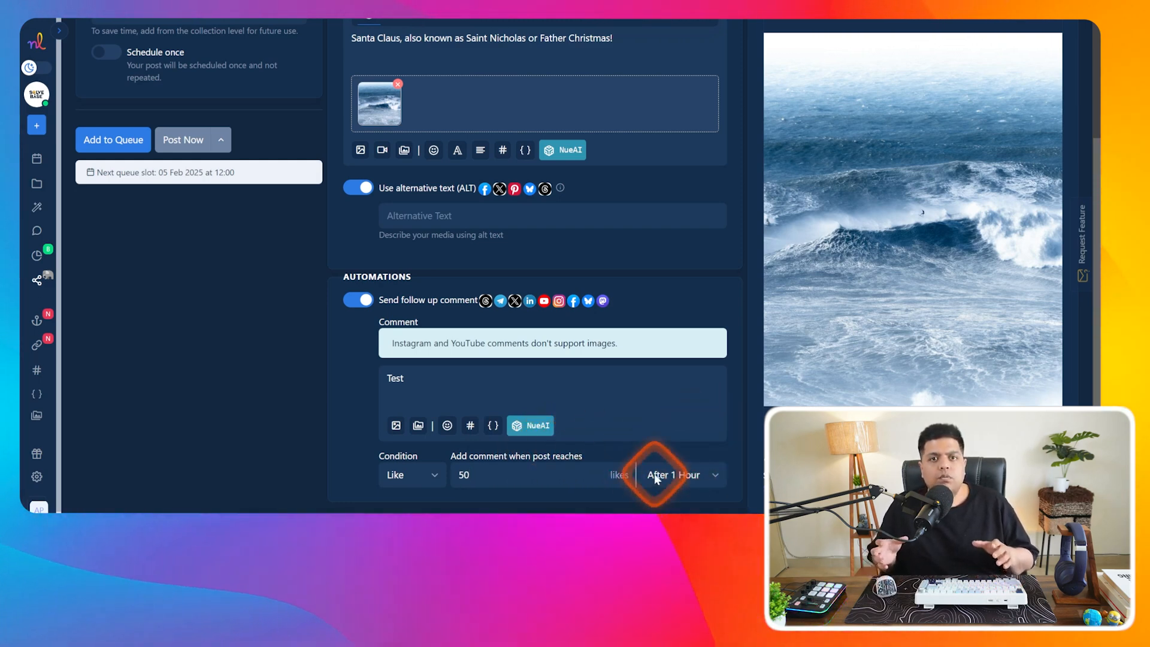
pyautogui.click(411, 476)
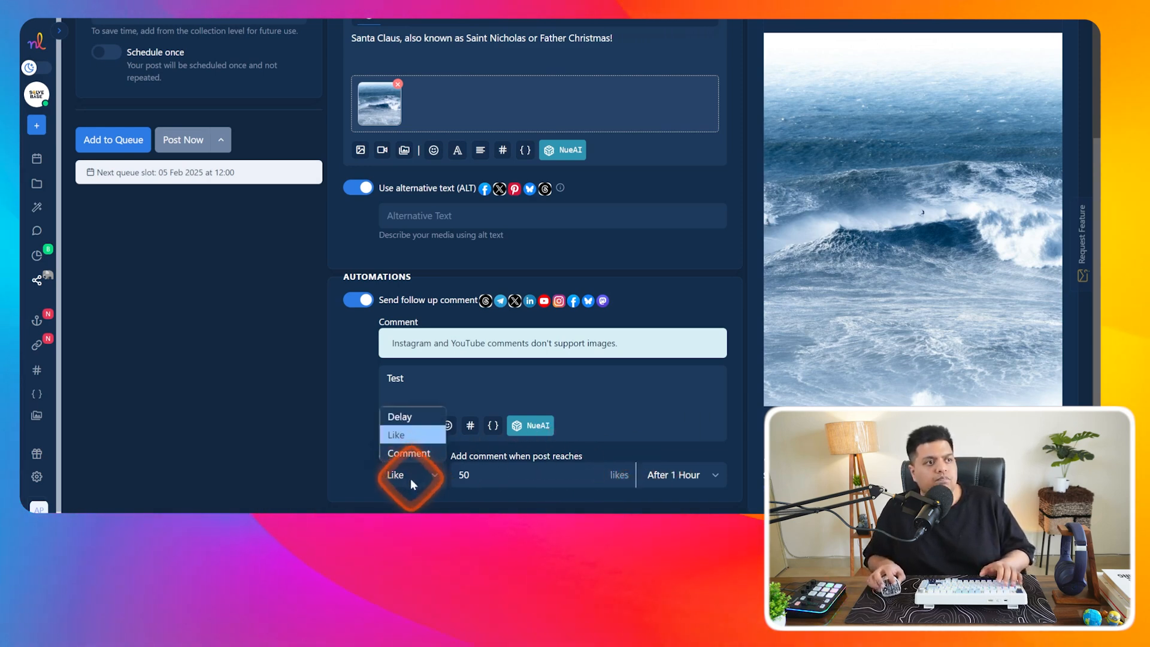
pyautogui.click(507, 473)
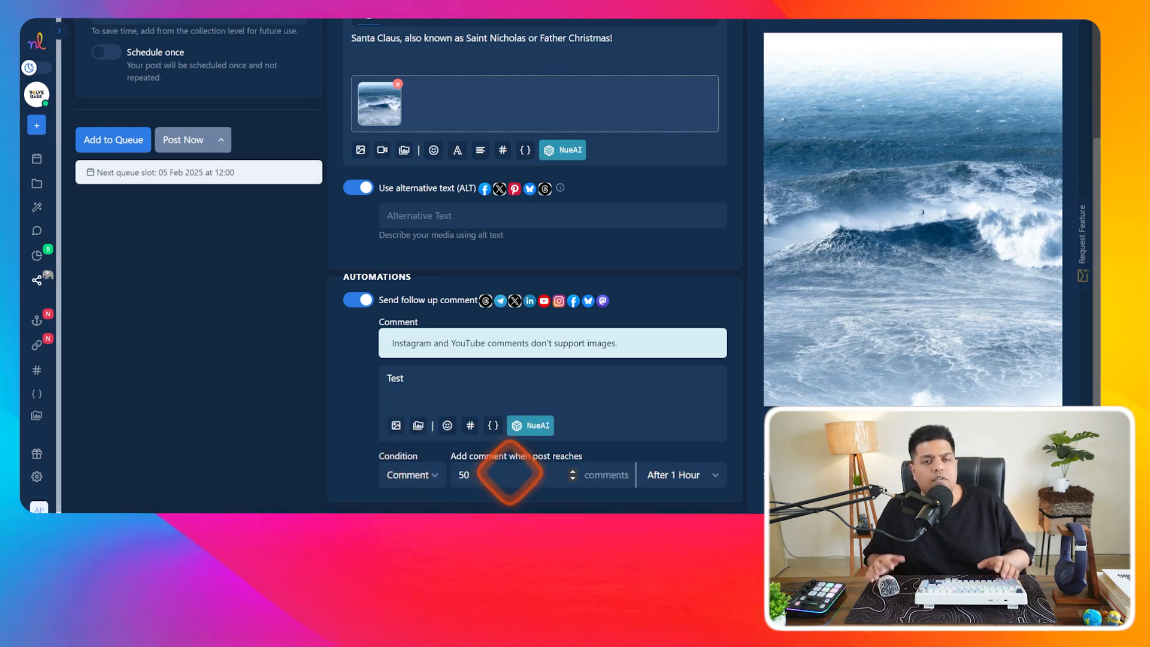
pyautogui.click(672, 474)
pyautogui.click(681, 417)
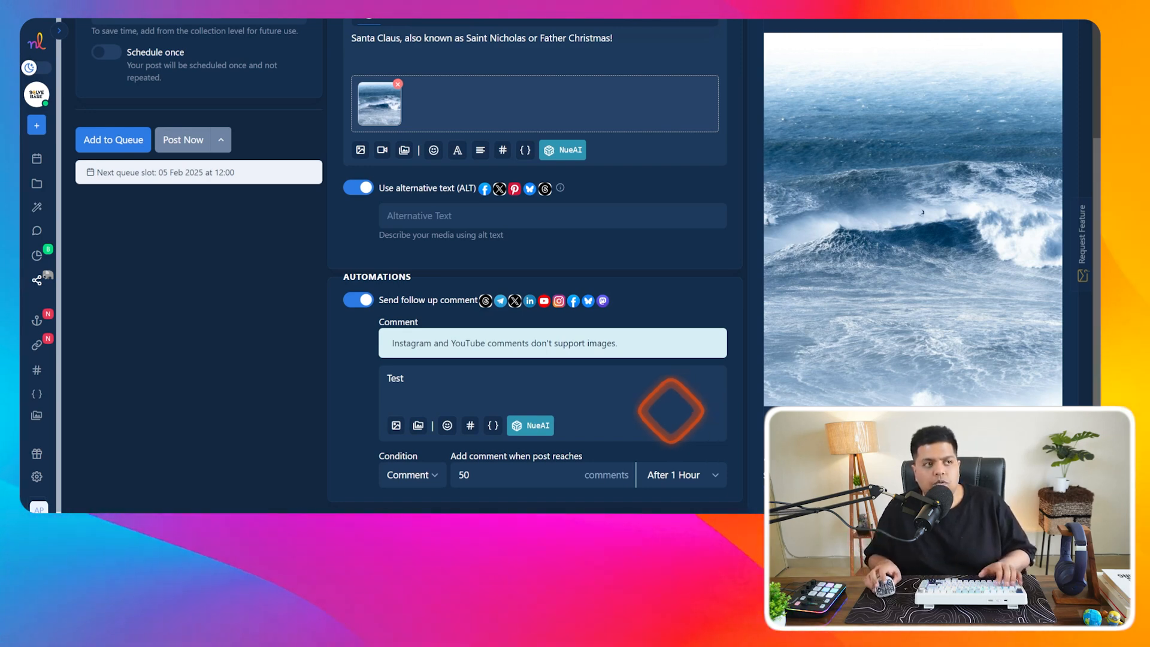
pyautogui.moveTo(405, 379); pyautogui.dragTo(355, 379)
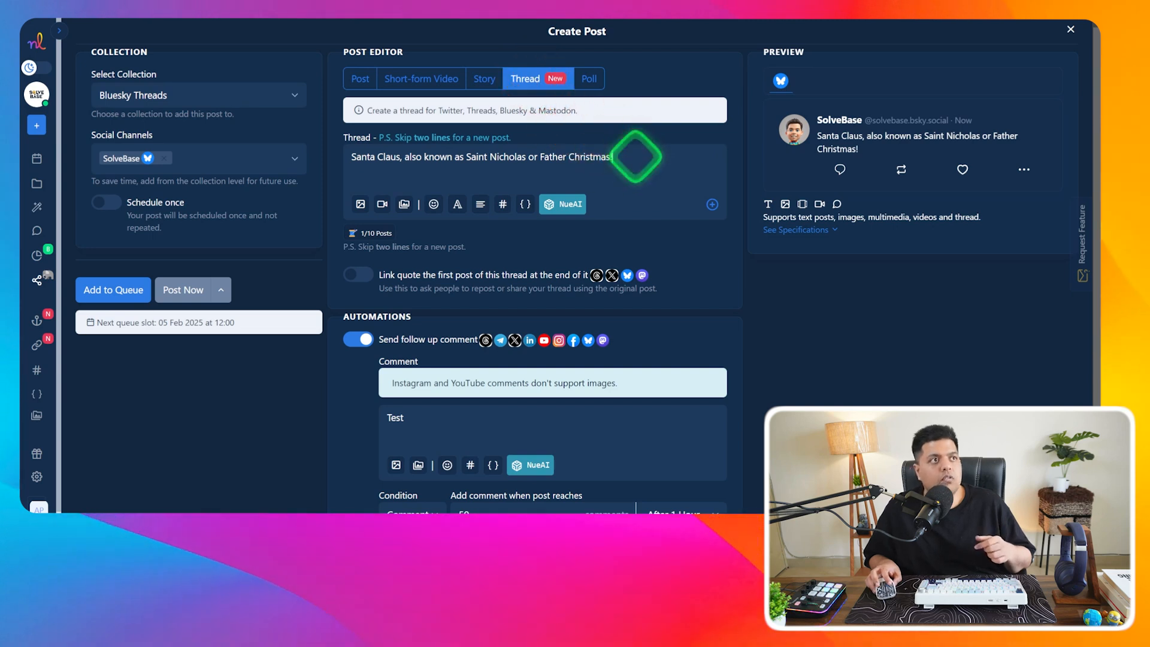
# - Split the post into a three-post thread with 'aa' and 'ss' as the second and third posts
pyautogui.press('Return')
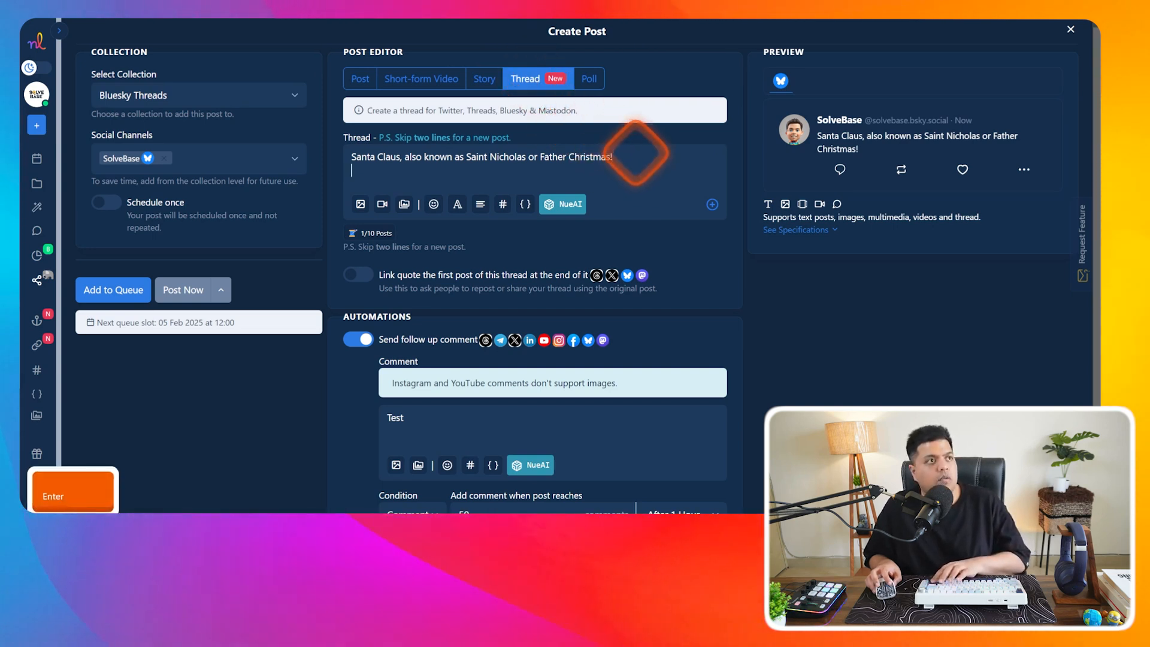
pyautogui.press('Return')
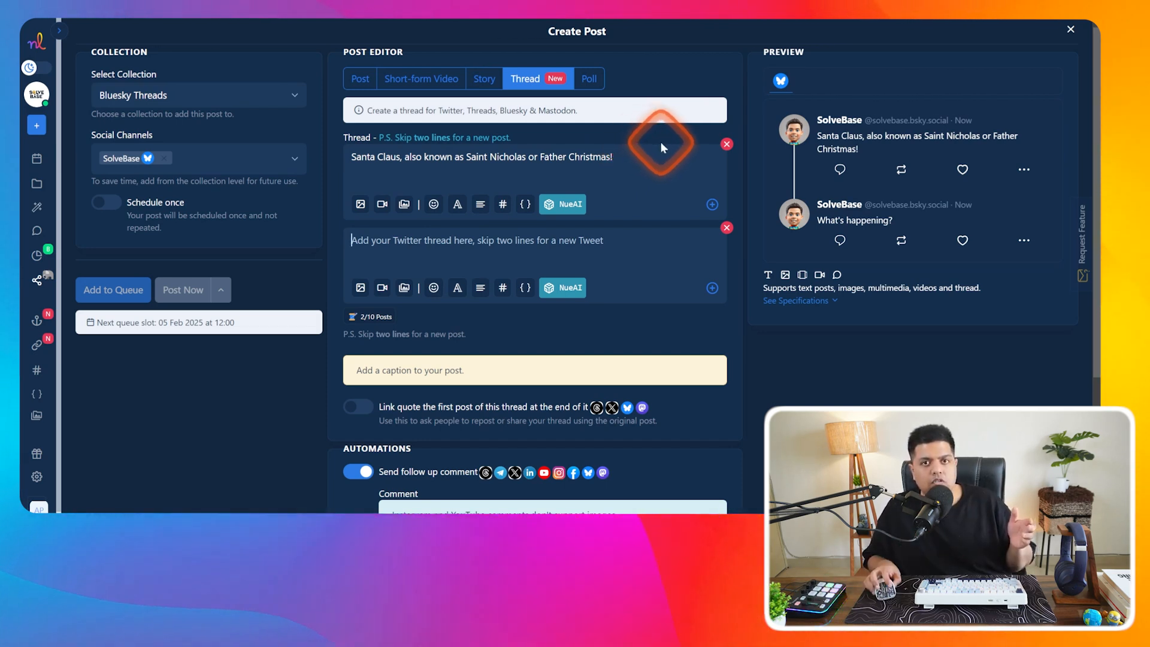
pyautogui.click(712, 288)
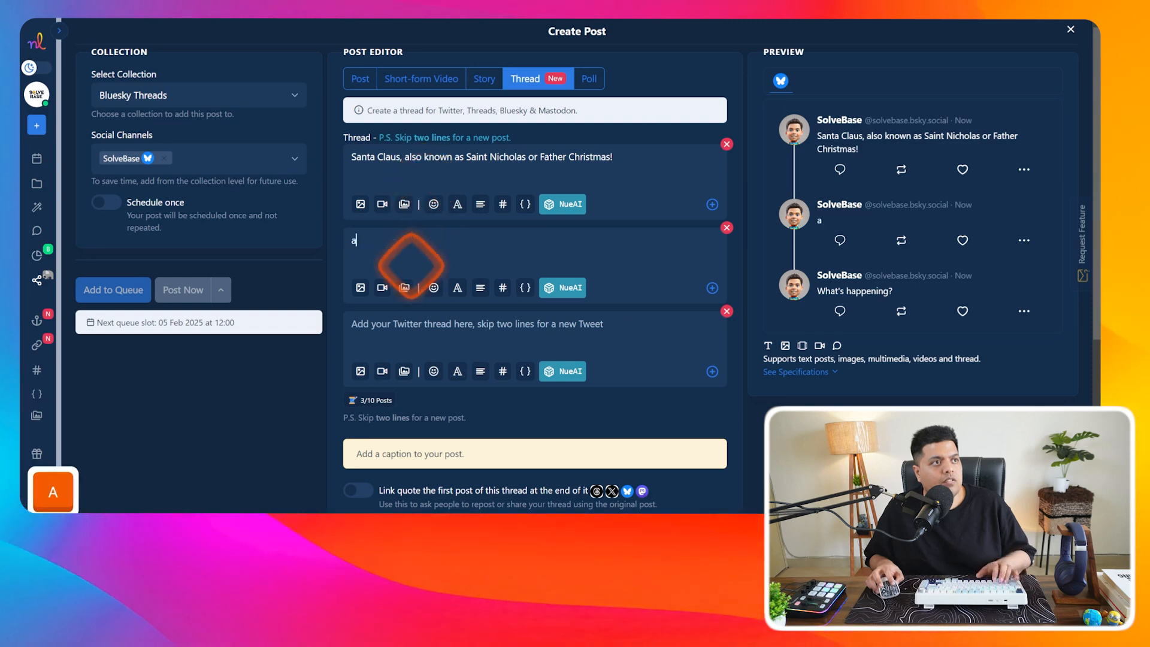
pyautogui.click(411, 264)
pyautogui.write('aa')
pyautogui.click(395, 326)
pyautogui.write('ss')
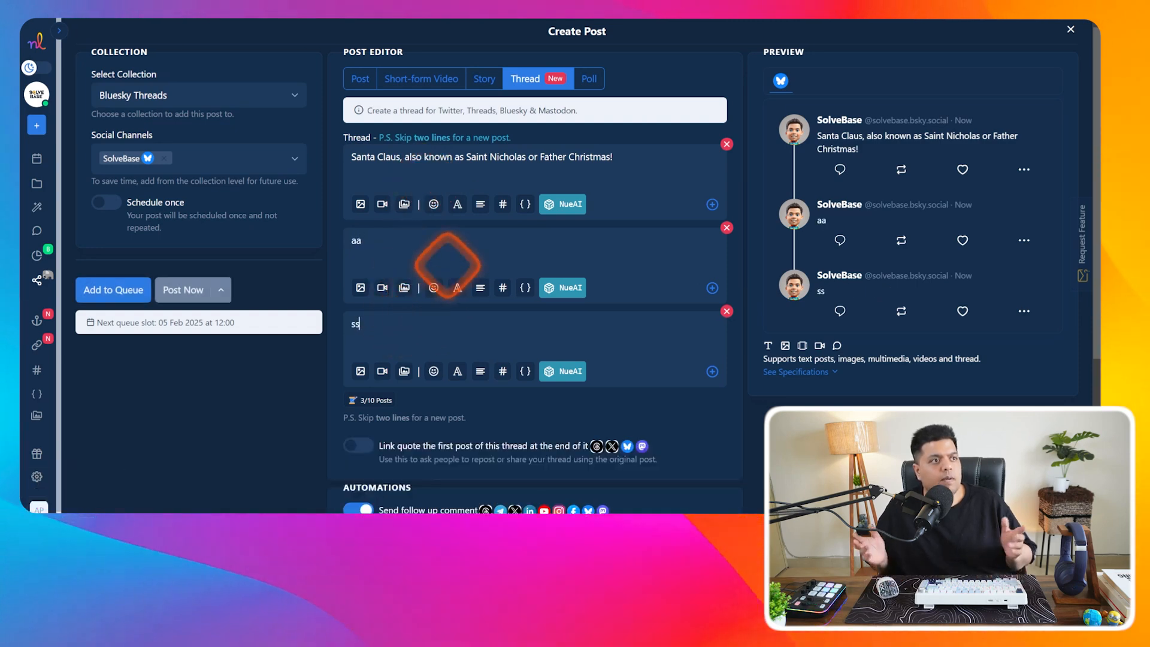
# - Enable auto retweet after 1 Hour, then switch the post to Short-form Video
pyautogui.scroll(-4, 479, 251)
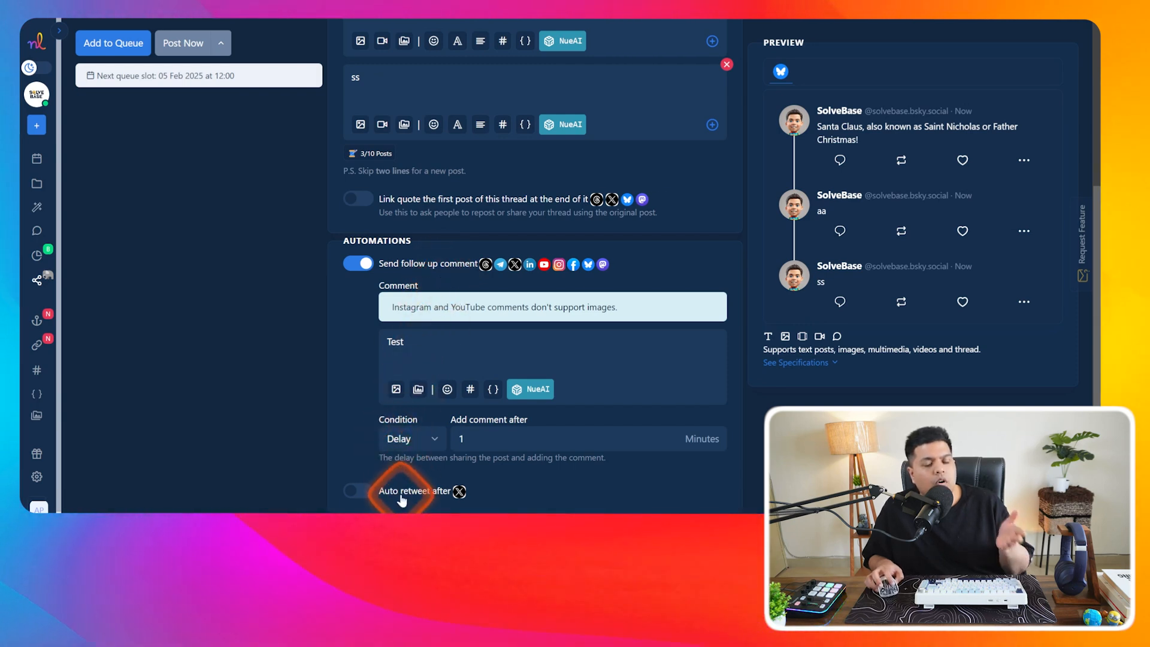
pyautogui.click(354, 490)
pyautogui.scroll(-1, 446, 446)
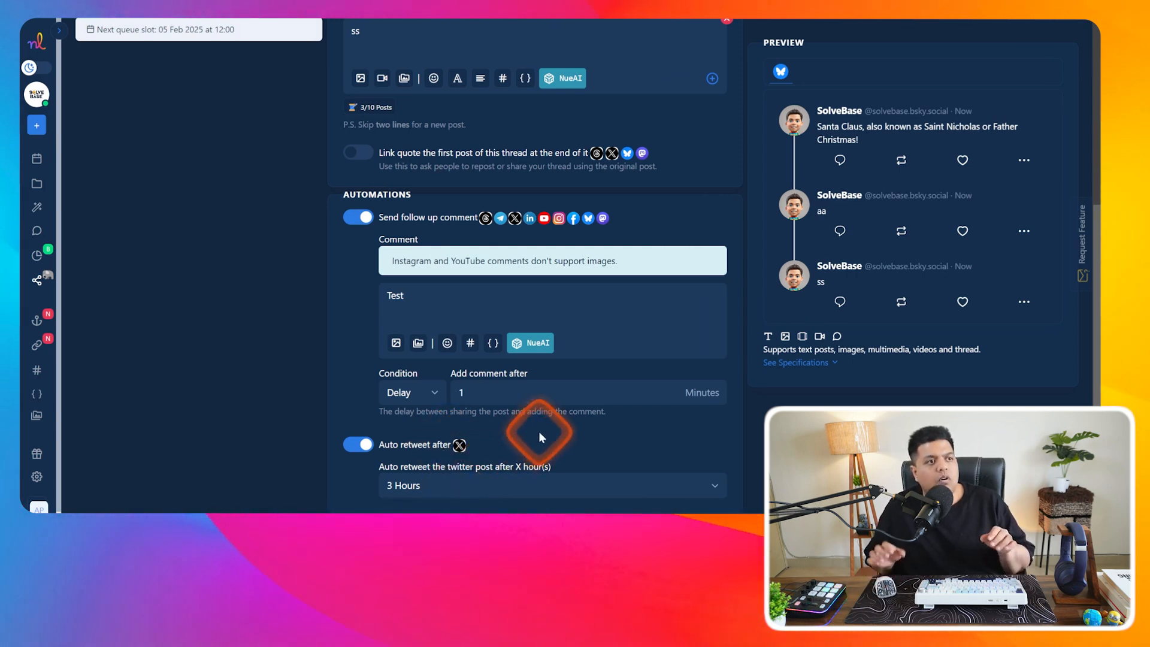
pyautogui.click(519, 482)
pyautogui.click(456, 361)
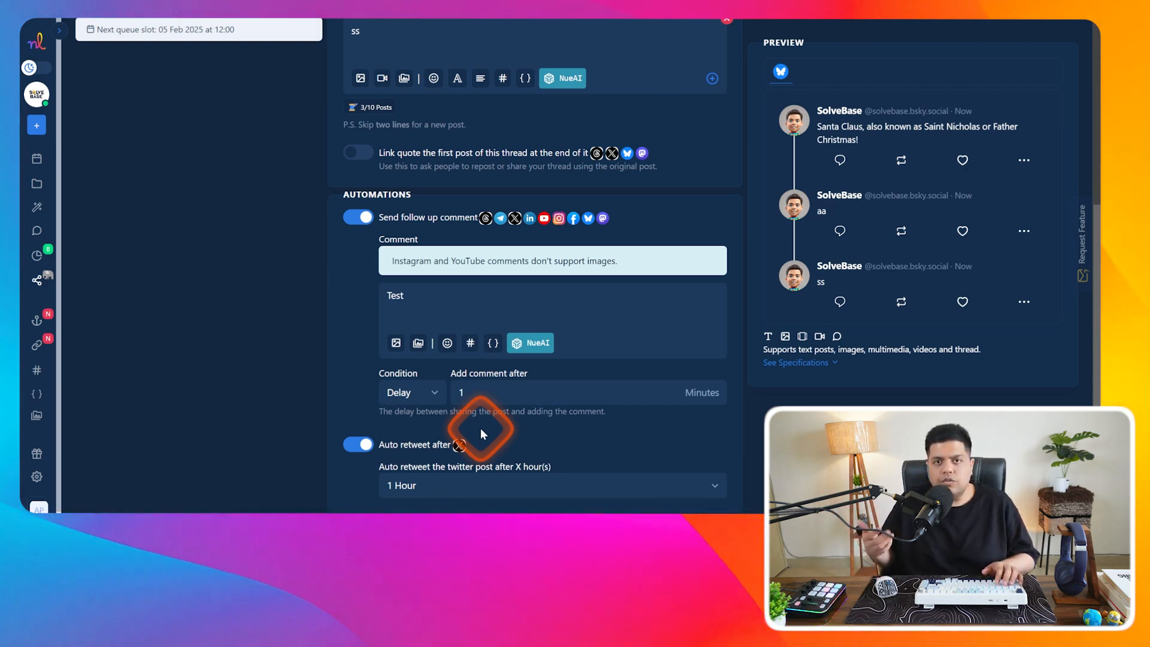
pyautogui.scroll(5, 455, 240)
pyautogui.click(425, 80)
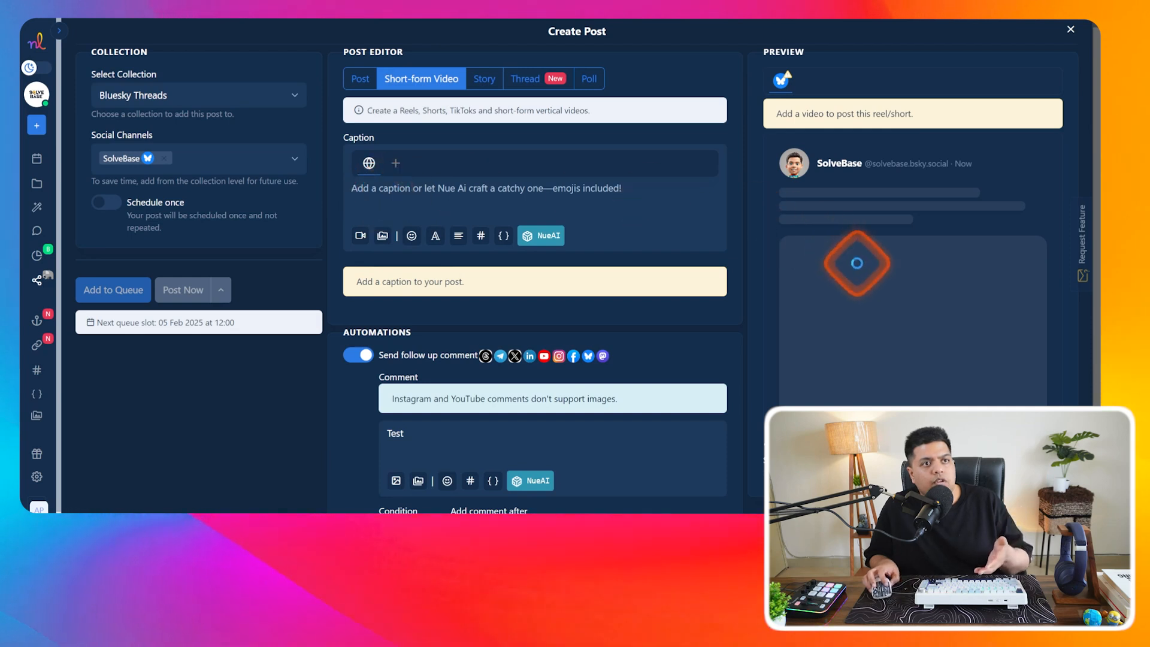
# - Edit the follow-up comment 'Test 1' and bring up the caption's media source choices
pyautogui.scroll(-1, 673, 264)
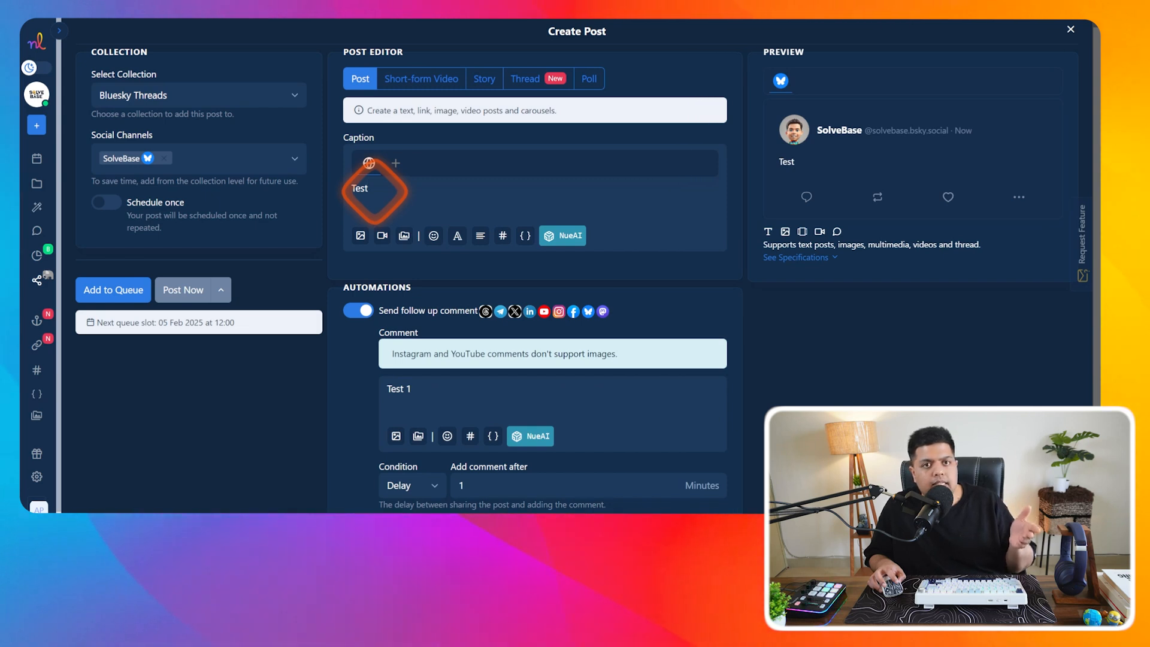
pyautogui.scroll(-1, 436, 297)
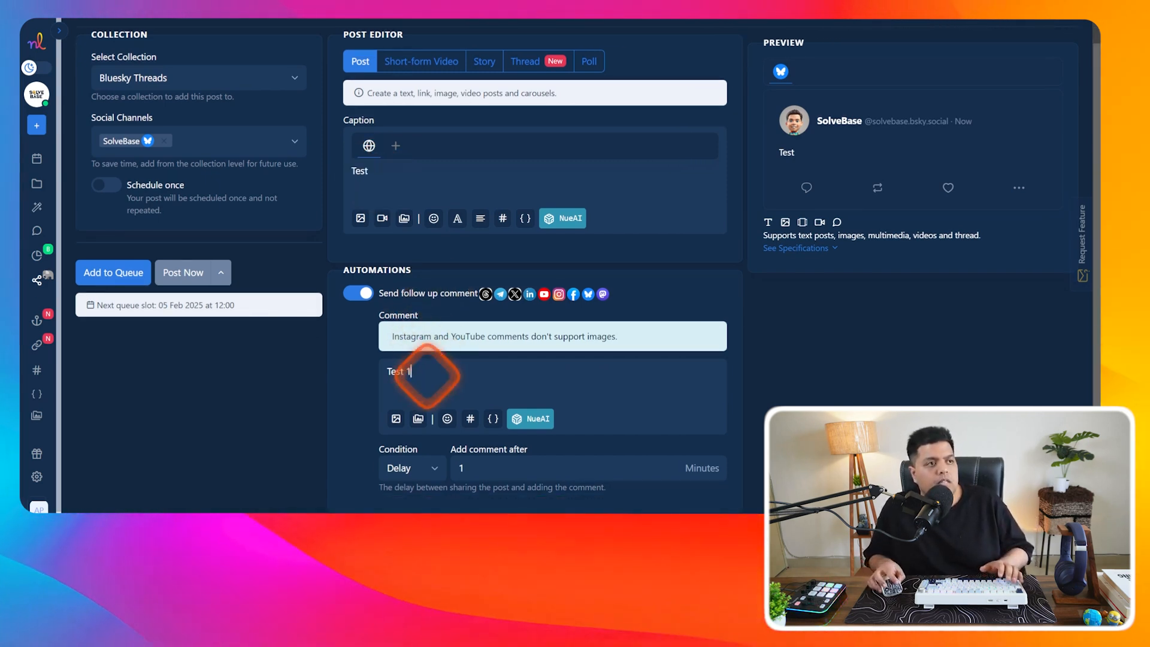
pyautogui.click(436, 369)
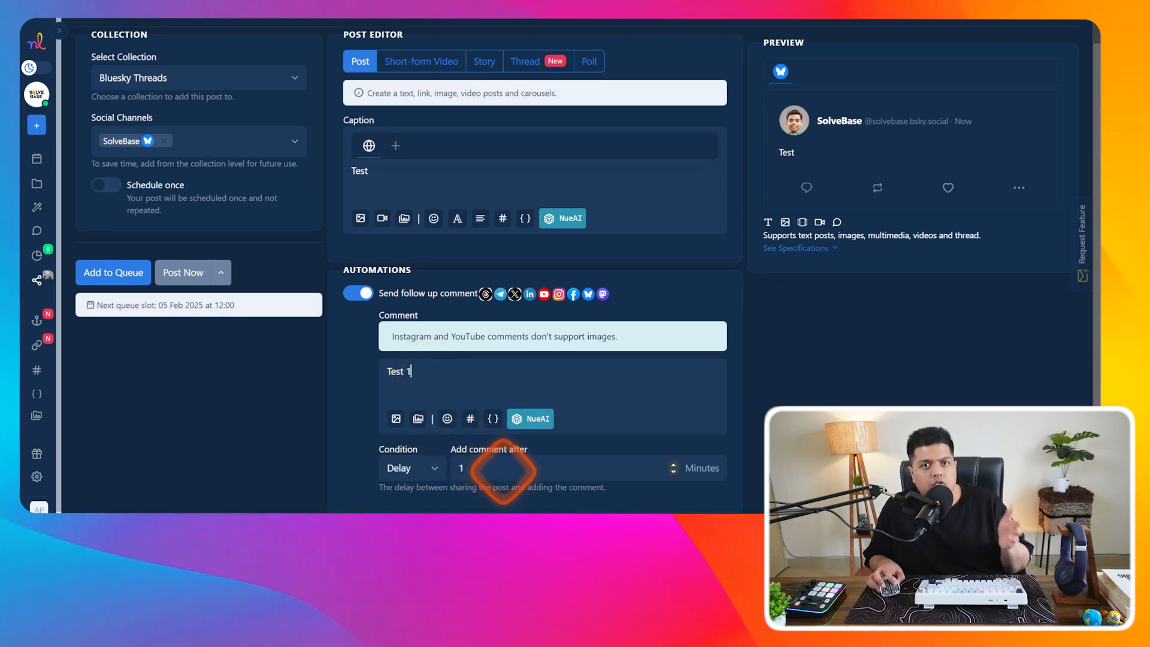
pyautogui.scroll(1, 431, 249)
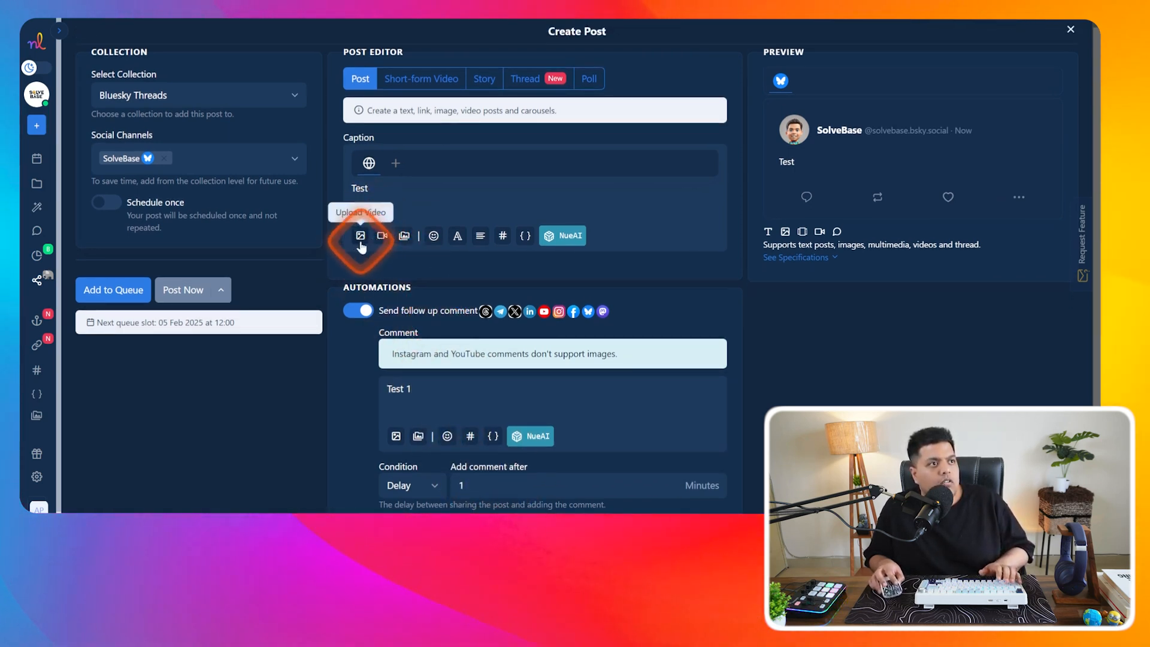
pyautogui.click(404, 239)
# - Attach the book-lined study photo from the Media Library and enter alt text 'Test Solvebase'
pyautogui.click(437, 262)
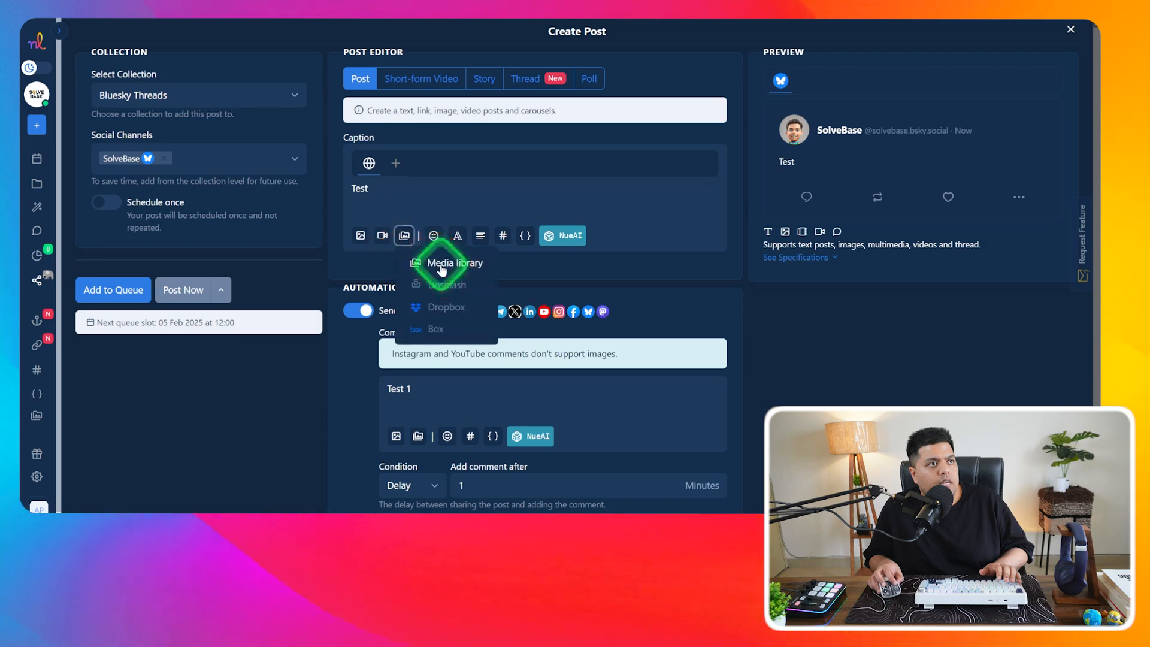
pyautogui.click(580, 158)
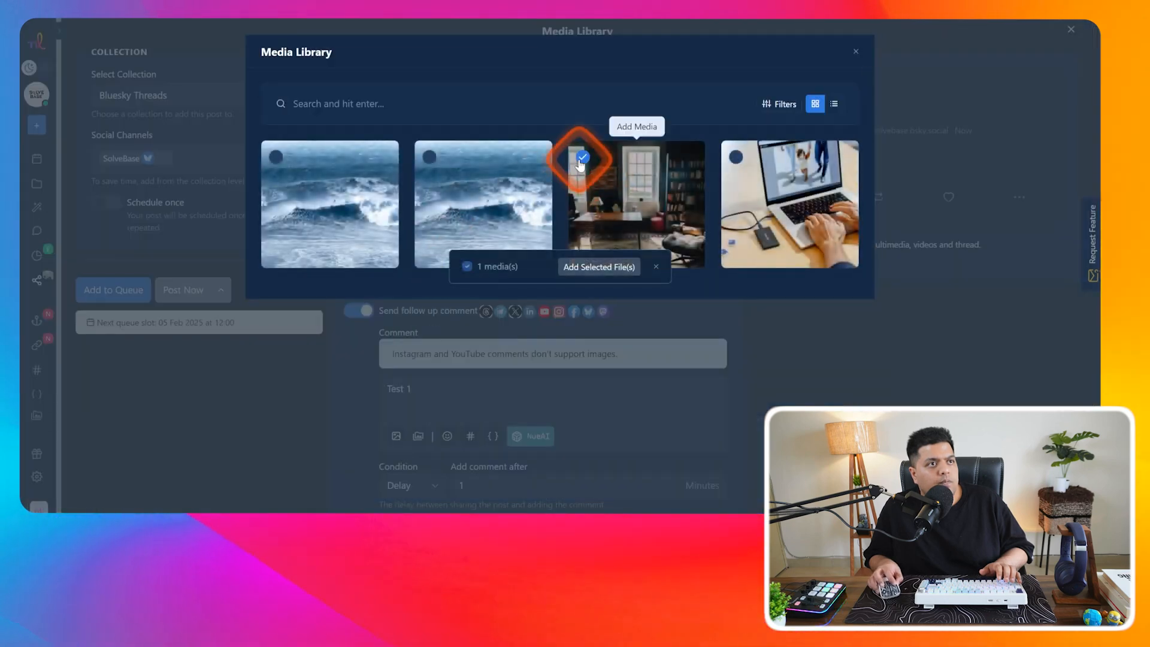
pyautogui.click(599, 267)
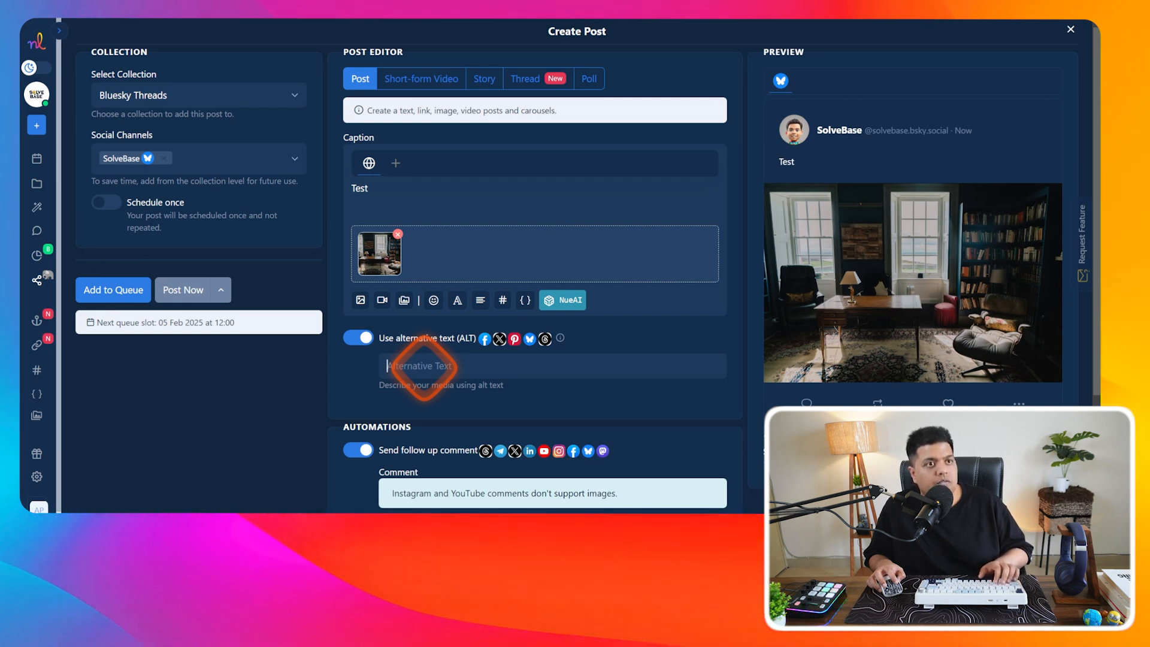
pyautogui.write('Test Solve')
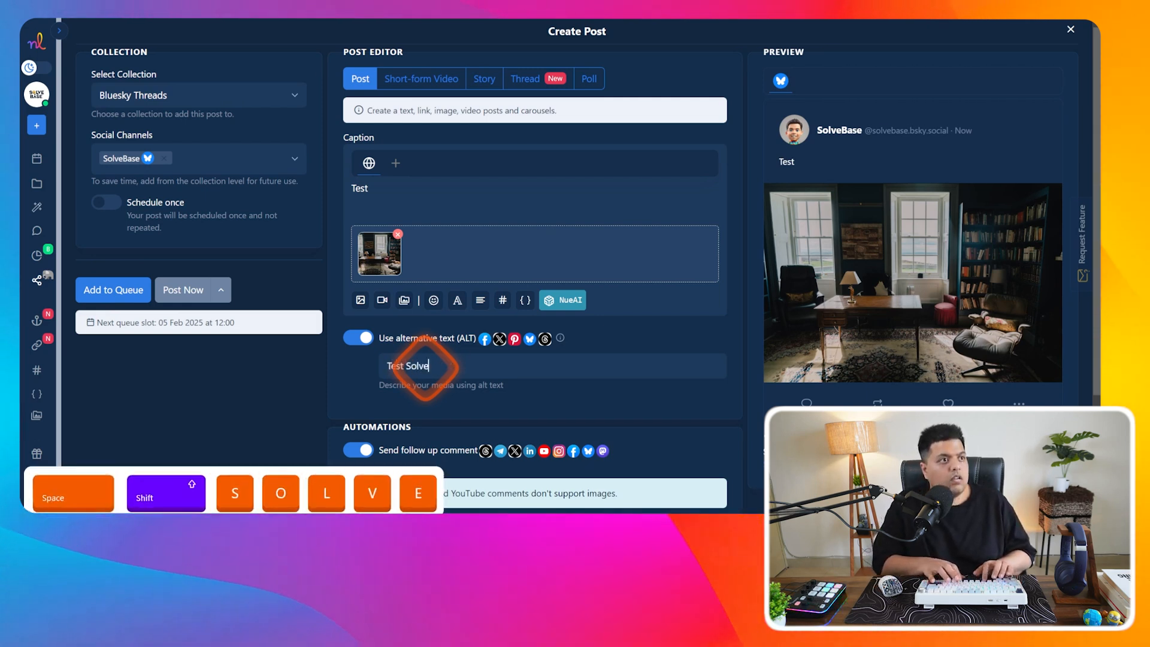
pyautogui.write('base')
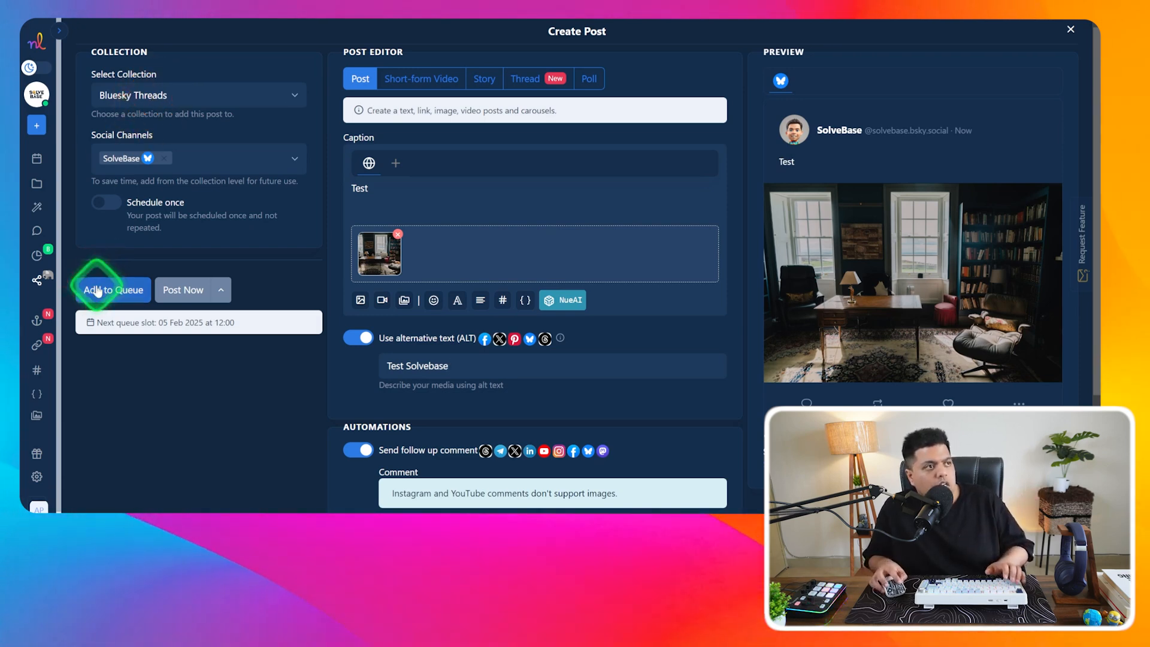
# - Queue the Test post and confirm it's scheduled for Wednesday, February 05, 2025 at 12:00
pyautogui.click(97, 291)
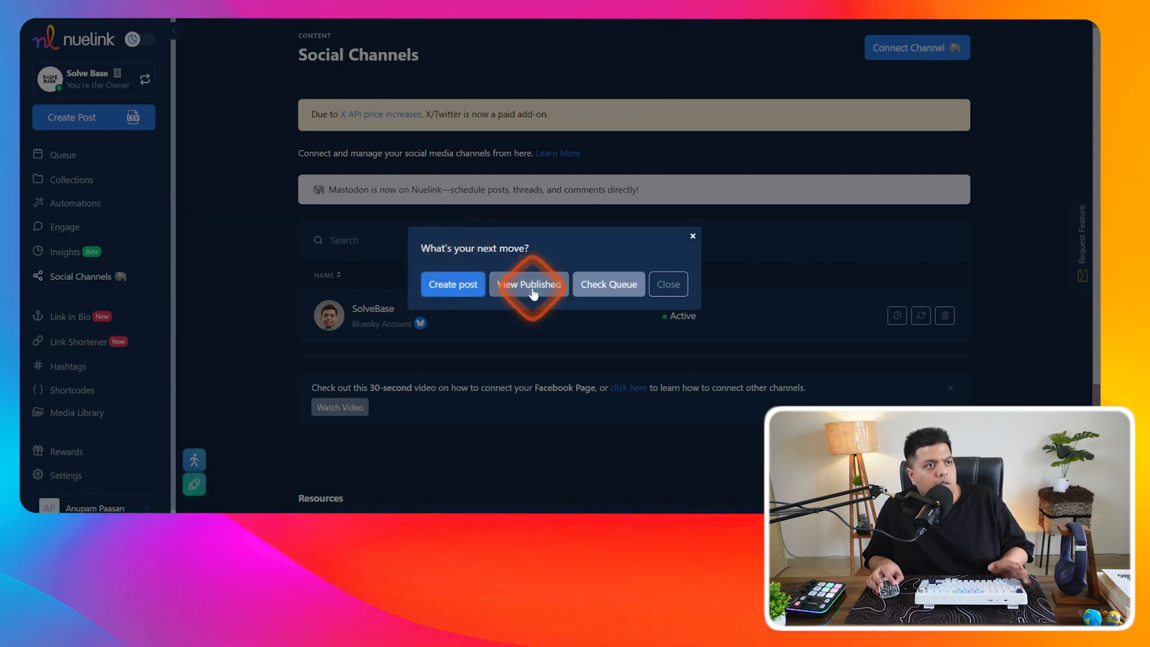
pyautogui.click(669, 294)
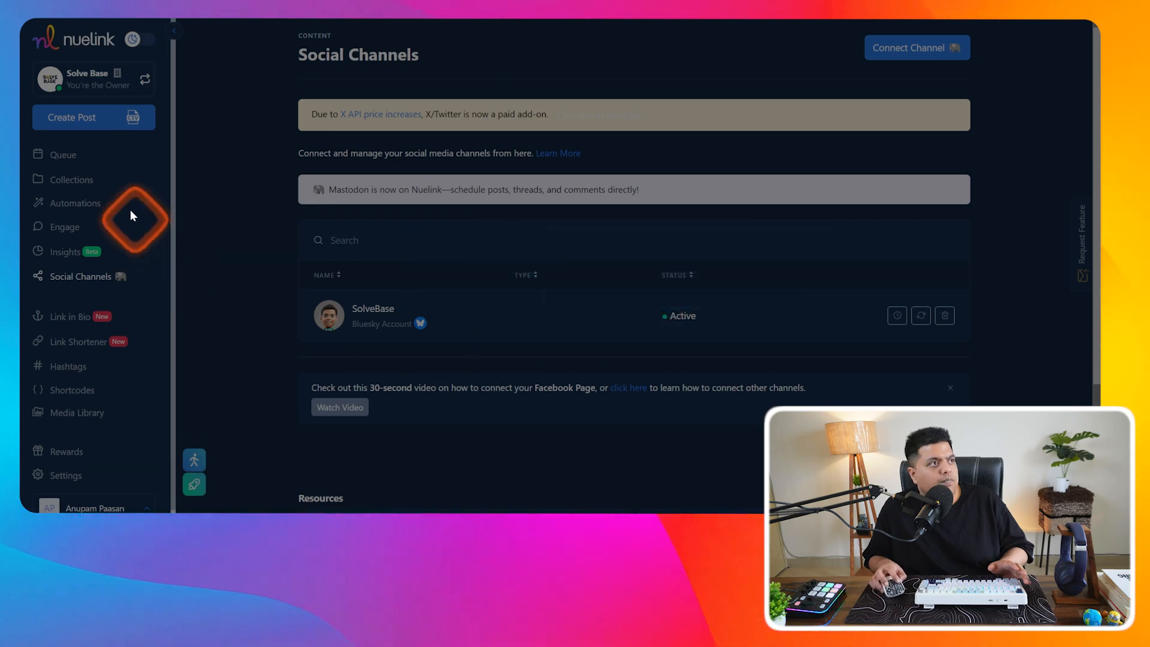
pyautogui.click(80, 153)
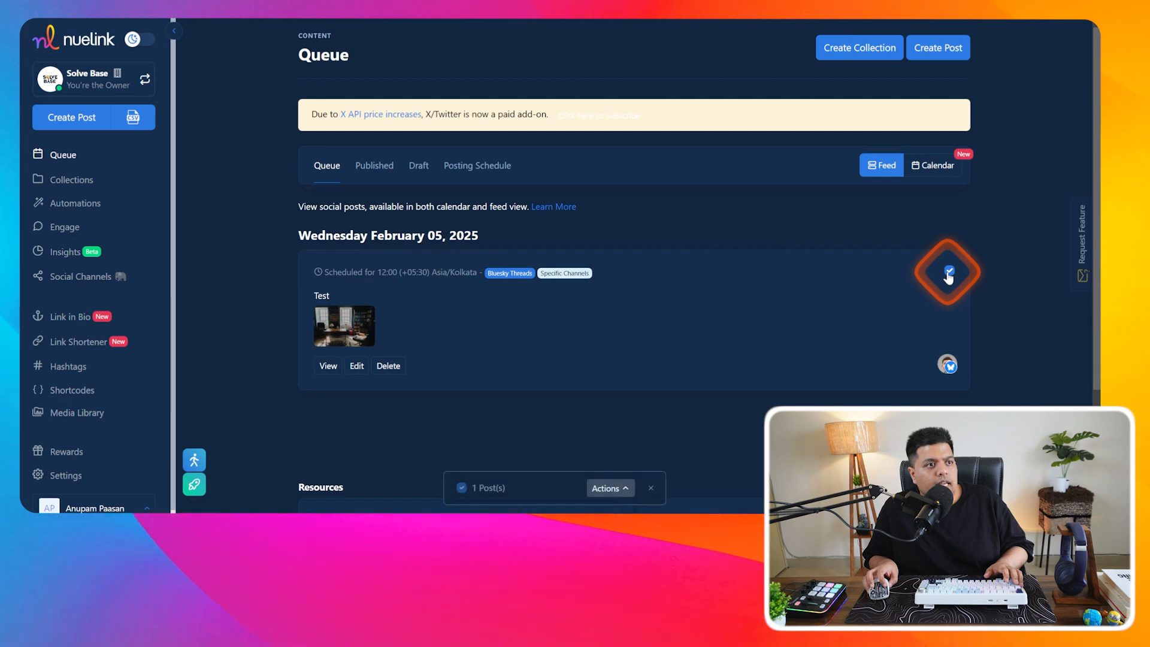
pyautogui.click(610, 488)
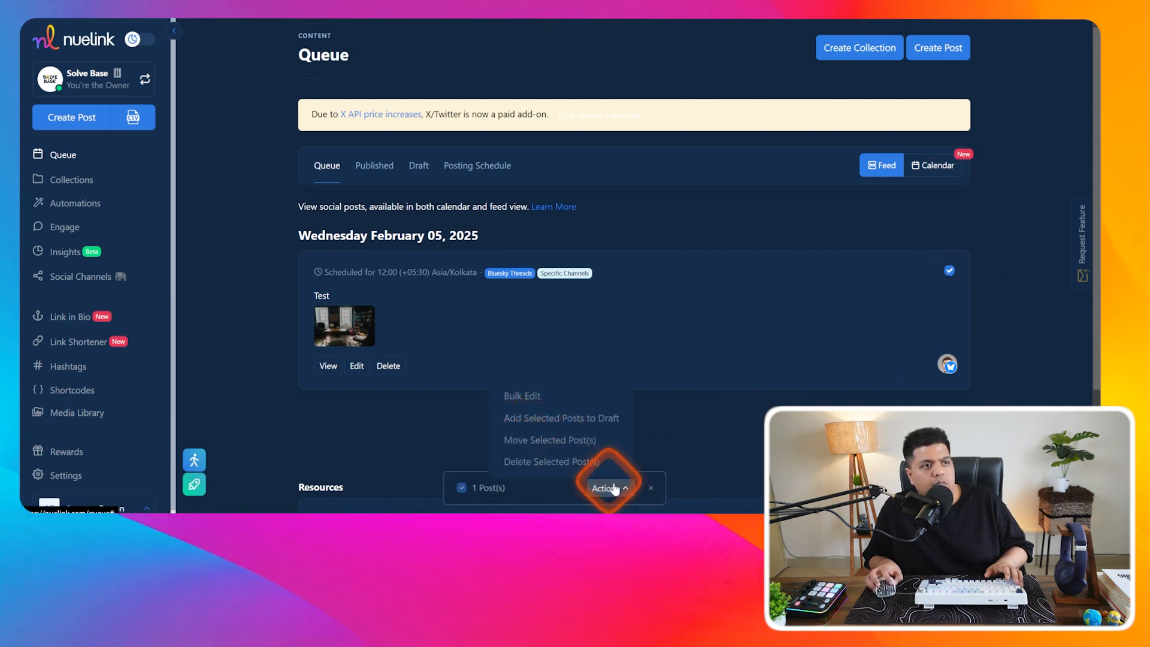
pyautogui.click(650, 488)
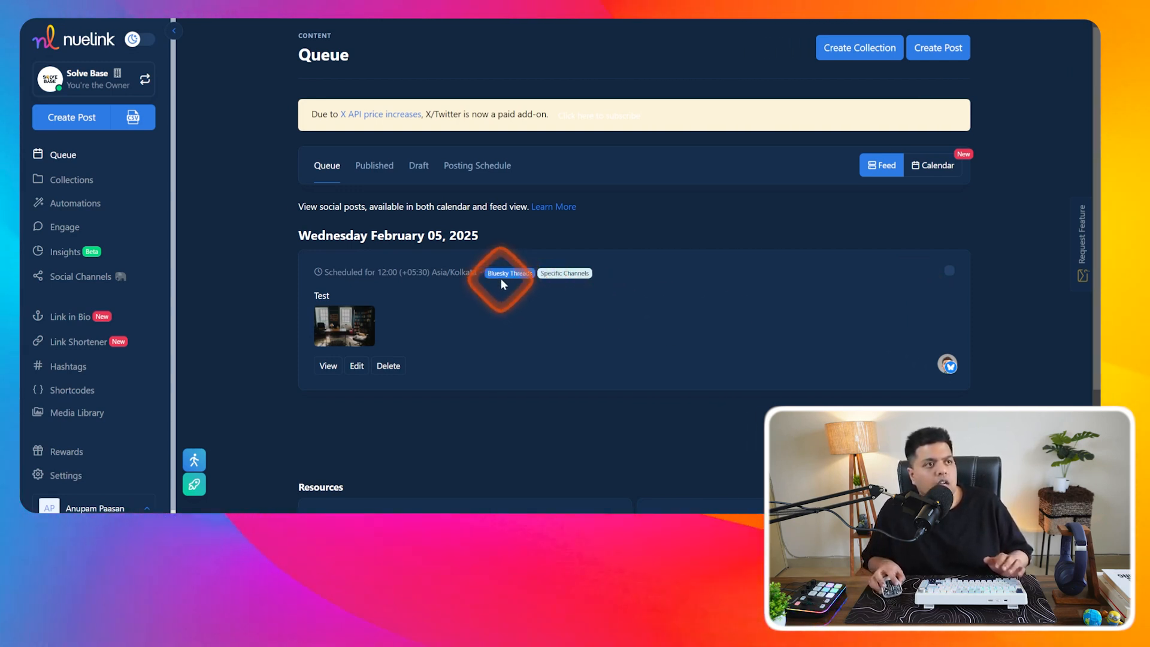
pyautogui.moveTo(554, 278)
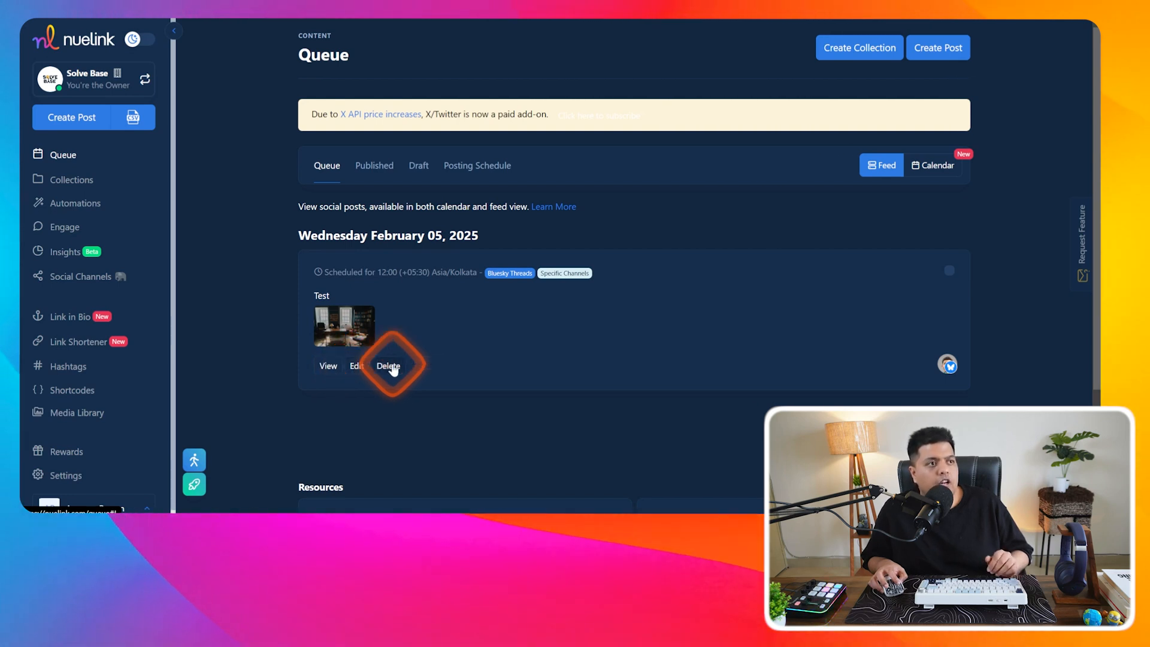
# - In the monthly calendar, try moving the post to February 6, then cancel to keep February 5
pyautogui.click(934, 165)
pyautogui.scroll(-2, 1001, 246)
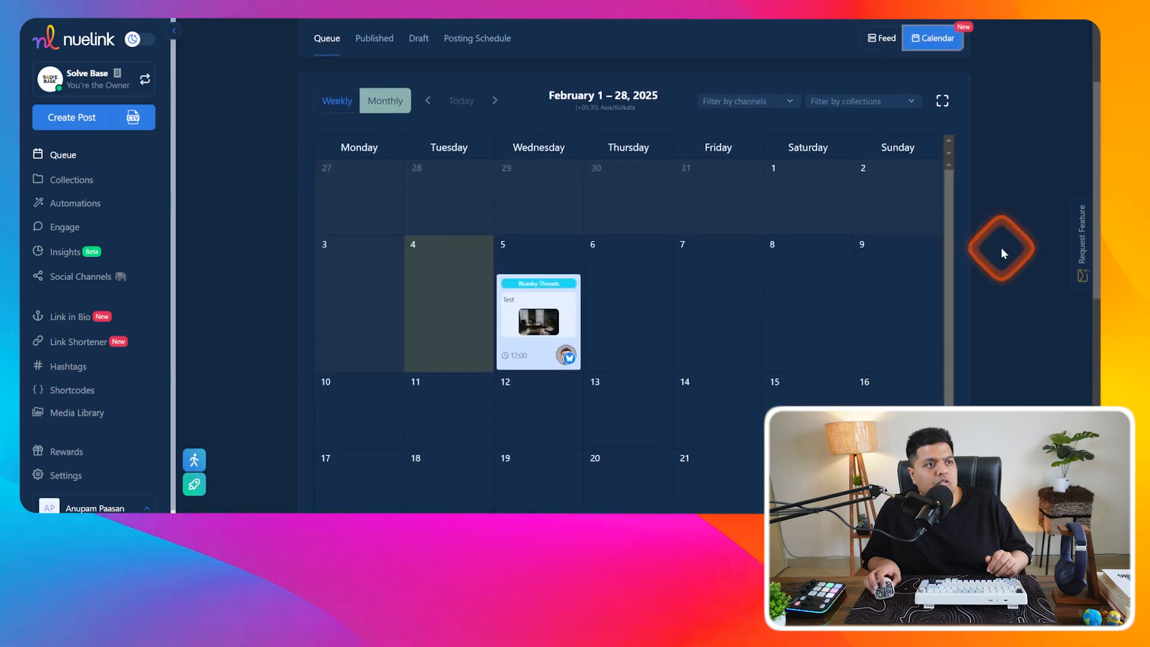
pyautogui.moveTo(544, 318); pyautogui.dragTo(641, 315)
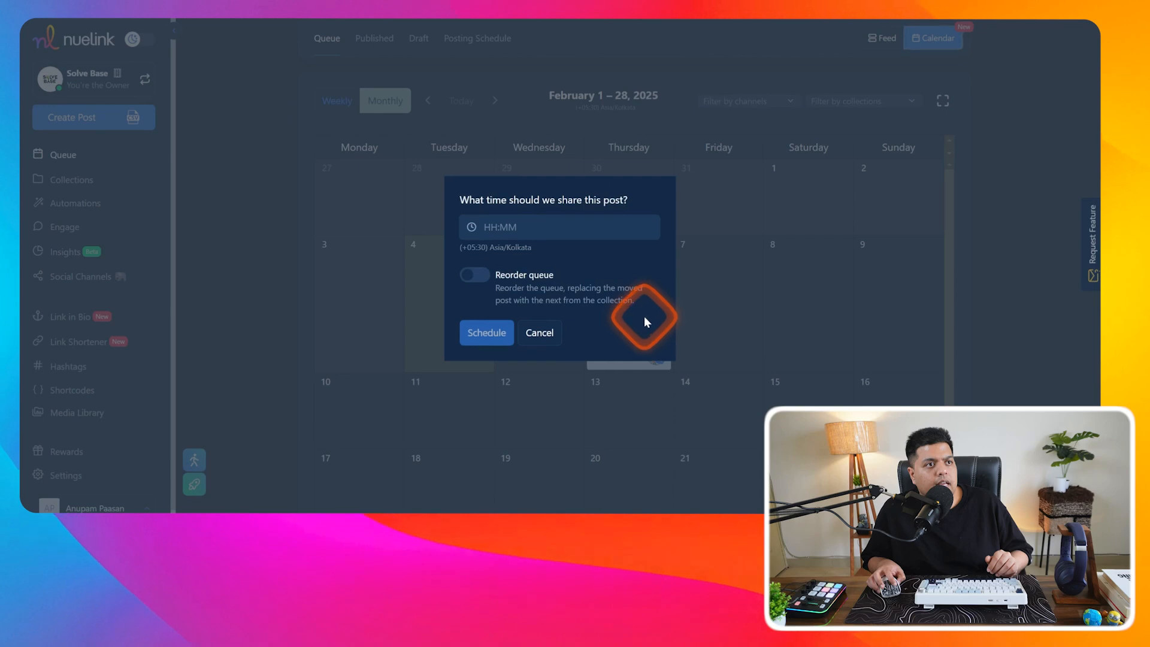
pyautogui.click(542, 332)
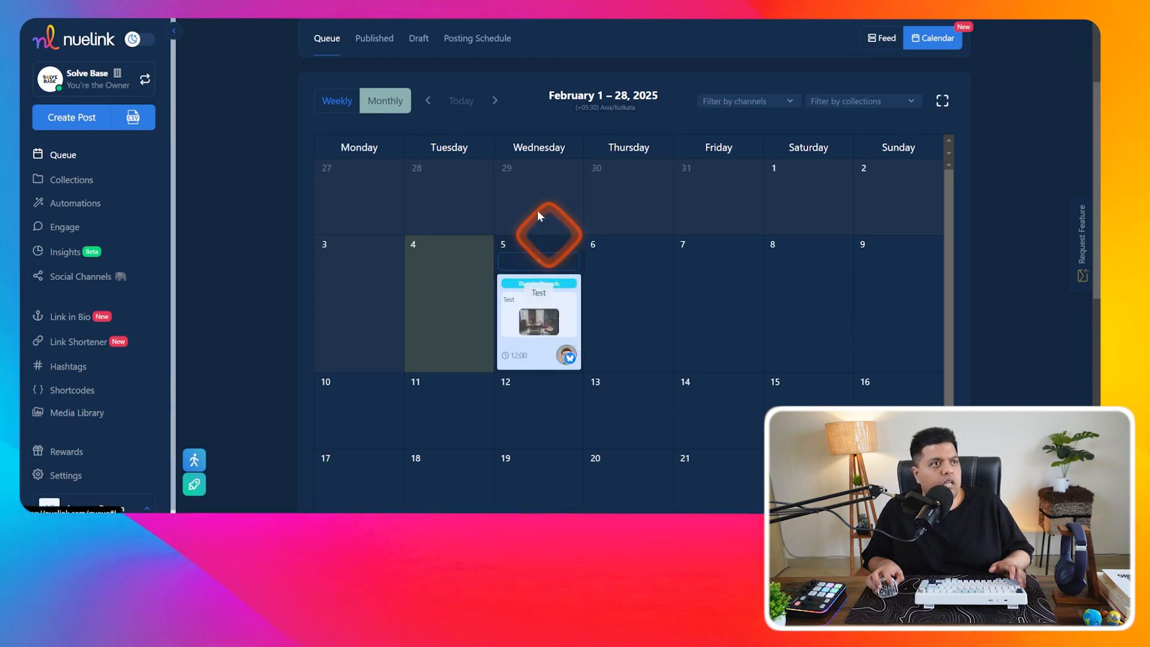
# - Switch the calendar to the week of February 3–9 and back to monthly, then open Collections
pyautogui.click(350, 114)
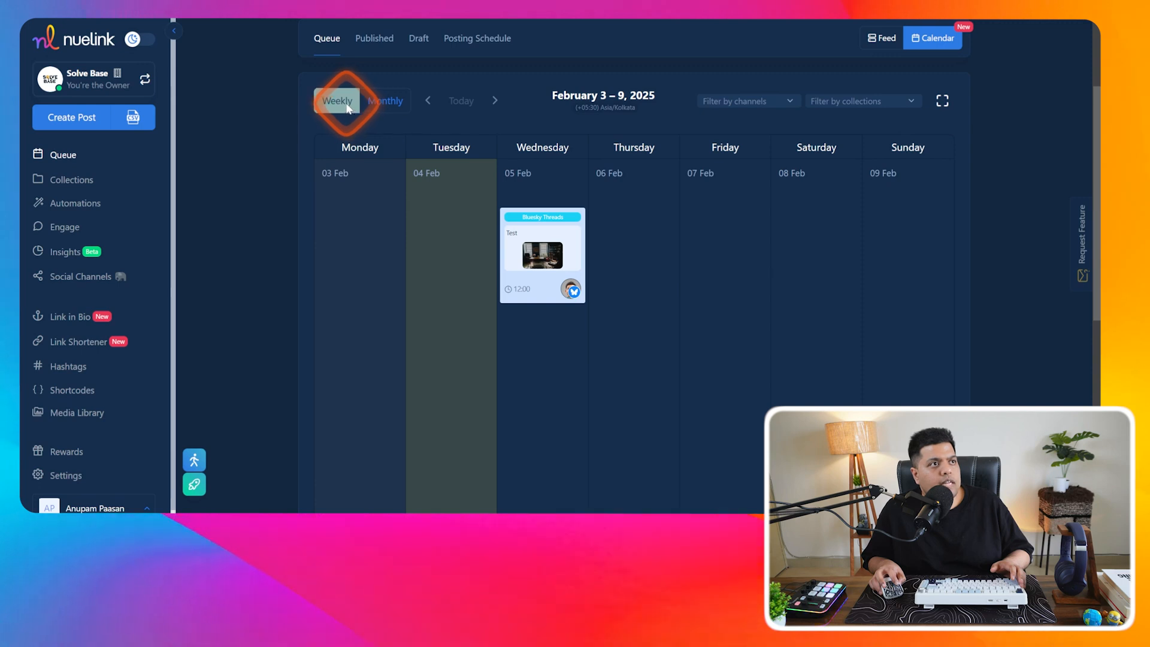
pyautogui.click(378, 101)
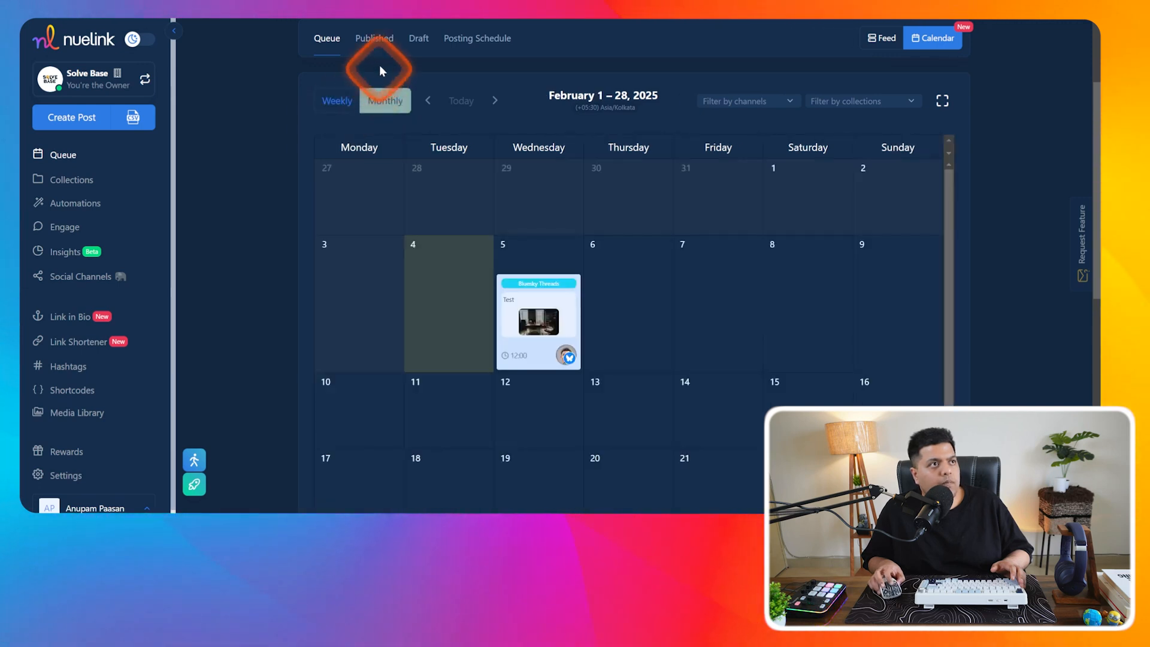
pyautogui.click(93, 182)
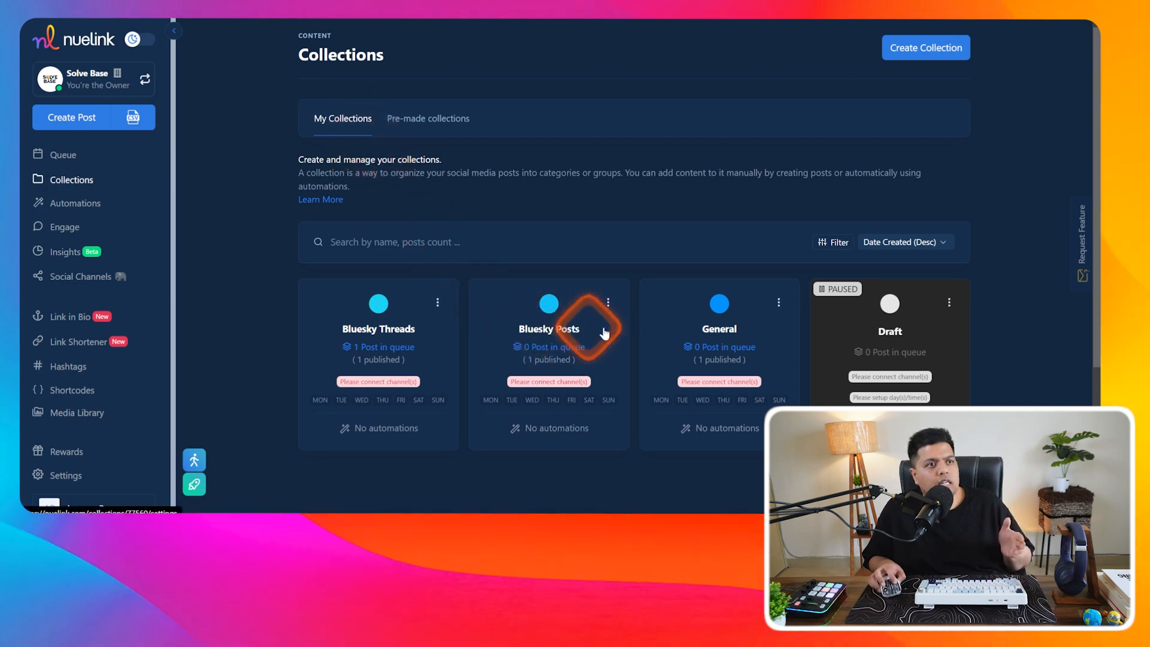
# - Open the Bluesky Threads collection and add SolveBase as its social channel, keeping Monday posting
pyautogui.click(403, 359)
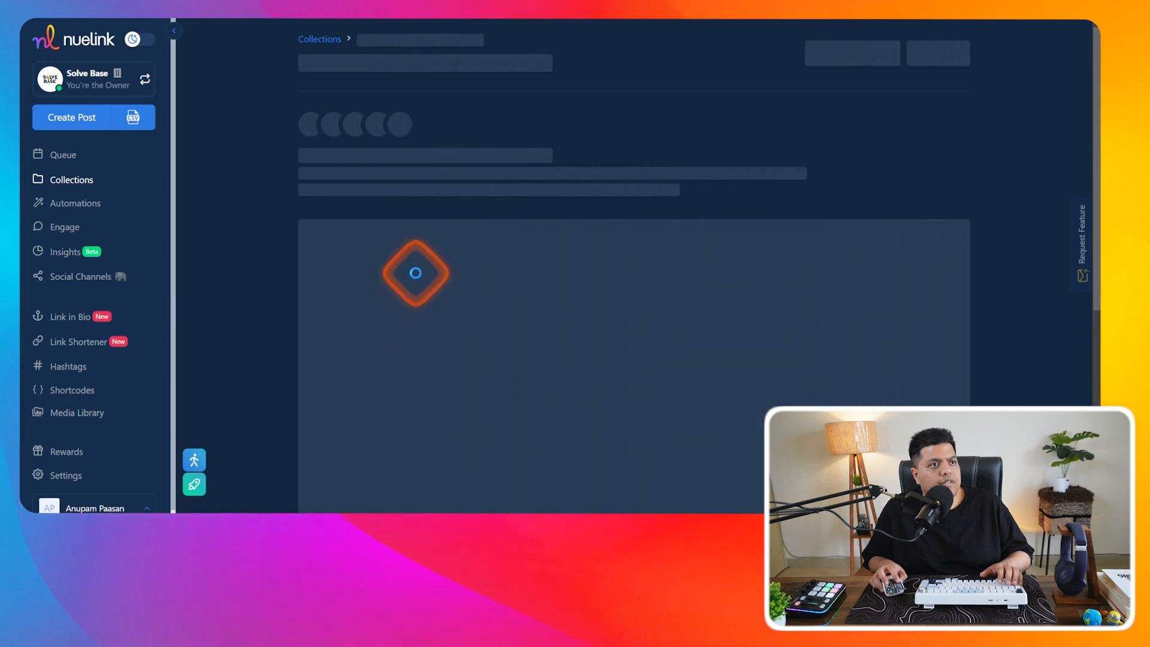
pyautogui.scroll(-2, 495, 341)
pyautogui.click(364, 306)
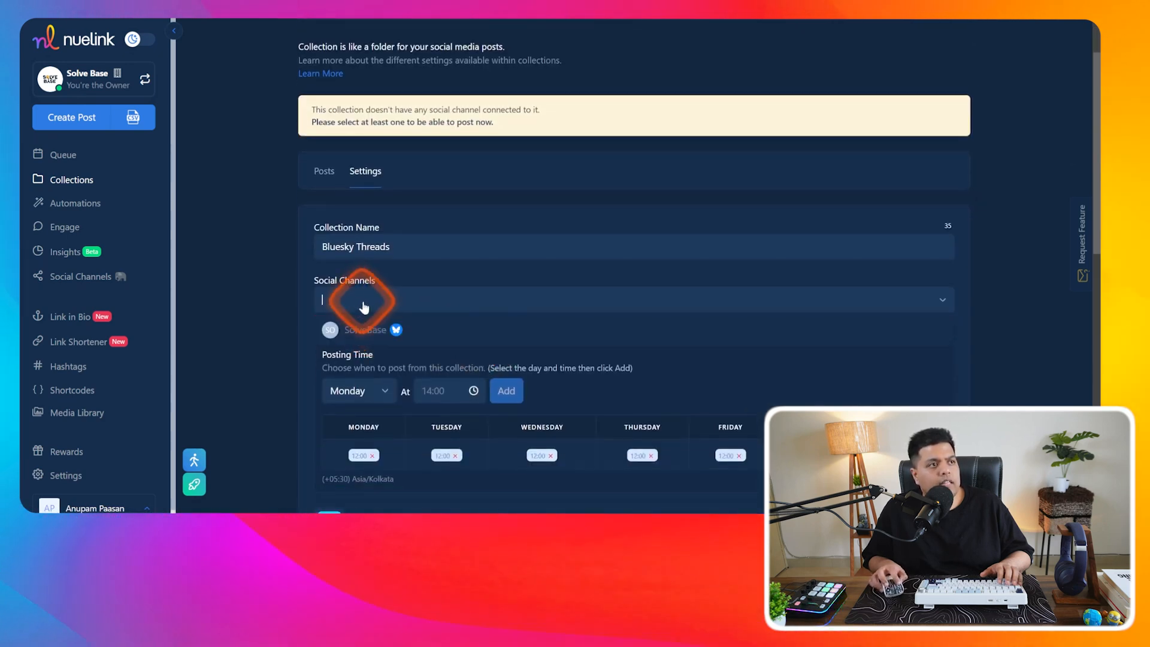
pyautogui.click(360, 333)
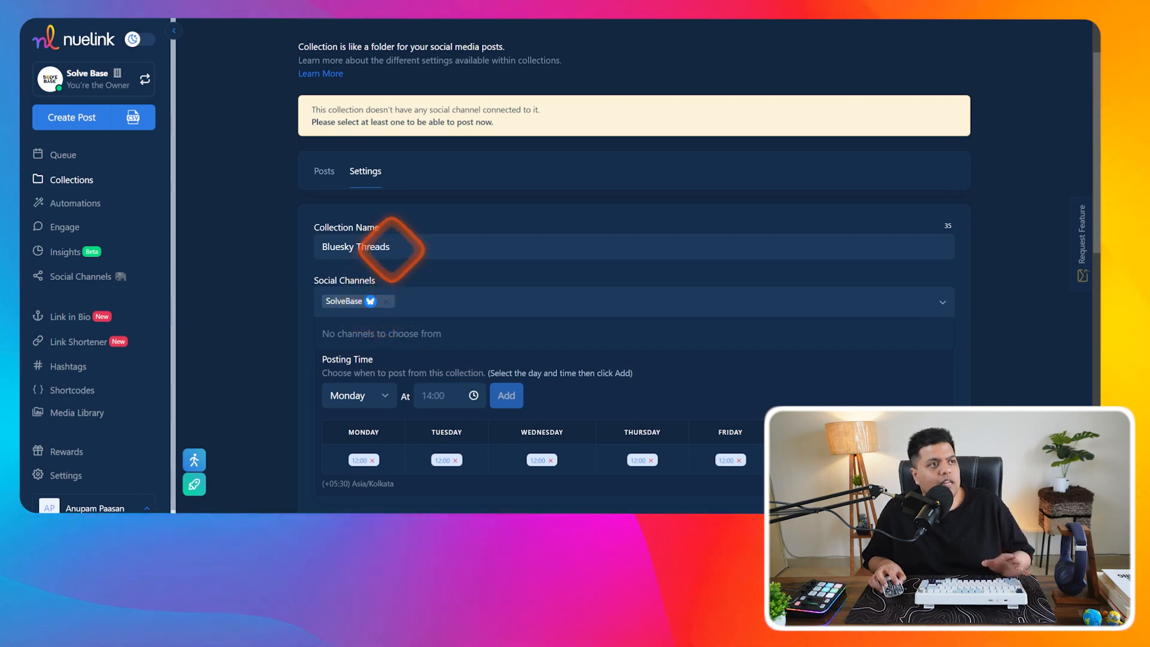
pyautogui.scroll(-4, 386, 264)
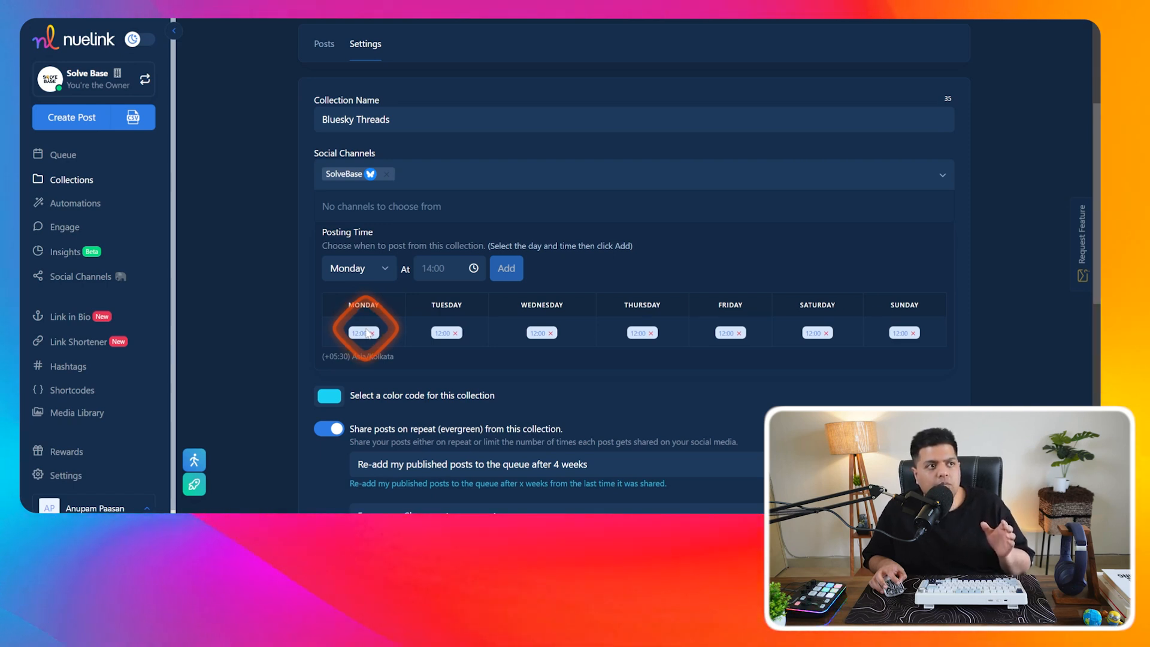
pyautogui.click(378, 270)
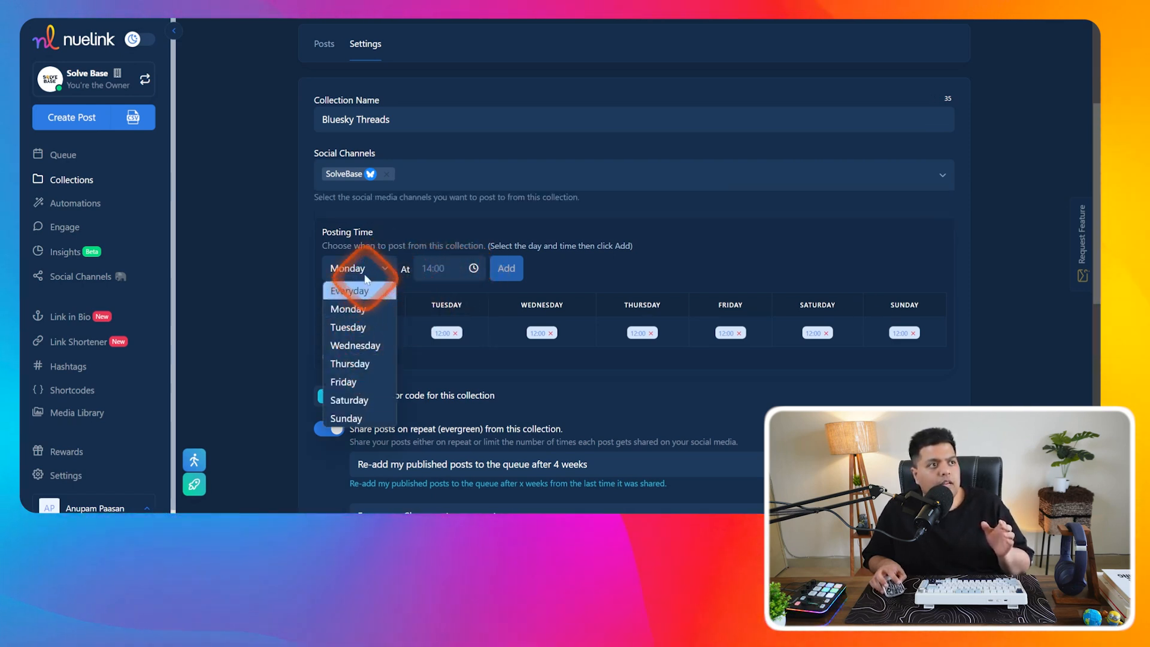
pyautogui.click(368, 272)
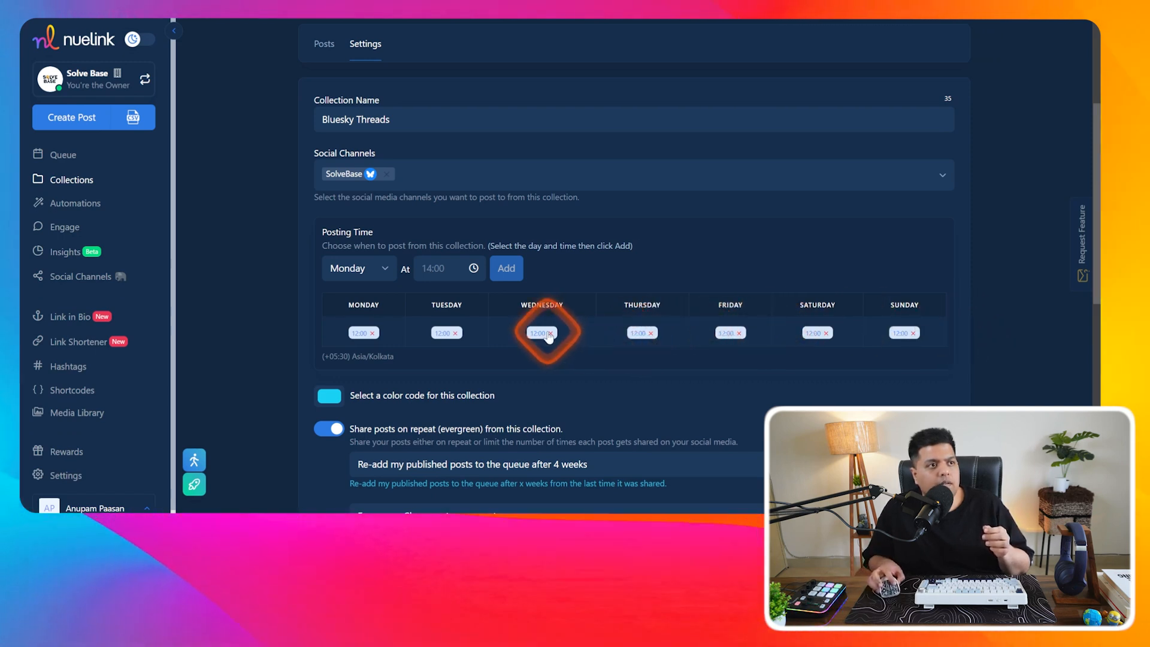
# - Review the collection options, keeping the cyan colour, 4-week re-adding and repeat sharing
pyautogui.scroll(-1, 455, 455)
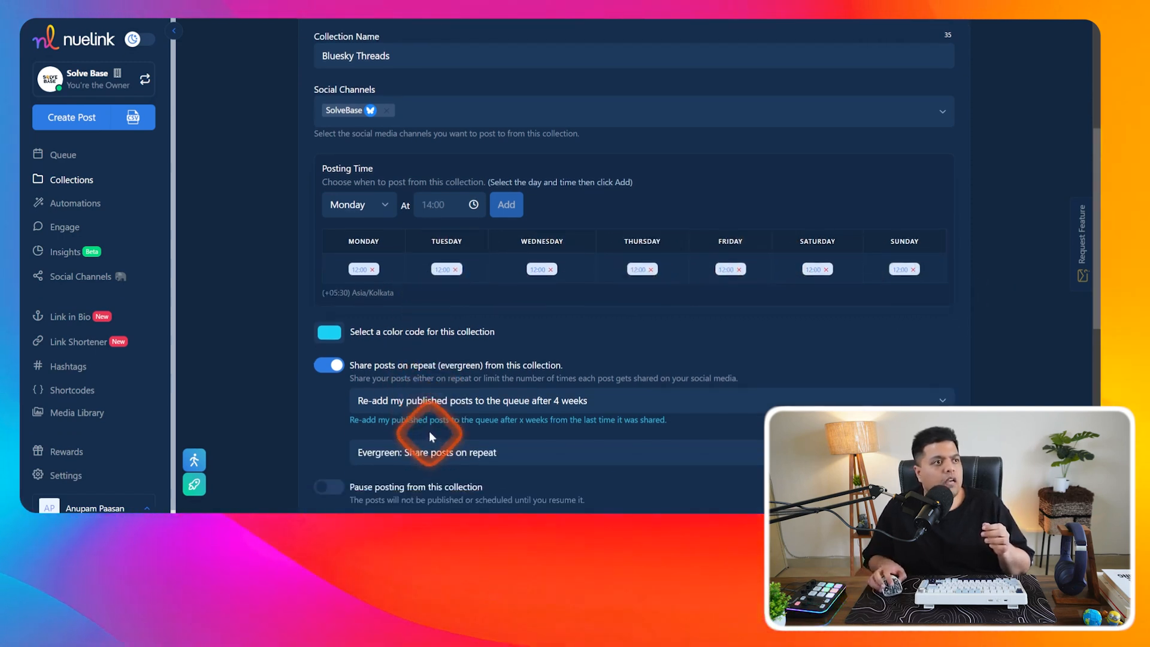
pyautogui.click(332, 335)
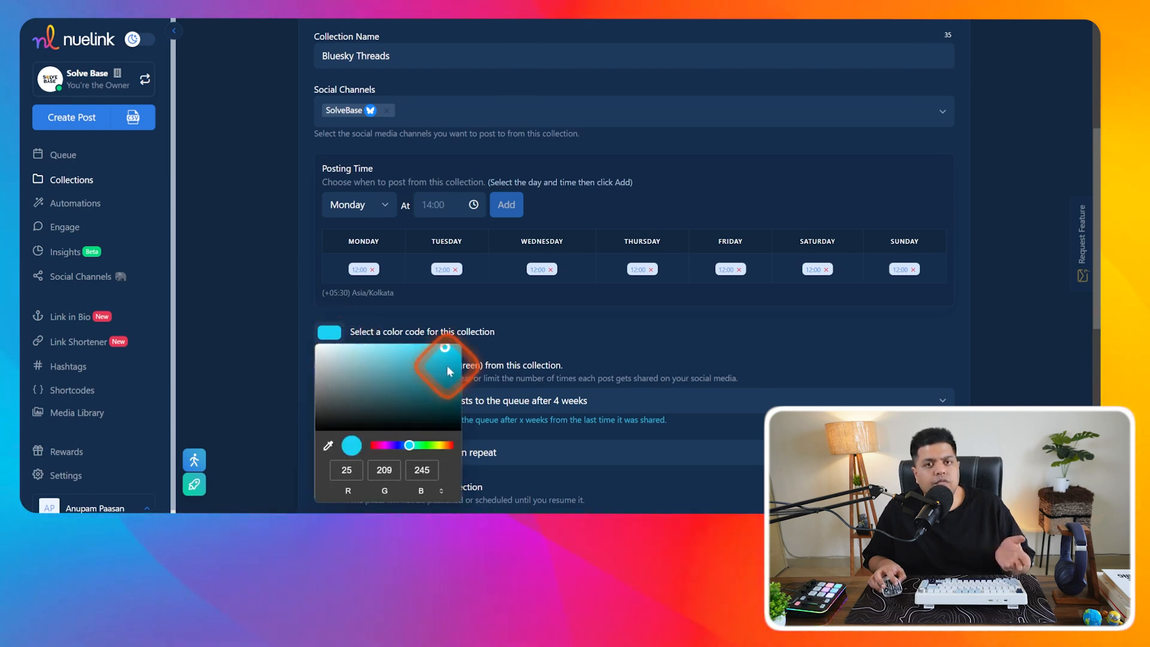
pyautogui.click(518, 342)
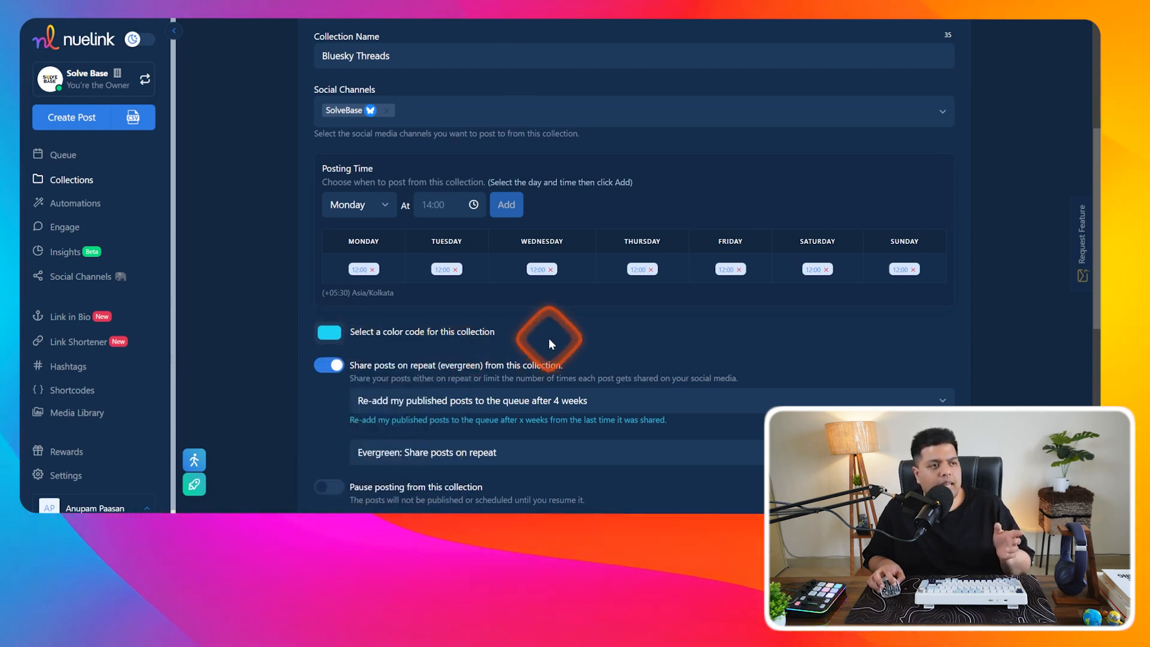
pyautogui.scroll(-1, 331, 374)
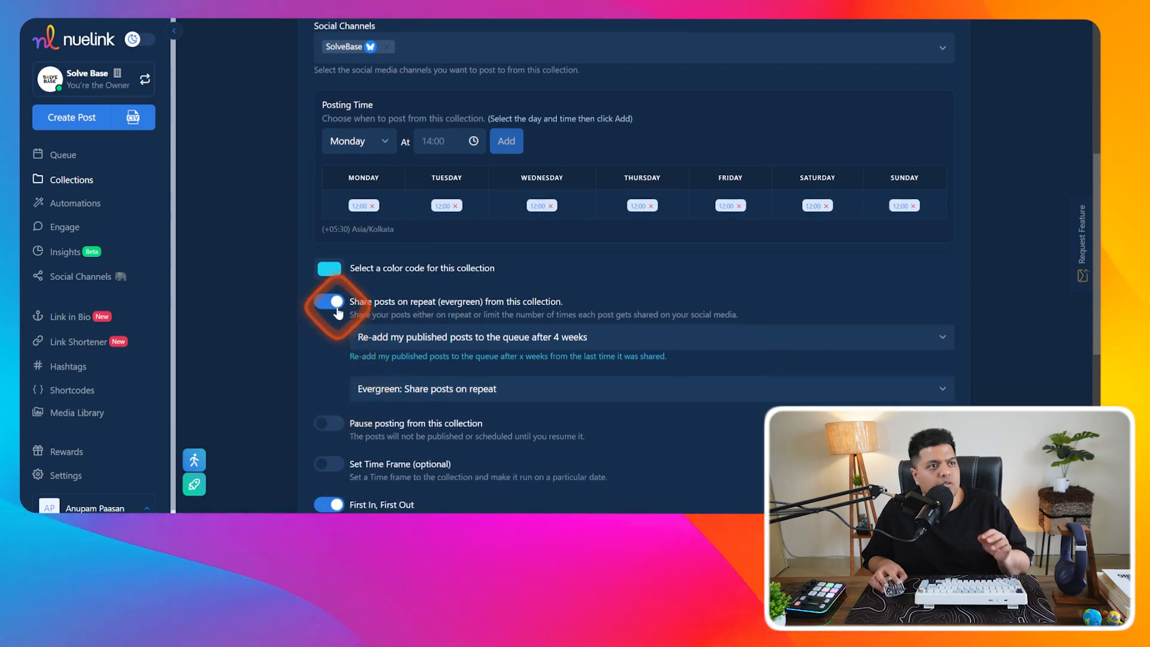
pyautogui.click(455, 337)
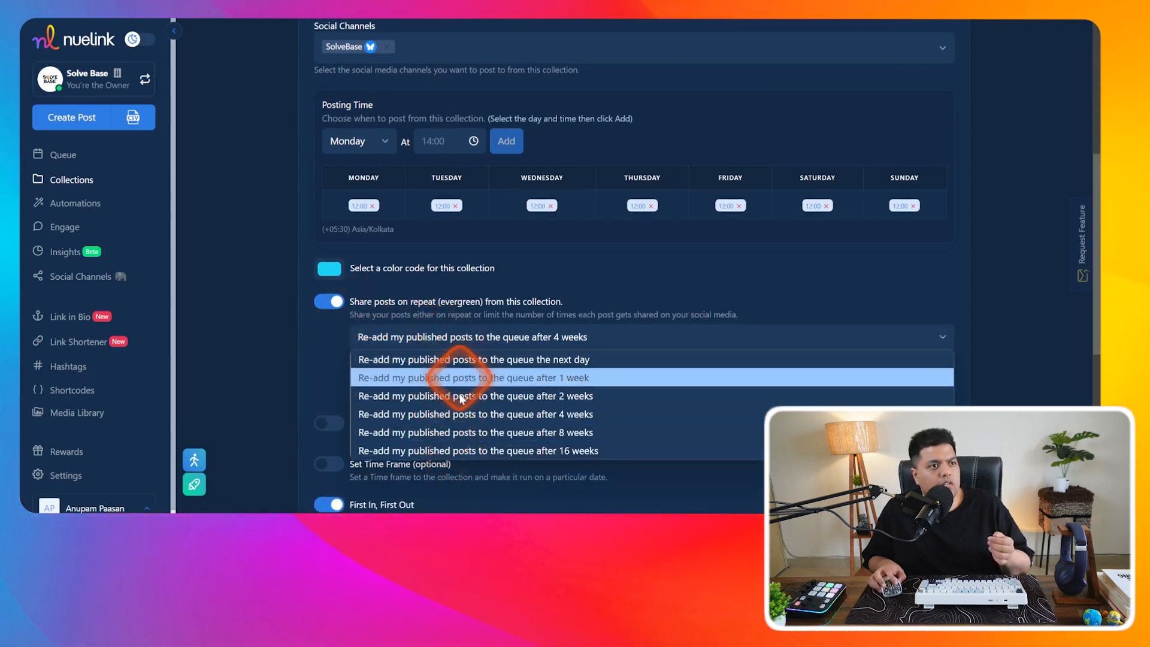
pyautogui.click(458, 337)
pyautogui.click(380, 389)
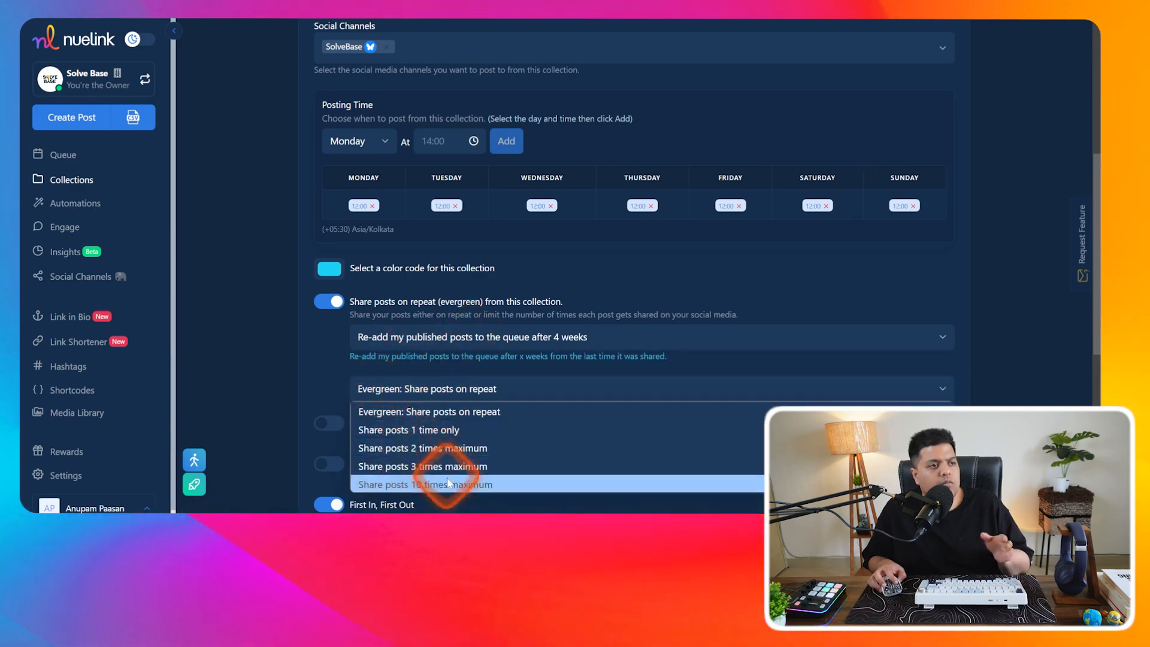
pyautogui.click(392, 412)
# - Turn on Set Time Frame, keep First In, First Out on, and decline sharing across brands
pyautogui.scroll(-2, 359, 419)
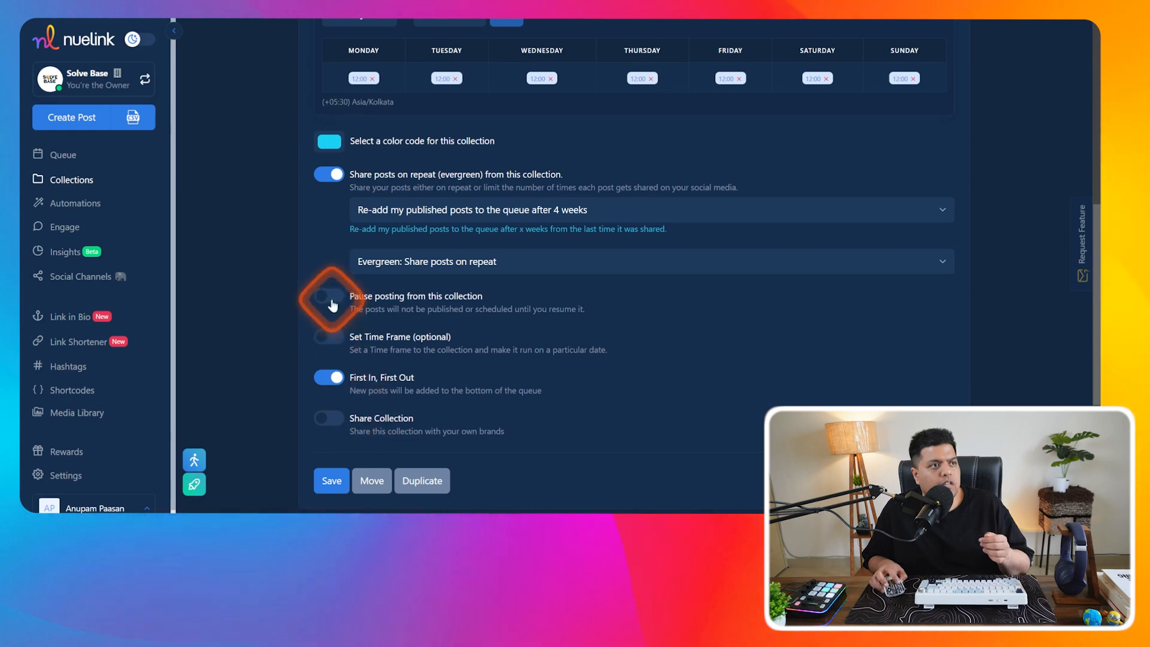
pyautogui.click(329, 339)
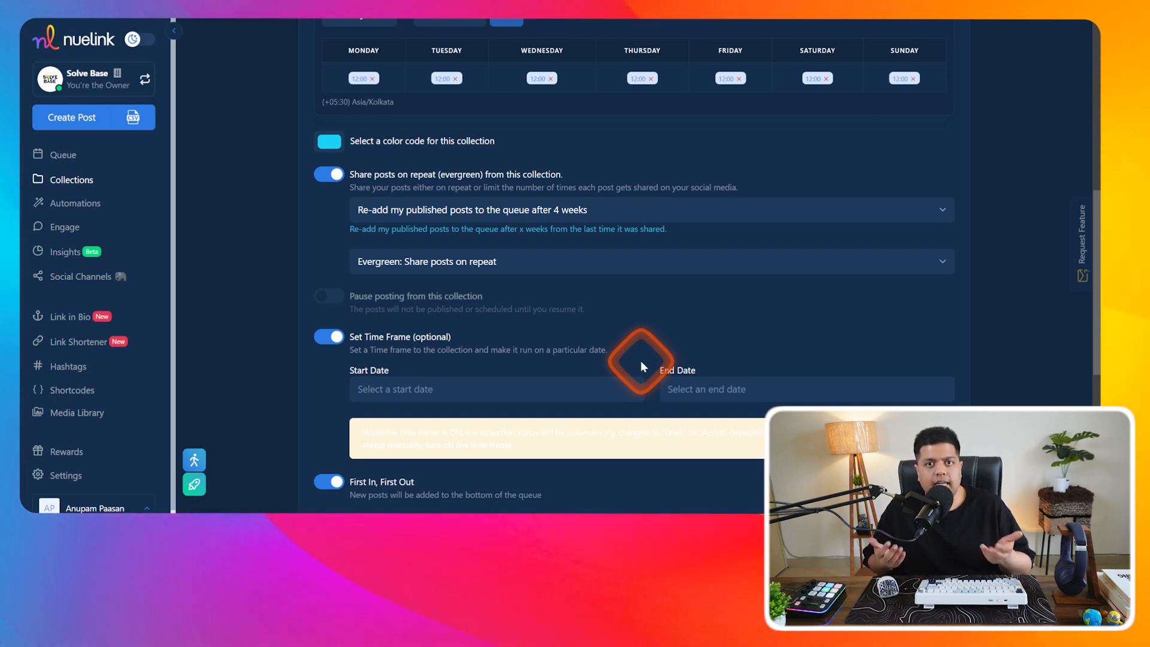
pyautogui.scroll(-2, 324, 359)
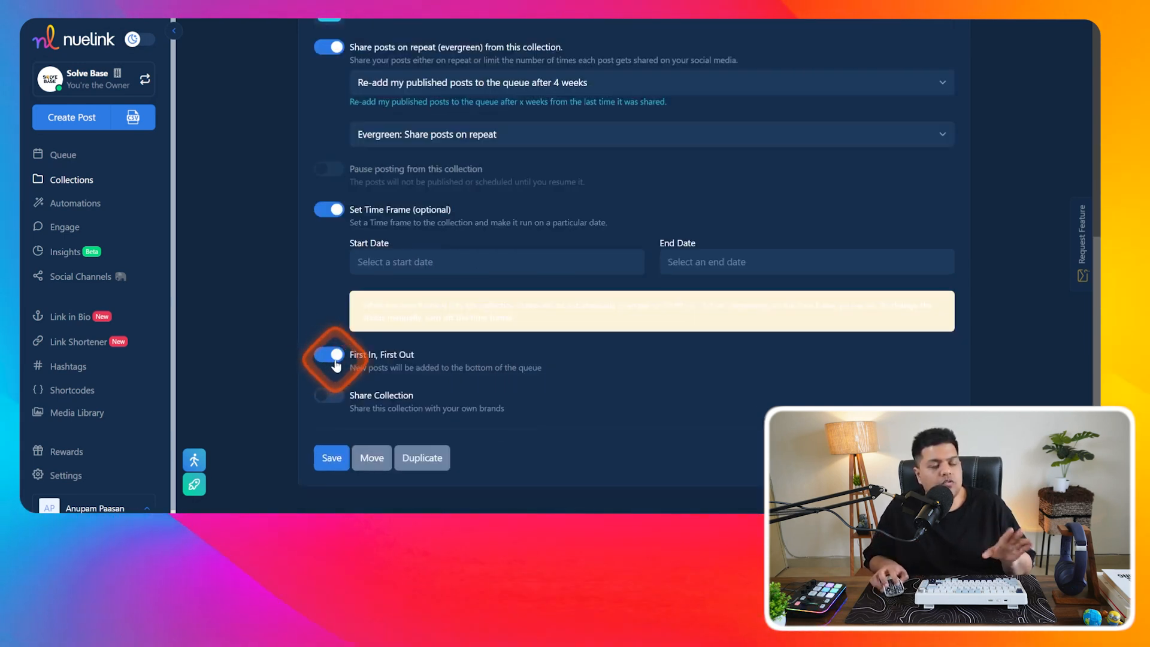
pyautogui.click(395, 386)
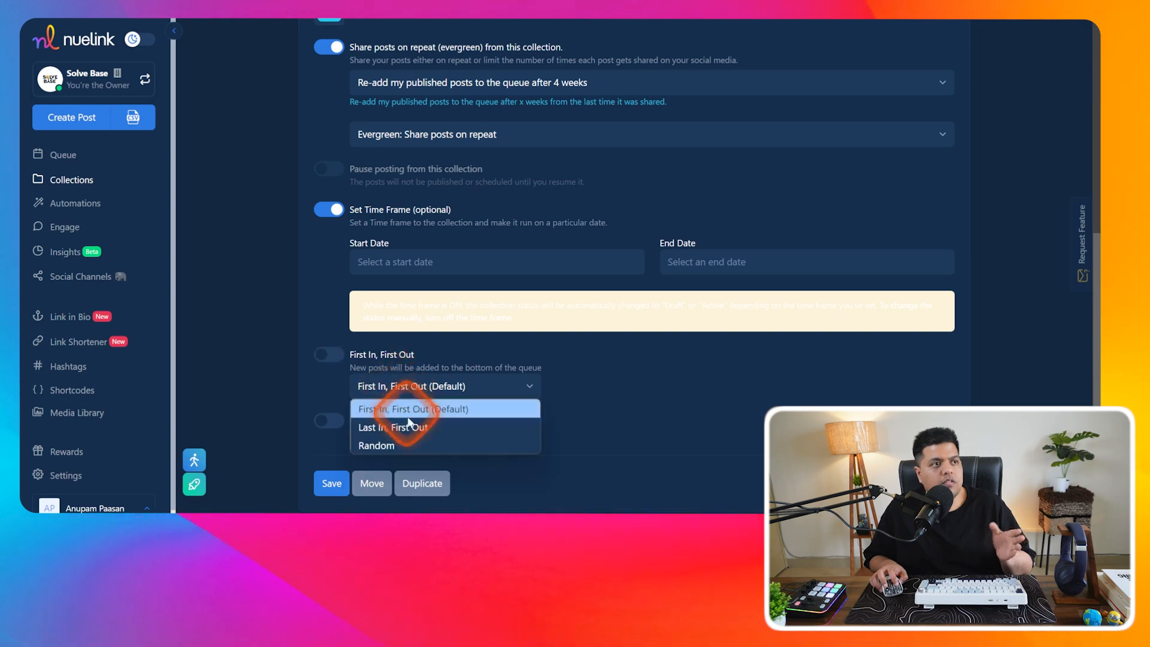
pyautogui.click(440, 387)
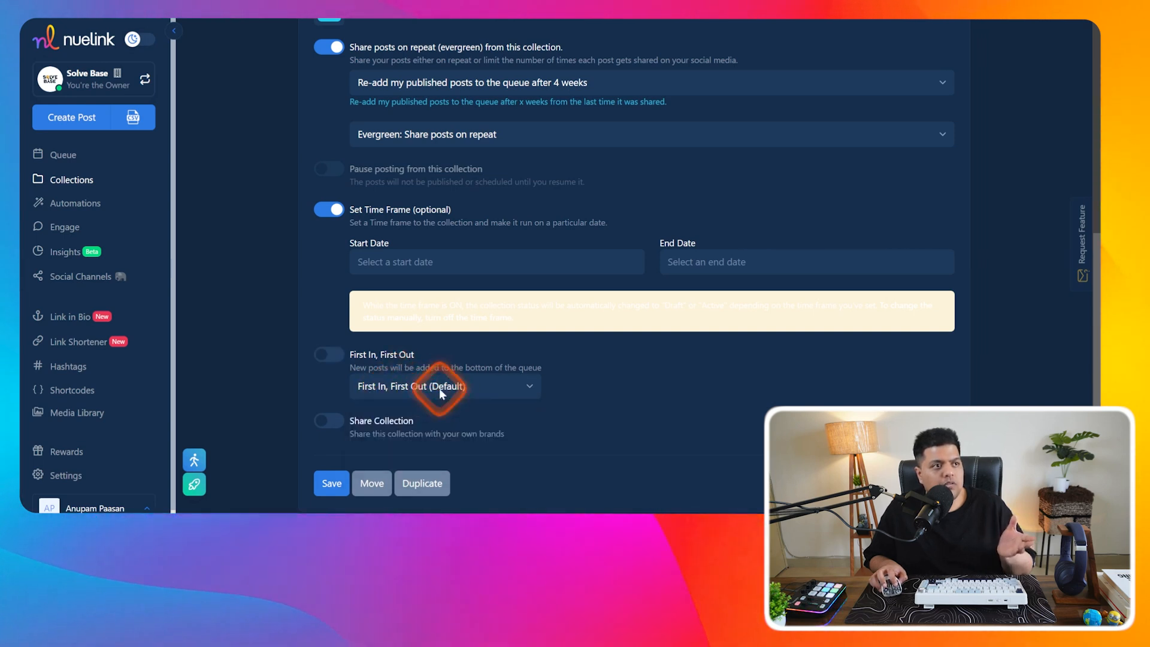
pyautogui.click(336, 356)
pyautogui.click(328, 398)
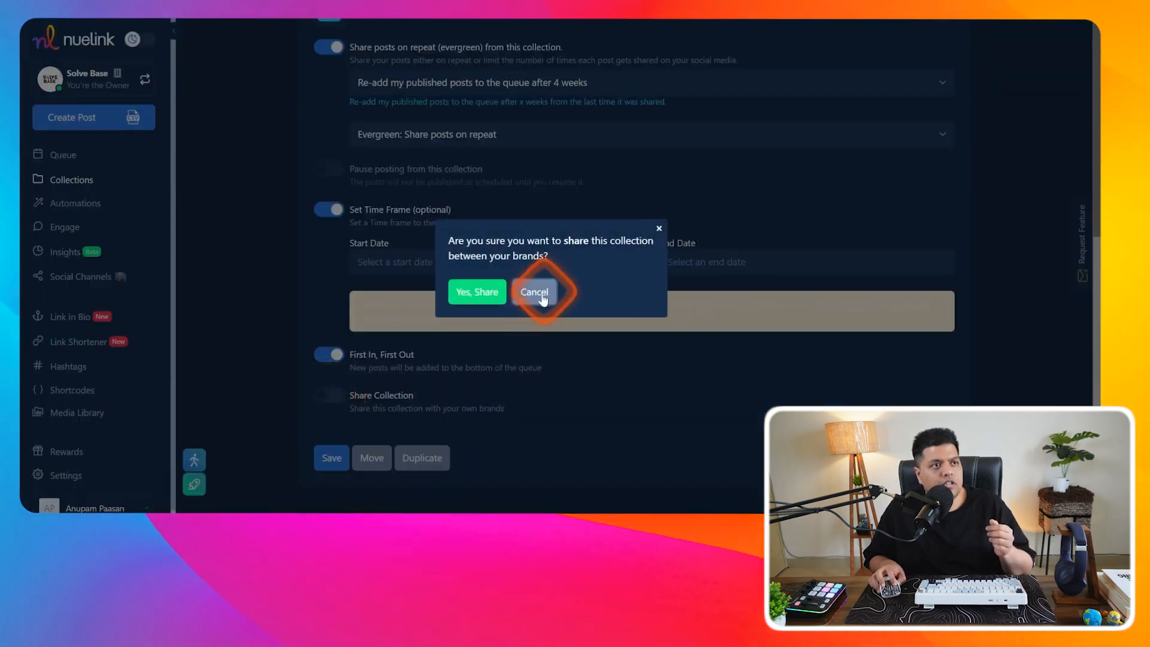
pyautogui.click(544, 293)
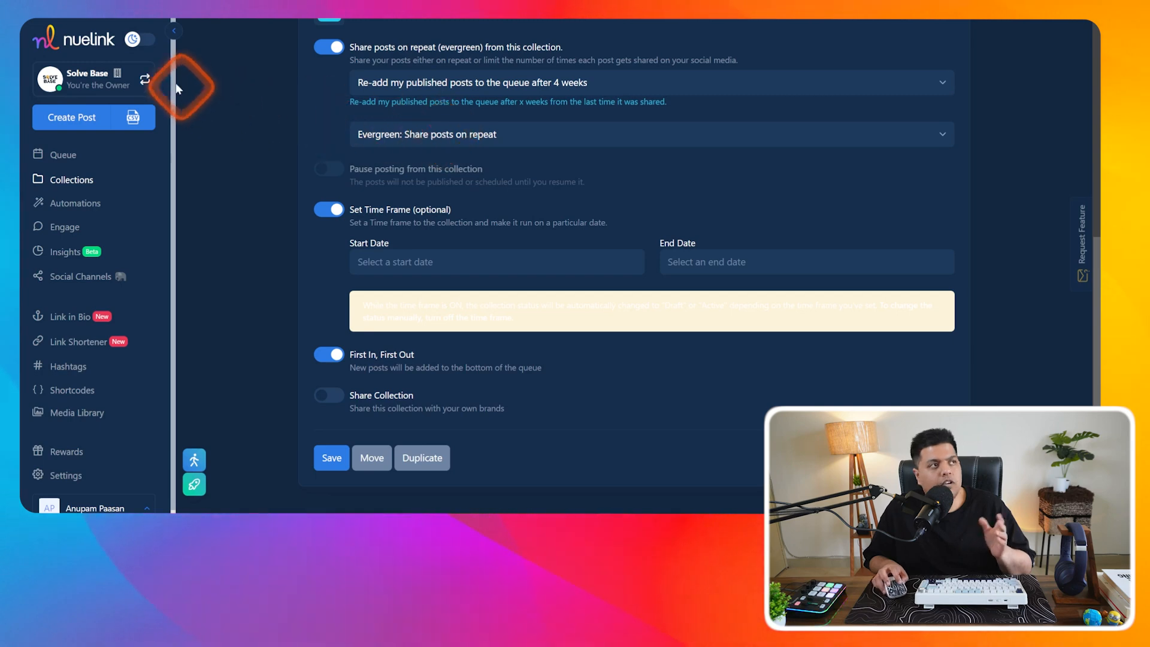
pyautogui.click(144, 81)
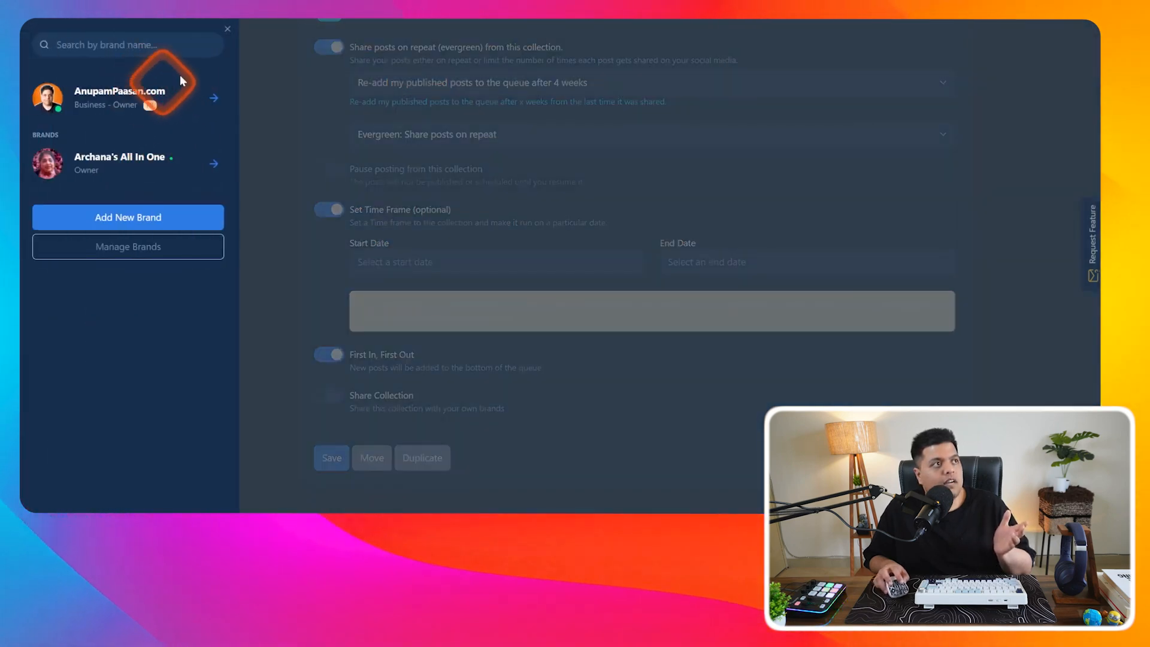
pyautogui.click(227, 29)
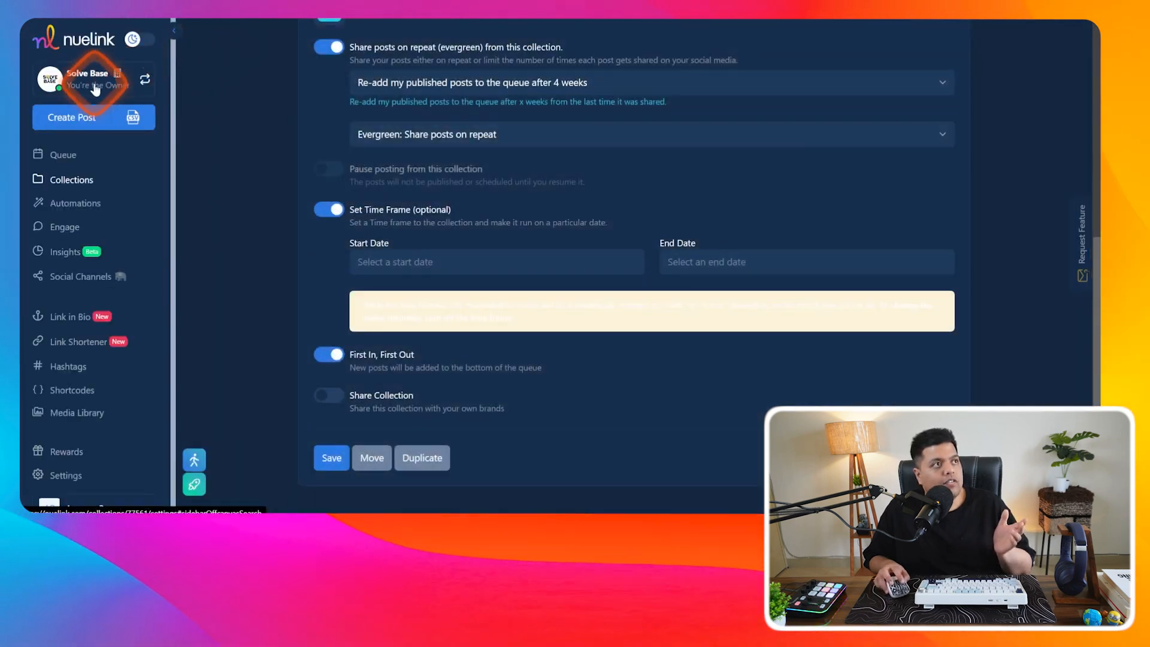
pyautogui.click(144, 78)
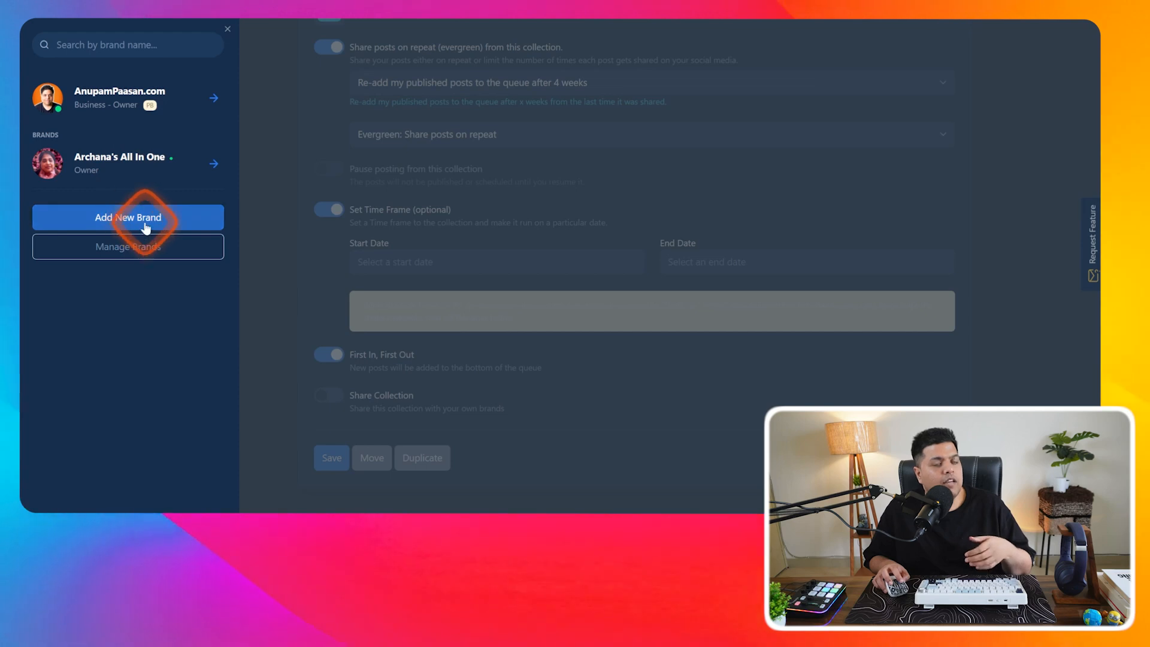
pyautogui.click(227, 29)
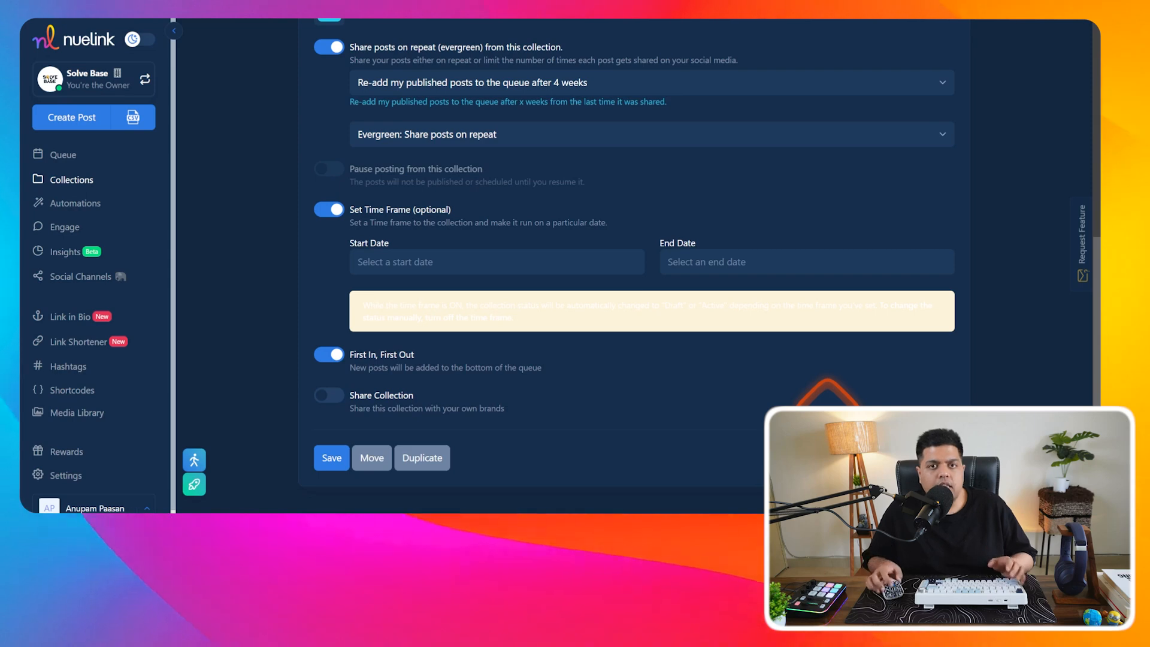
# - Publish the queued Test post immediately from the Posts tab, then go to Bluesky's Home feed
pyautogui.scroll(10, 786, 423)
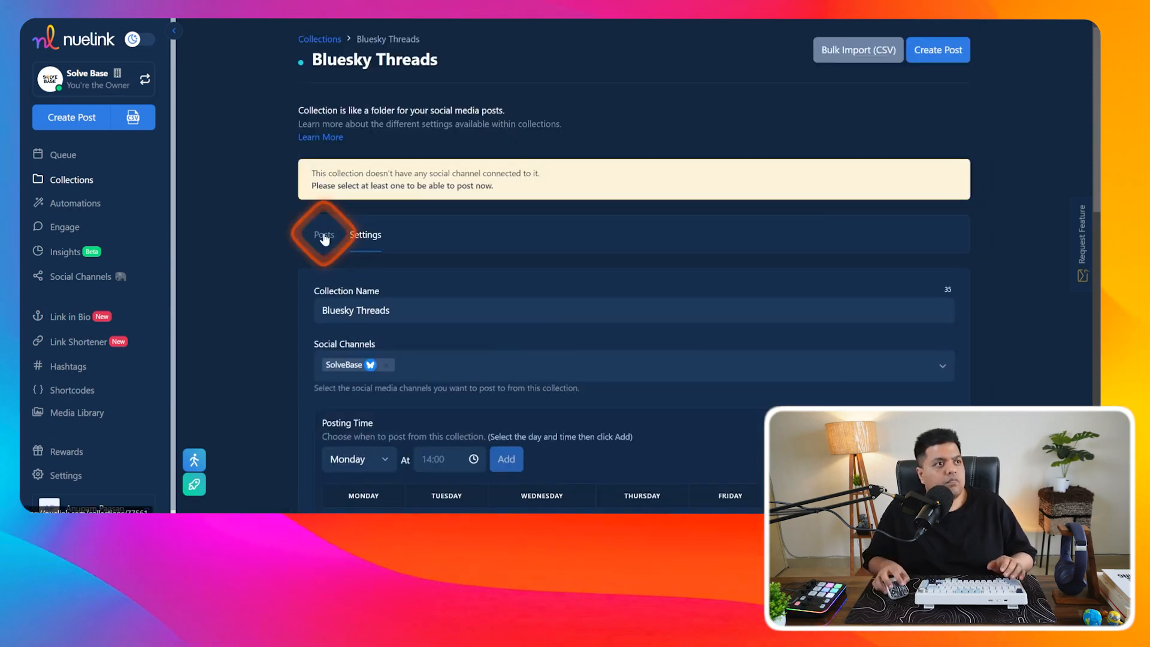
pyautogui.click(324, 235)
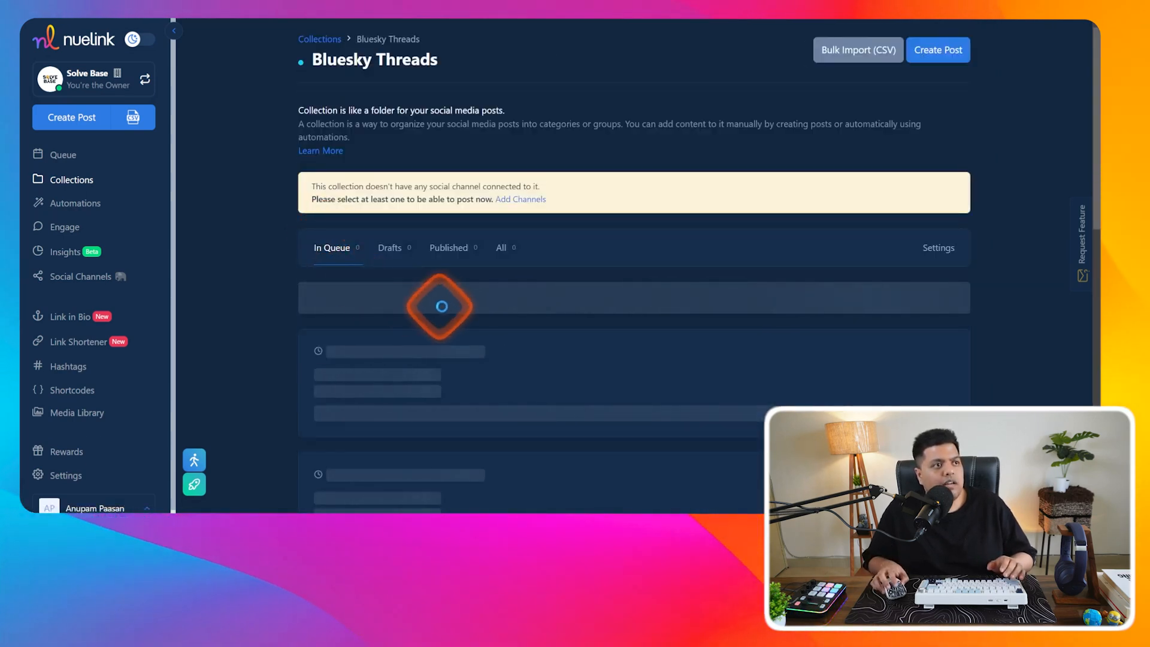
pyautogui.scroll(-2, 457, 310)
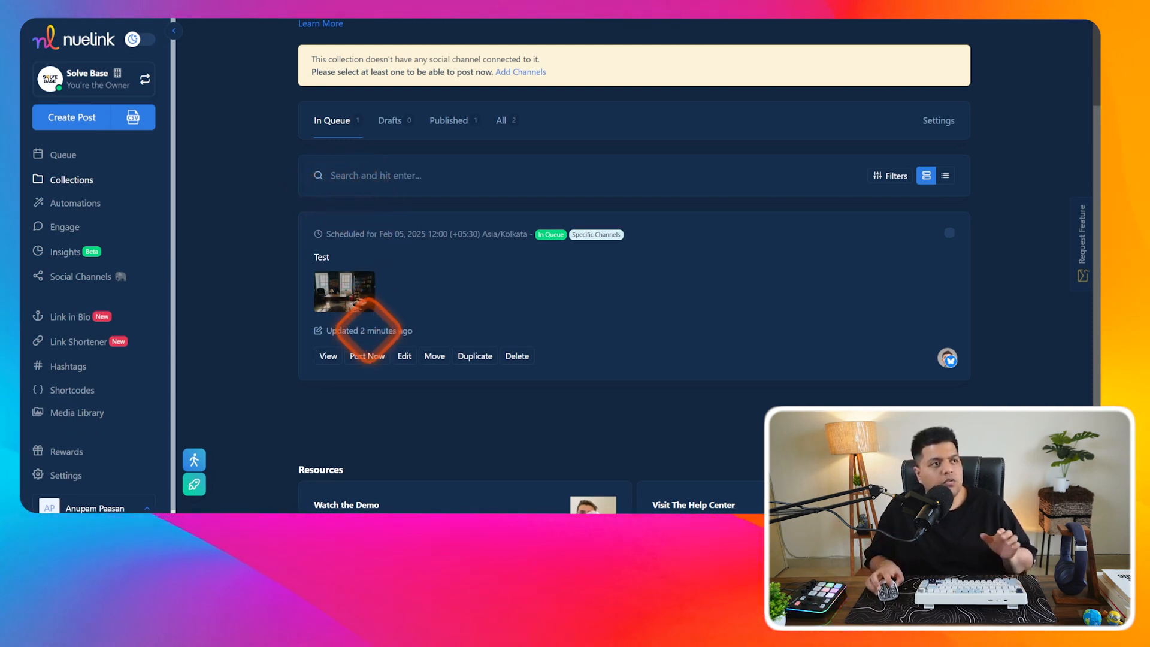
pyautogui.click(359, 355)
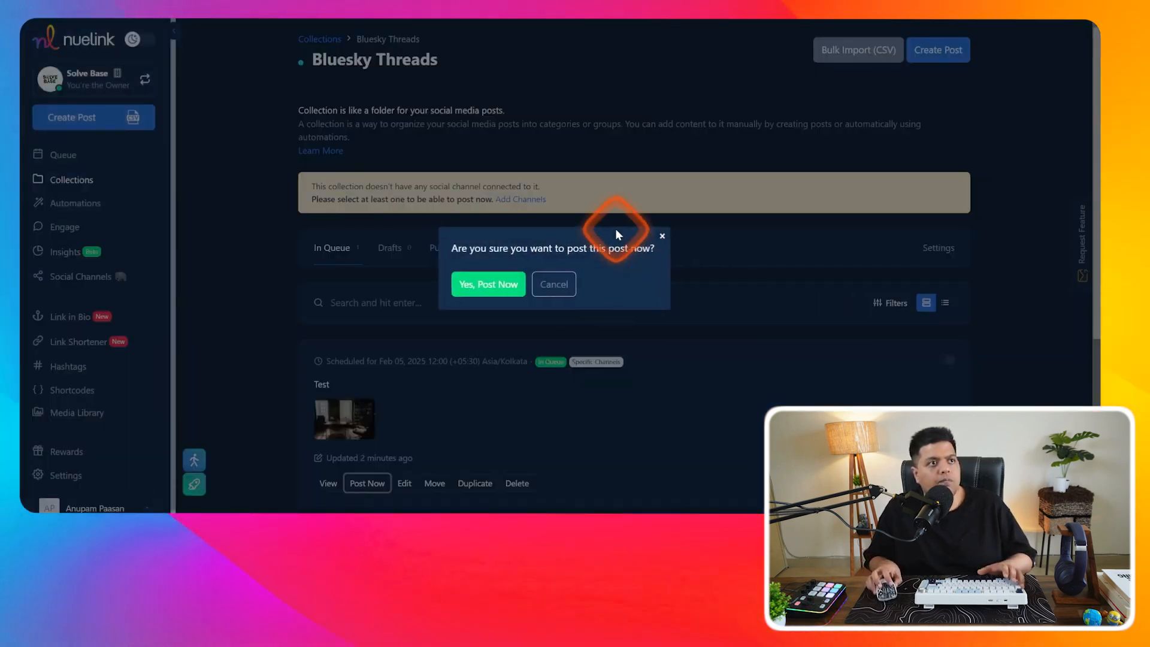
pyautogui.click(470, 288)
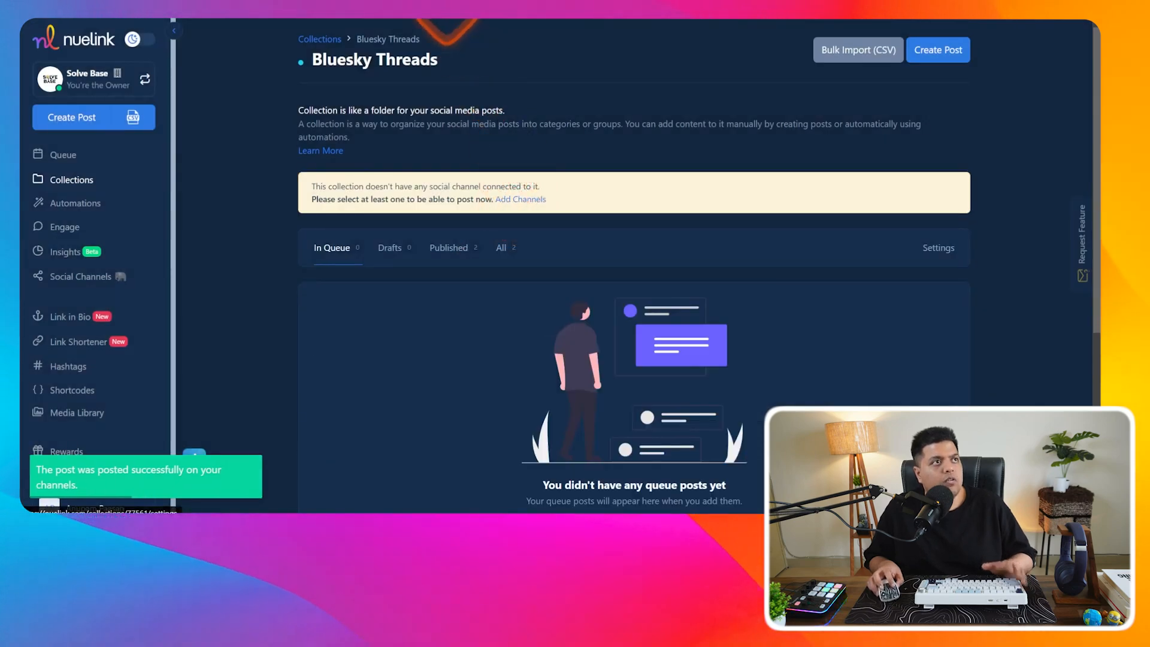
pyautogui.click(446, 7)
pyautogui.click(47, 57)
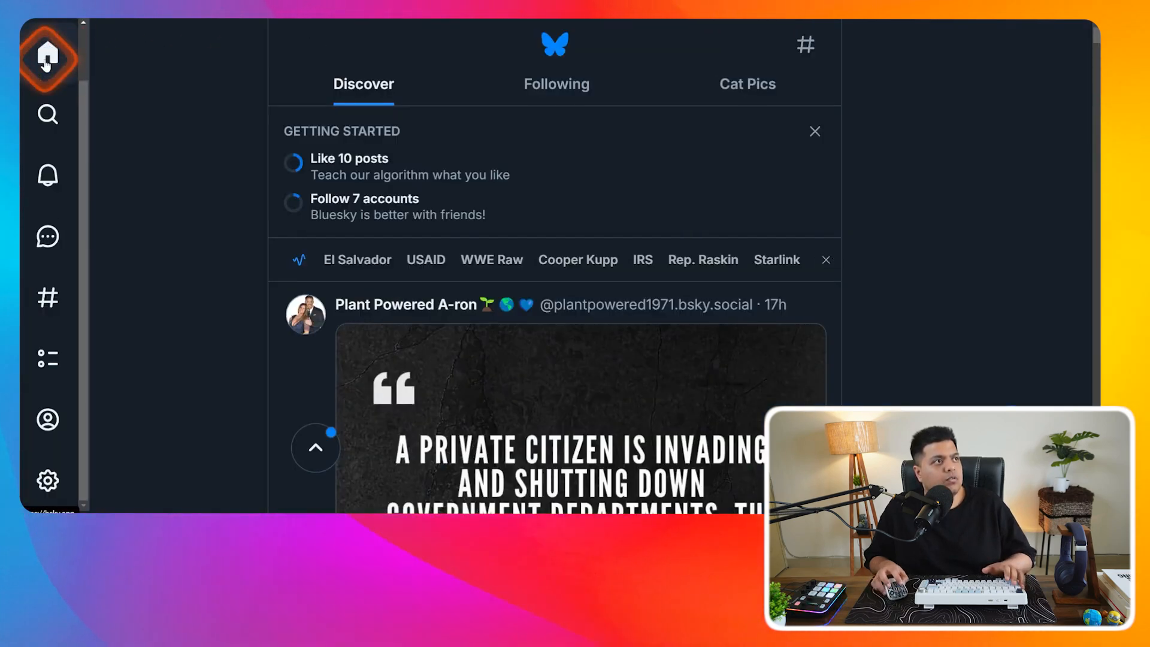
# - Reload the SolveBase profile and open the Test post thread with the study photo and 'Test 1' reply
pyautogui.click(48, 418)
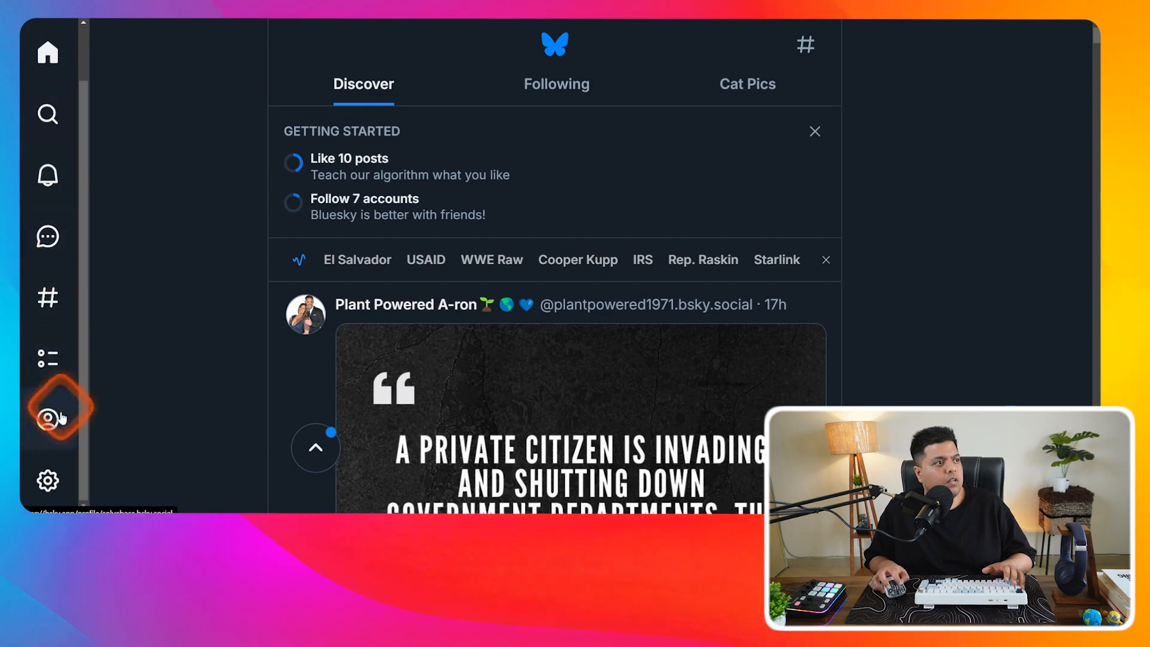
pyautogui.click(185, 382)
pyautogui.scroll(-3, 451, 293)
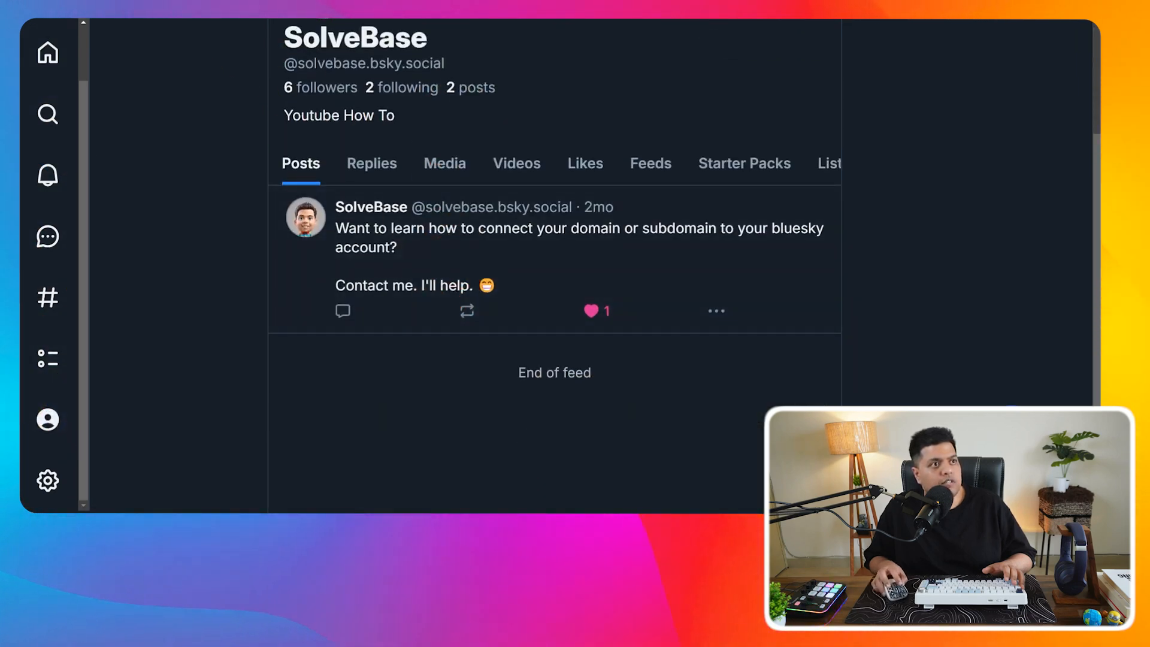
pyautogui.press('F5')
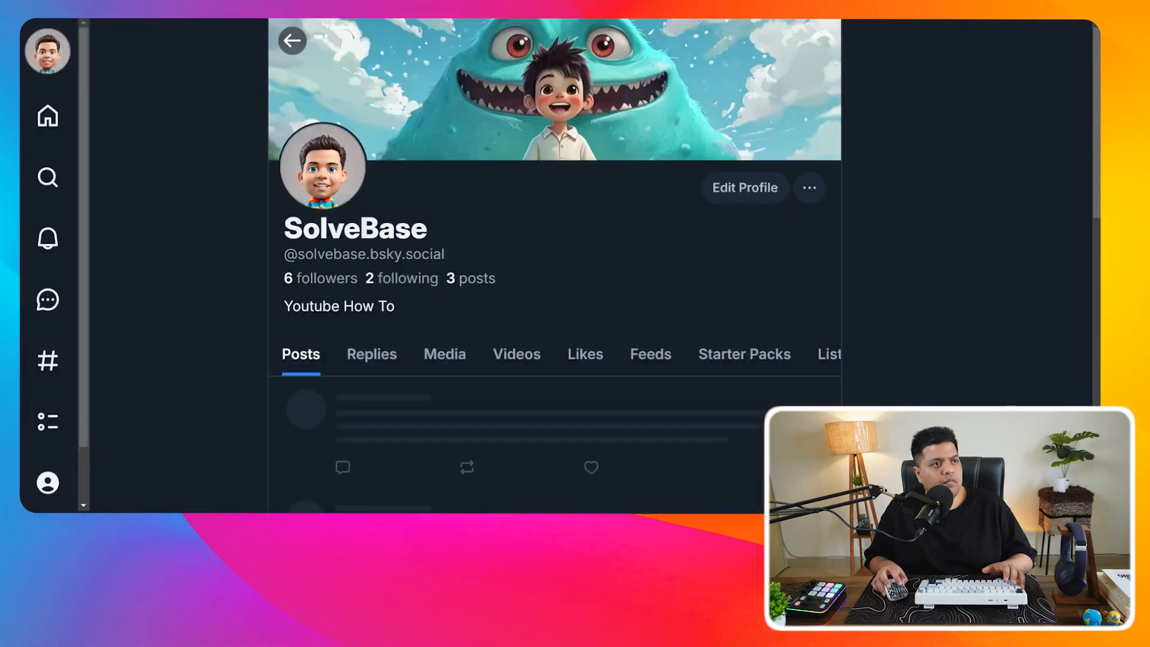
pyautogui.scroll(-4, 589, 251)
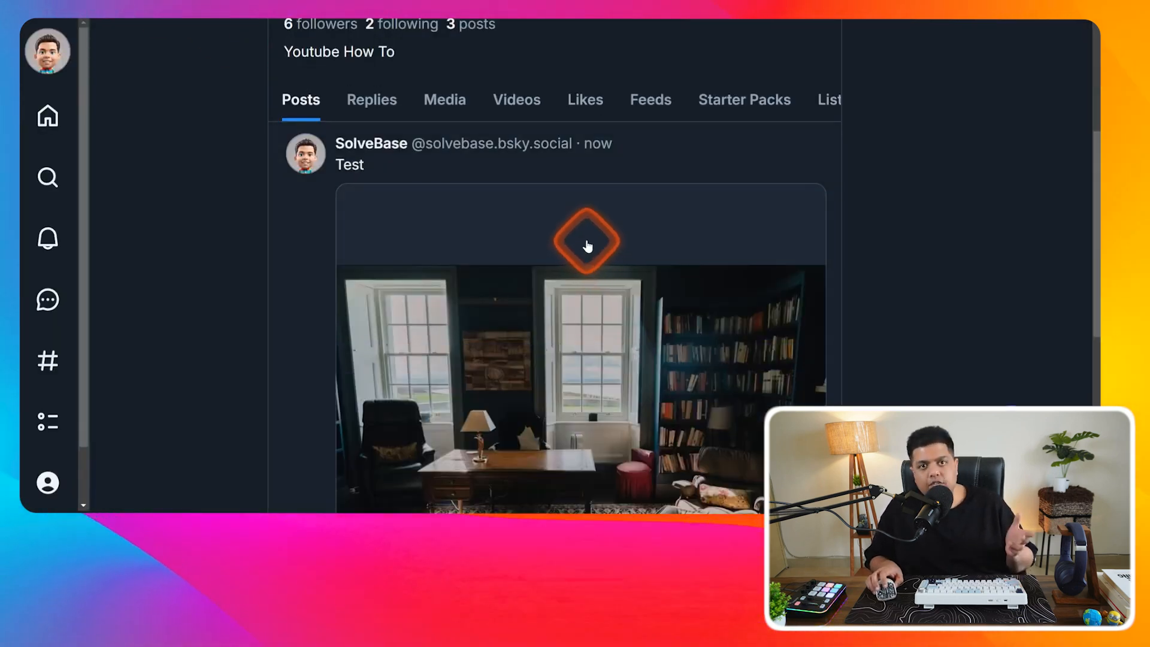
pyautogui.scroll(-2, 588, 258)
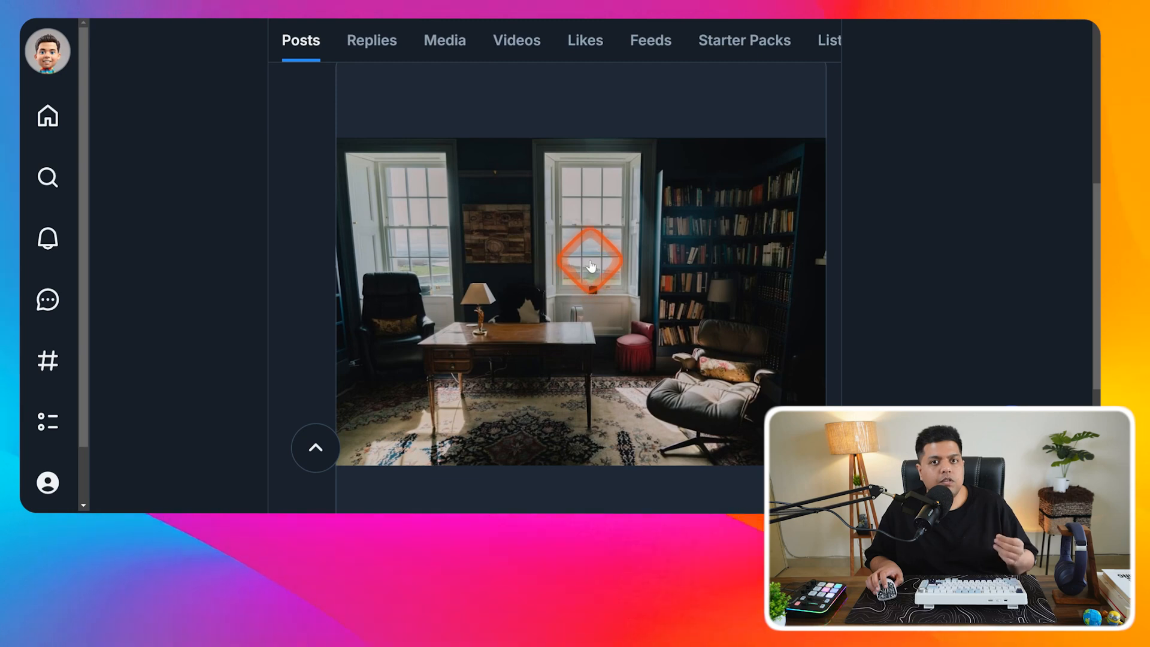
pyautogui.scroll(3, 590, 265)
pyautogui.scroll(-5, 590, 264)
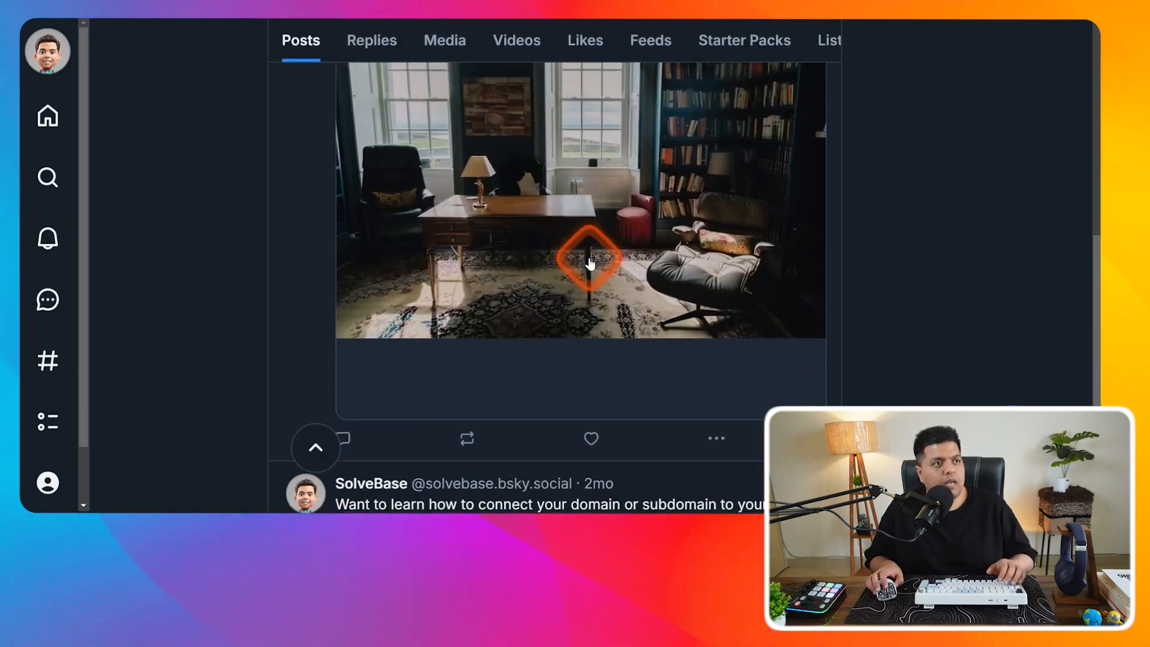
pyautogui.scroll(-1, 590, 262)
pyautogui.scroll(5, 588, 257)
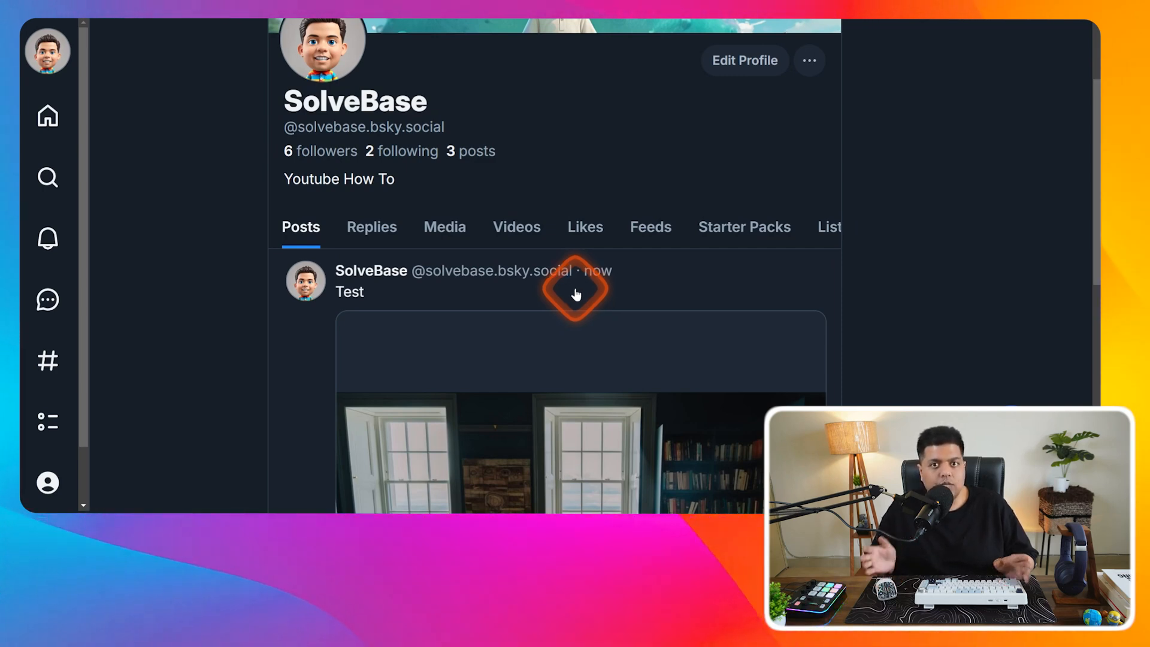
pyautogui.scroll(-3, 576, 292)
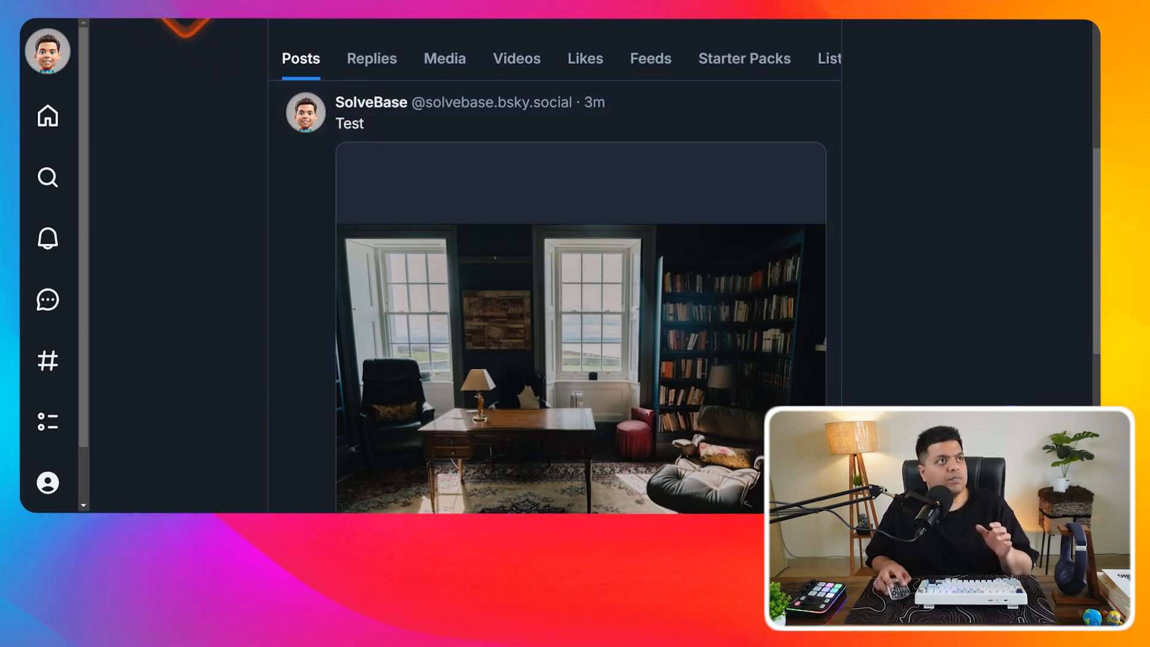
pyautogui.click(323, 159)
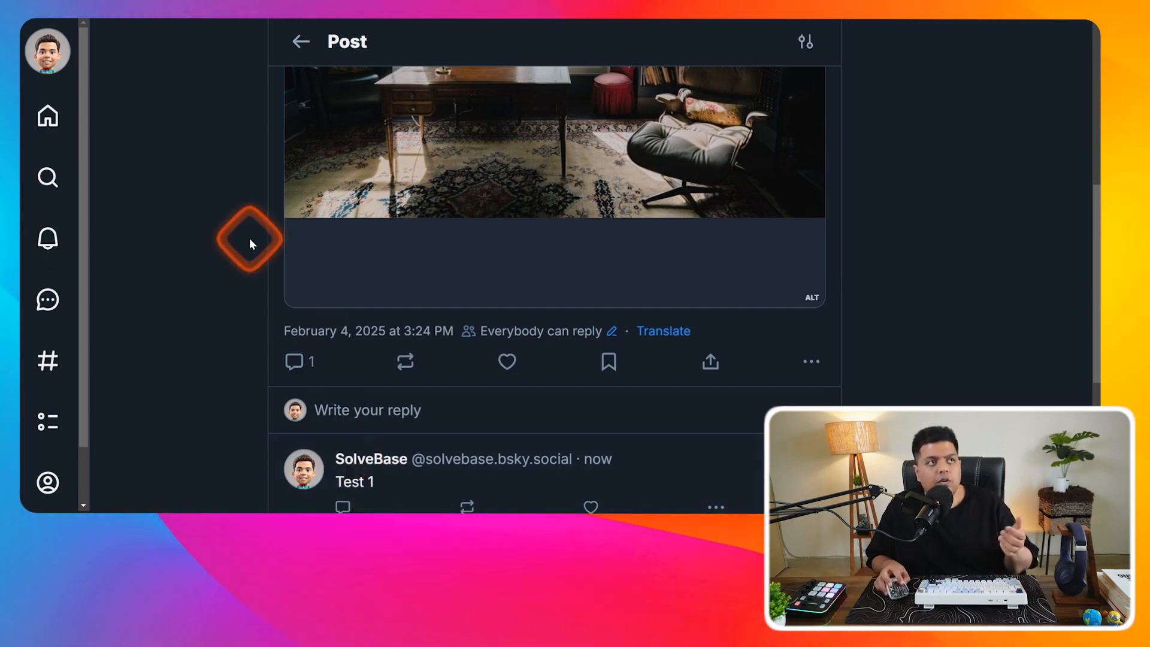
pyautogui.scroll(5, 269, 244)
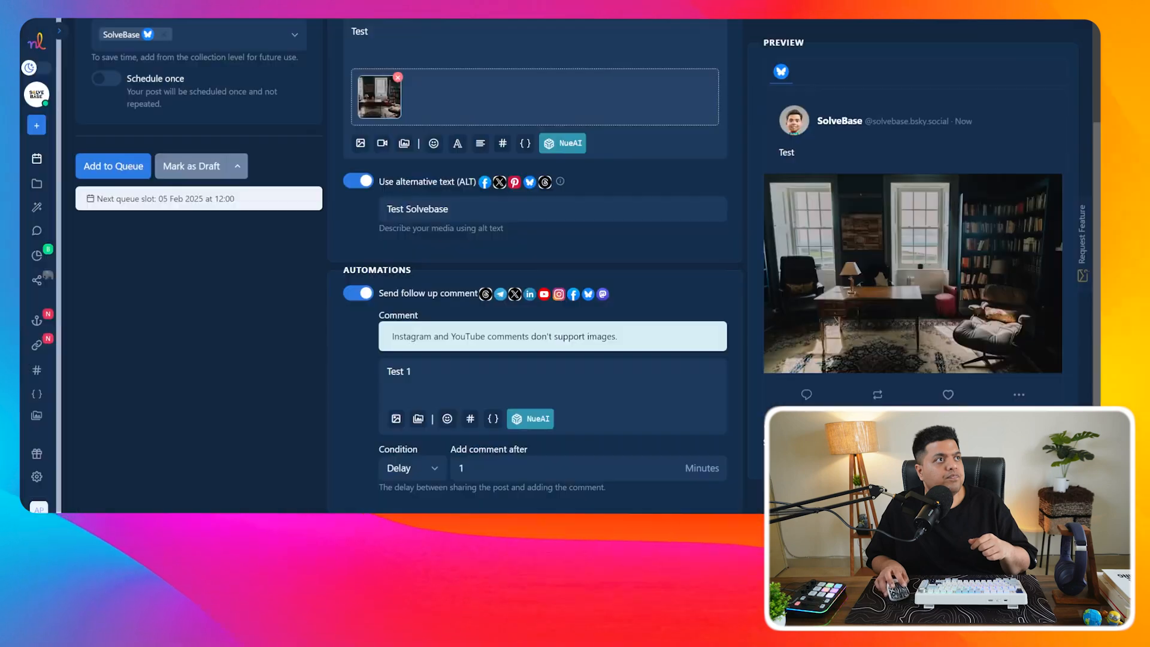
# - Expand the sidebar, confirm closing the post editor, and open the empty Automations page
pyautogui.scroll(2, 263, 289)
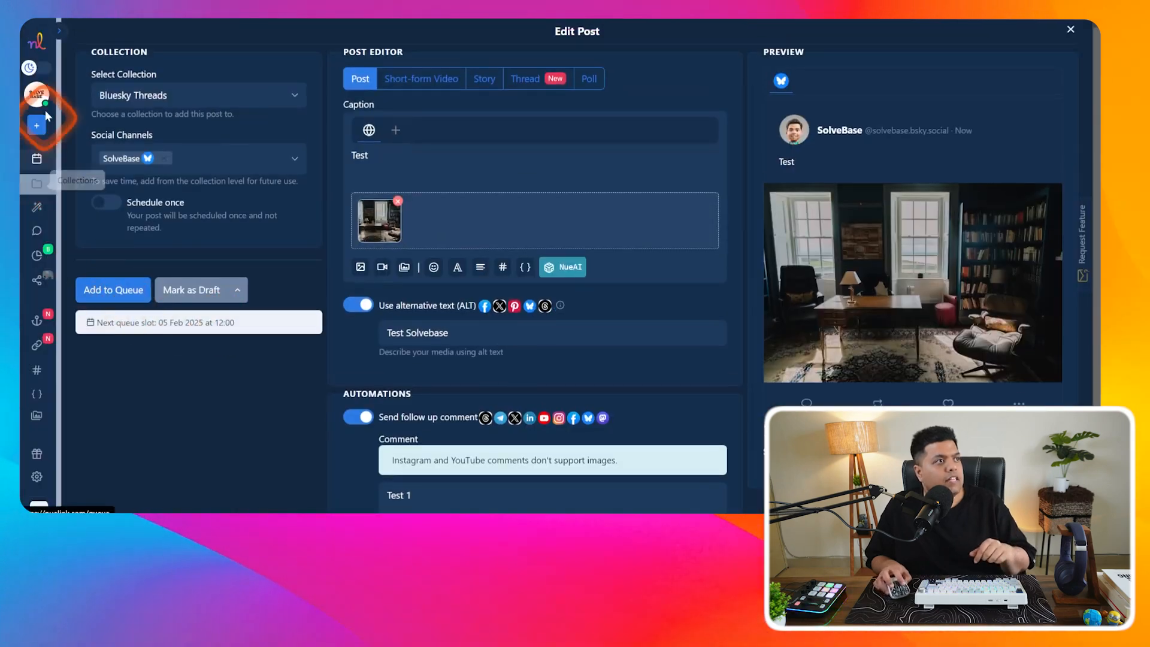
pyautogui.click(59, 37)
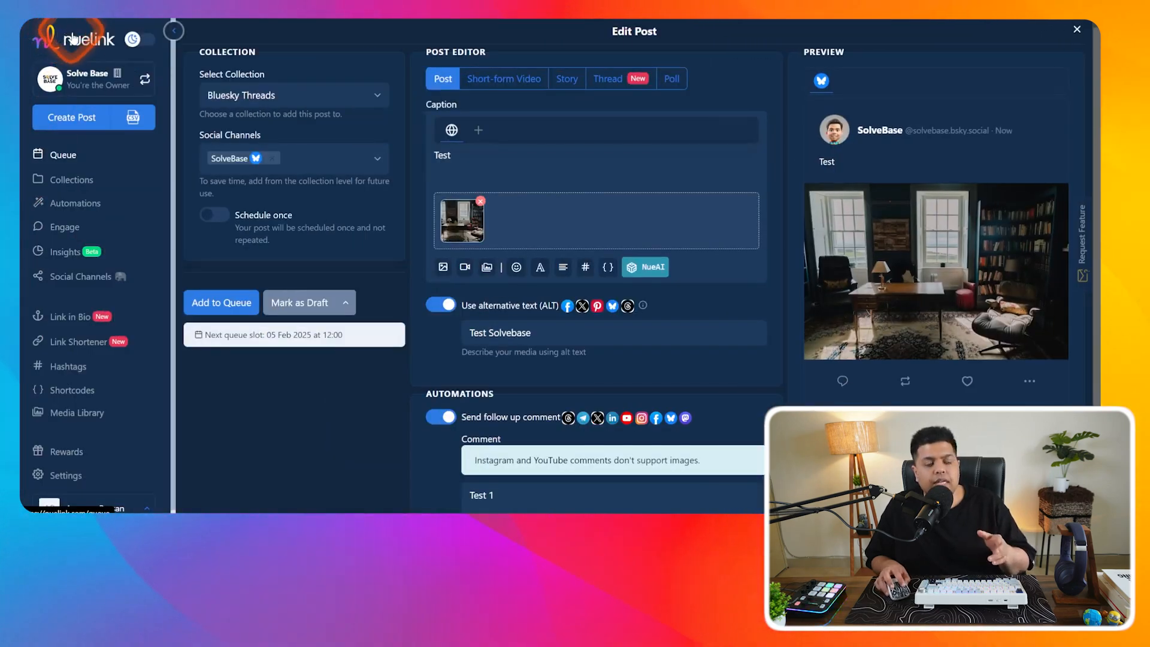
pyautogui.click(75, 205)
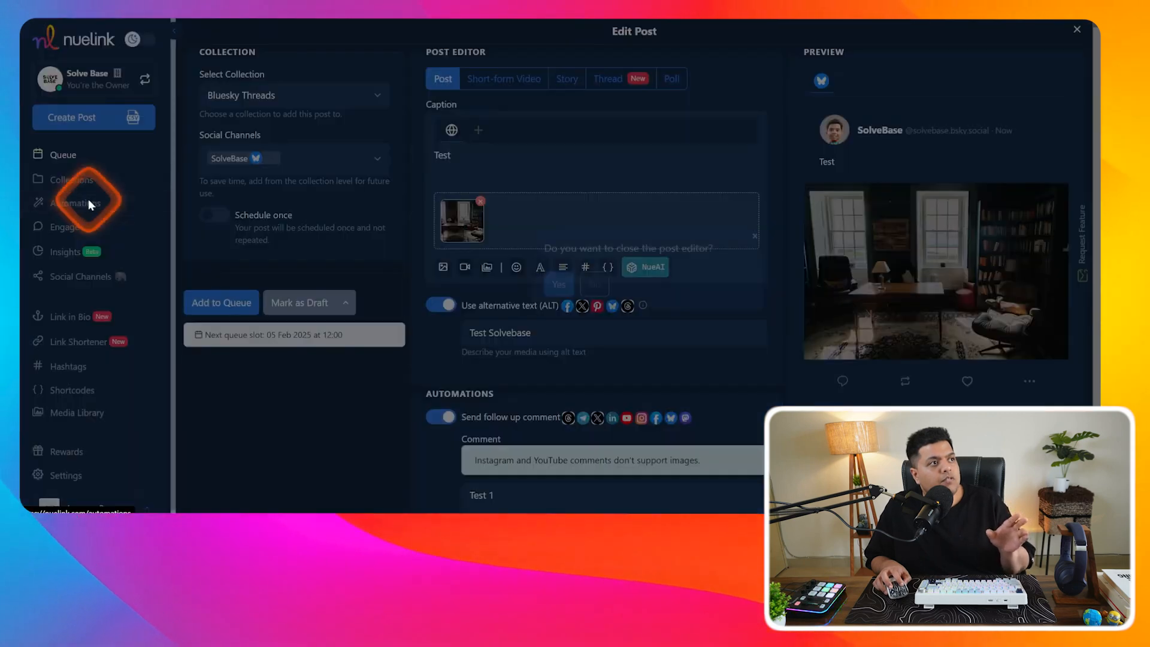
pyautogui.click(472, 285)
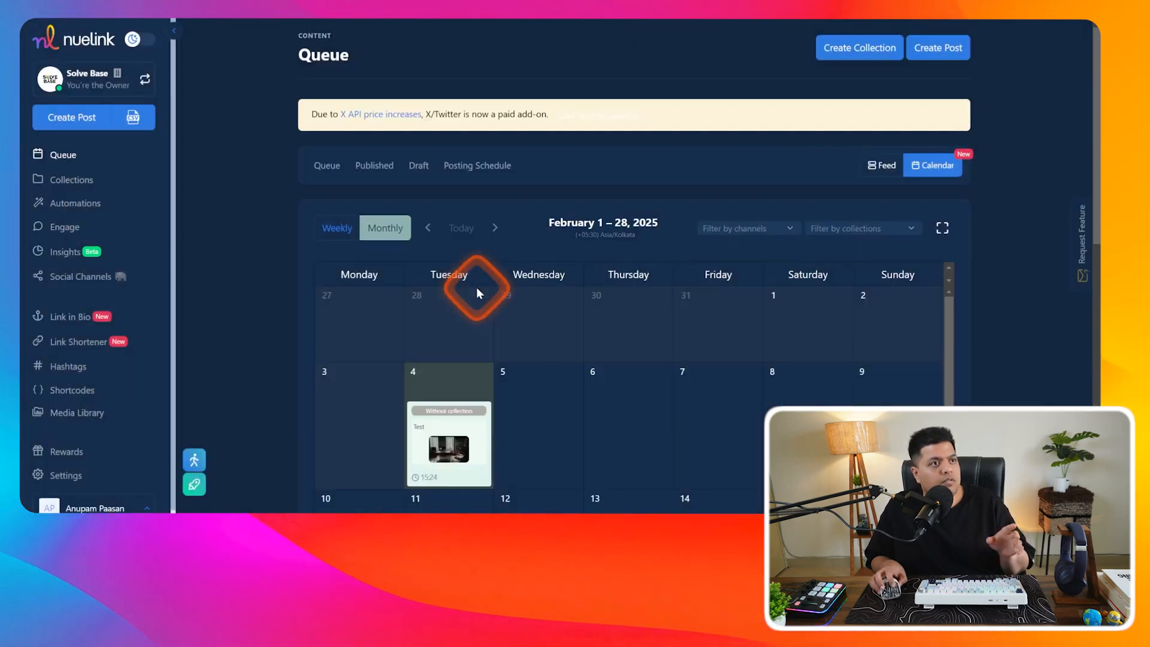
pyautogui.click(134, 204)
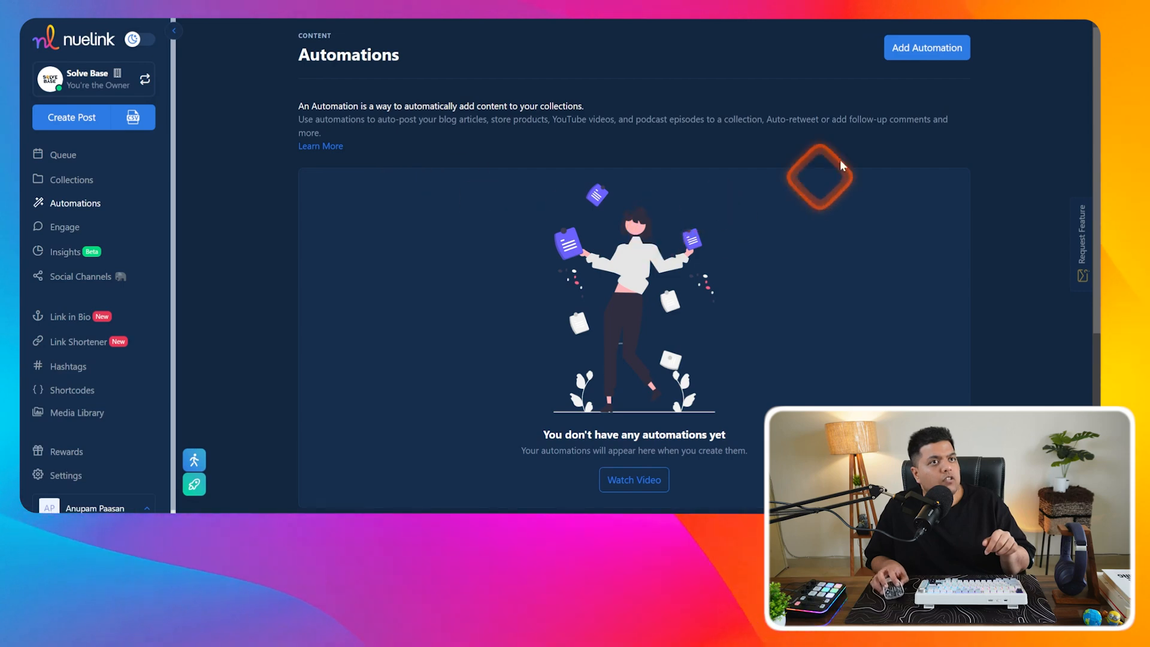
# - Start a new automation and filter to Crosspost options like Bluesky, Pinterest and Threads crossposting
pyautogui.click(911, 46)
pyautogui.moveTo(908, 118); pyautogui.dragTo(911, 392)
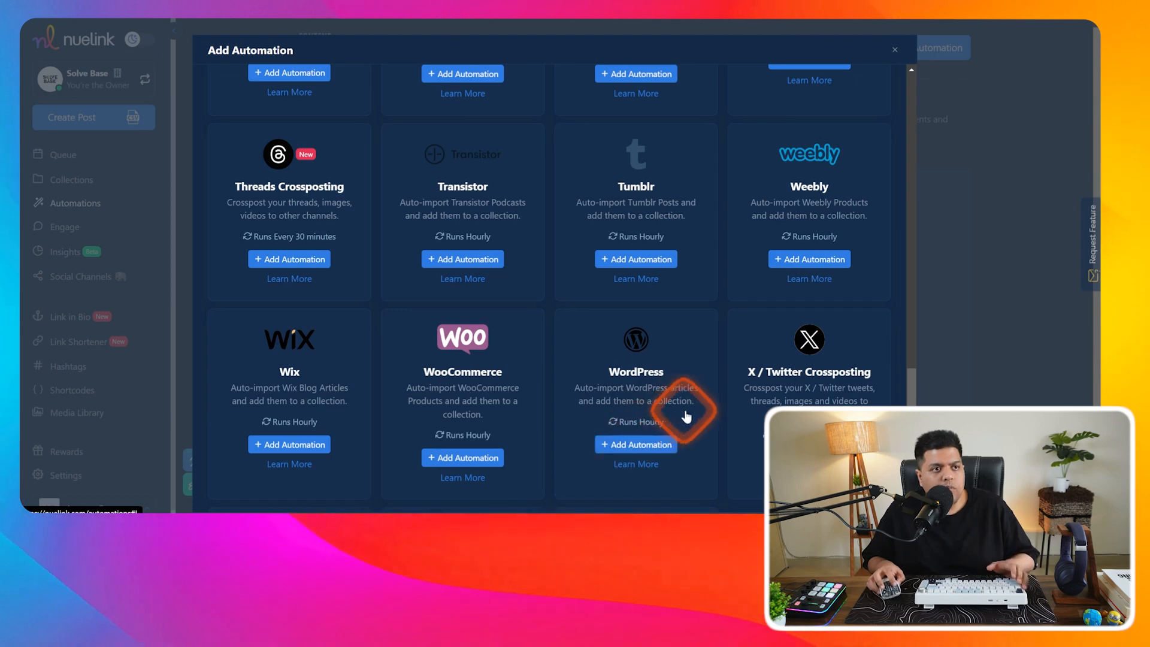
pyautogui.scroll(-1, 707, 410)
pyautogui.scroll(10, 911, 252)
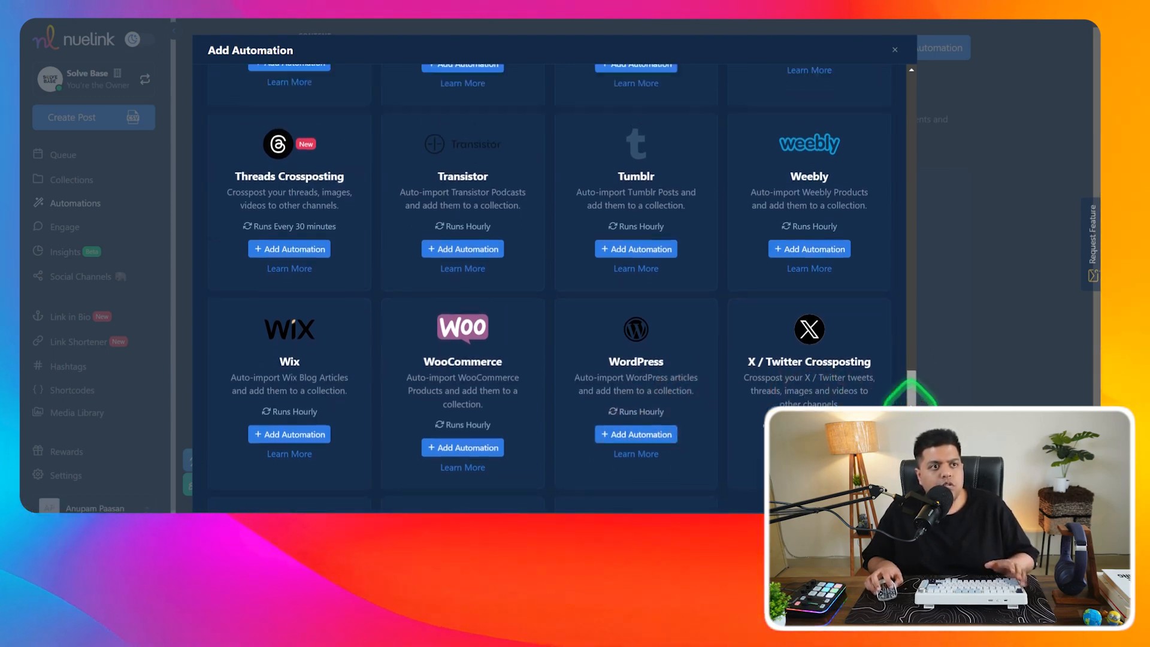
pyautogui.click(518, 147)
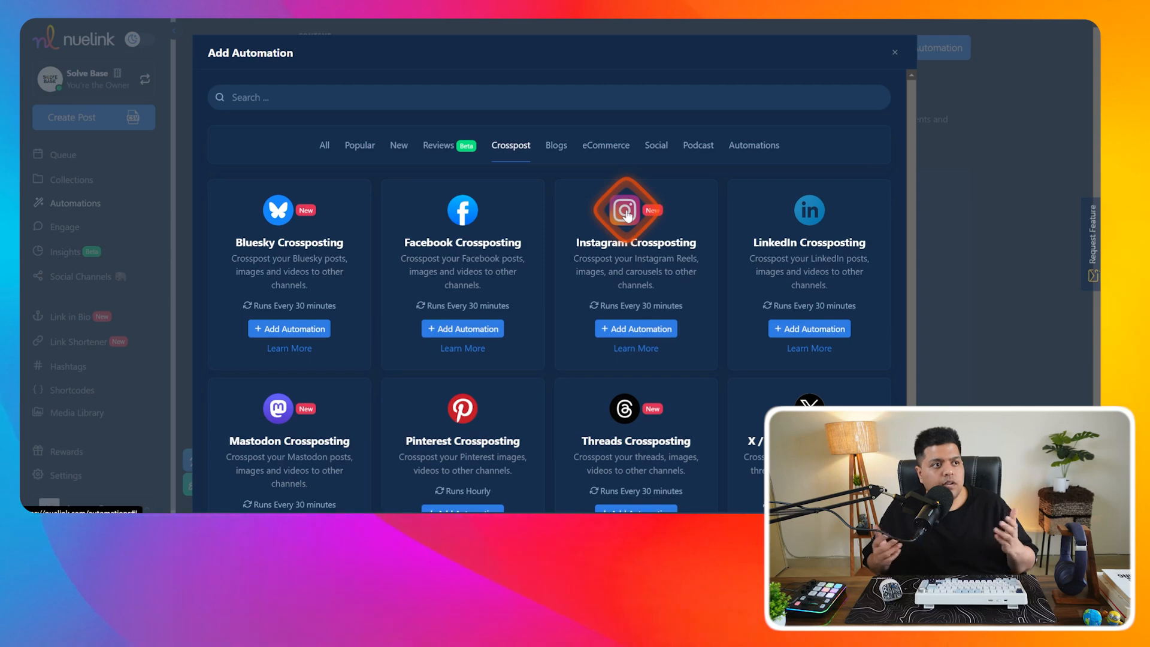
# - Browse the Blogs, Reviews, Social, Podcast and Automations categories of automation types
pyautogui.scroll(-2, 616, 230)
pyautogui.scroll(2, 592, 198)
pyautogui.click(563, 145)
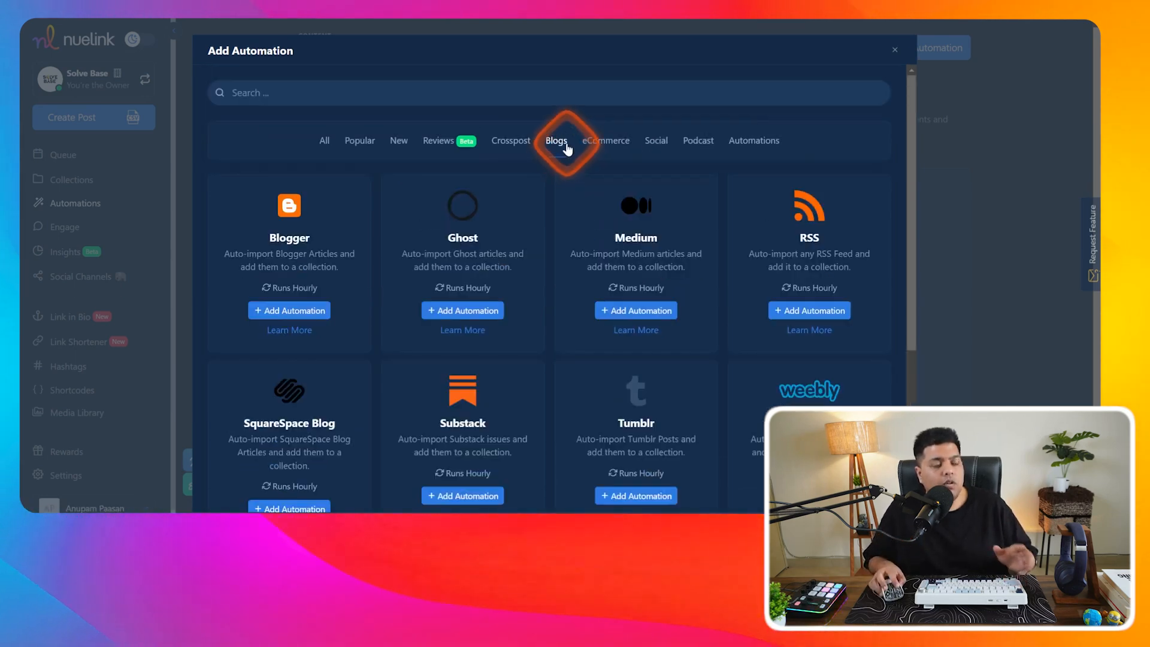
pyautogui.click(444, 141)
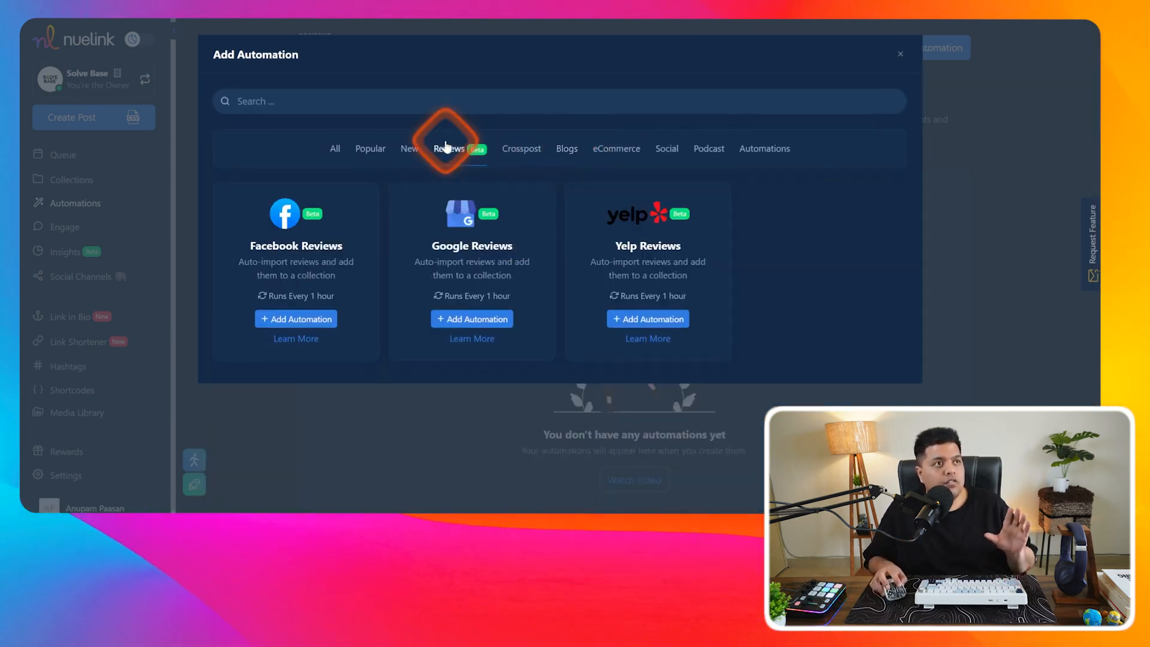
pyautogui.click(661, 161)
pyautogui.click(698, 144)
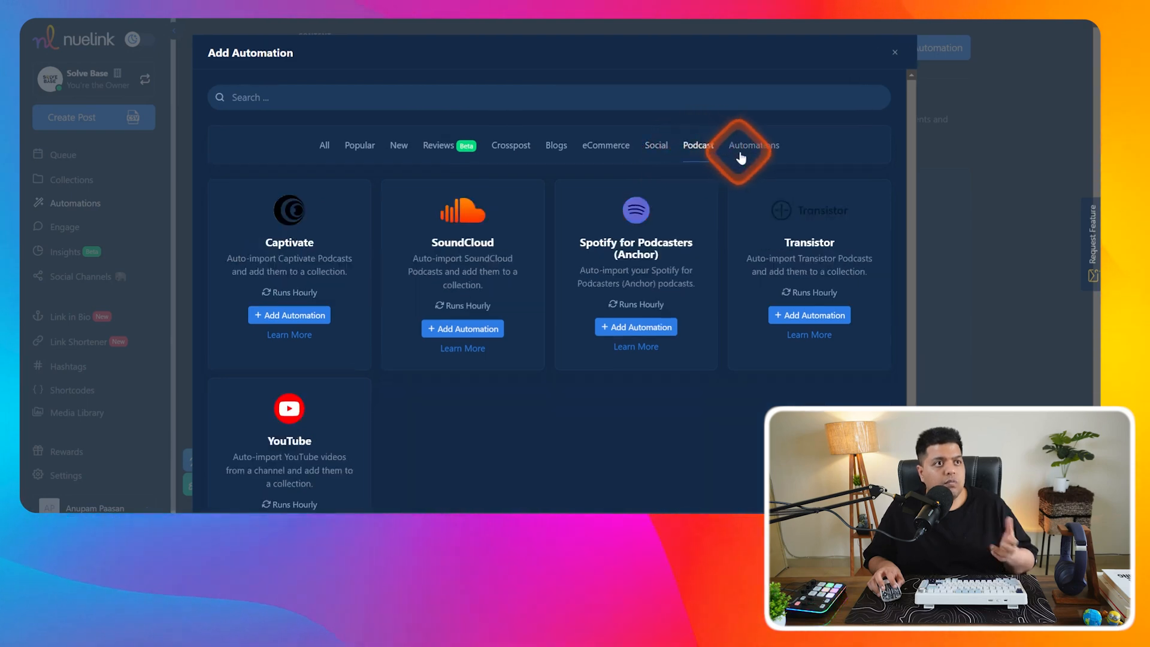
pyautogui.click(748, 144)
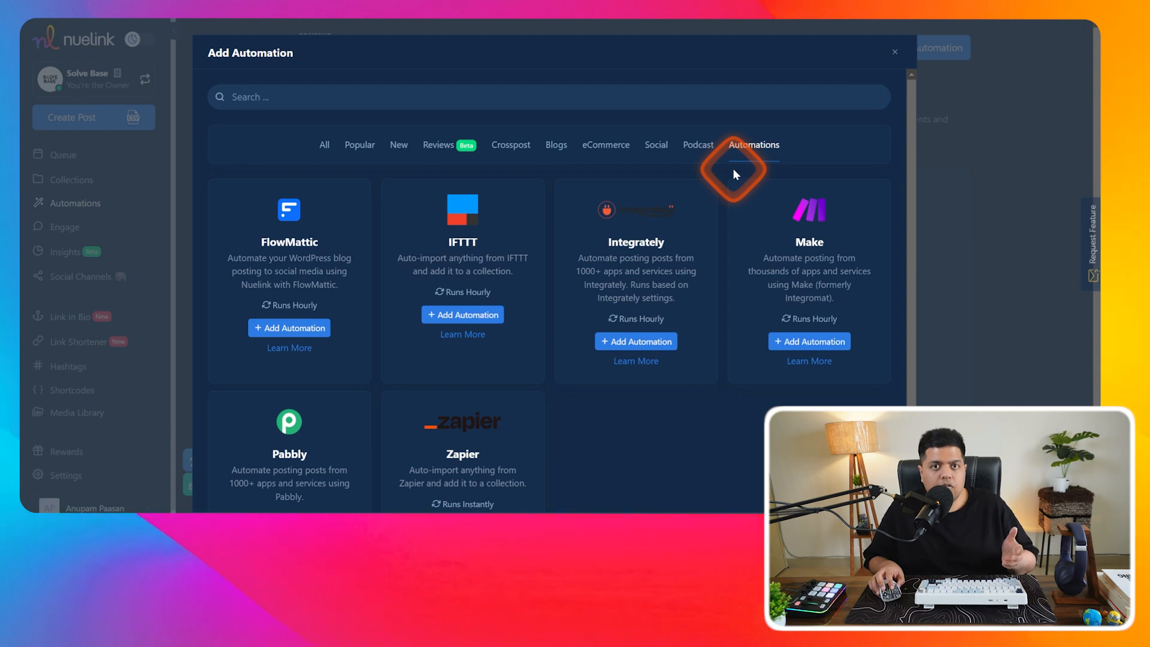
# - View the New category, then Popular, listing RSS, WordPress, Shopify, WooCommerce and Etsy
pyautogui.scroll(-2, 731, 178)
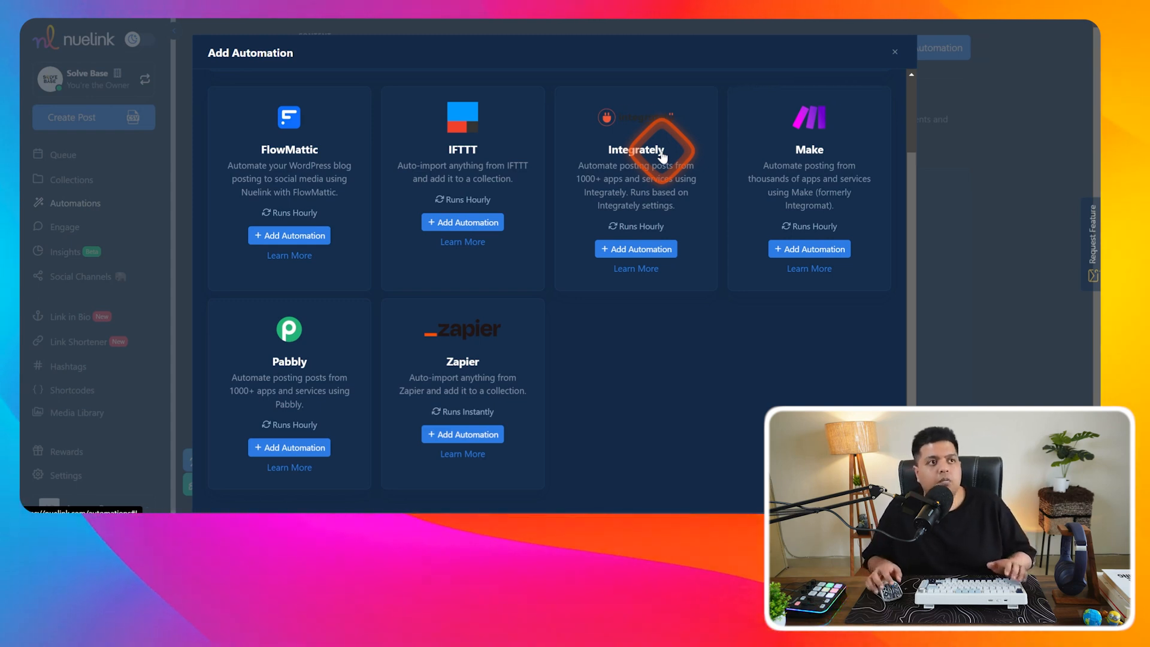
pyautogui.scroll(2, 599, 198)
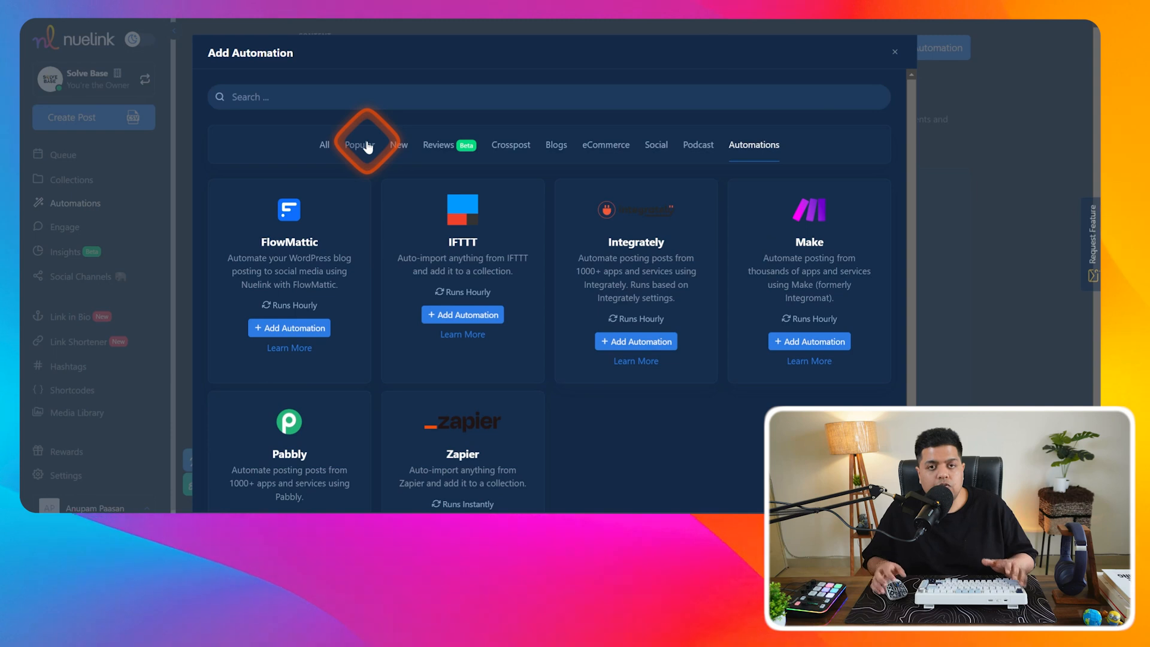
pyautogui.click(396, 144)
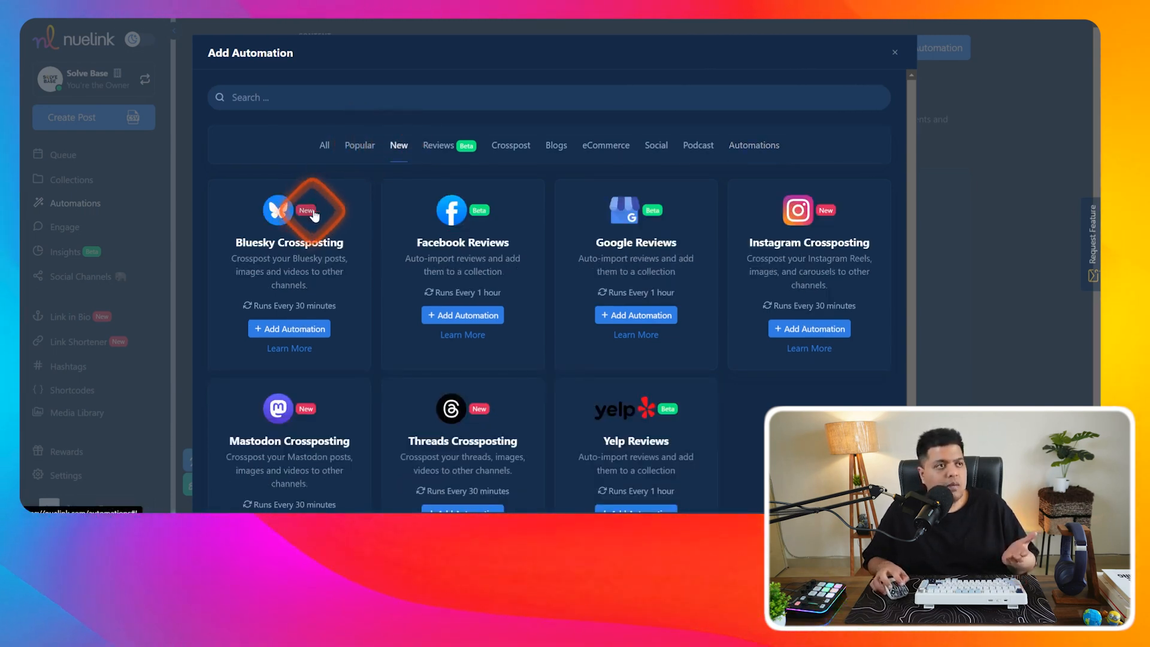
pyautogui.click(352, 147)
pyautogui.scroll(-2, 575, 276)
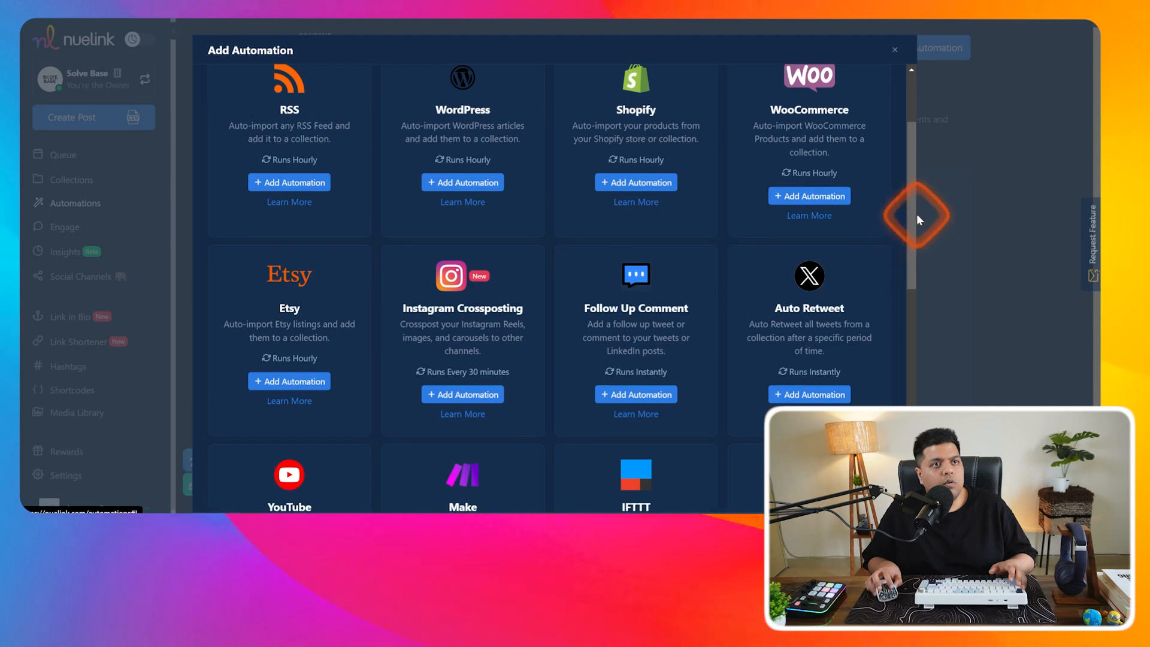
pyautogui.moveTo(910, 207); pyautogui.dragTo(908, 333)
pyautogui.moveTo(911, 373); pyautogui.dragTo(687, 102)
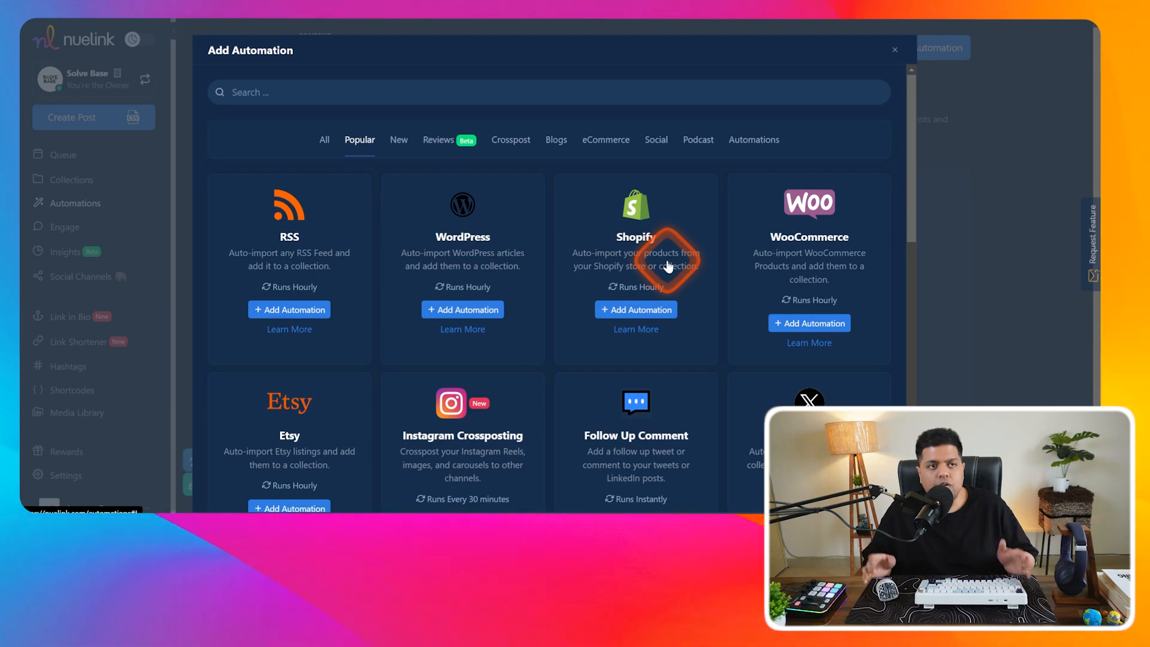
# - Close the Add Automation modal and go to the Engage page for replying to comments
pyautogui.click(138, 223)
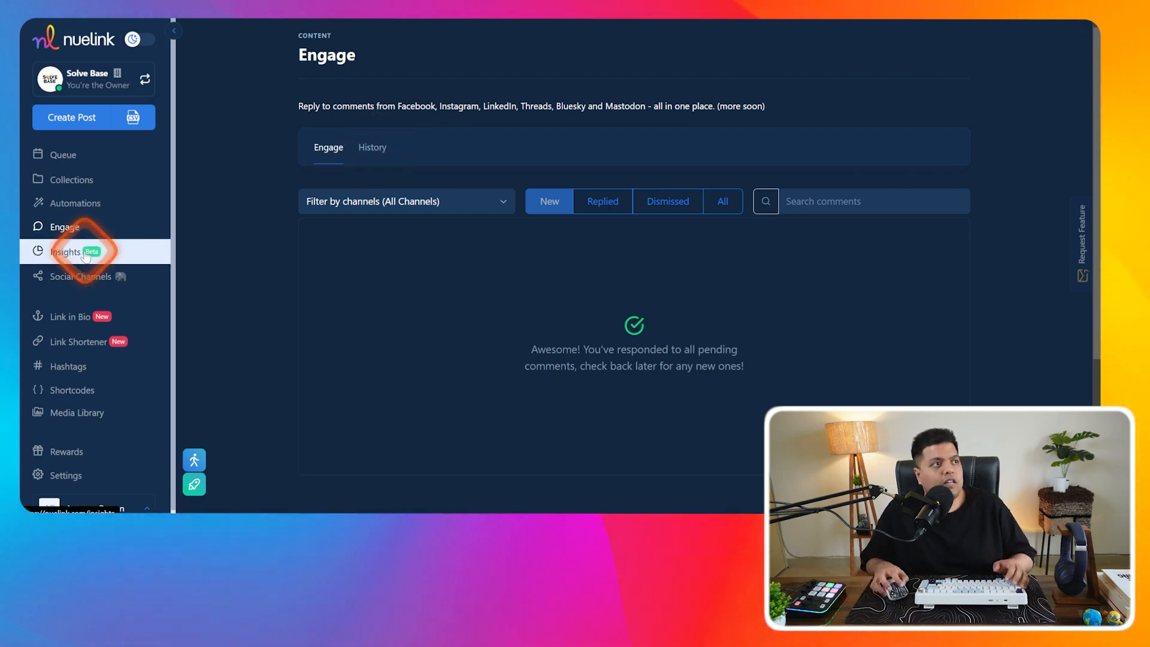
# - Open the Insights analytics page and scroll through the report
pyautogui.click(85, 255)
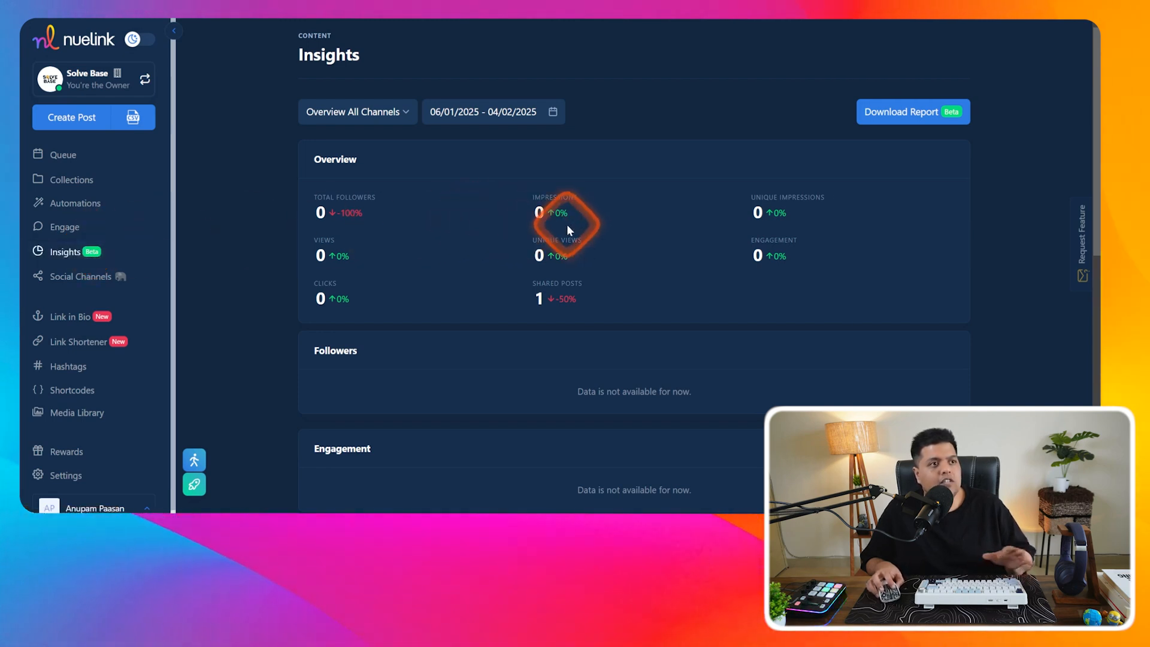
pyautogui.scroll(-2, 616, 287)
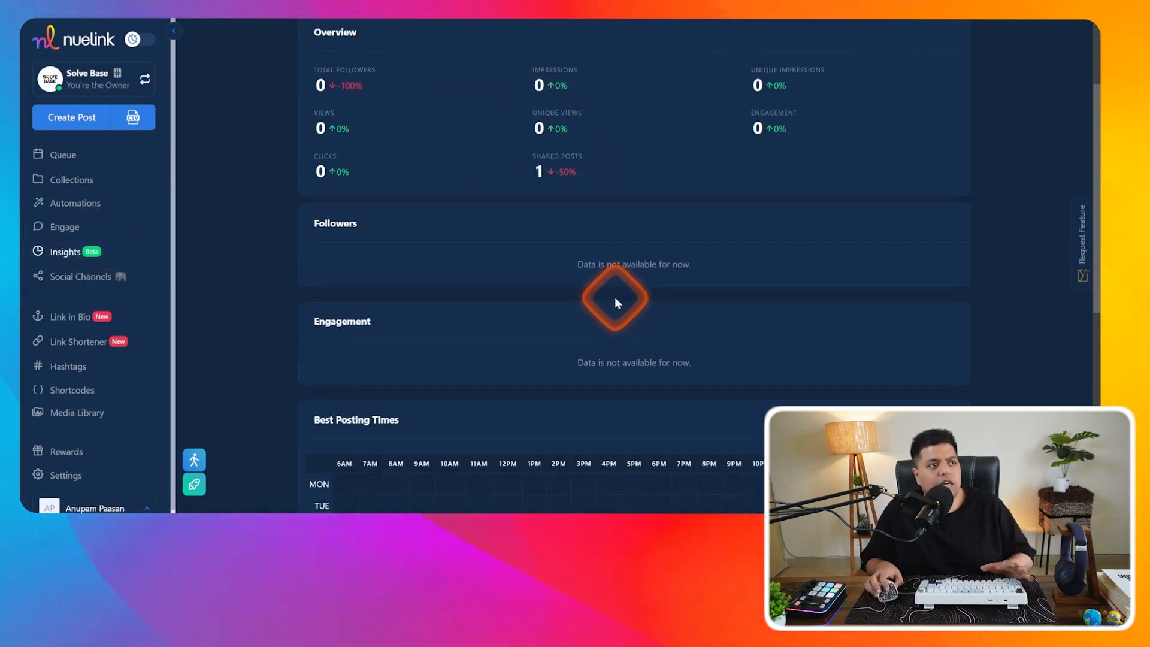
pyautogui.scroll(2, 616, 299)
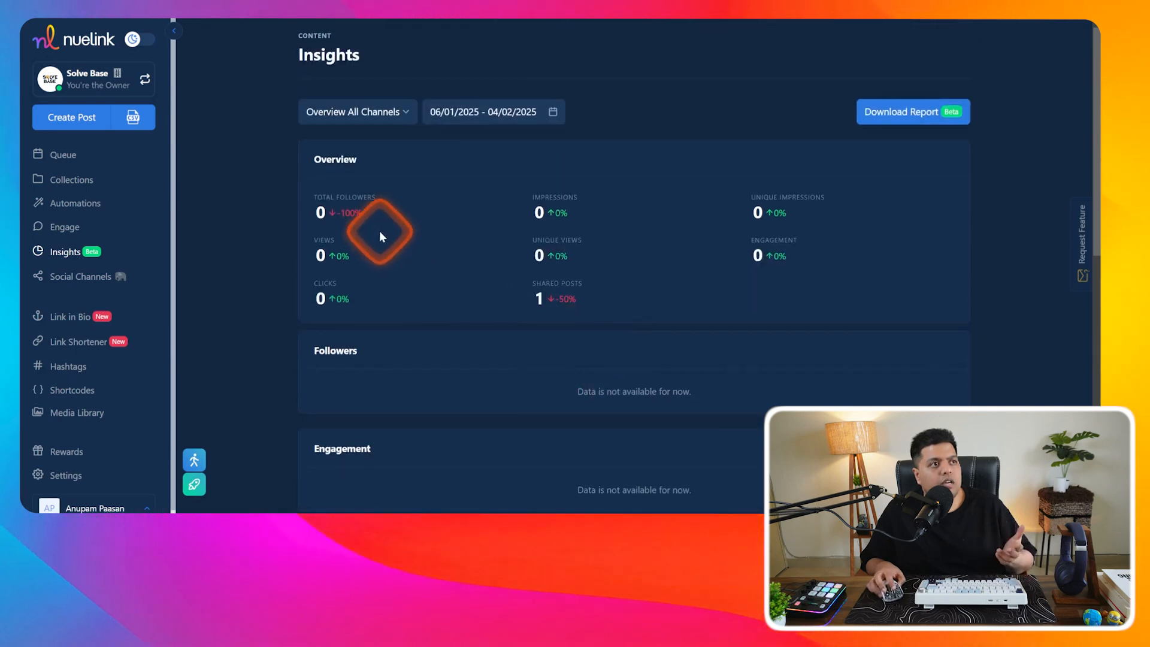
pyautogui.scroll(-5, 419, 264)
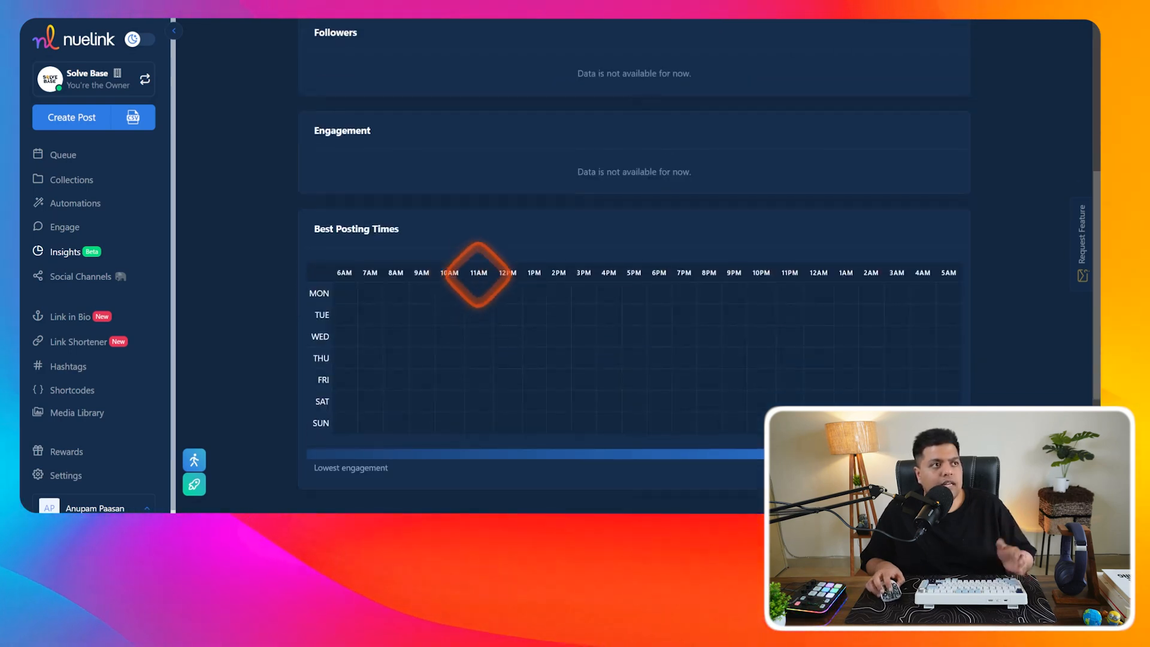
pyautogui.scroll(2, 527, 286)
pyautogui.scroll(3, 616, 310)
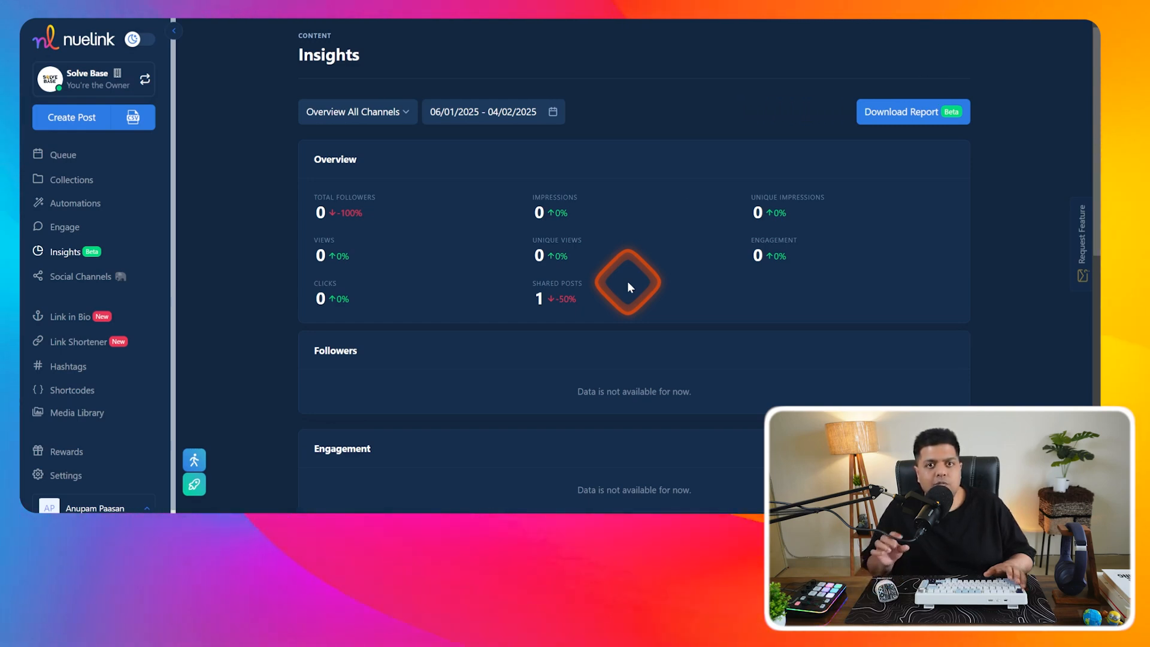
pyautogui.scroll(-4, 599, 298)
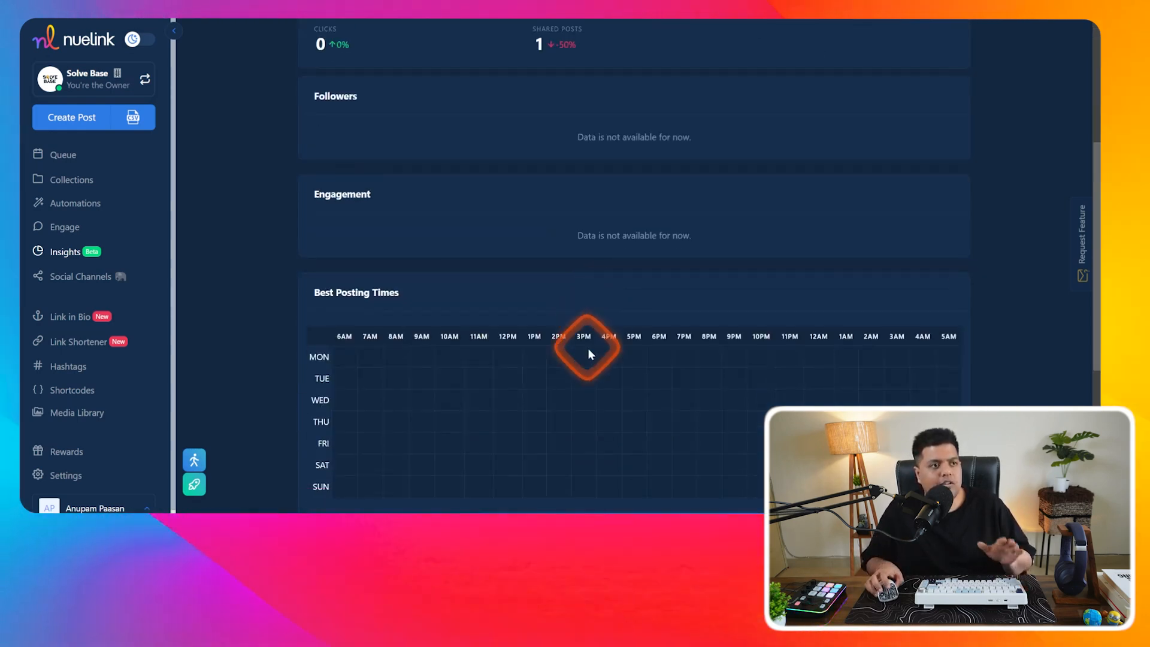
pyautogui.scroll(3, 633, 418)
pyautogui.scroll(1, 443, 138)
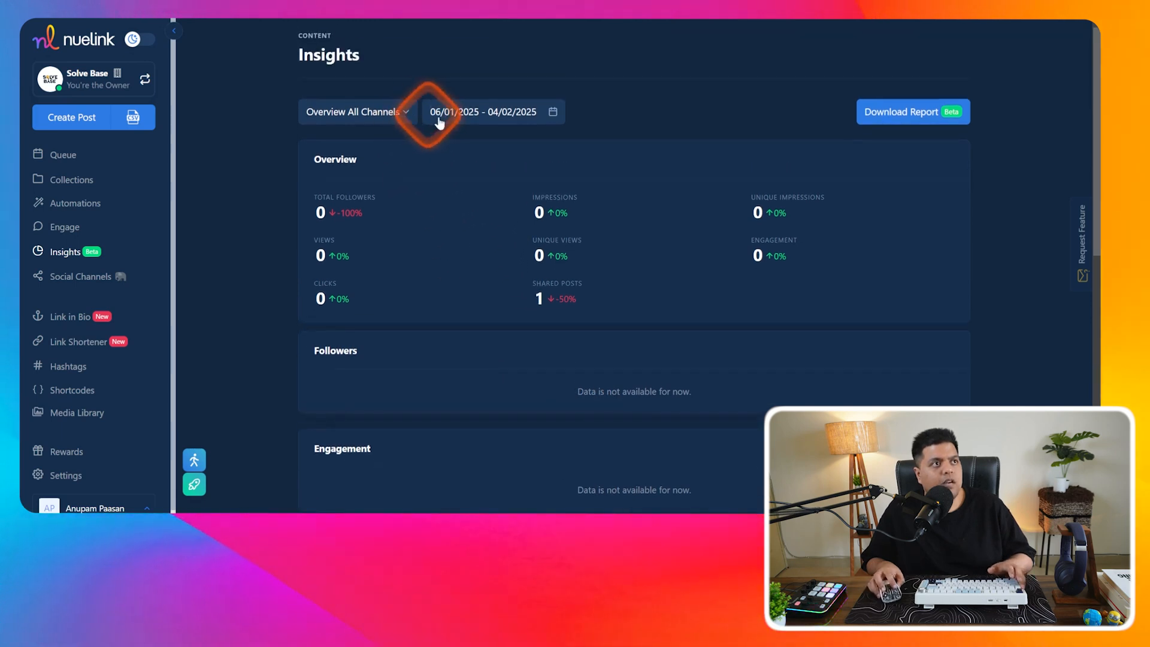
# - Try the Insights date range calendar and channel filter, then go to Social Channels
pyautogui.click(501, 120)
pyautogui.click(521, 111)
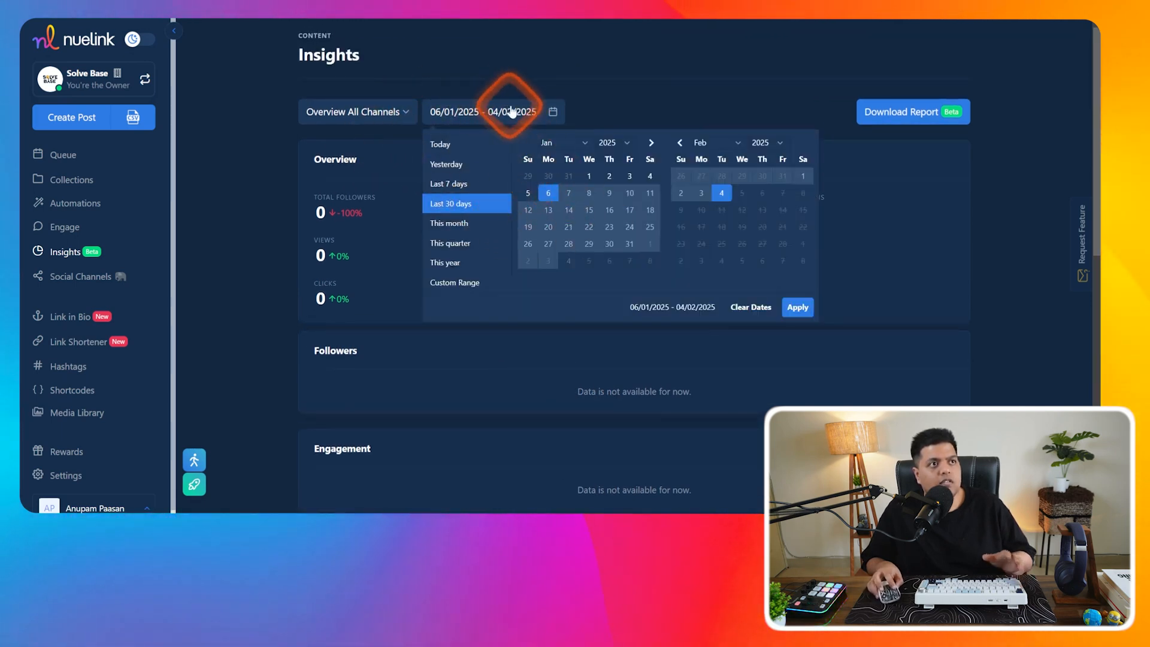
pyautogui.click(615, 106)
pyautogui.click(558, 114)
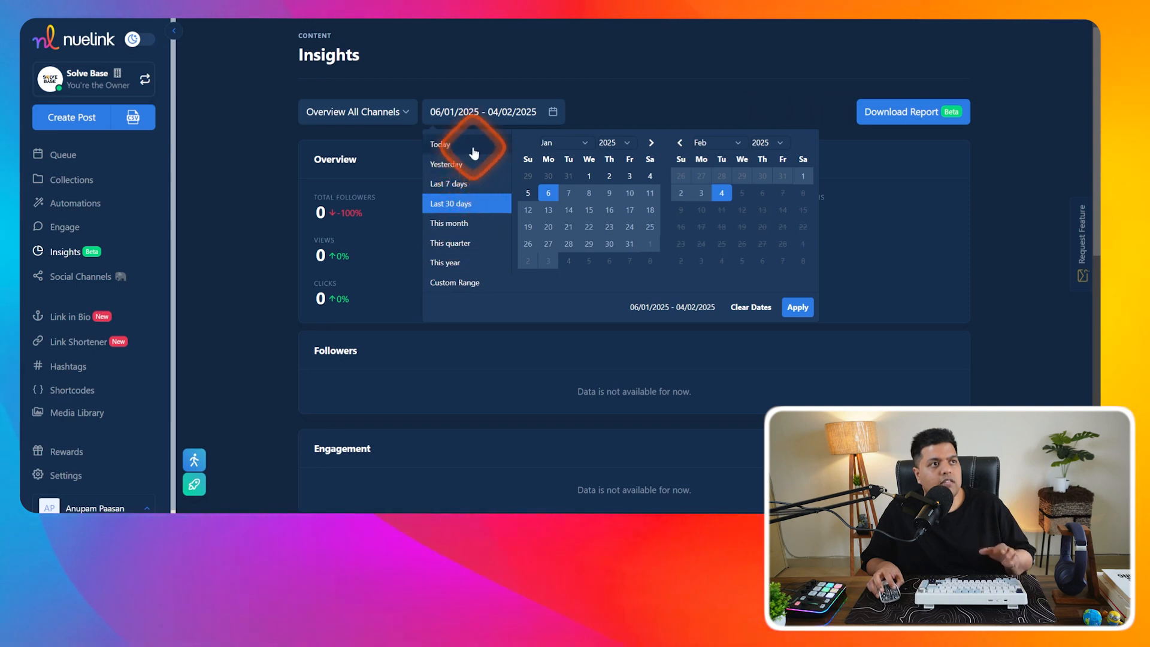
pyautogui.click(401, 113)
pyautogui.click(377, 113)
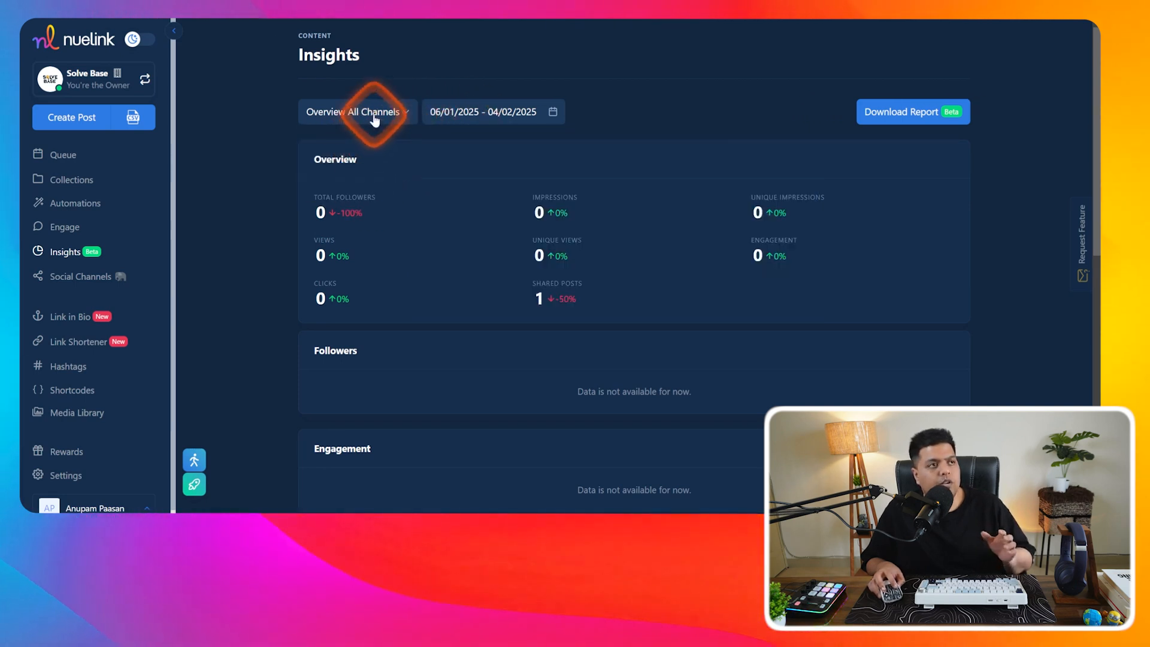
pyautogui.click(378, 113)
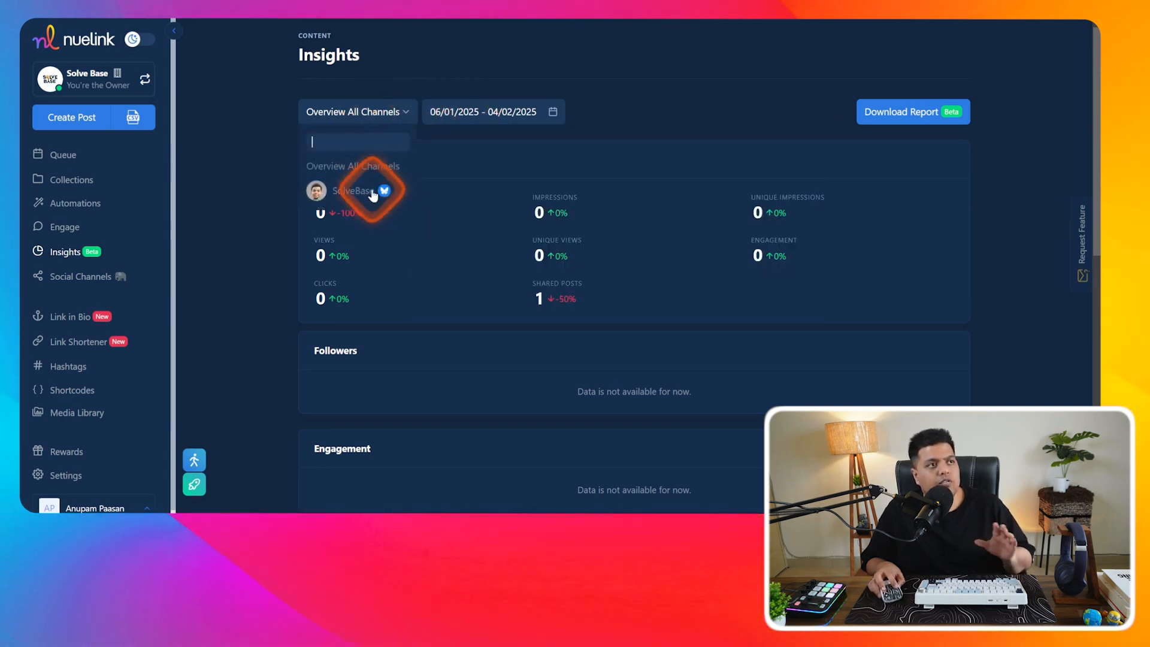
pyautogui.click(398, 115)
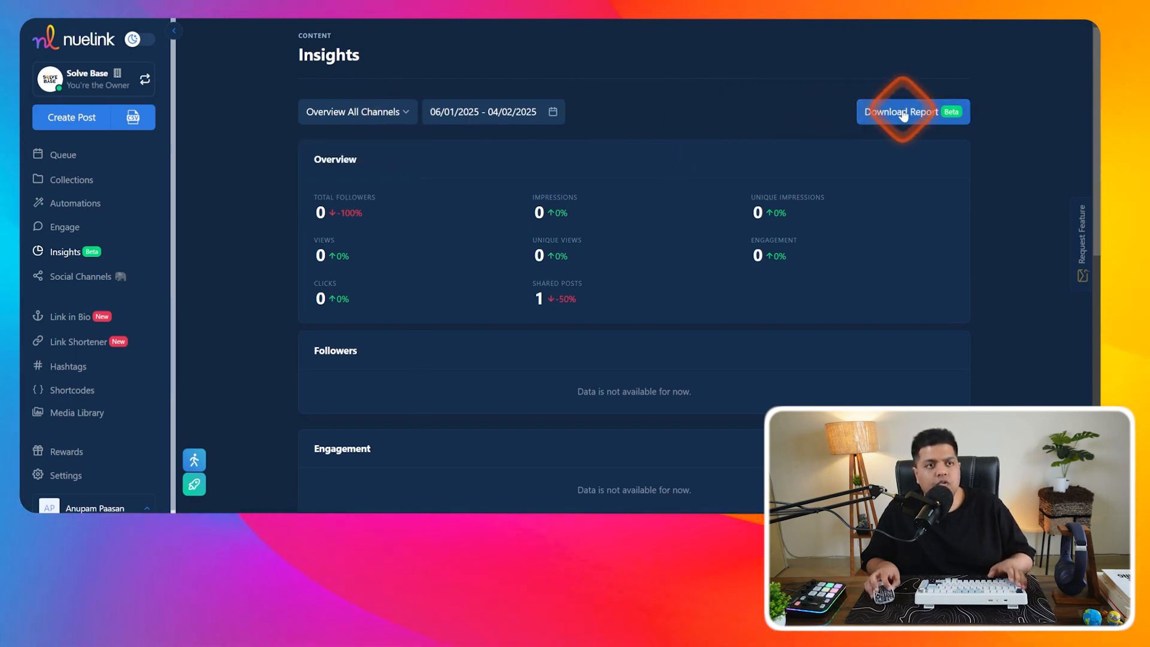
pyautogui.click(114, 277)
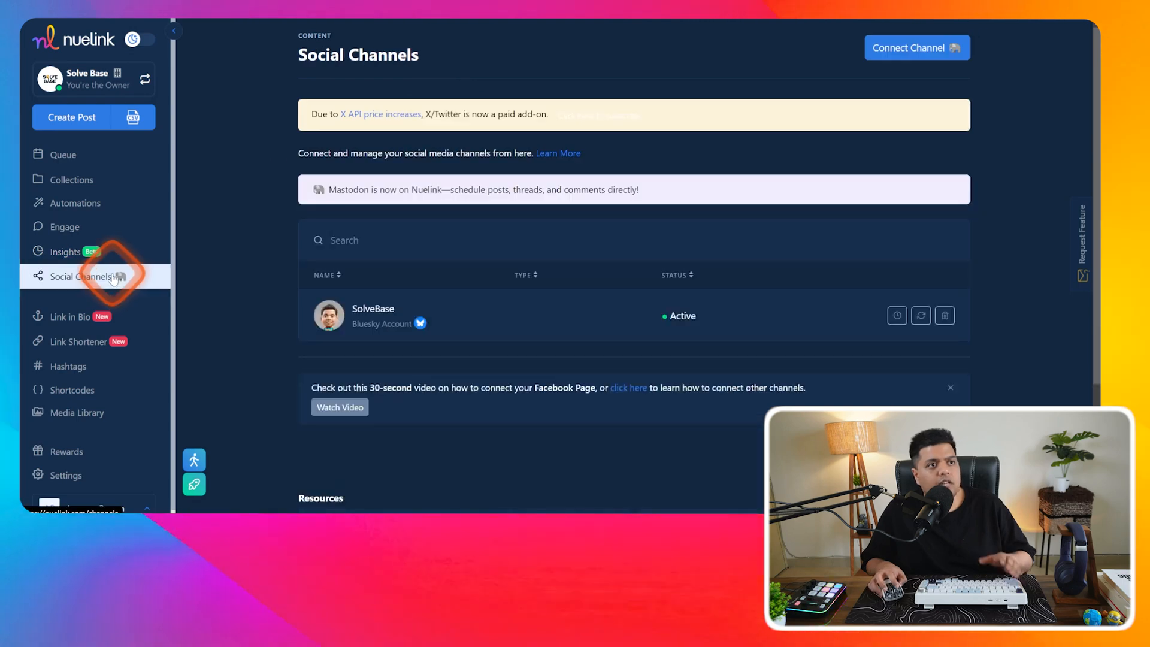
# - Browse the add-channel options and close them without connecting anything
pyautogui.click(940, 47)
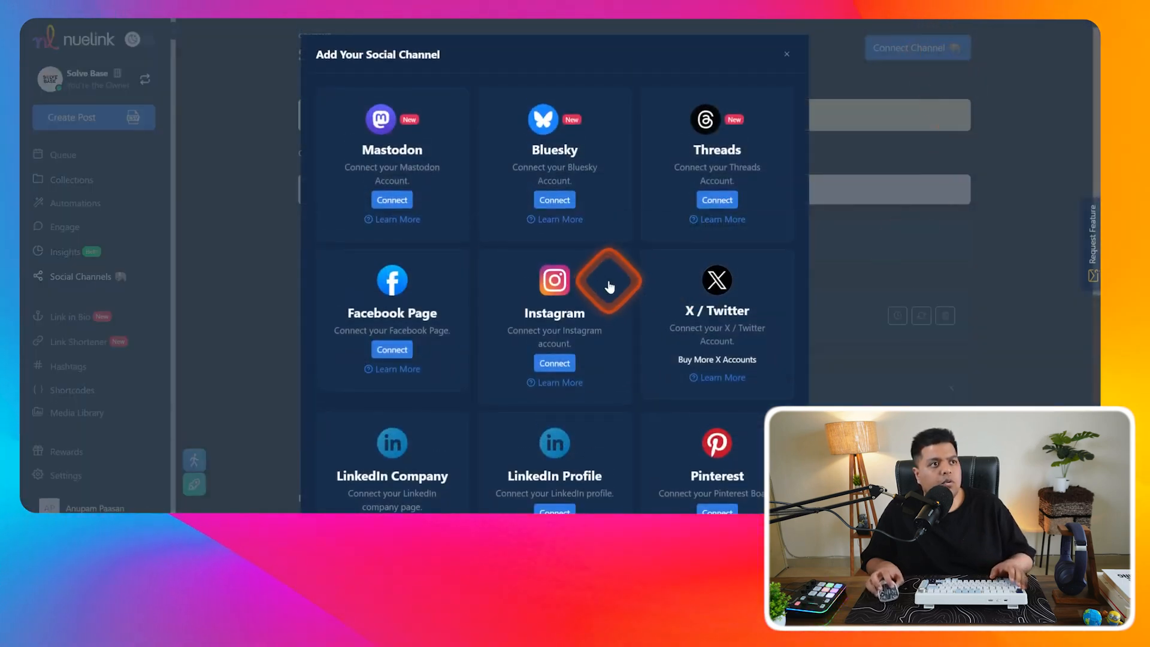
pyautogui.scroll(-5, 610, 286)
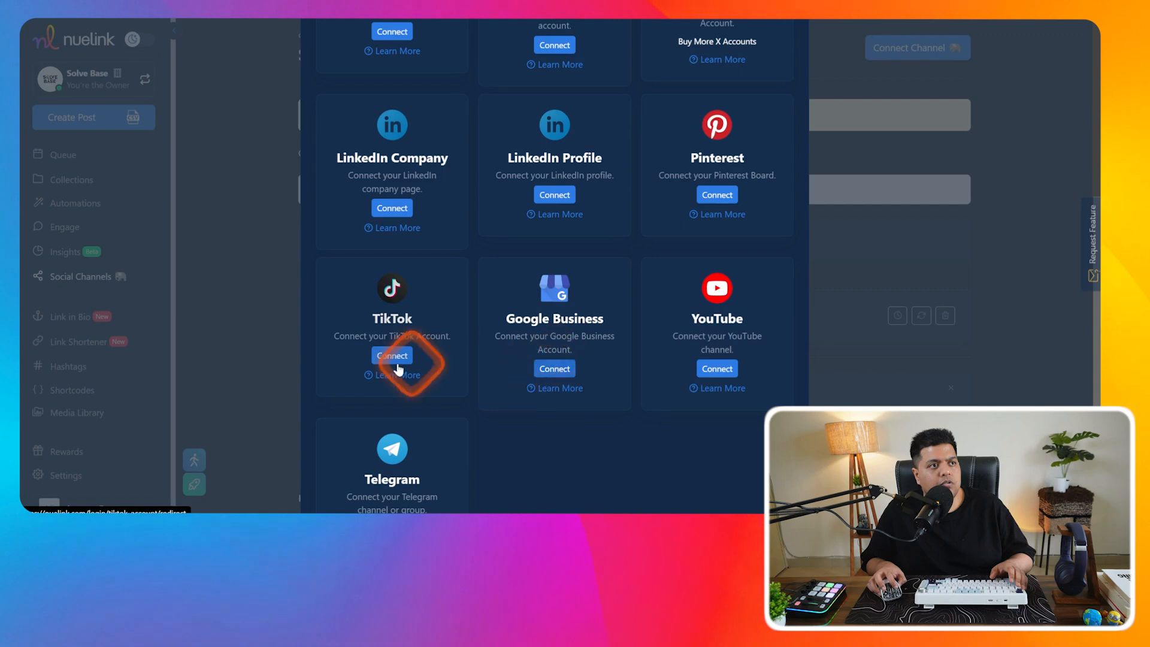
pyautogui.scroll(2, 706, 347)
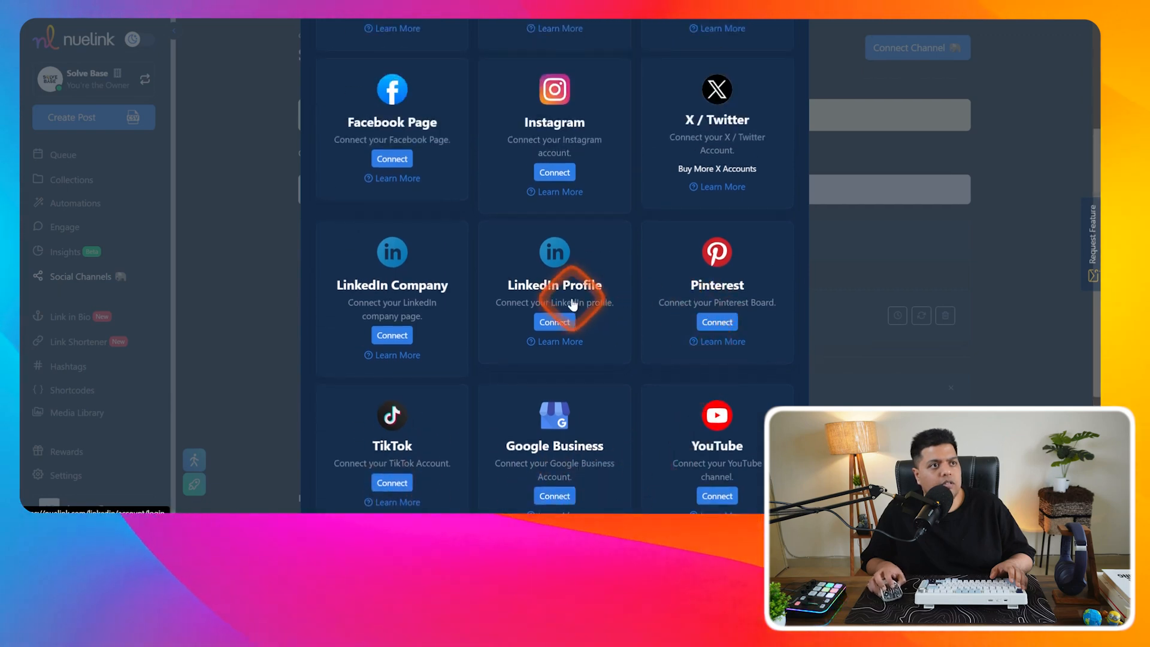
pyautogui.scroll(-2, 742, 367)
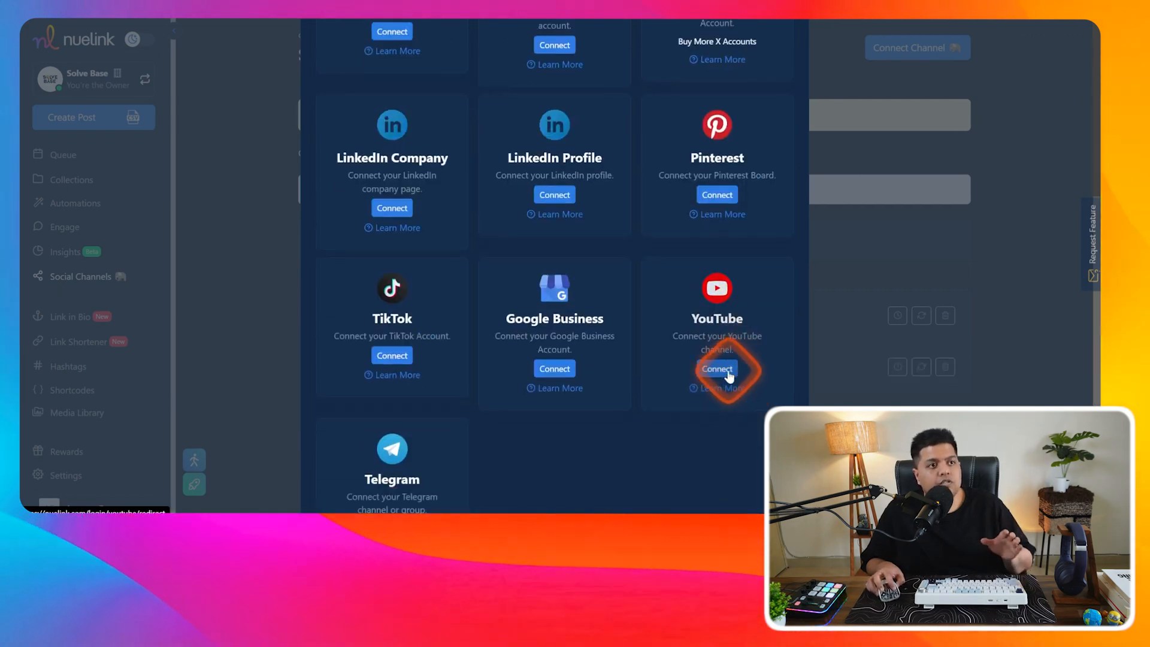
pyautogui.scroll(1, 772, 308)
pyautogui.scroll(4, 810, 342)
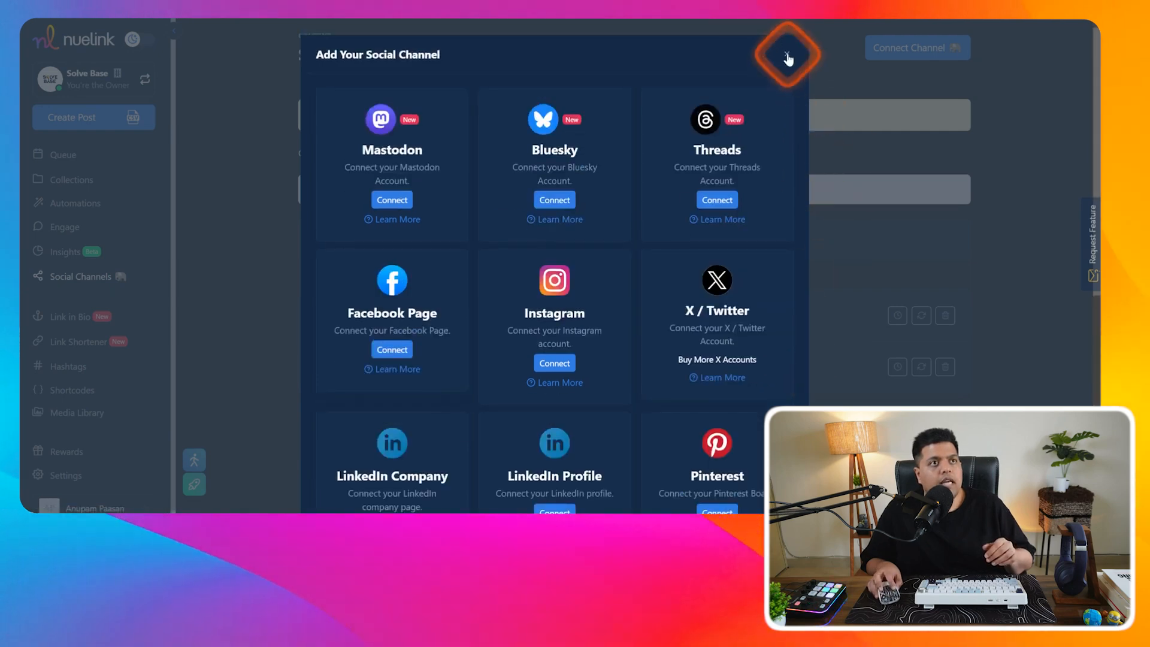
pyautogui.click(785, 52)
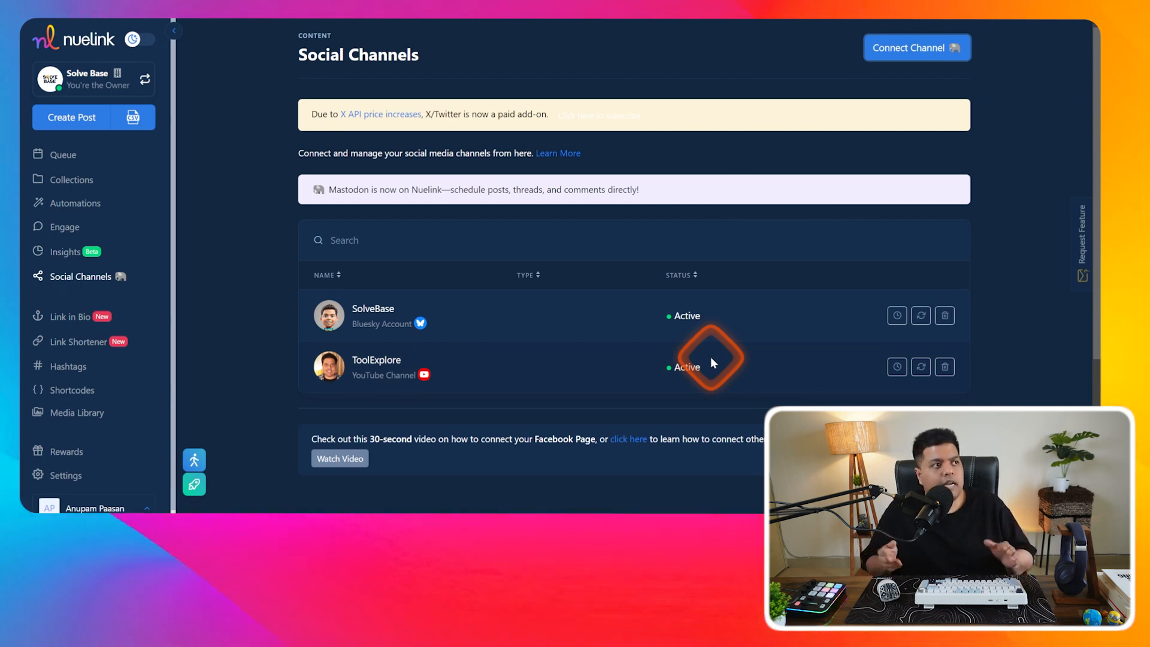
# - Connect the solvebase Pinterest board as a new channel
pyautogui.click(925, 49)
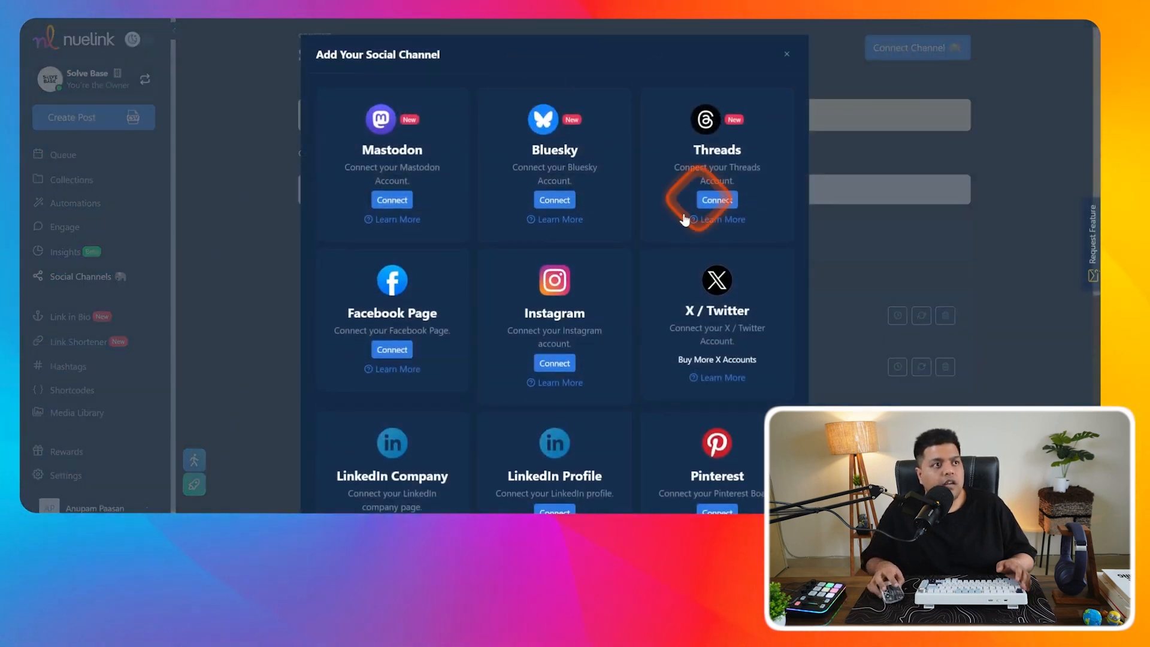
pyautogui.scroll(-3, 657, 324)
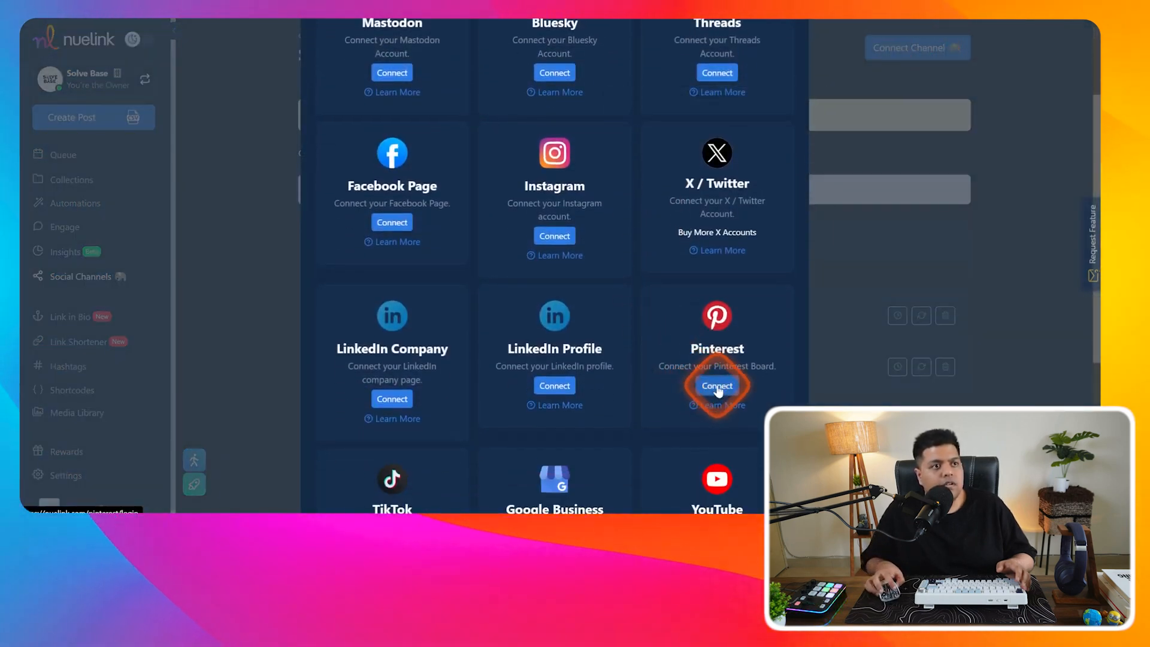
pyautogui.click(716, 386)
pyautogui.scroll(-2, 675, 297)
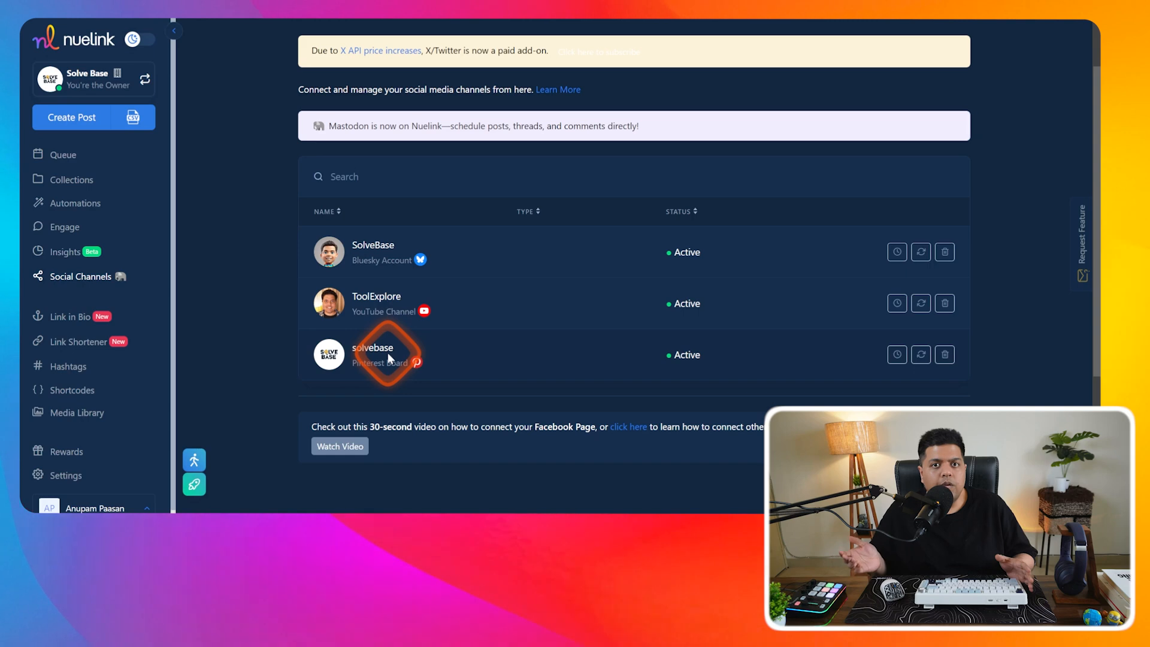
pyautogui.scroll(2, 449, 353)
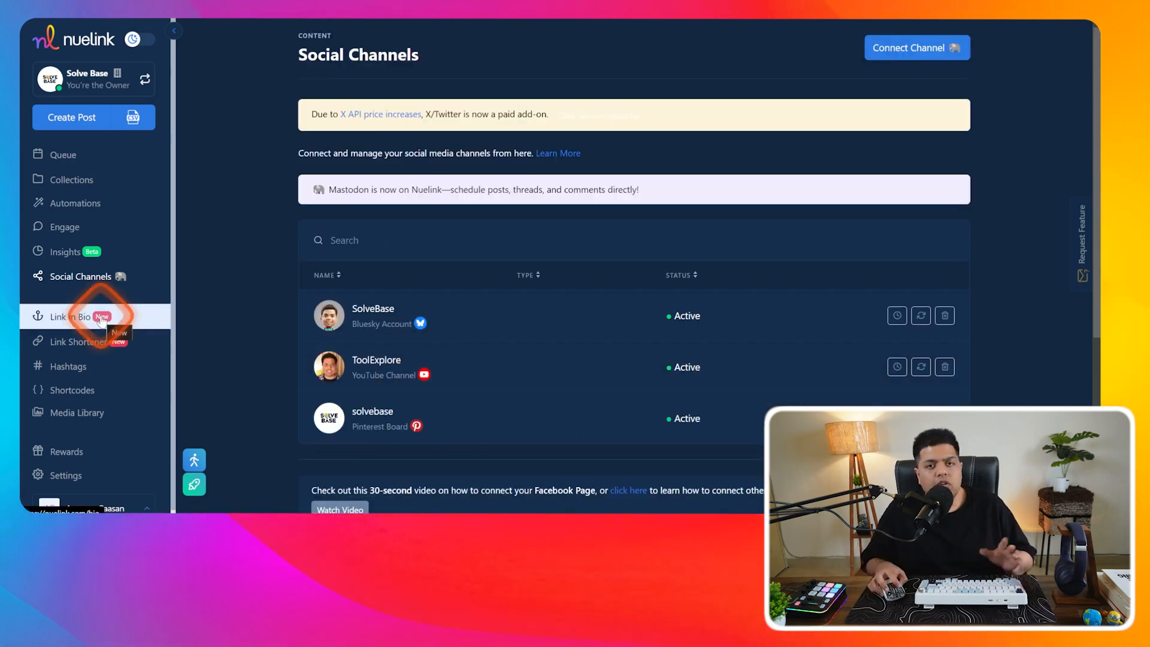
# - Activate the Link in Bio page with bio description 'Test' and publish it as nue.bio/SolveBase
pyautogui.click(100, 320)
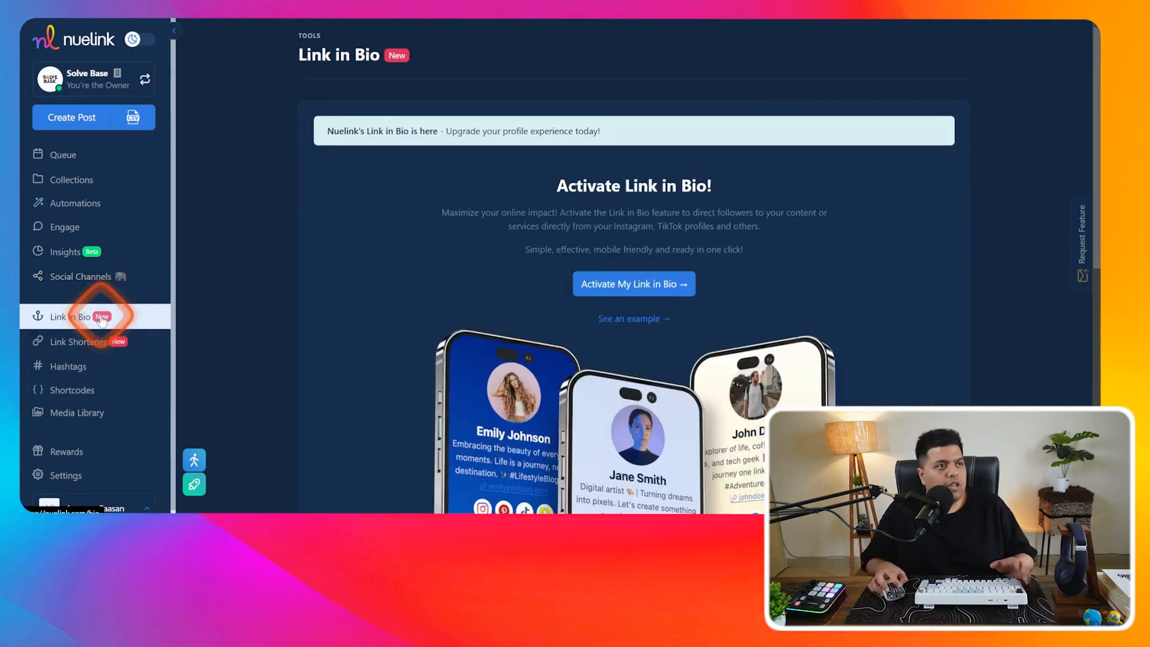
pyautogui.scroll(-5, 465, 298)
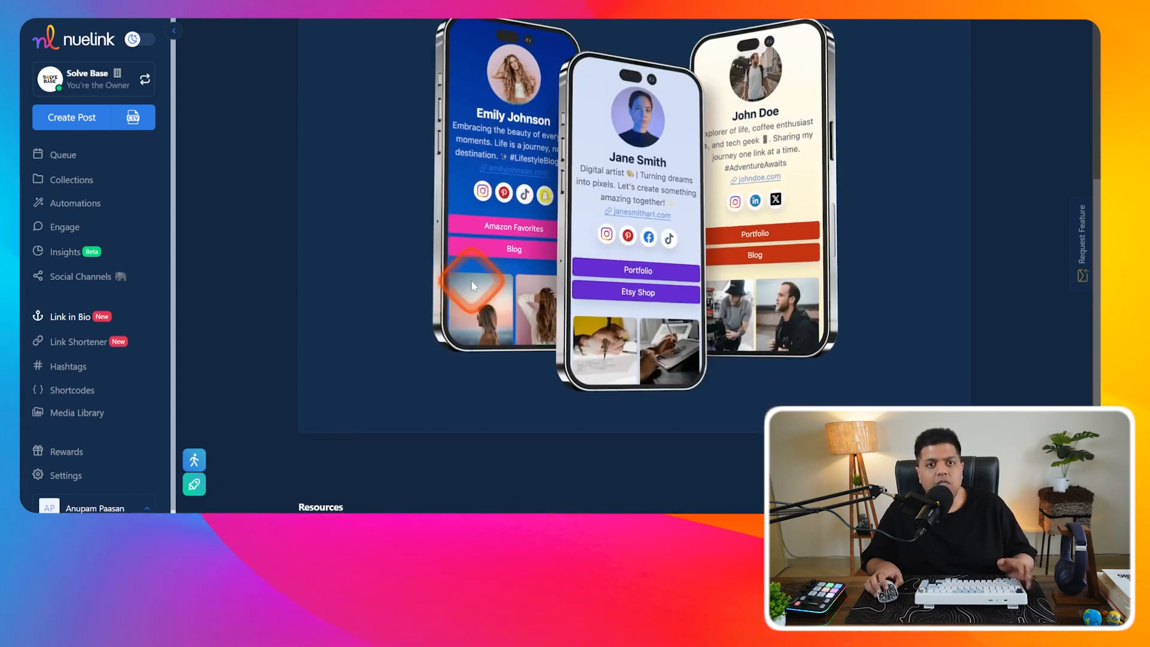
pyautogui.scroll(5, 708, 407)
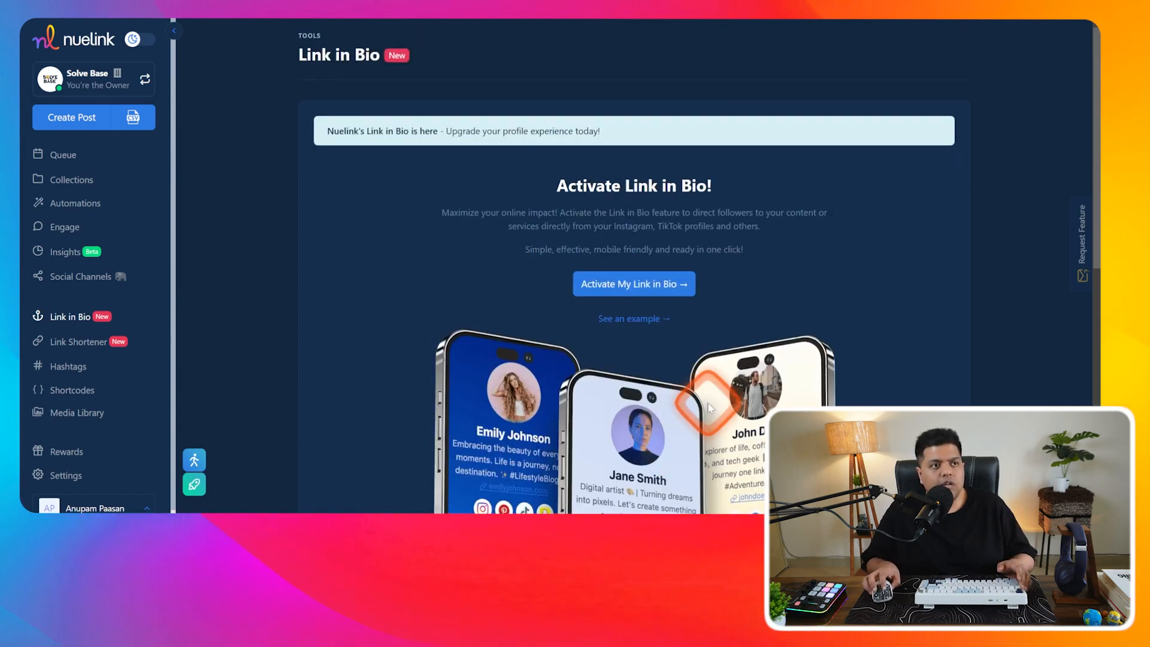
pyautogui.click(672, 292)
pyautogui.click(456, 258)
pyautogui.write('Test')
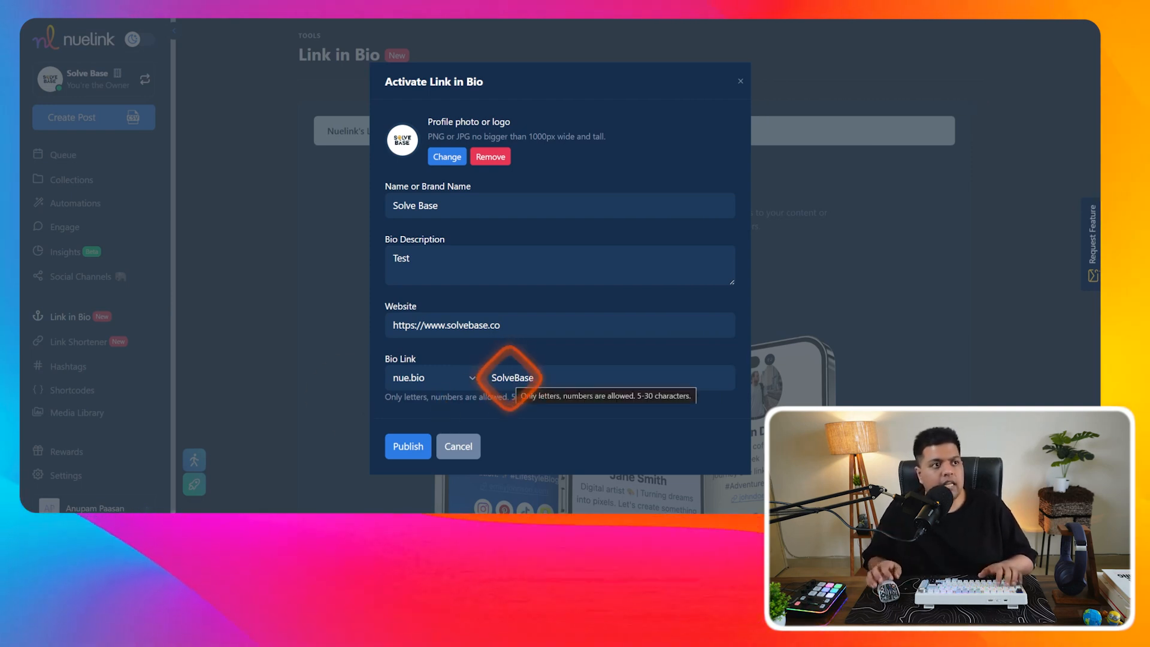
pyautogui.click(404, 445)
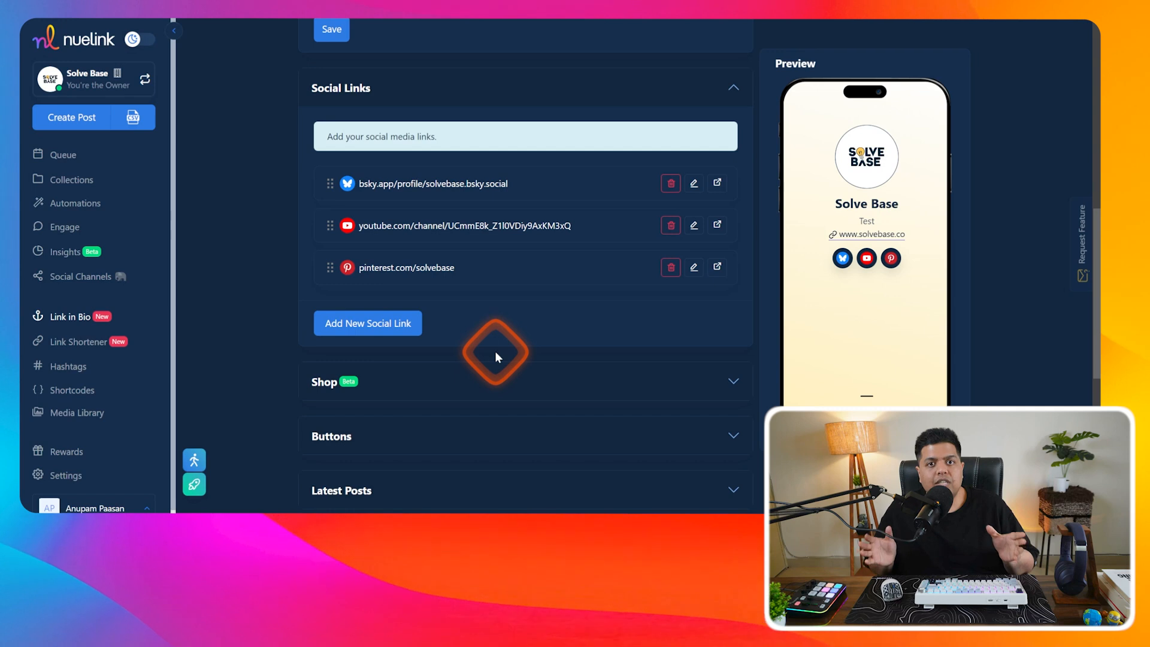
# - Drag the Bluesky social link below YouTube and Pinterest in the Social Links list
pyautogui.scroll(3, 566, 348)
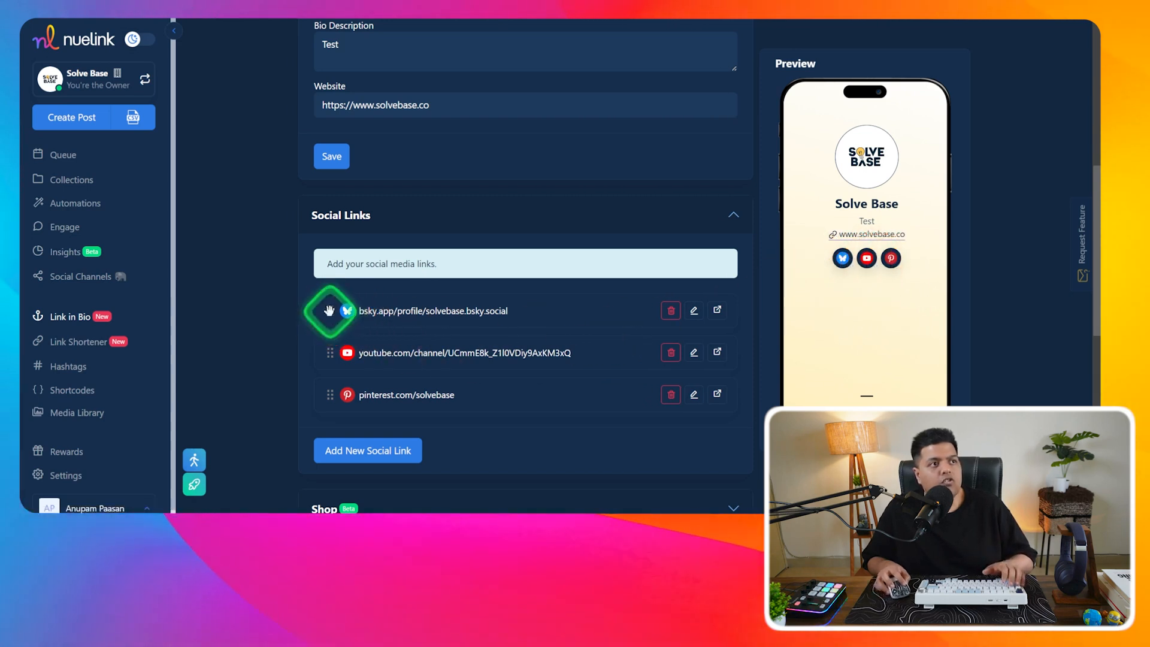
pyautogui.moveTo(328, 310); pyautogui.dragTo(325, 386)
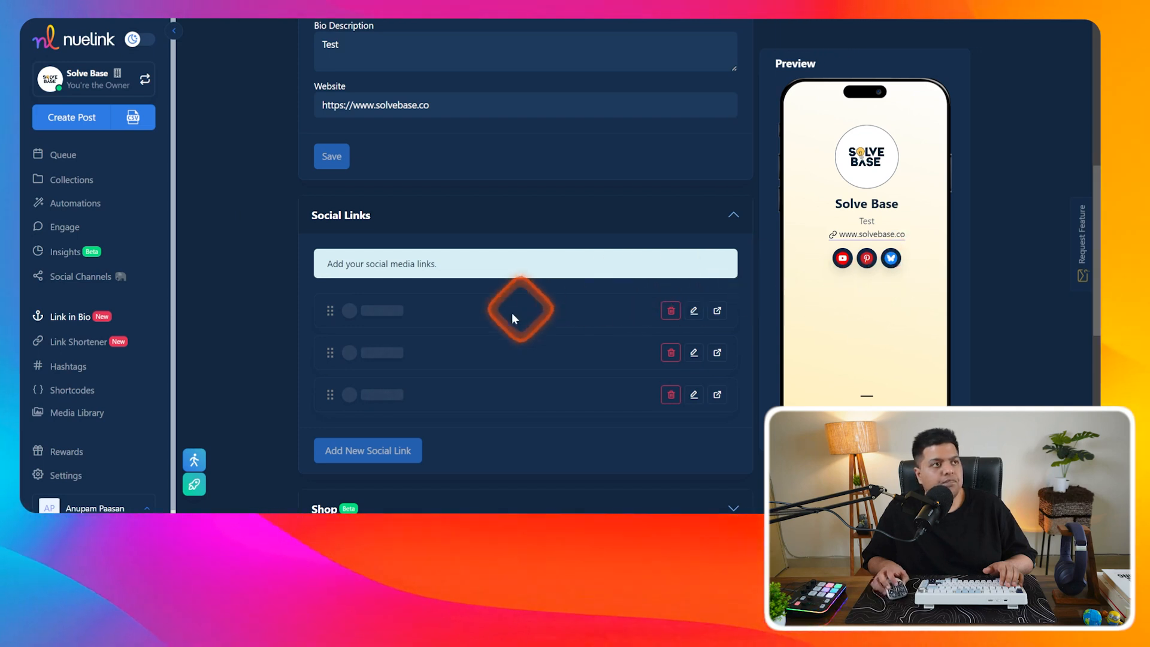
pyautogui.scroll(3, 511, 312)
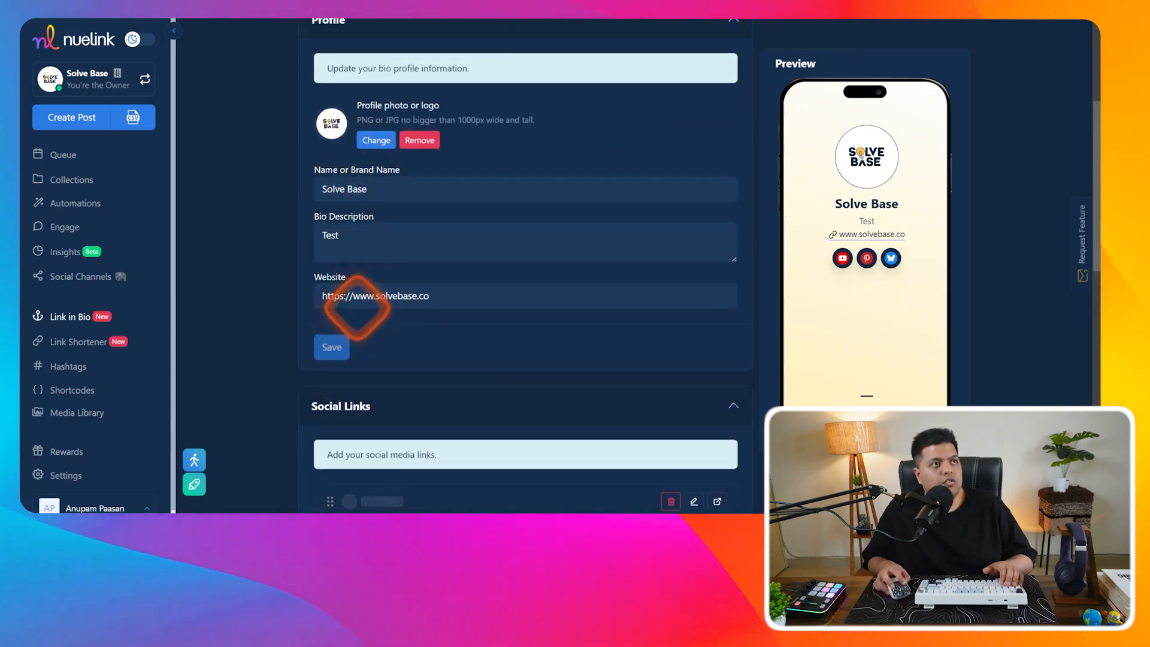
pyautogui.scroll(3, 384, 266)
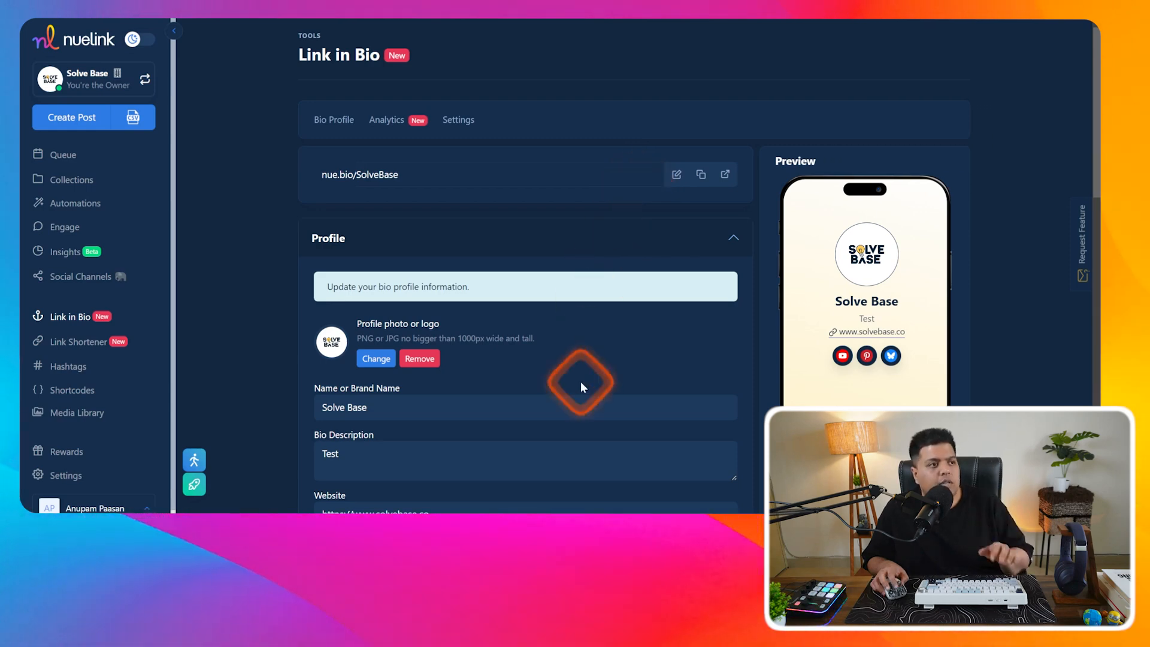
pyautogui.scroll(-10, 569, 383)
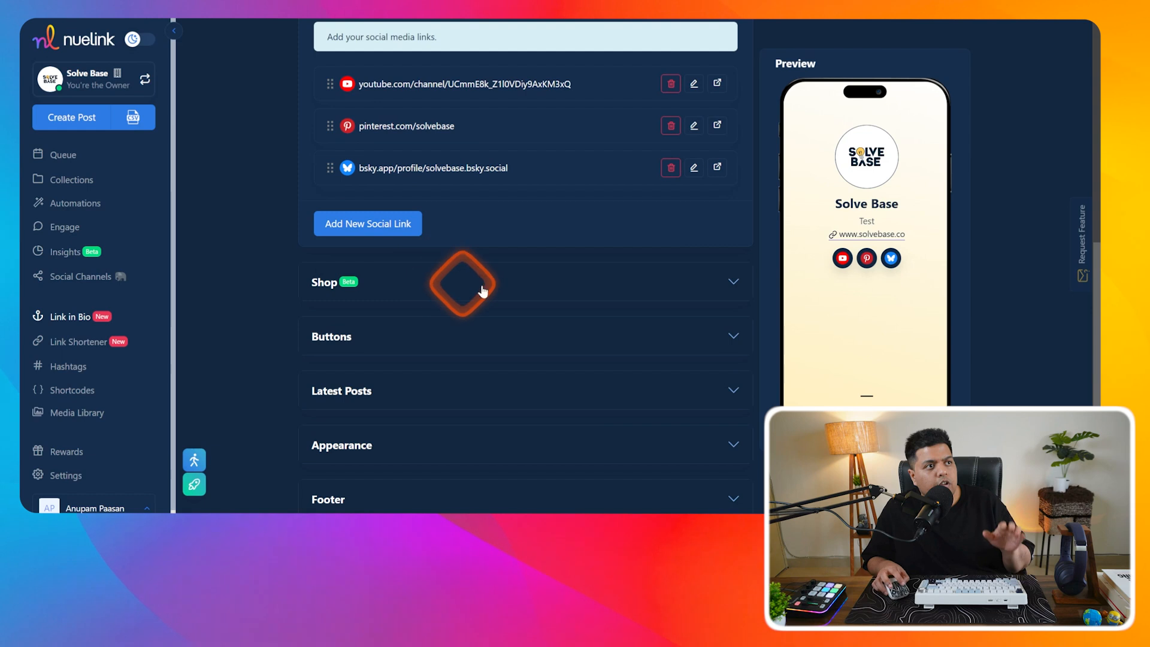
# - Expand the Shop section, close the Add Product form empty, and expand the Buttons section
pyautogui.click(737, 281)
pyautogui.scroll(-2, 475, 372)
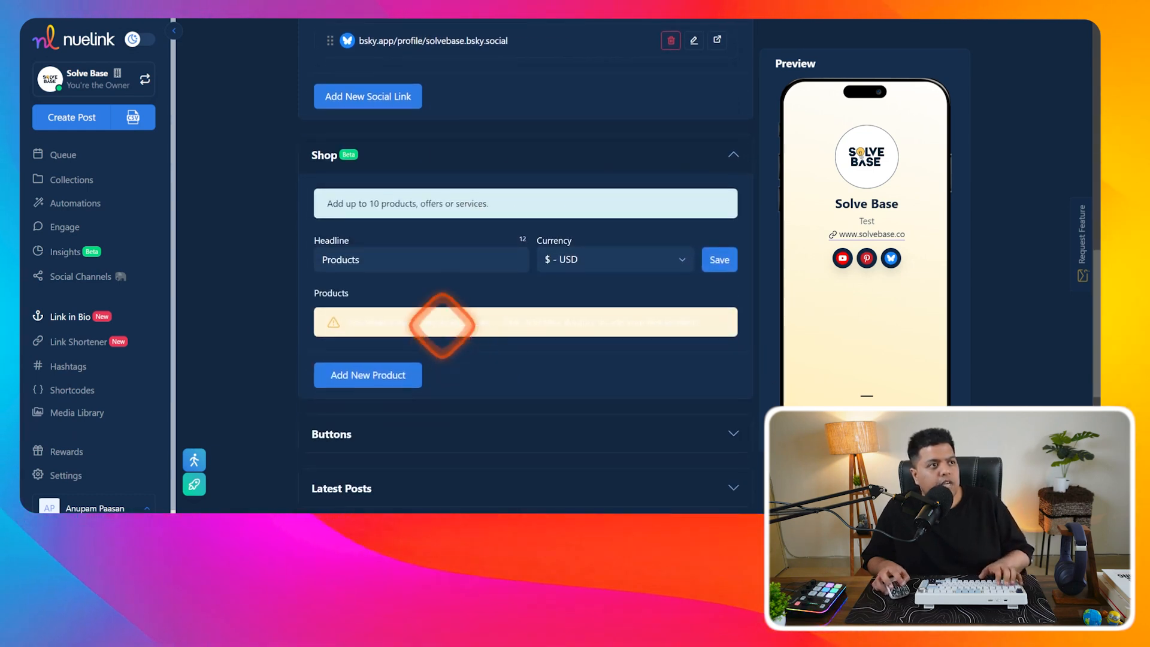
pyautogui.click(450, 259)
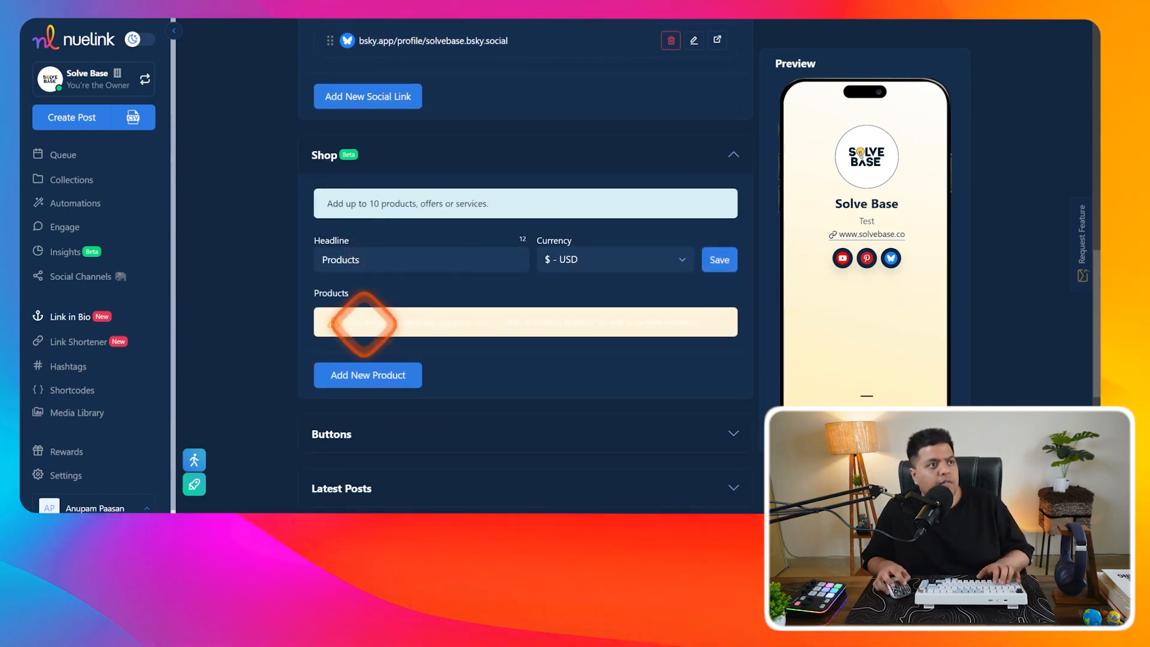
pyautogui.click(373, 376)
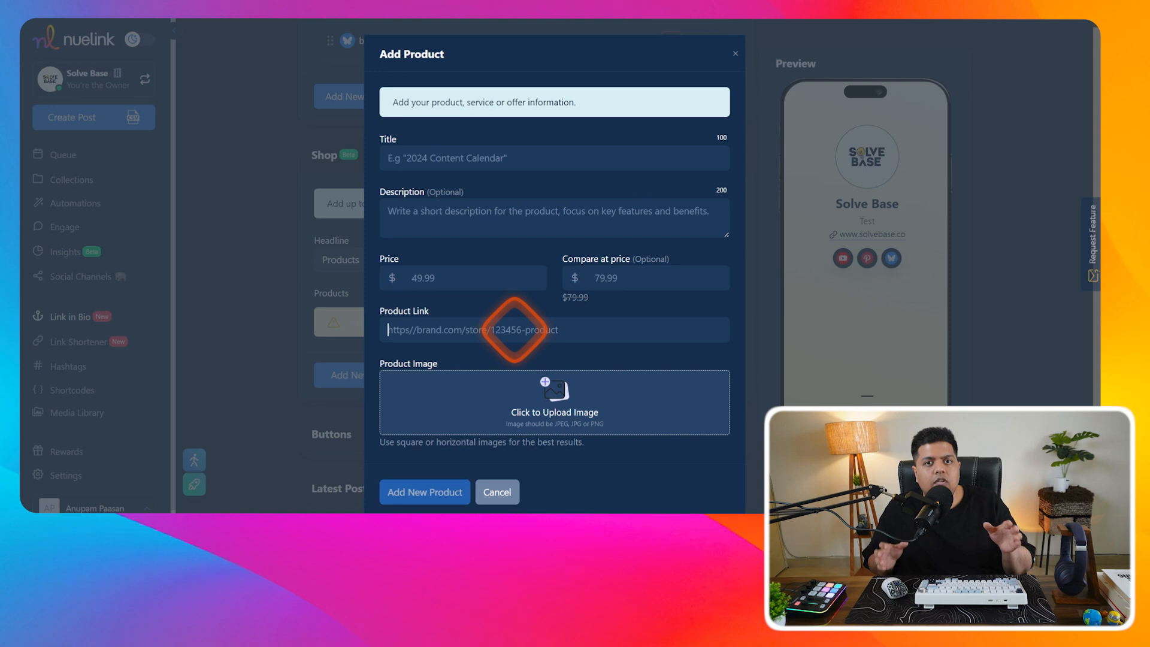
pyautogui.click(514, 329)
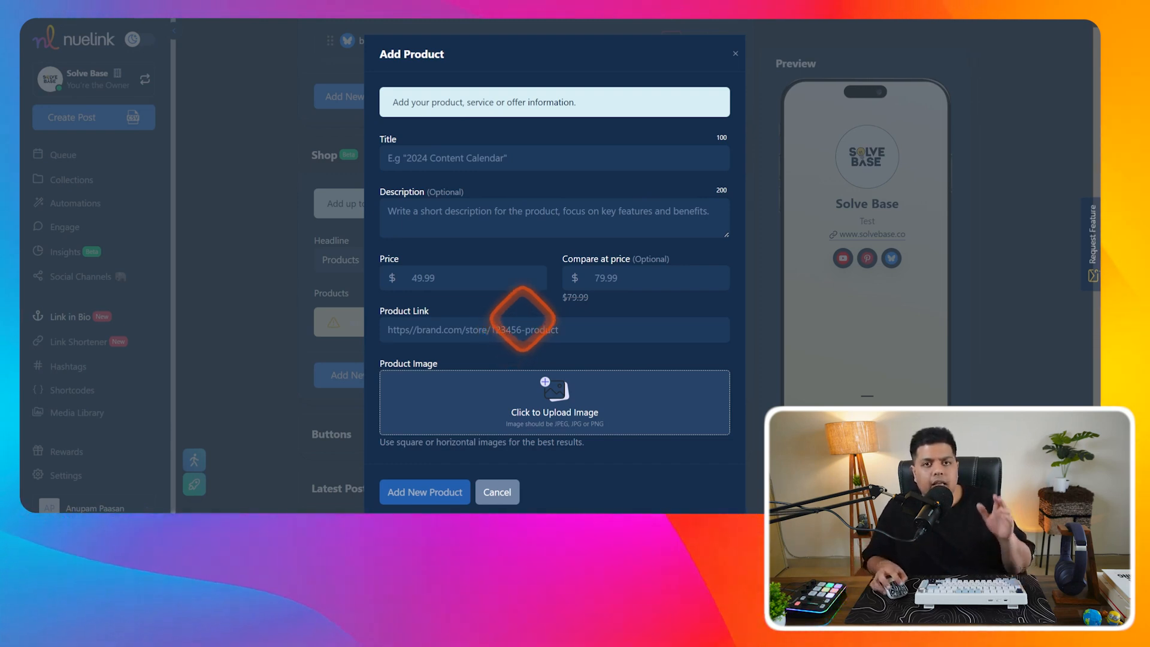
pyautogui.click(497, 491)
pyautogui.scroll(-3, 455, 359)
pyautogui.click(422, 250)
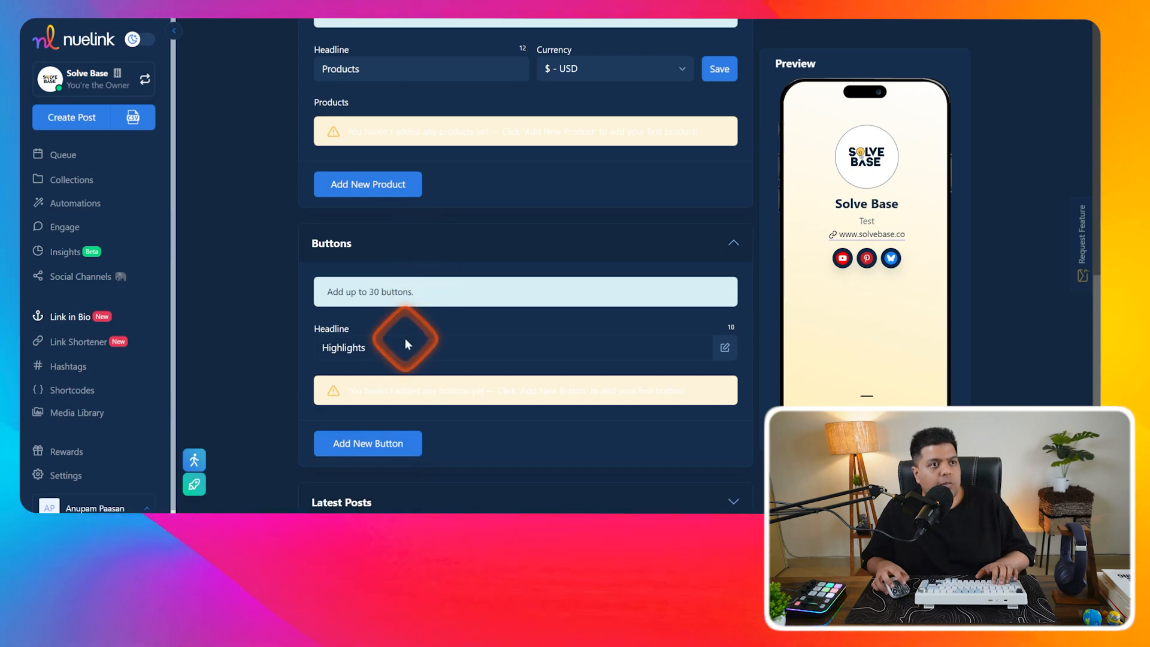
# - Expand Appearance and set the page background to the cyan-pink gradient
pyautogui.scroll(-4, 488, 367)
pyautogui.click(397, 251)
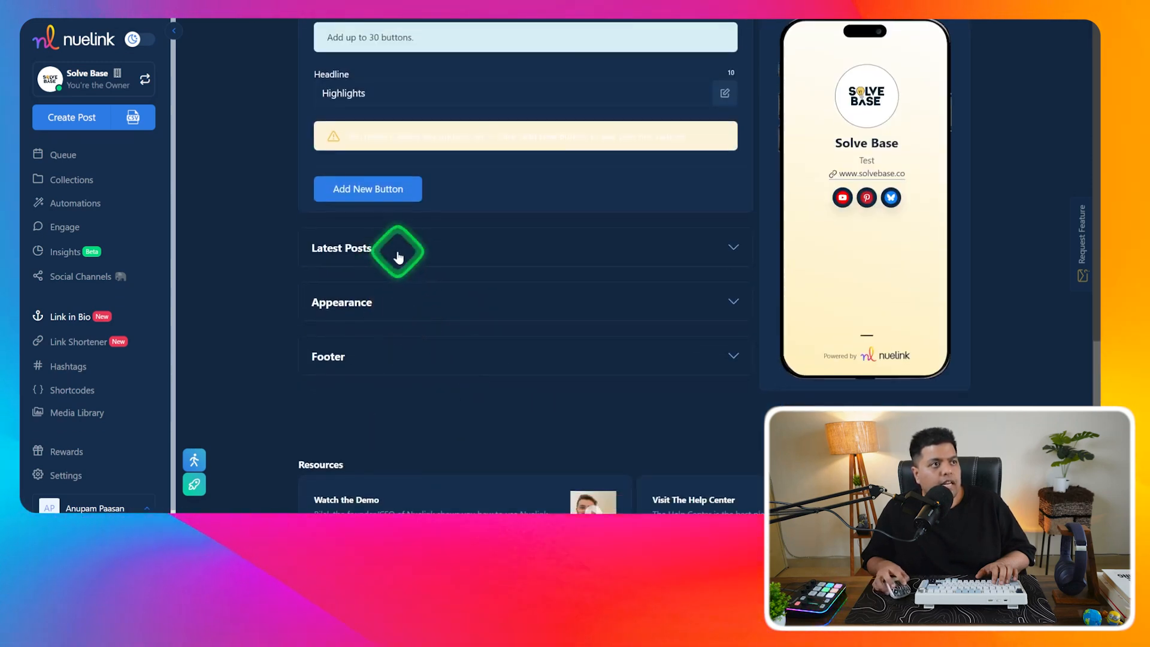
pyautogui.scroll(-3, 402, 300)
pyautogui.click(393, 287)
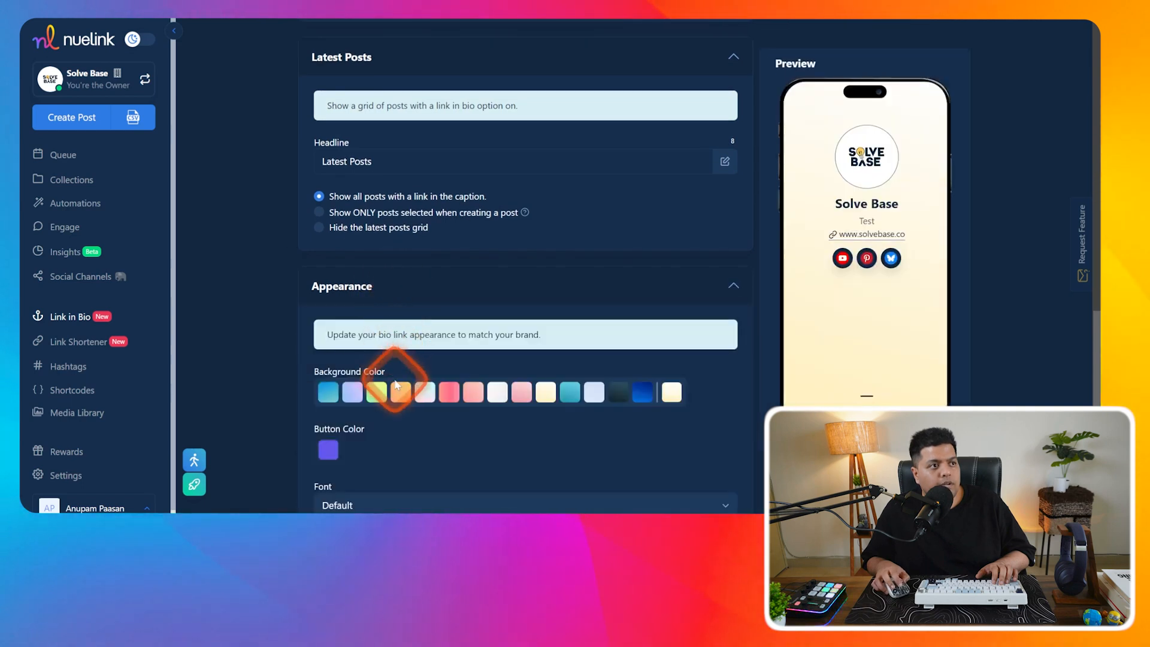
pyautogui.scroll(-2, 383, 287)
pyautogui.click(376, 264)
pyautogui.click(424, 265)
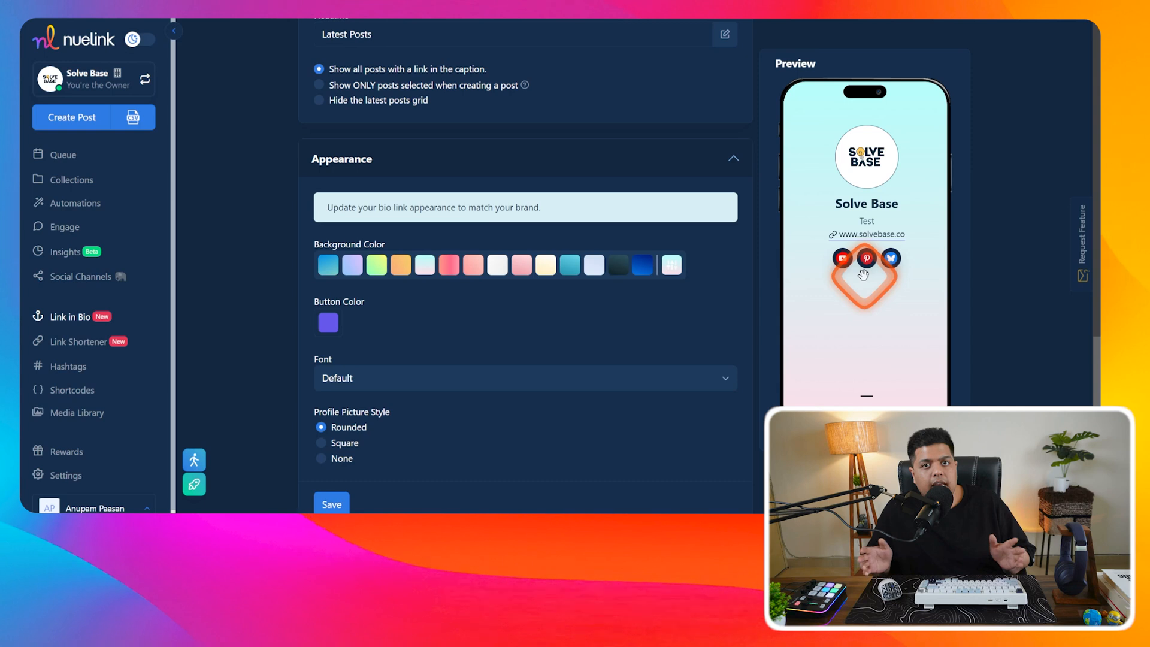
# - Keep default button colour and font, make the profile picture square, and save Appearance
pyautogui.scroll(-1, 587, 284)
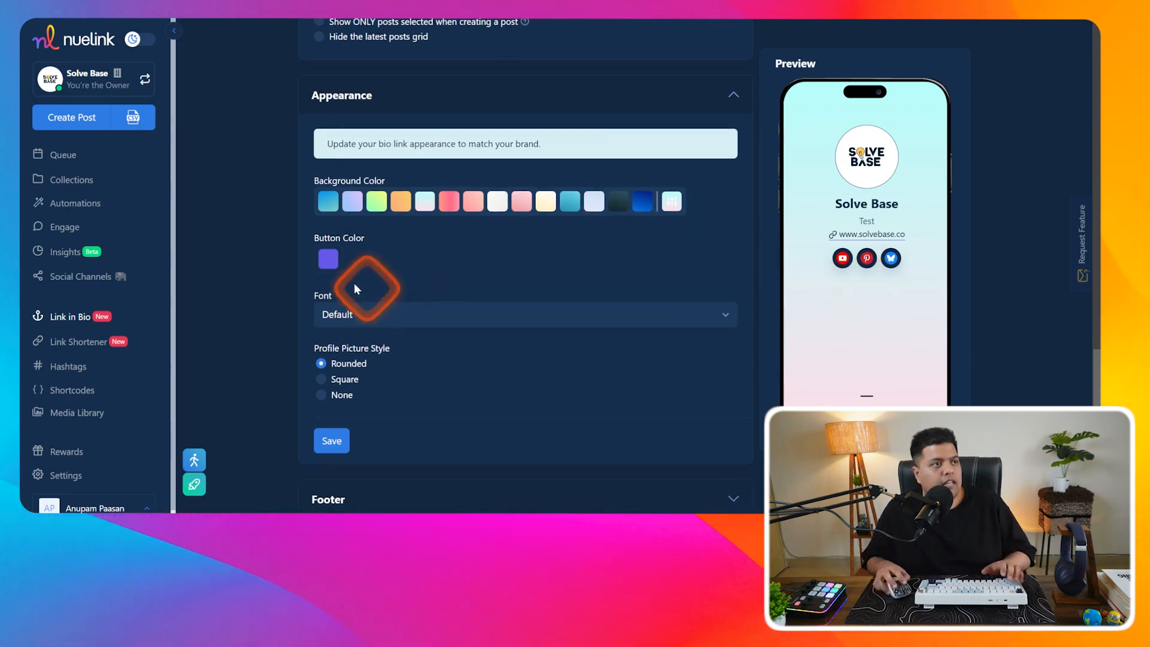
pyautogui.click(328, 259)
pyautogui.click(402, 243)
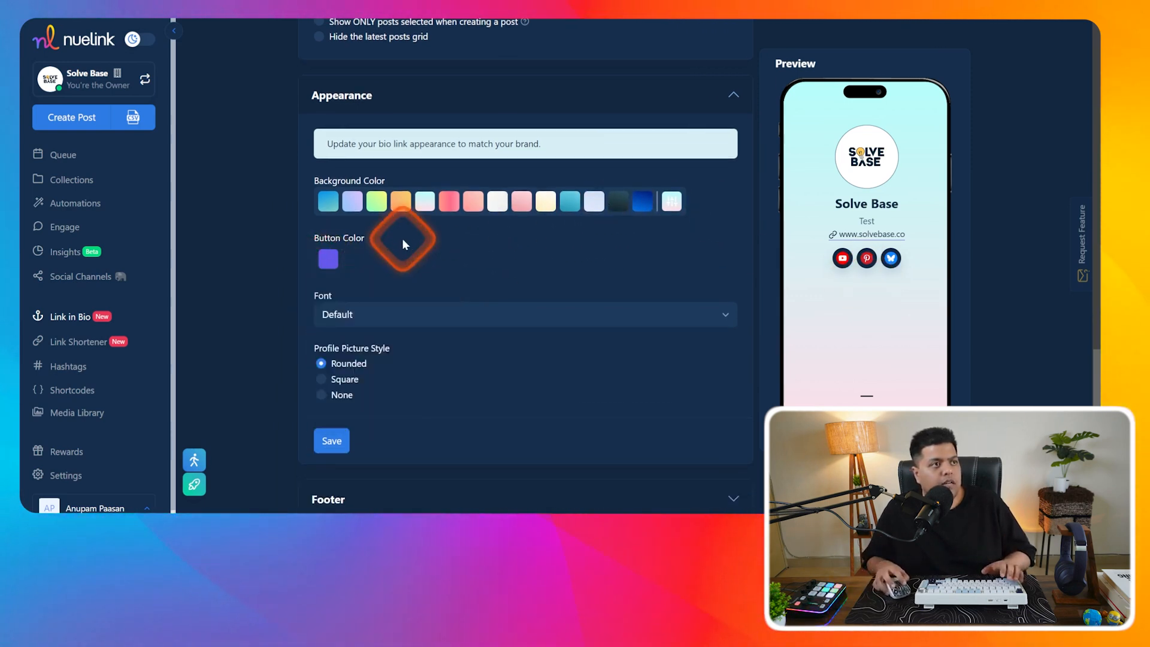
pyautogui.click(367, 313)
pyautogui.click(386, 312)
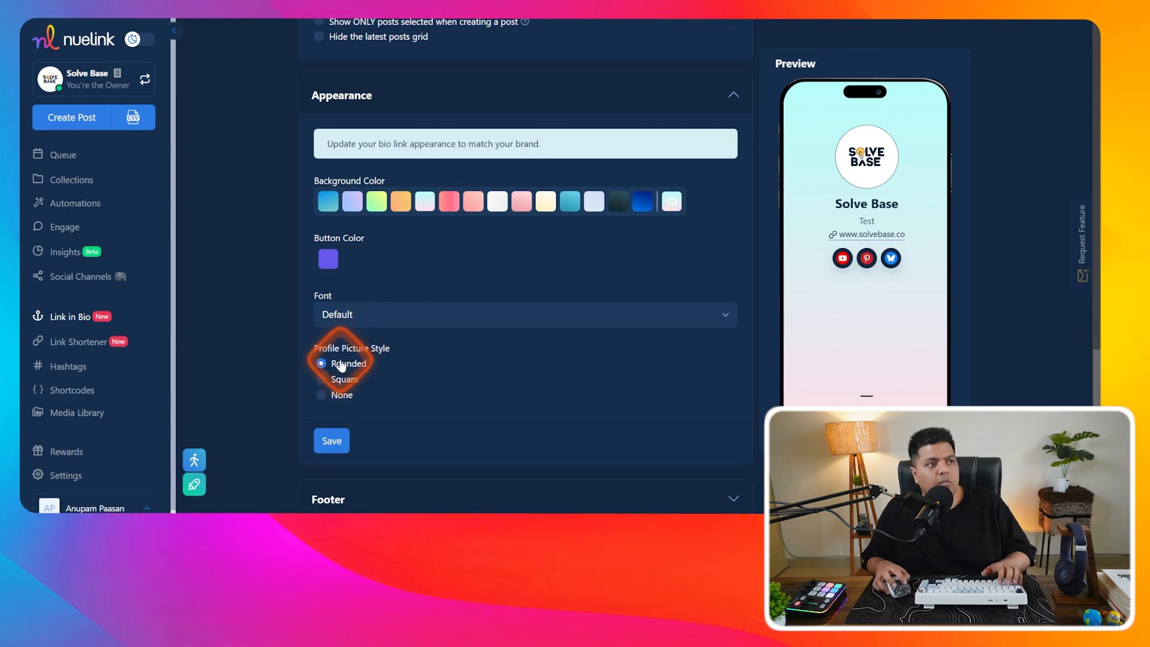
pyautogui.click(344, 384)
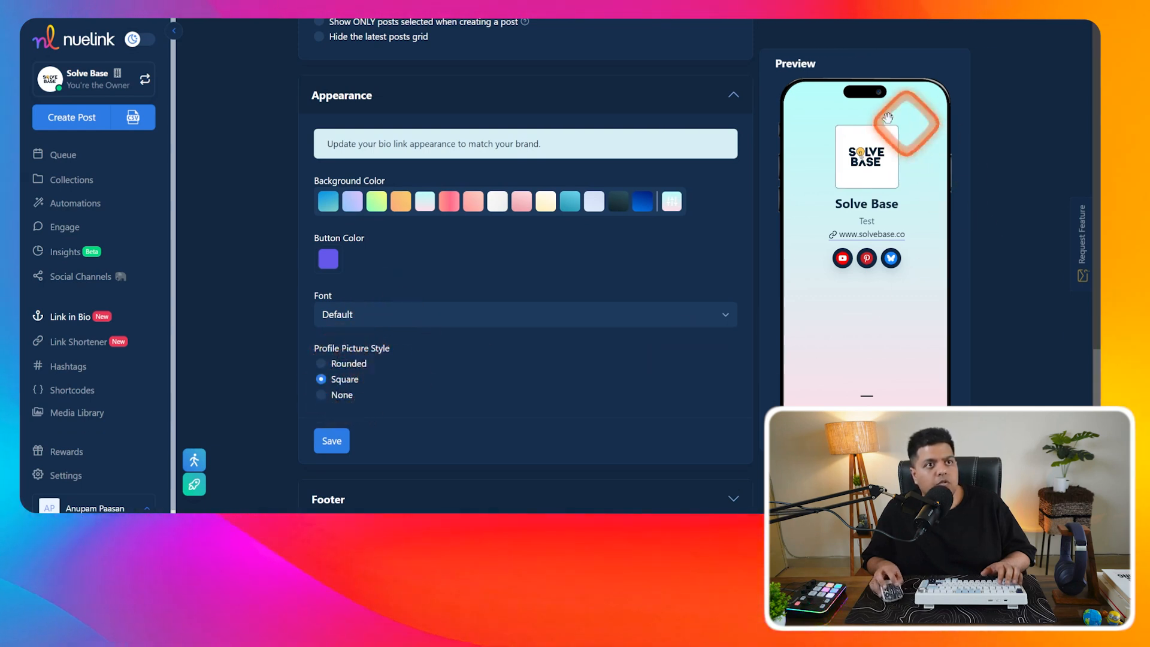
pyautogui.scroll(-2, 463, 396)
pyautogui.click(333, 317)
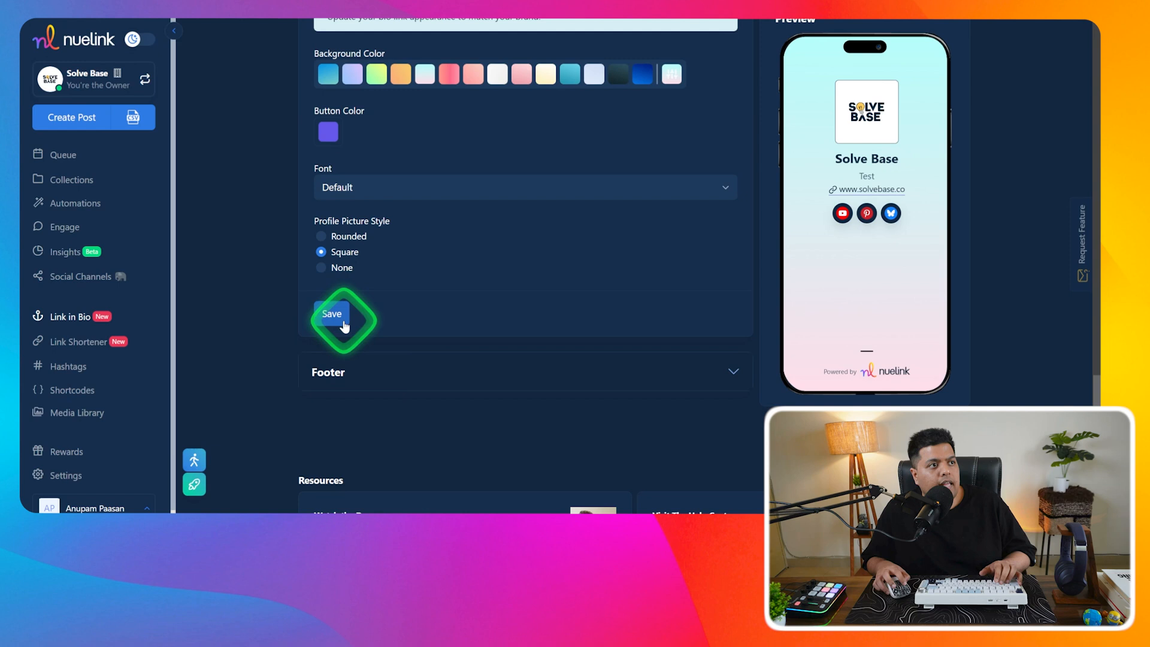
# - Save the Footer settings with footer text and Affiliate ID left empty
pyautogui.click(730, 323)
pyautogui.scroll(-1, 539, 299)
pyautogui.click(362, 304)
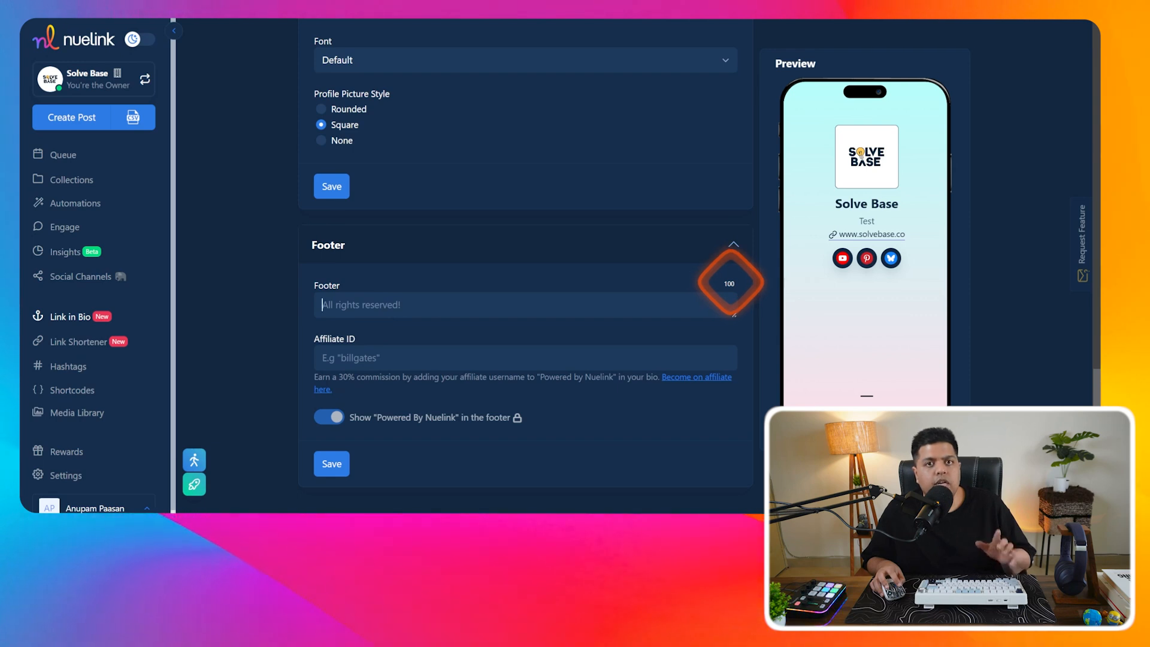
pyautogui.click(370, 356)
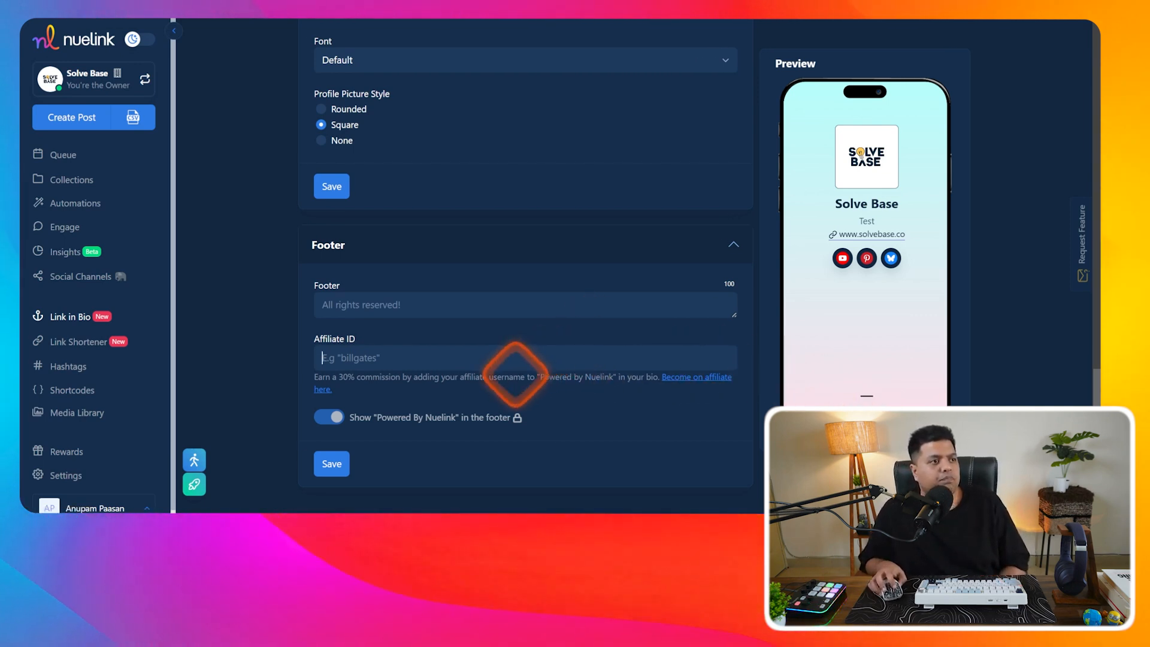
pyautogui.click(332, 463)
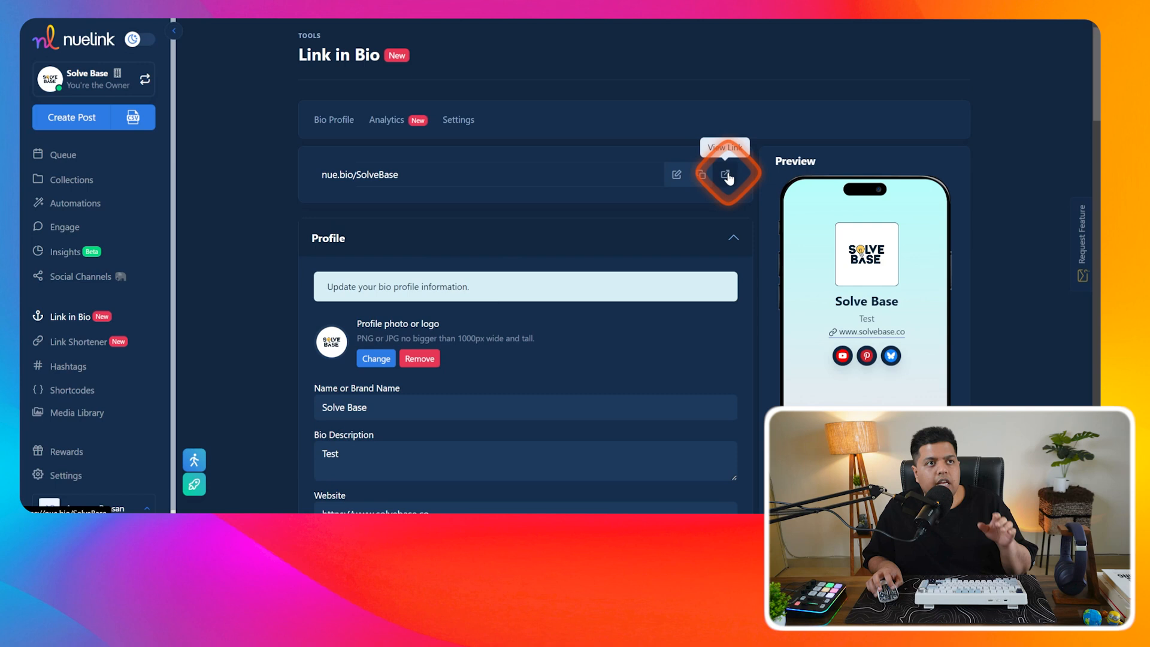
pyautogui.click(725, 175)
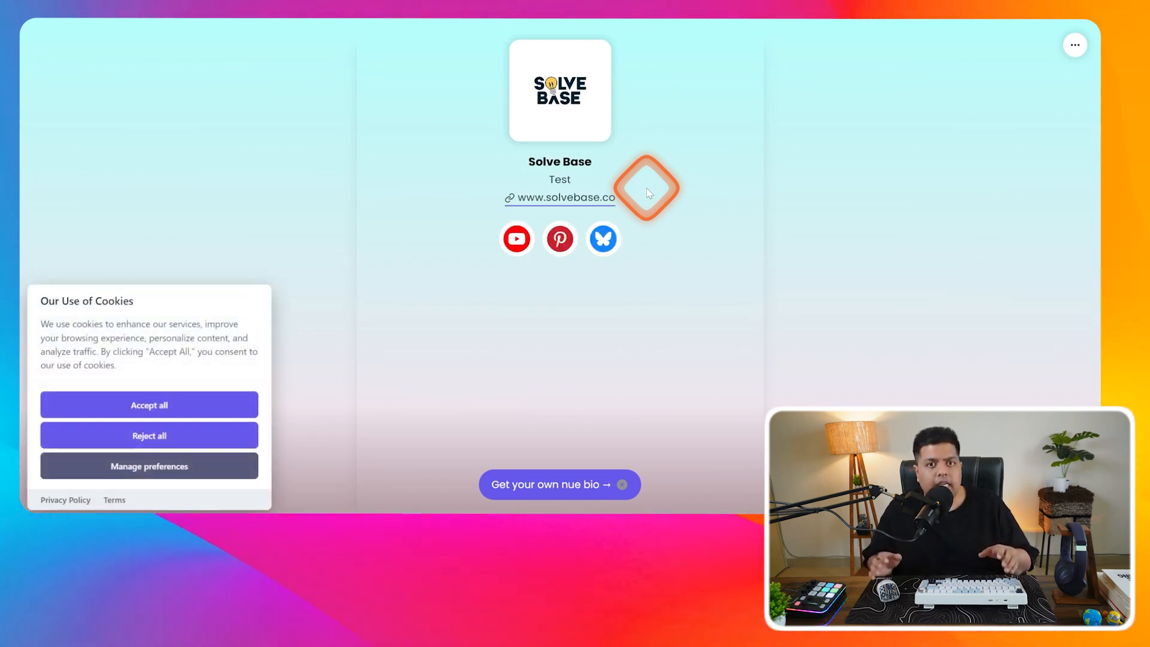
pyautogui.click(185, 405)
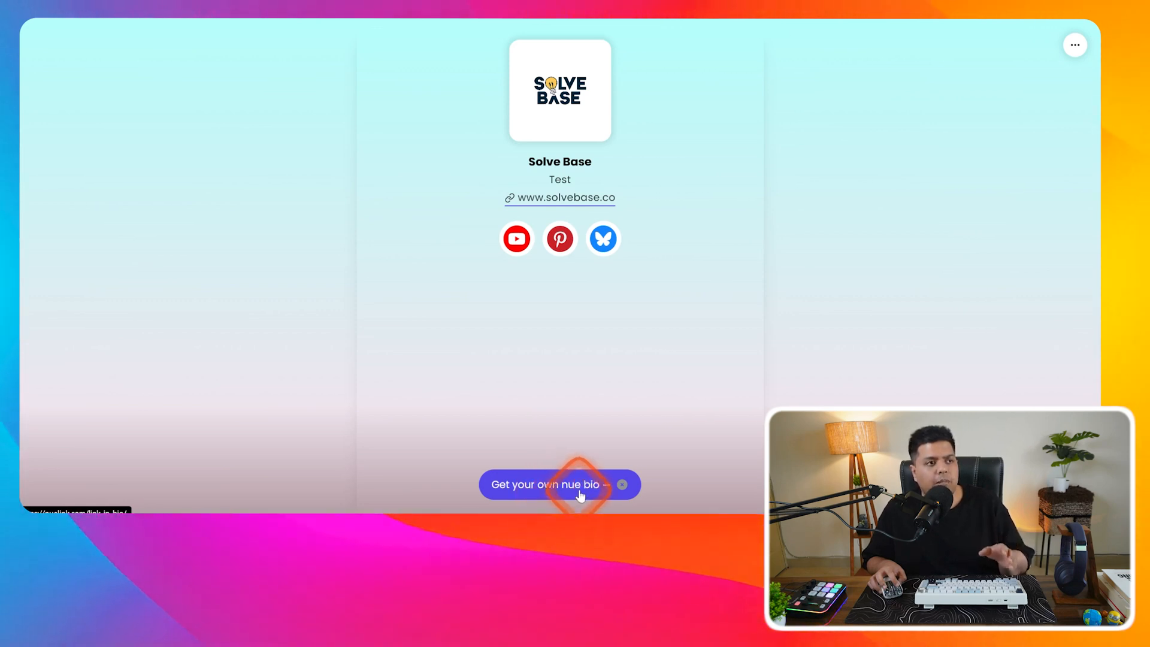
pyautogui.click(621, 486)
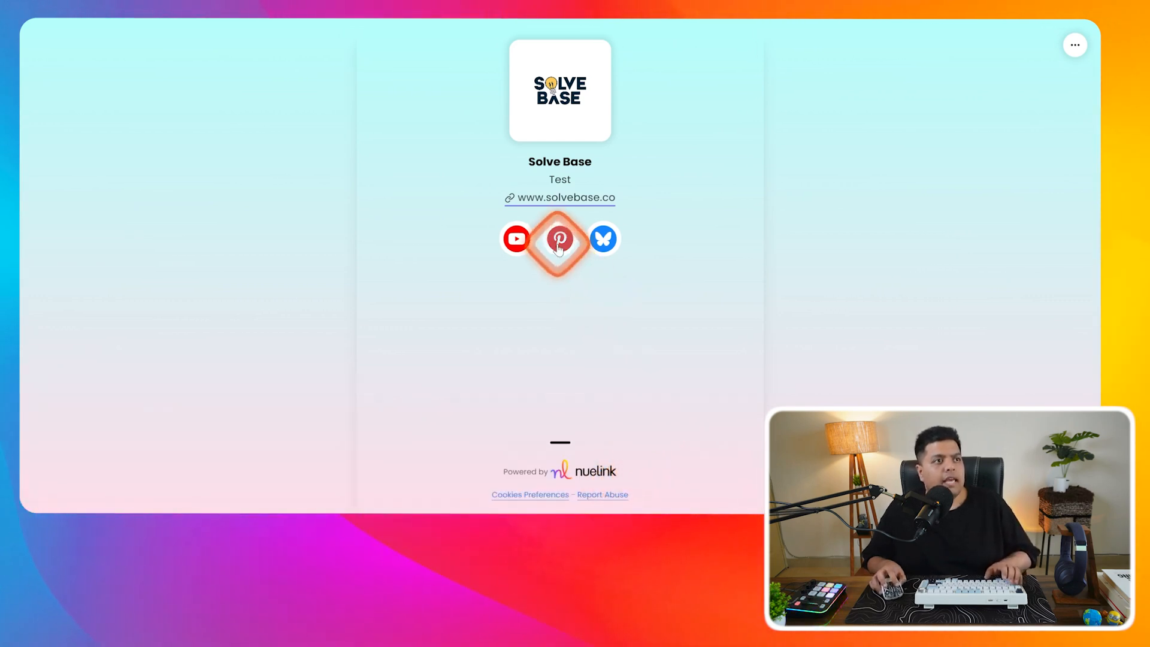
pyautogui.click(600, 247)
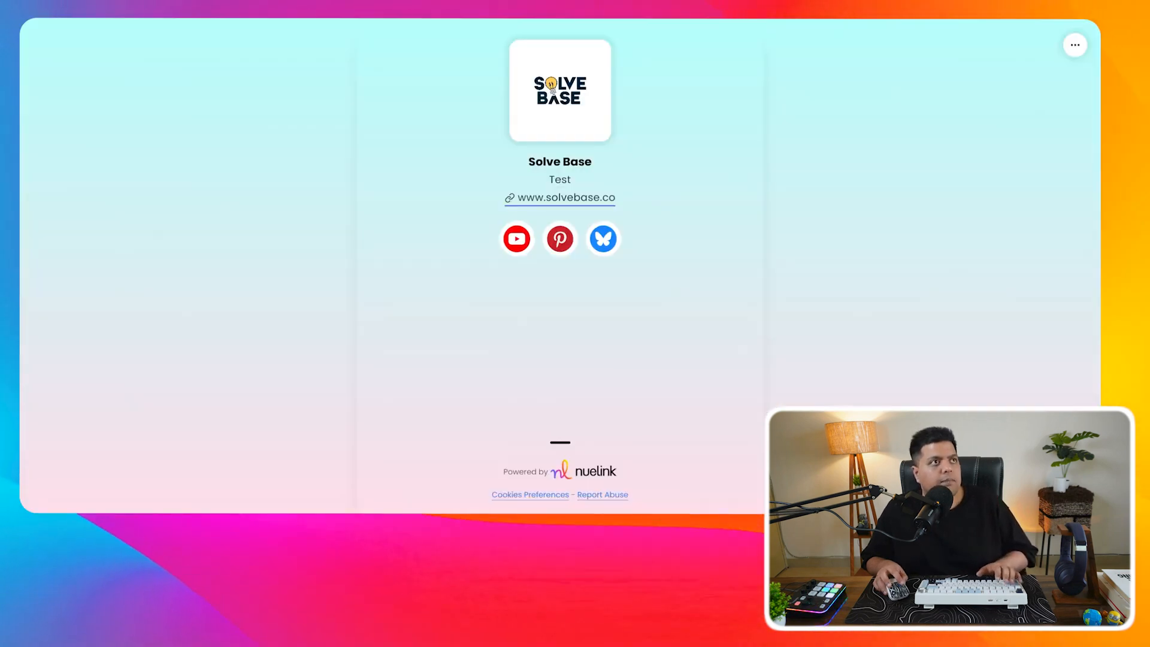
pyautogui.click(804, 178)
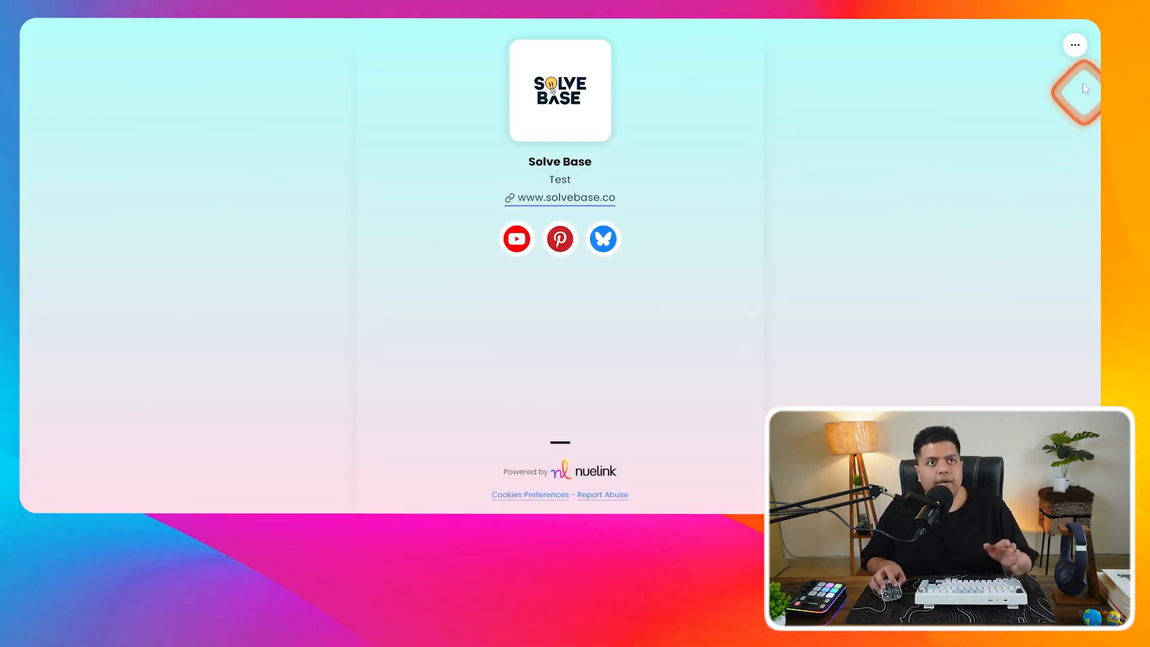
pyautogui.click(1075, 46)
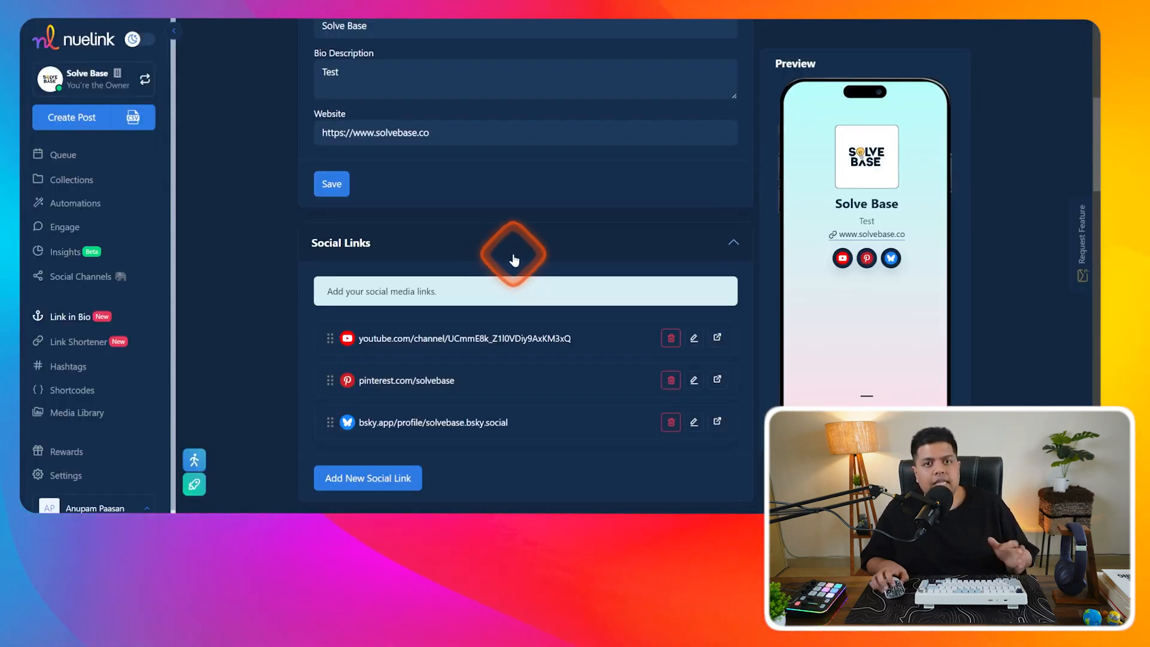
# - Open the Link Shortener page and scroll through its links table
pyautogui.click(102, 344)
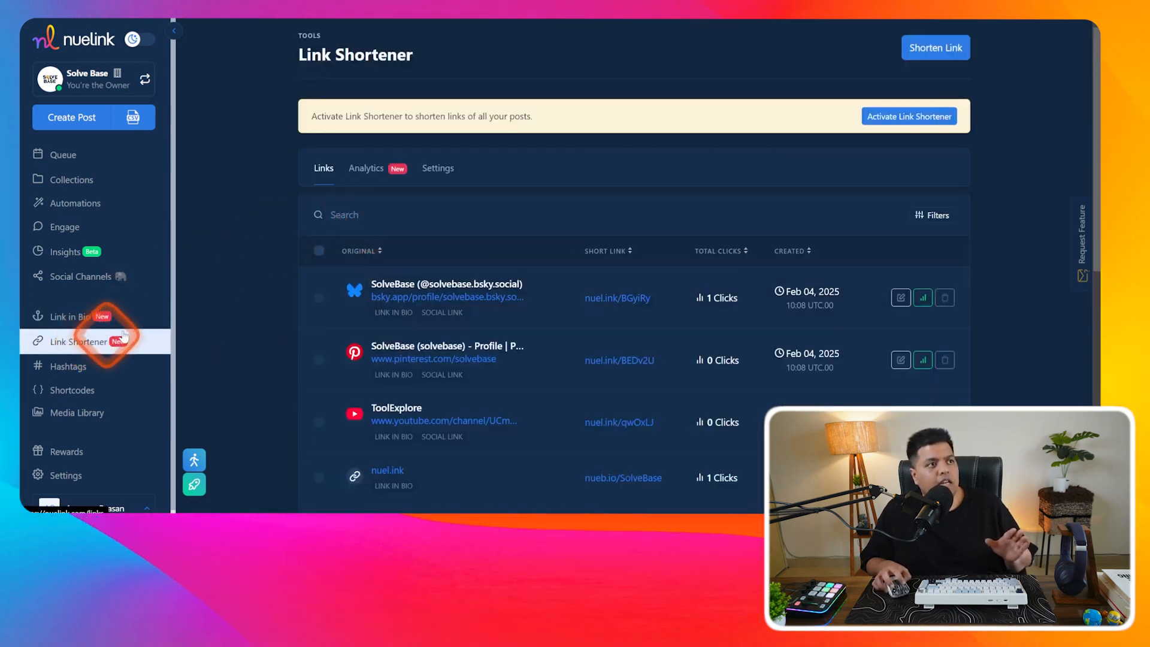
pyautogui.scroll(-2, 338, 252)
pyautogui.scroll(-1, 337, 267)
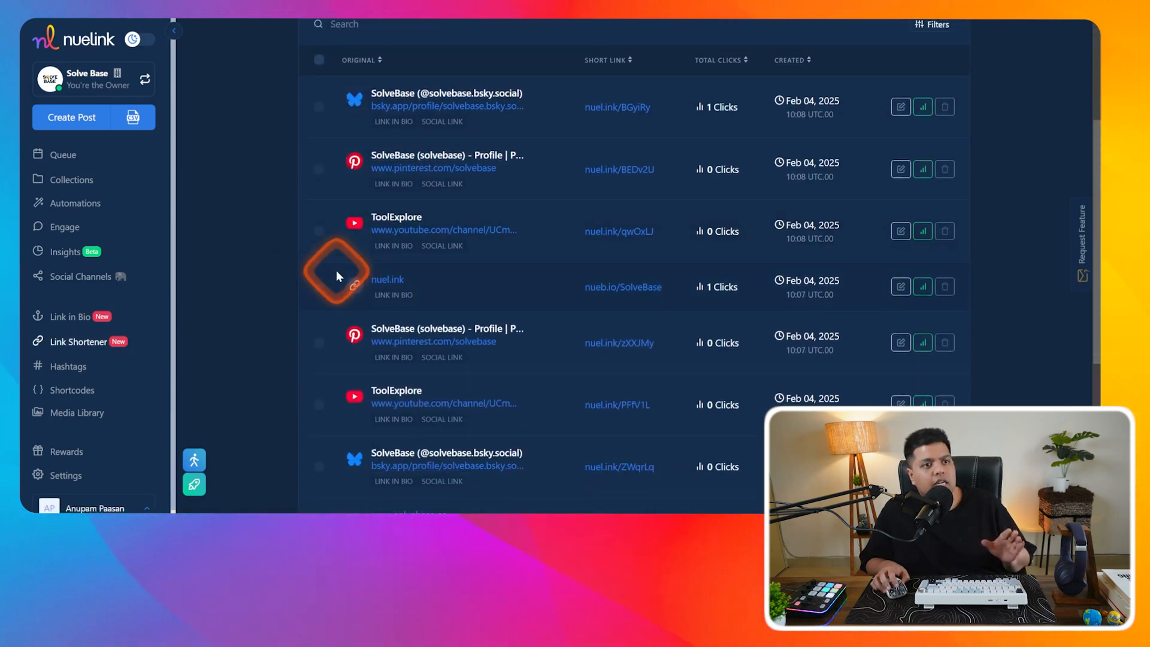
pyautogui.scroll(-1, 335, 275)
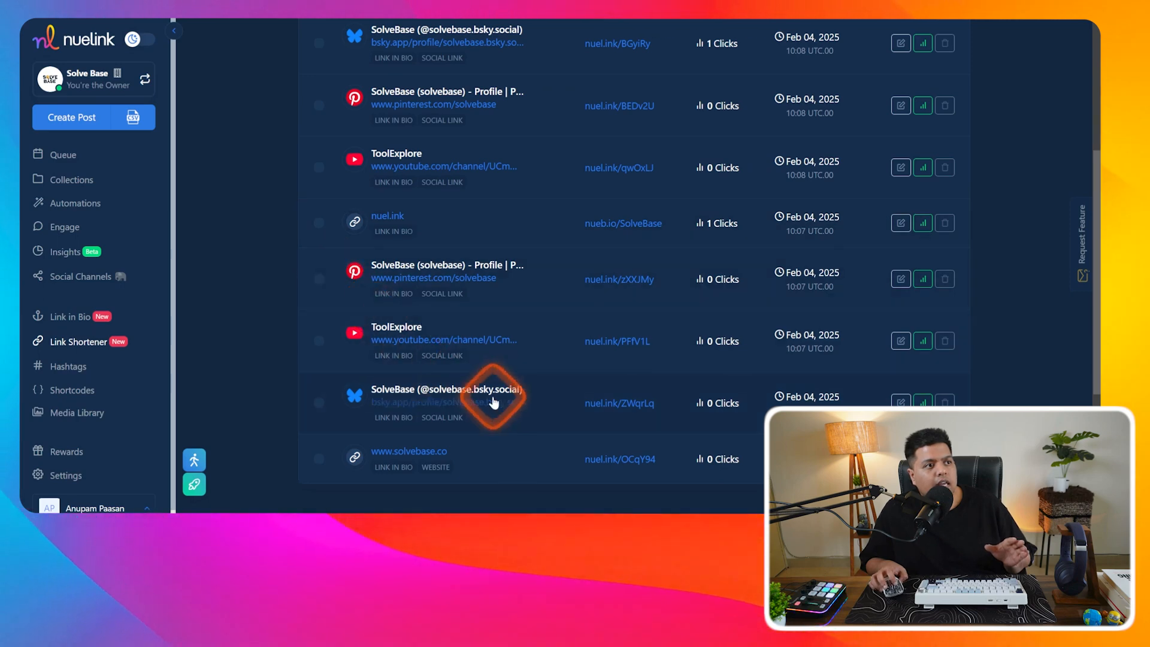
pyautogui.scroll(4, 707, 392)
pyautogui.scroll(-2, 712, 328)
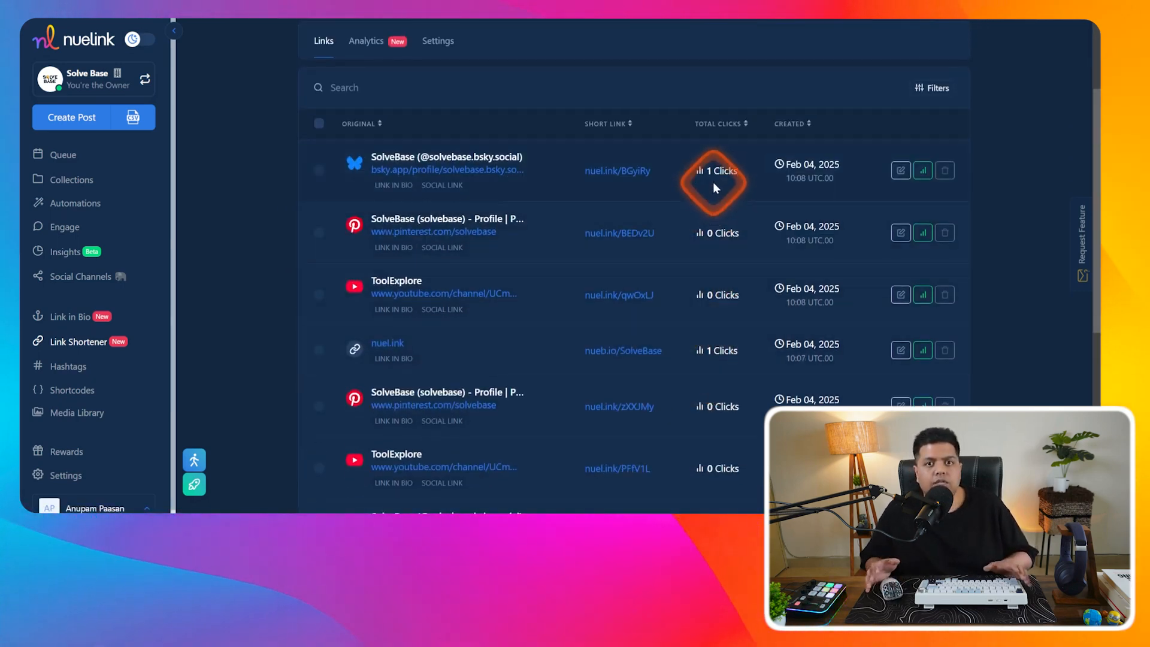
pyautogui.scroll(1, 707, 249)
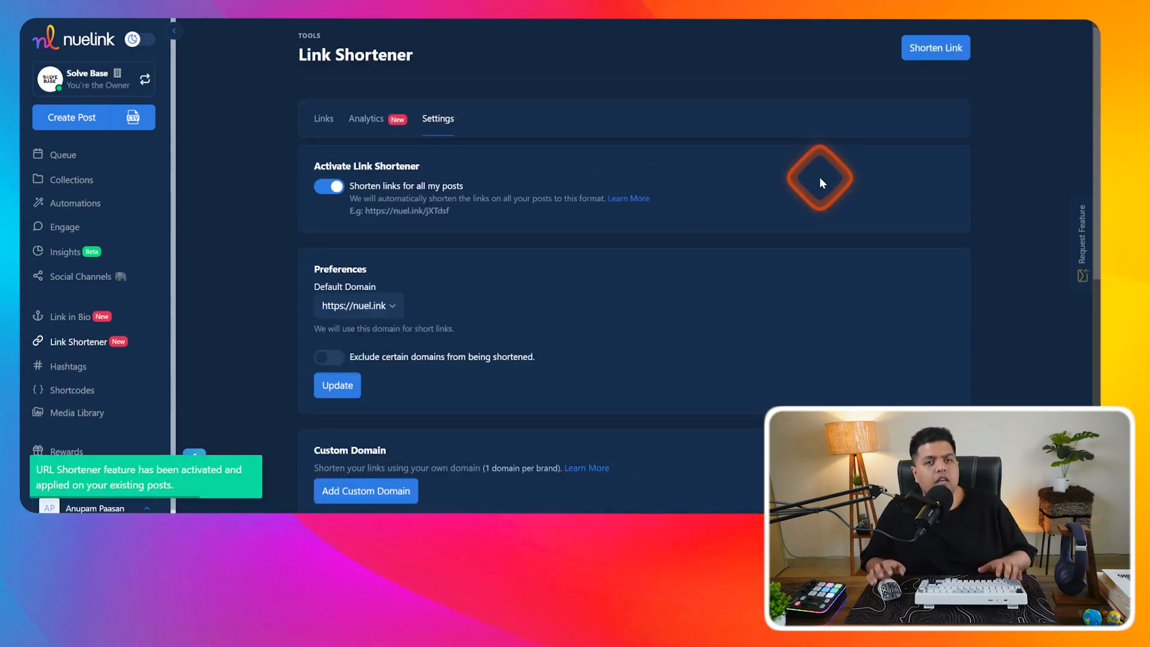
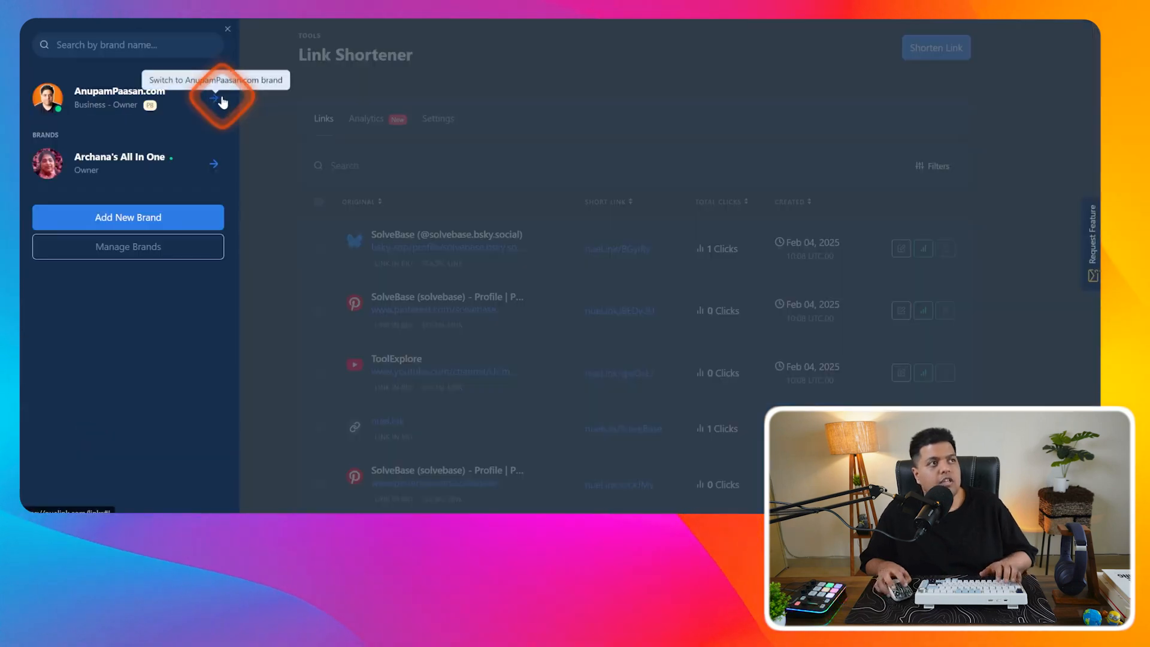
# - Switch to the other brand, review its approved custom domain in Settings, and return to its shortened links
pyautogui.click(218, 96)
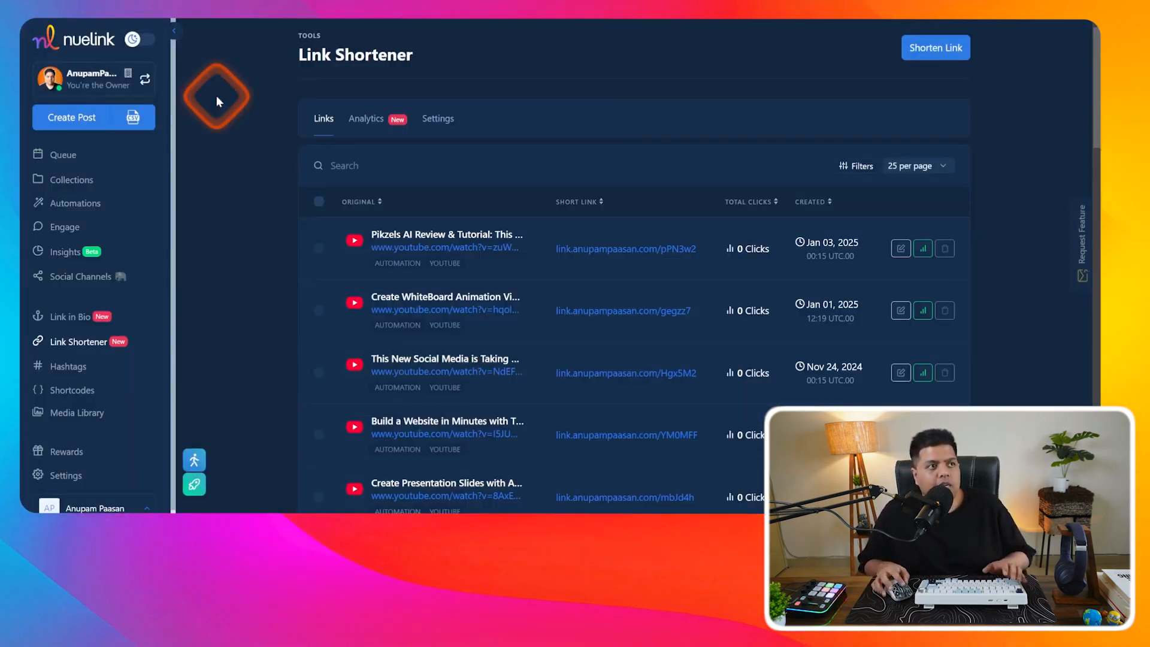
pyautogui.click(436, 120)
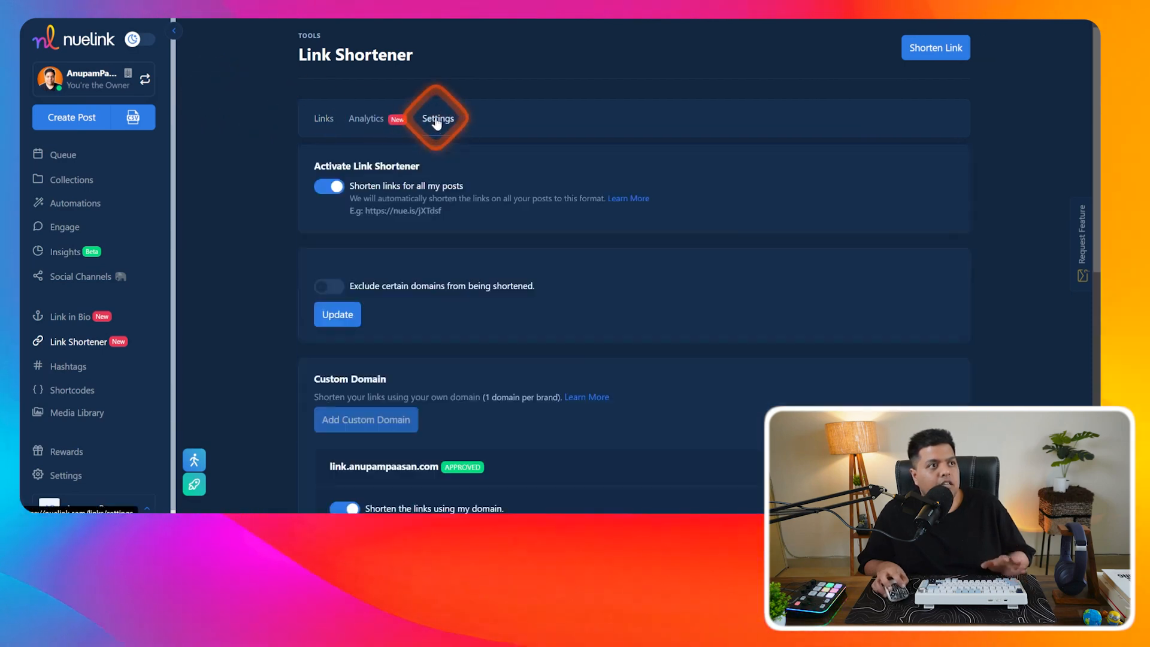
pyautogui.scroll(-3, 479, 258)
pyautogui.scroll(3, 497, 289)
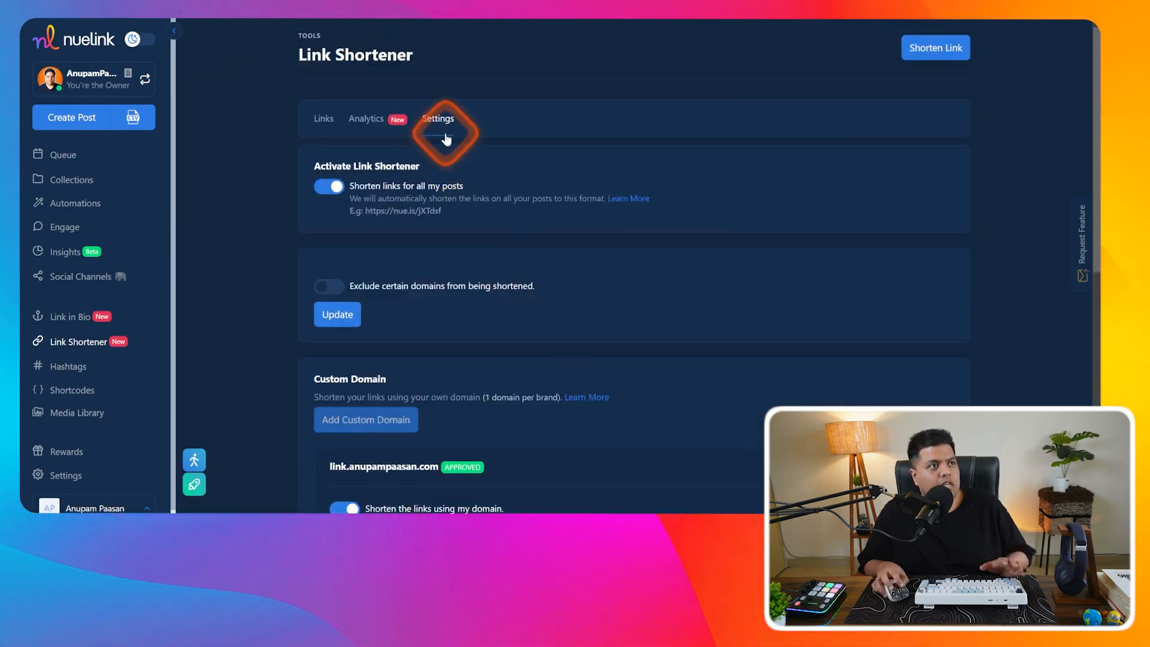
pyautogui.scroll(-3, 461, 146)
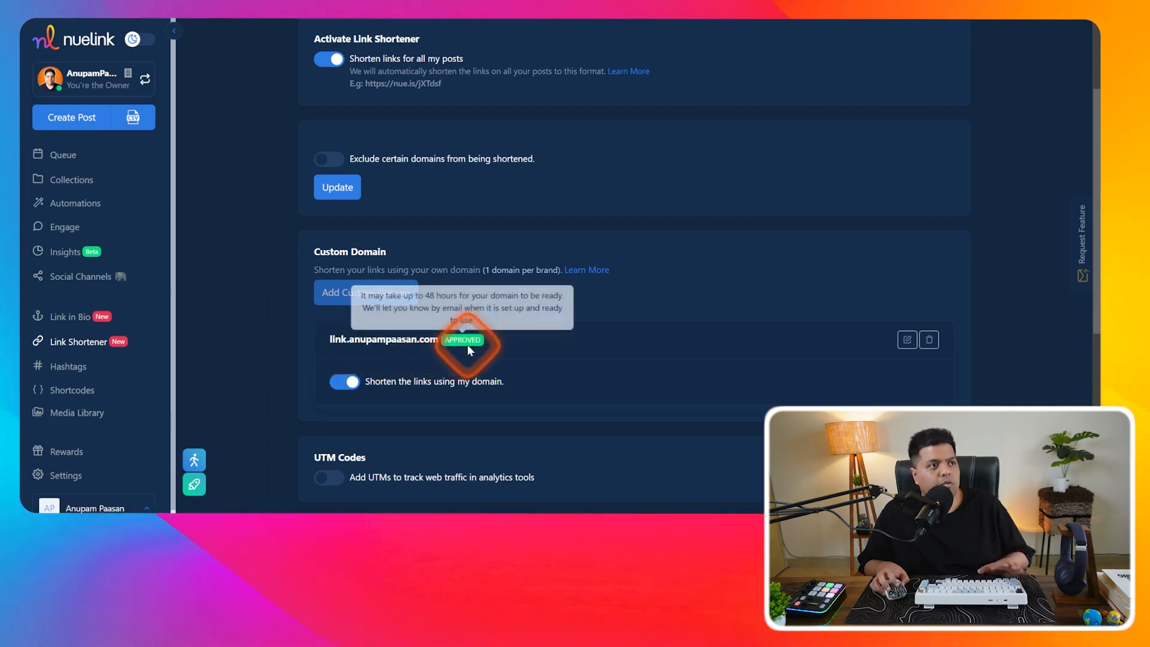
pyautogui.scroll(-1, 464, 353)
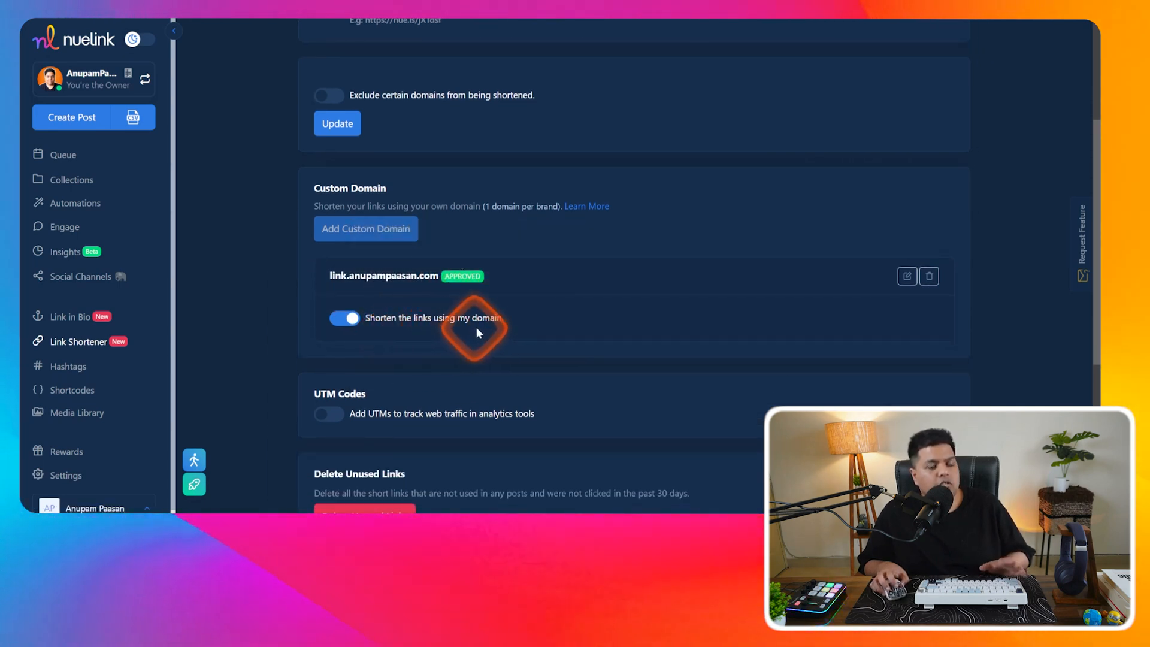
pyautogui.scroll(3, 492, 327)
pyautogui.click(330, 124)
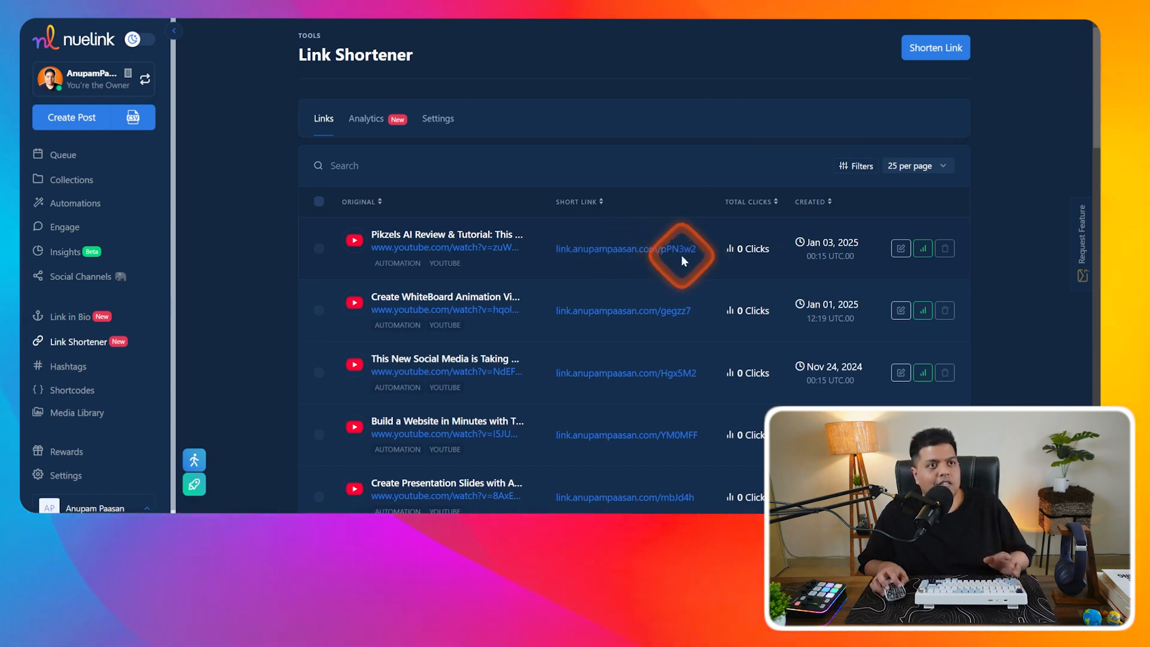
pyautogui.click(928, 53)
pyautogui.click(513, 116)
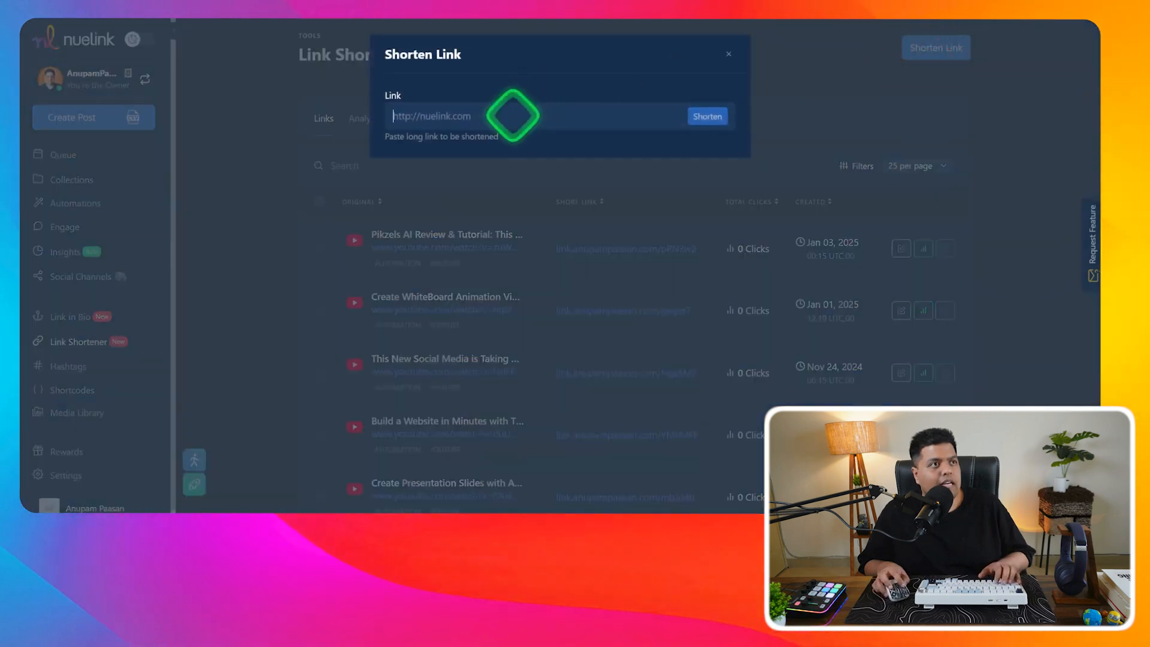
pyautogui.write('http://solvebase.co')
pyautogui.click(705, 116)
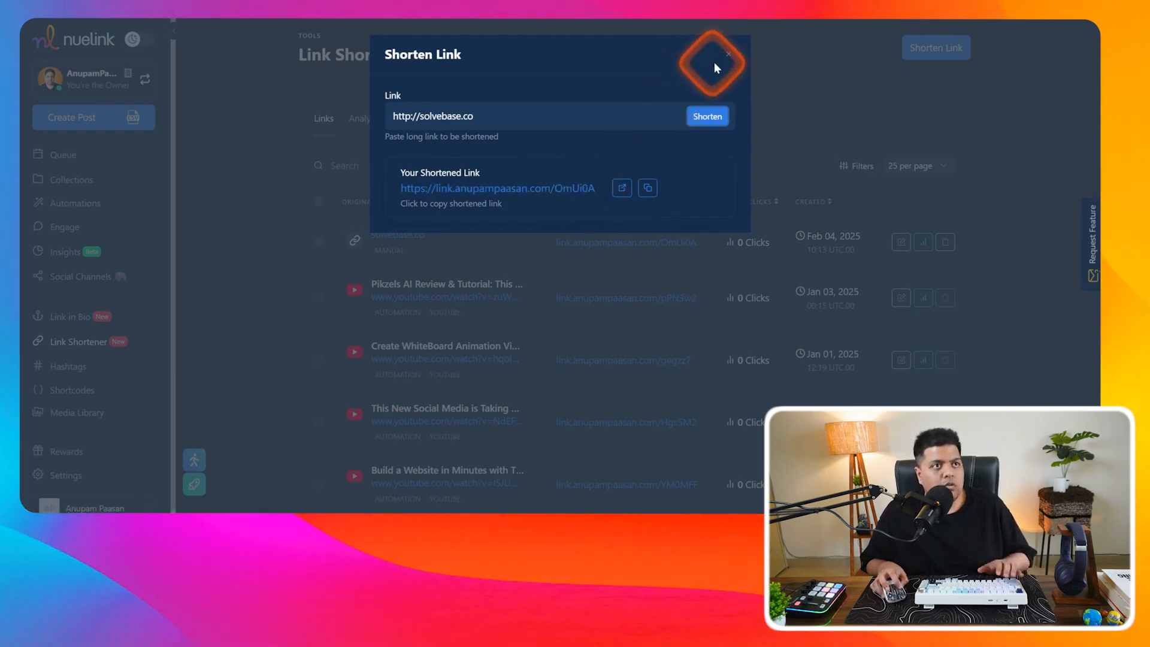
pyautogui.click(727, 53)
pyautogui.click(438, 118)
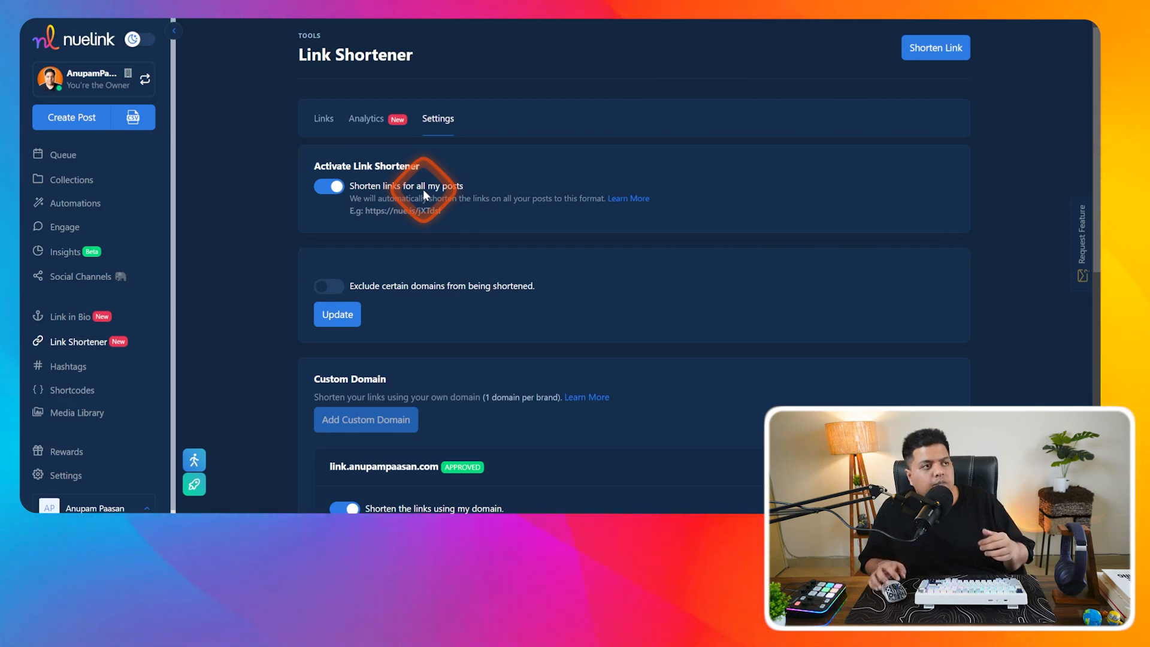
# - Add a custom domain, copy the CNAME value nuel.ink for host links, and confirm the records are updated
pyautogui.scroll(-1, 413, 198)
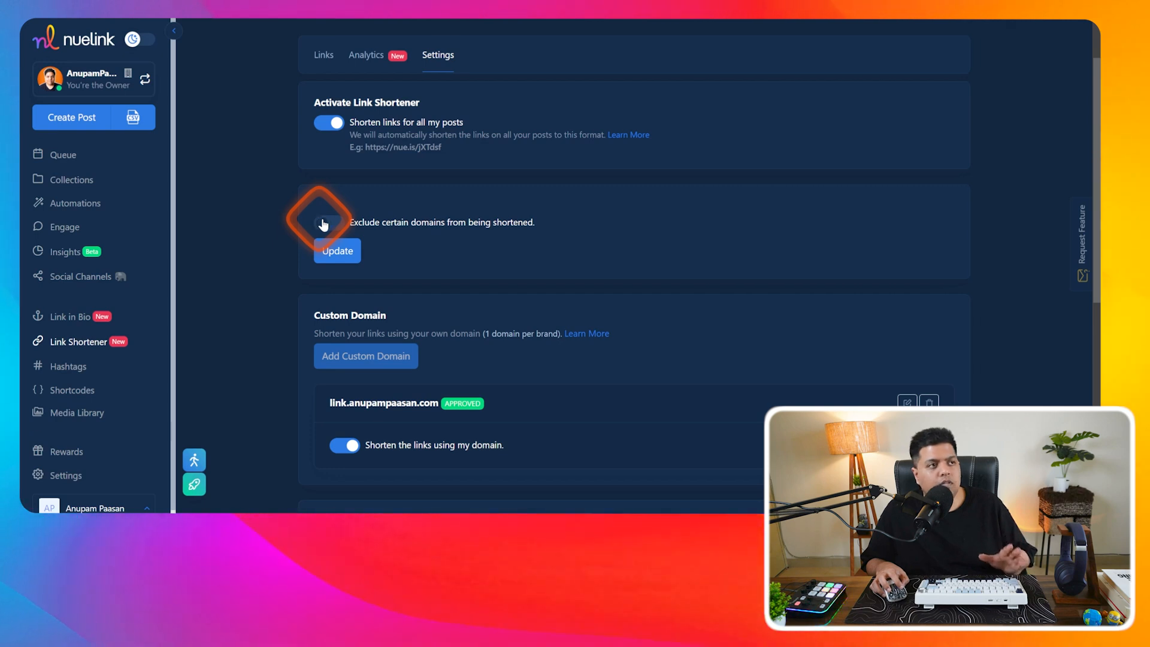
pyautogui.scroll(-2, 469, 235)
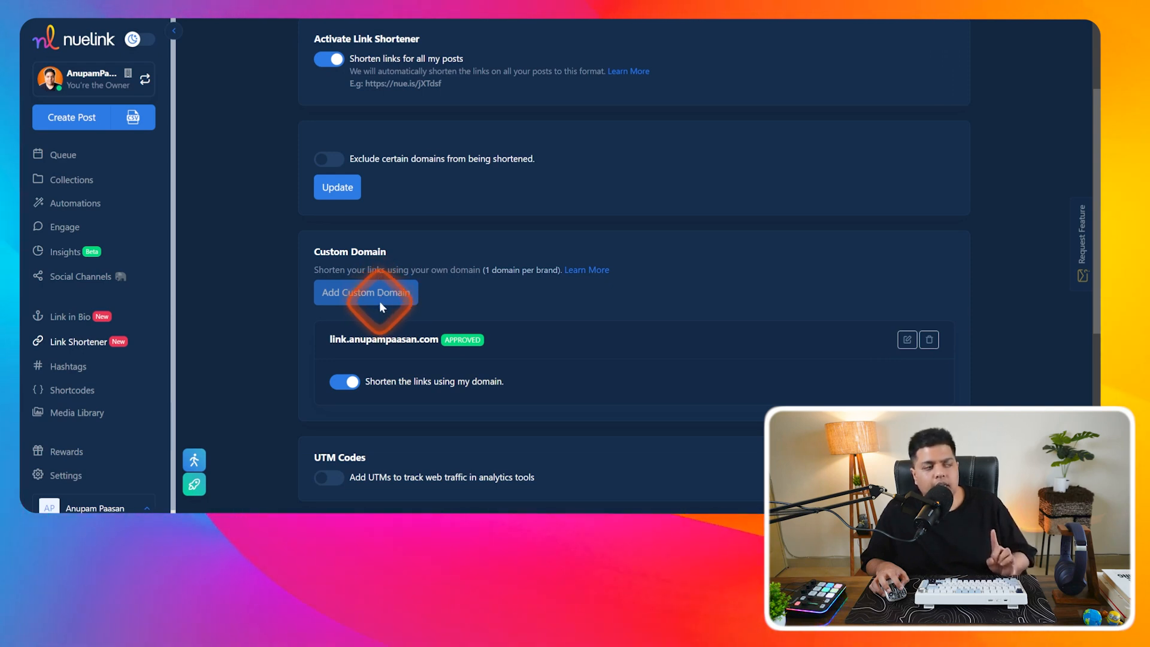
pyautogui.scroll(-3, 419, 281)
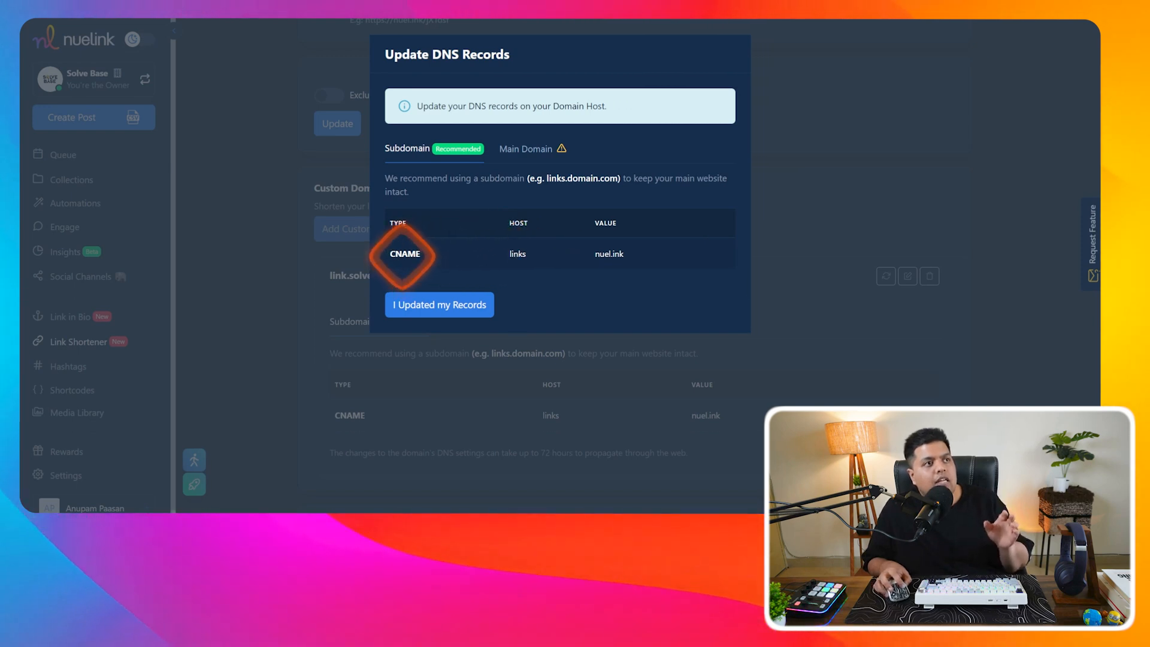
pyautogui.click(521, 255)
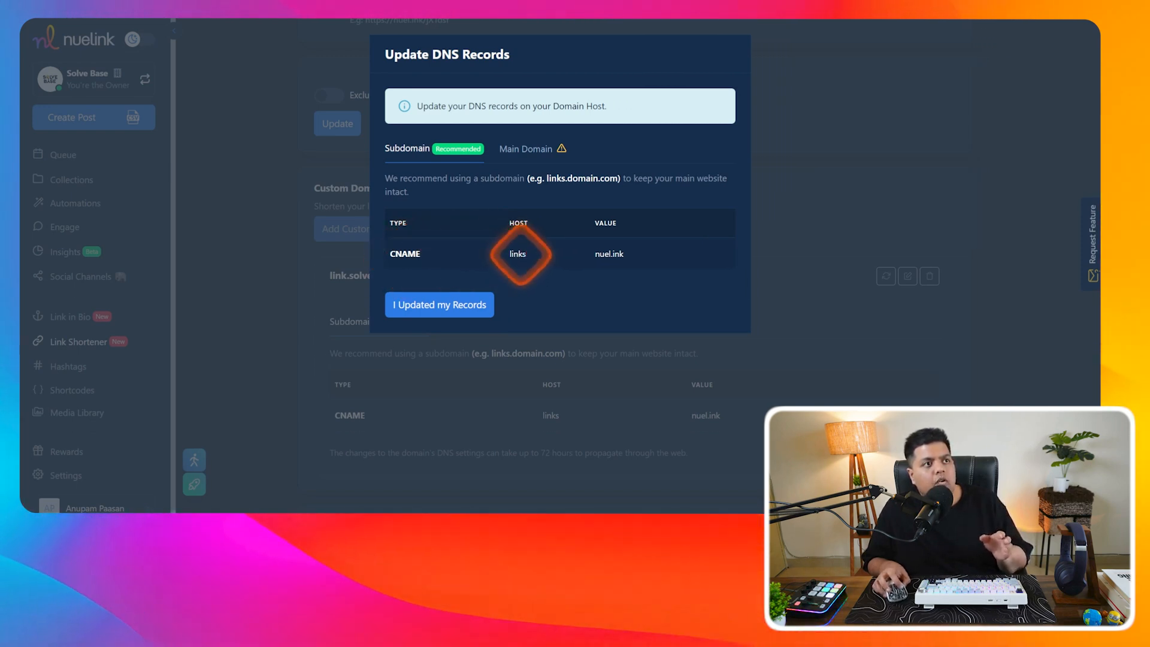
pyautogui.moveTo(596, 254); pyautogui.dragTo(627, 253)
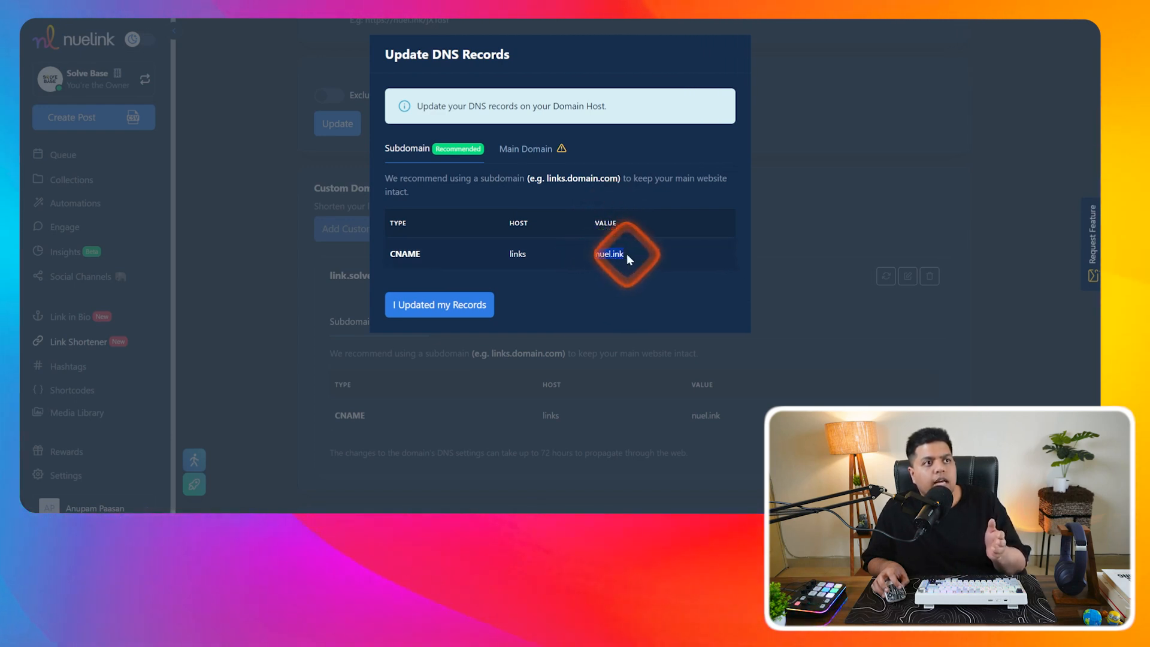
pyautogui.click(607, 255)
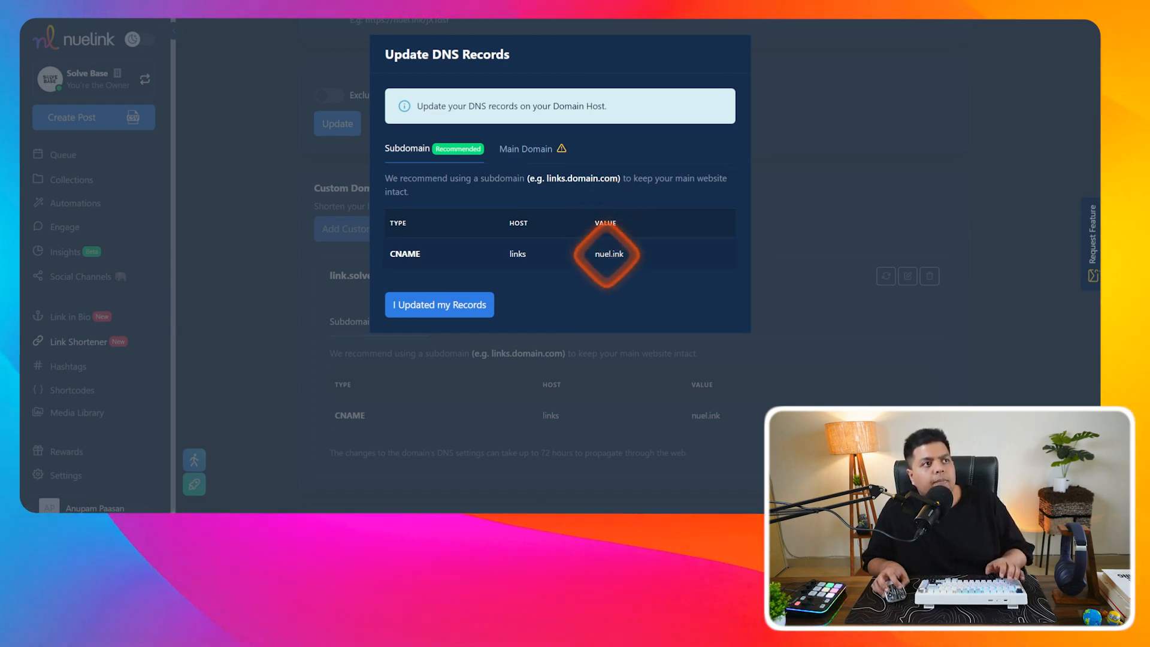
pyautogui.click(449, 309)
# - Dismiss the domain notice, leaving link.solvebase.co pending, and scroll through the settings
pyautogui.click(402, 170)
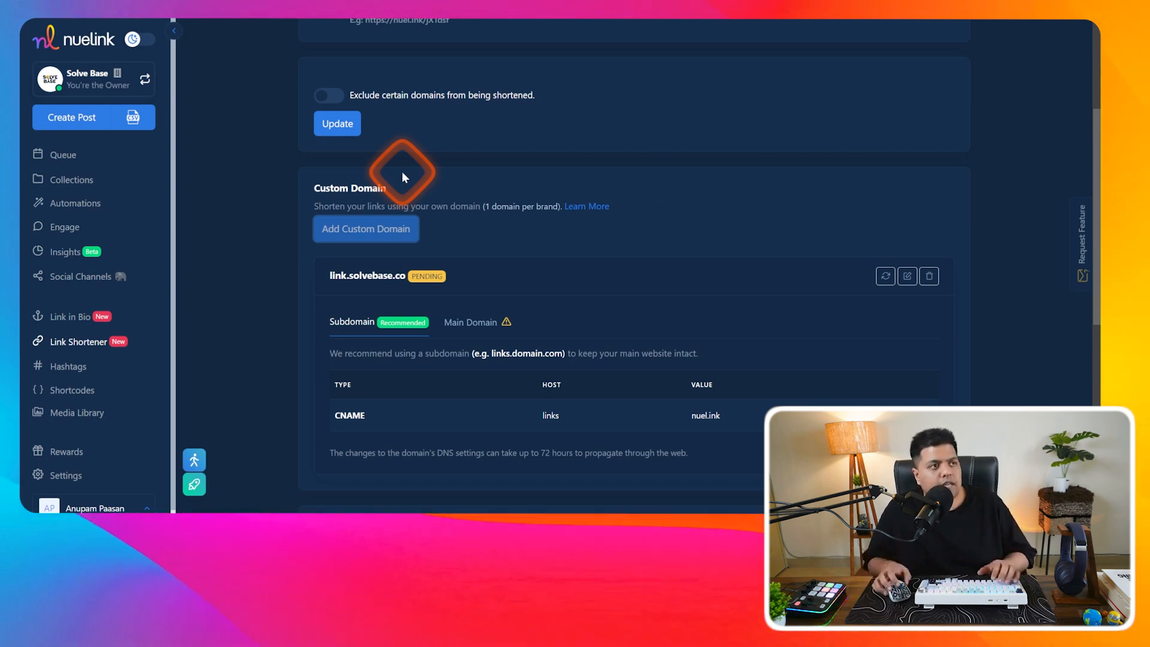
pyautogui.scroll(-4, 403, 336)
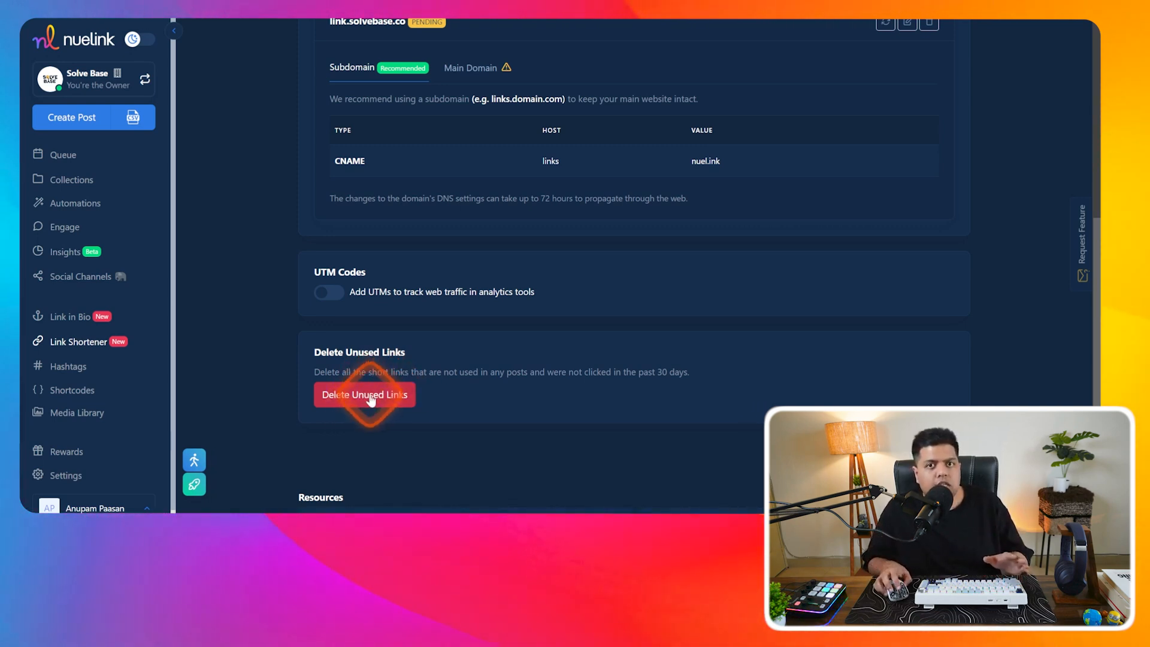
pyautogui.scroll(-3, 370, 400)
# - View the Hashtags page, abandon a new hashtag group form, and go to Shortcodes
pyautogui.click(68, 366)
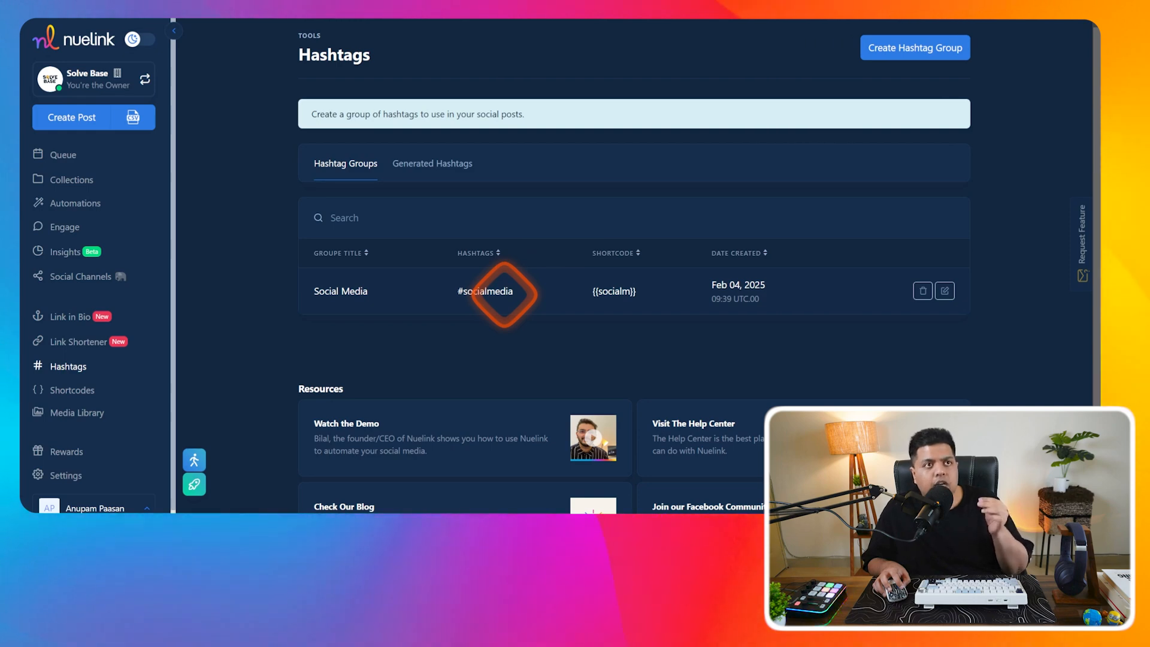
pyautogui.click(922, 49)
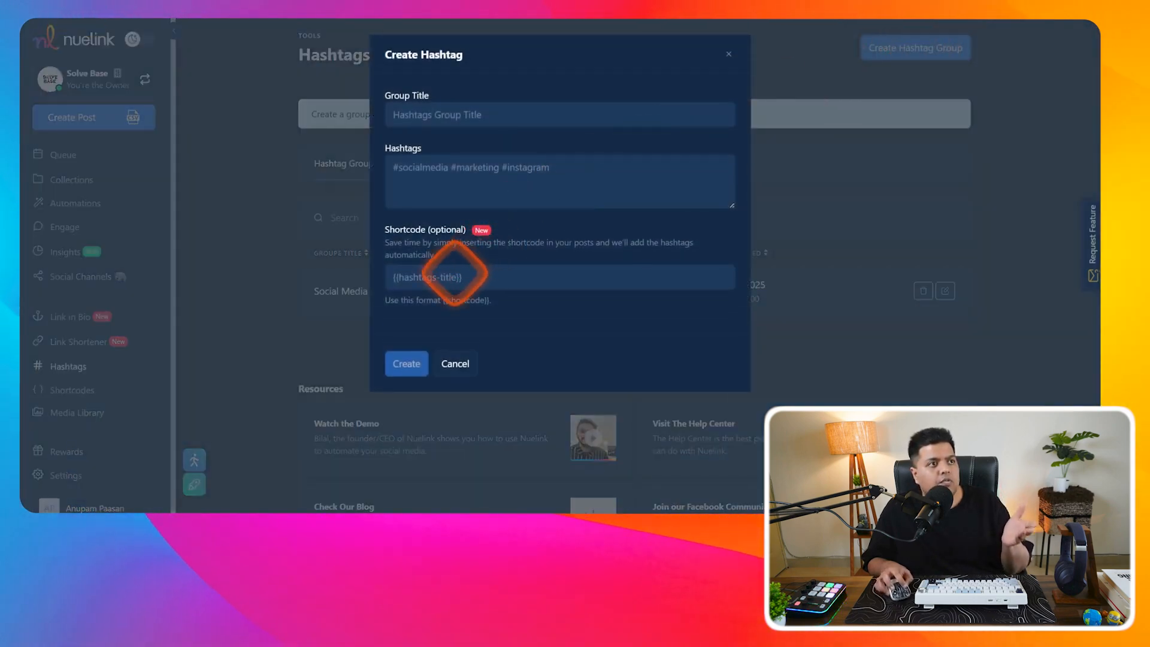
pyautogui.click(458, 276)
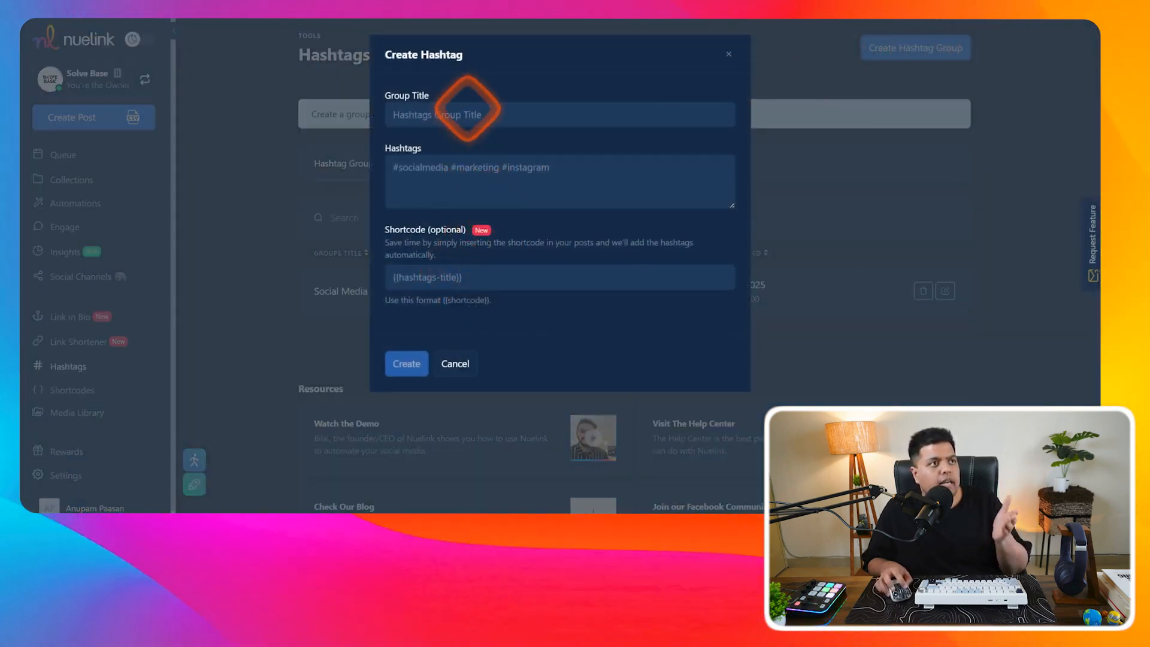
pyautogui.click(728, 54)
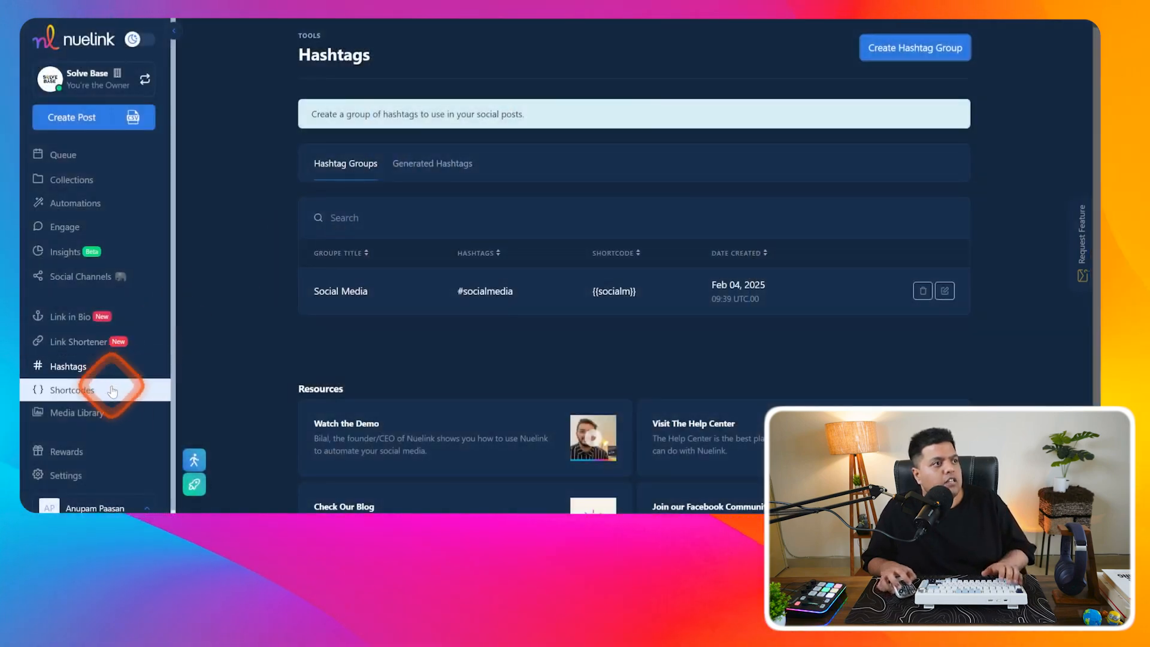
pyautogui.click(90, 389)
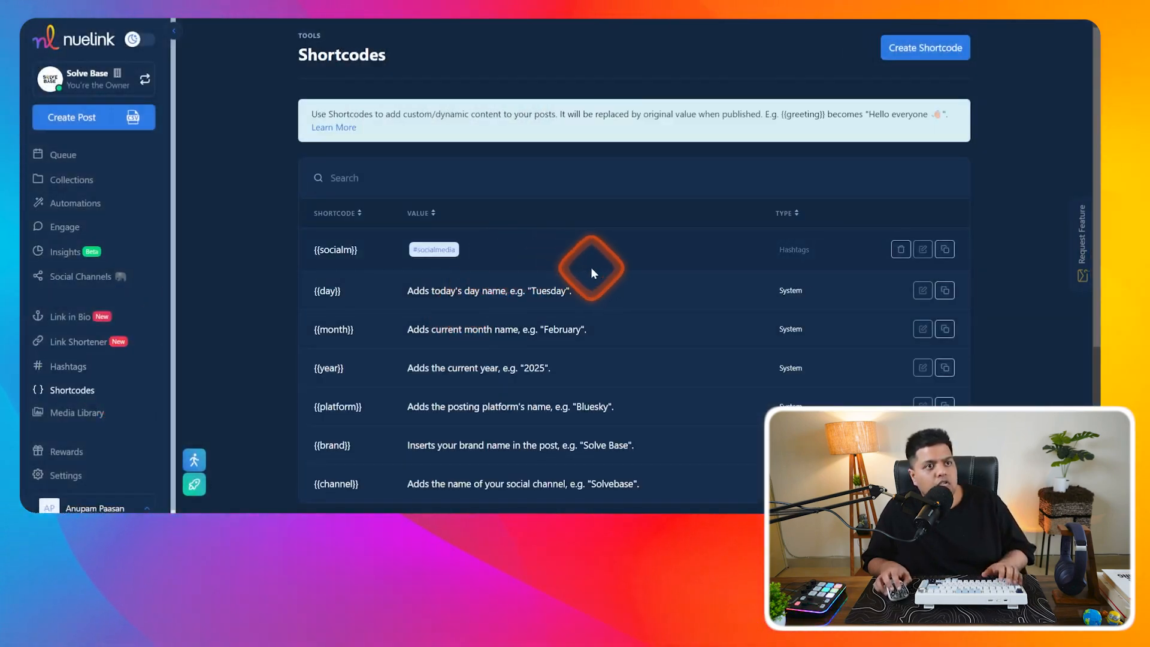
# - Start a new Dynamic Shortcode, discard it, and open the Media Library's four uploaded JPEGs
pyautogui.scroll(-2, 591, 268)
pyautogui.scroll(1, 590, 265)
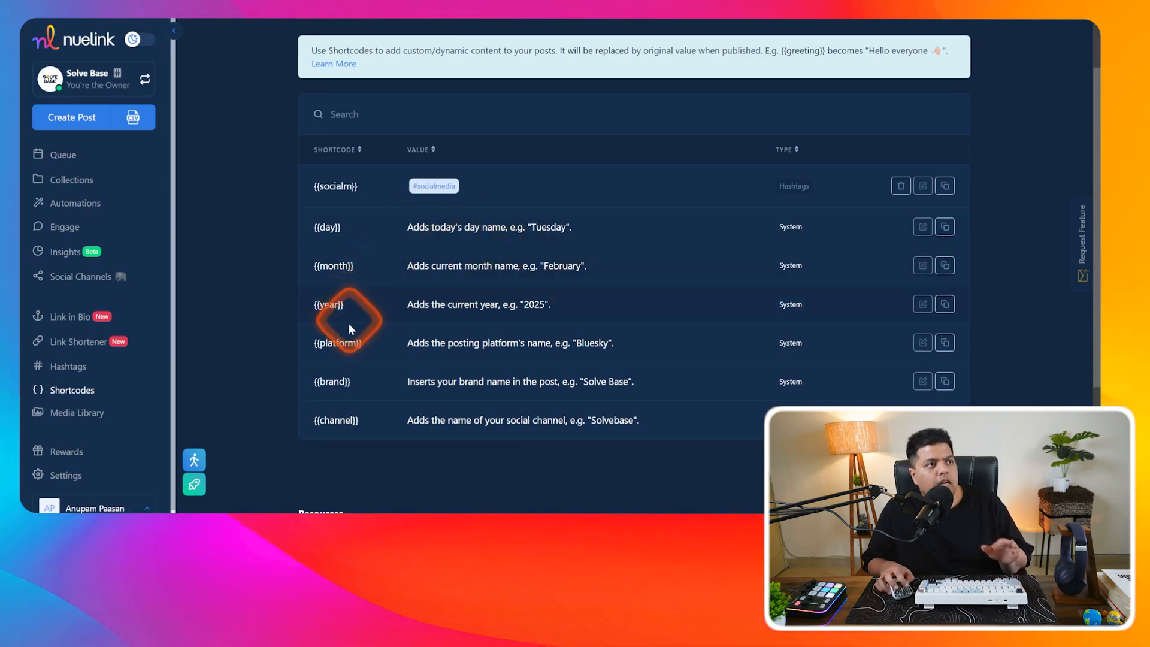
pyautogui.scroll(1, 945, 101)
pyautogui.click(929, 49)
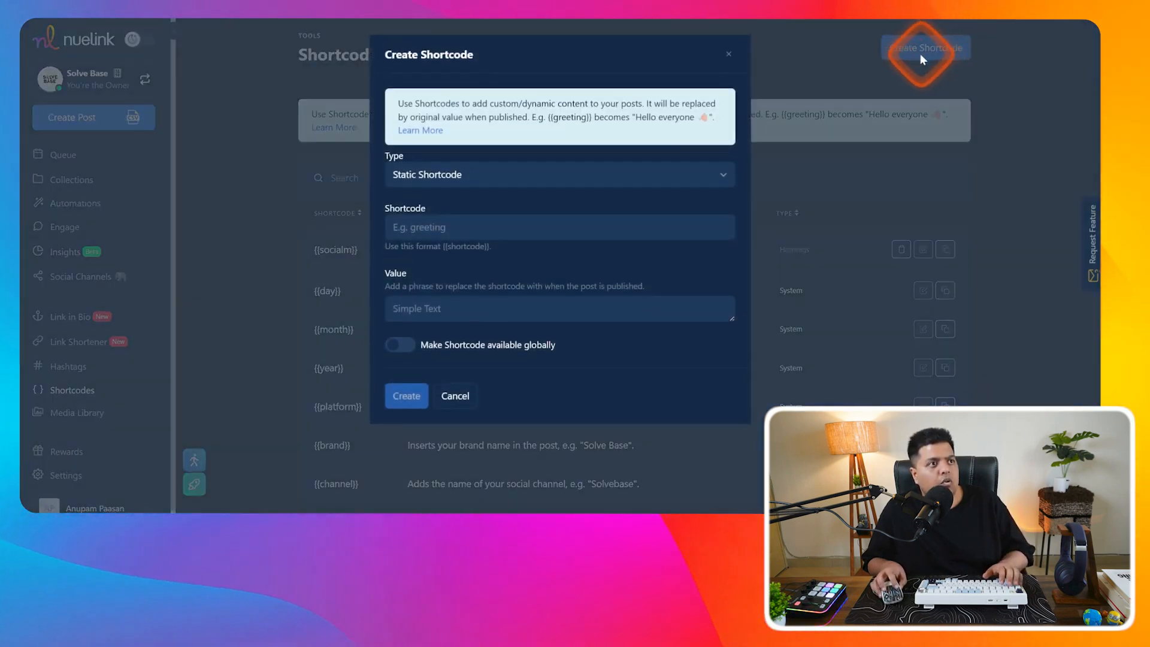
pyautogui.click(711, 171)
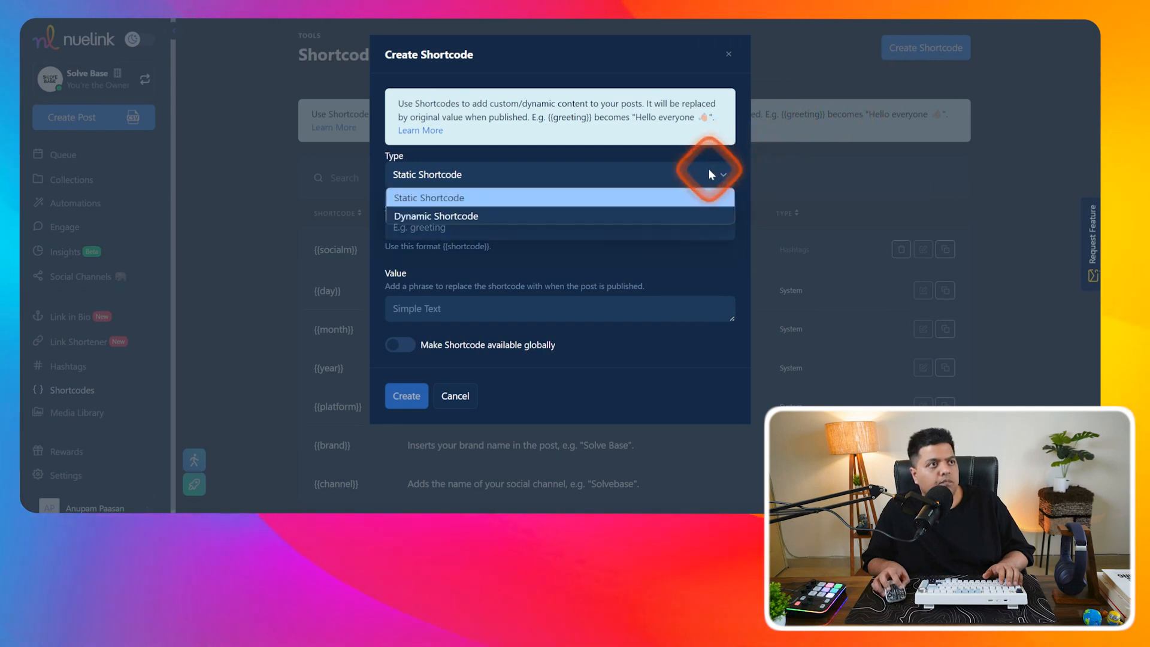
pyautogui.click(594, 213)
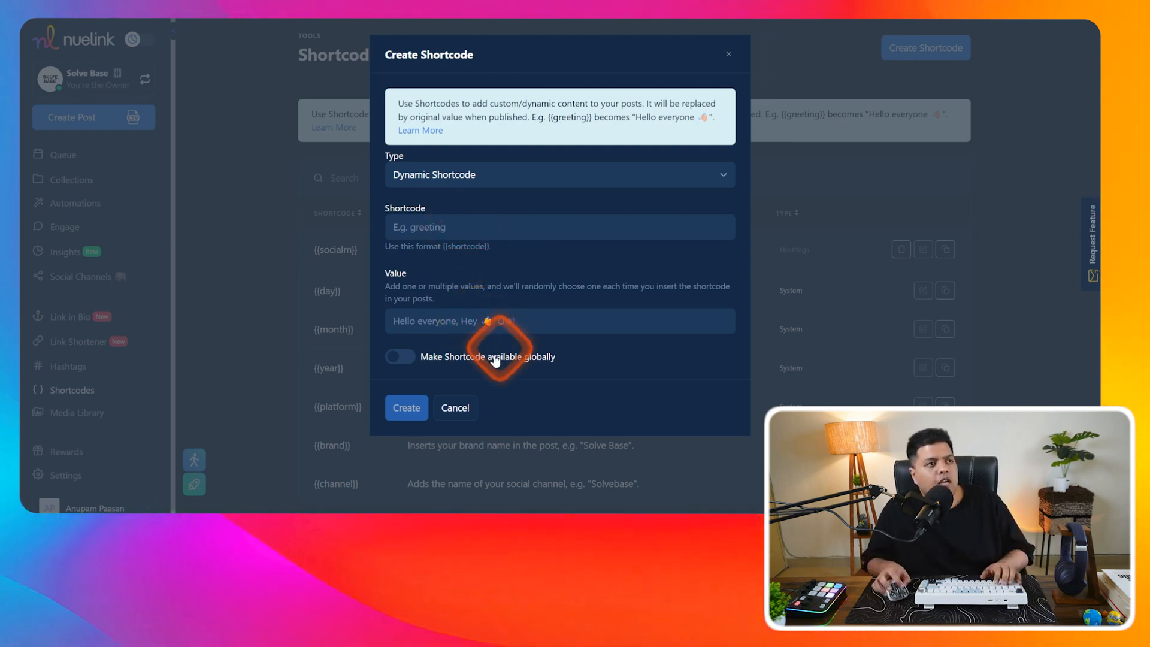
pyautogui.click(455, 409)
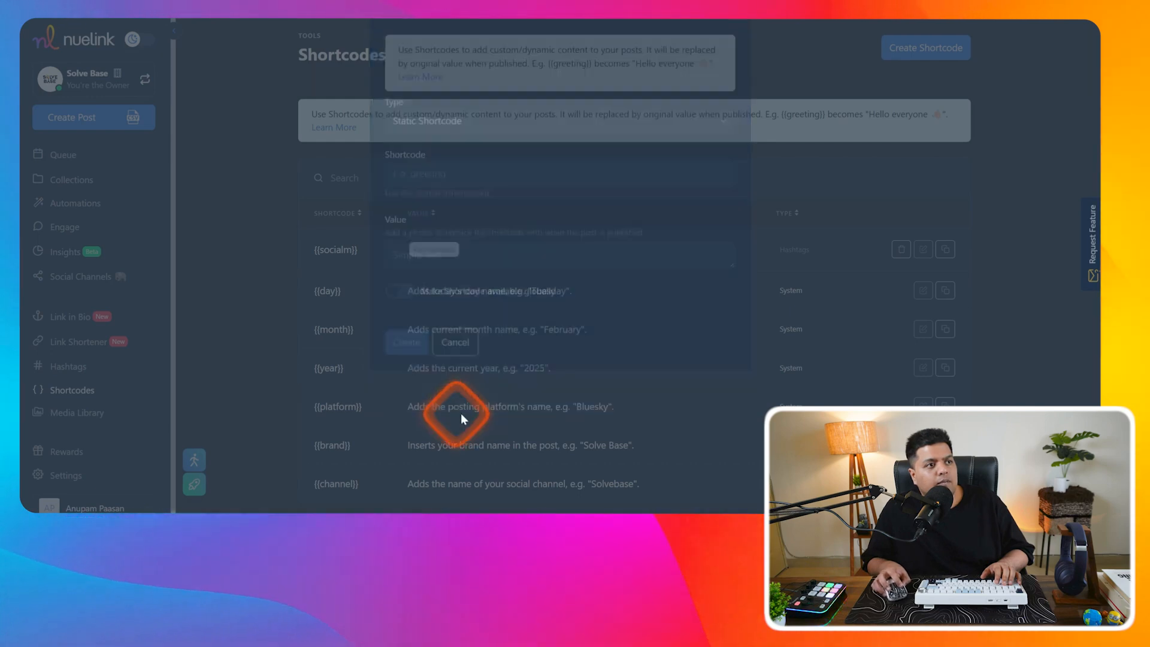
pyautogui.click(84, 412)
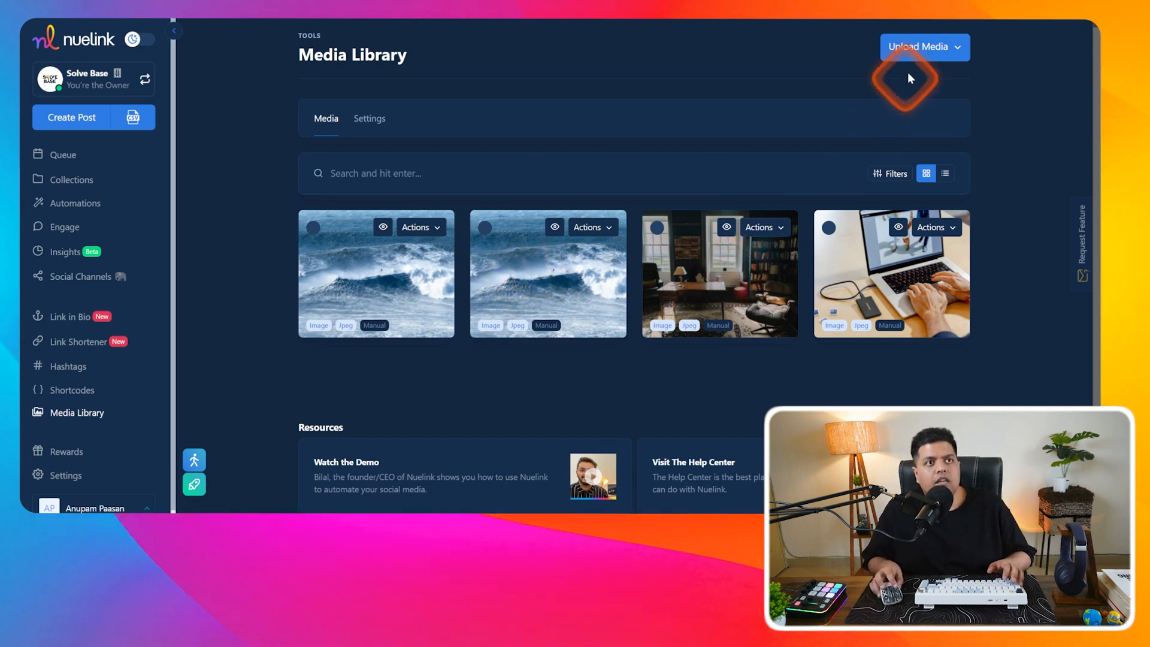
# - Check the Upload Media sources, then scroll through the Rewards review tasks
pyautogui.click(915, 46)
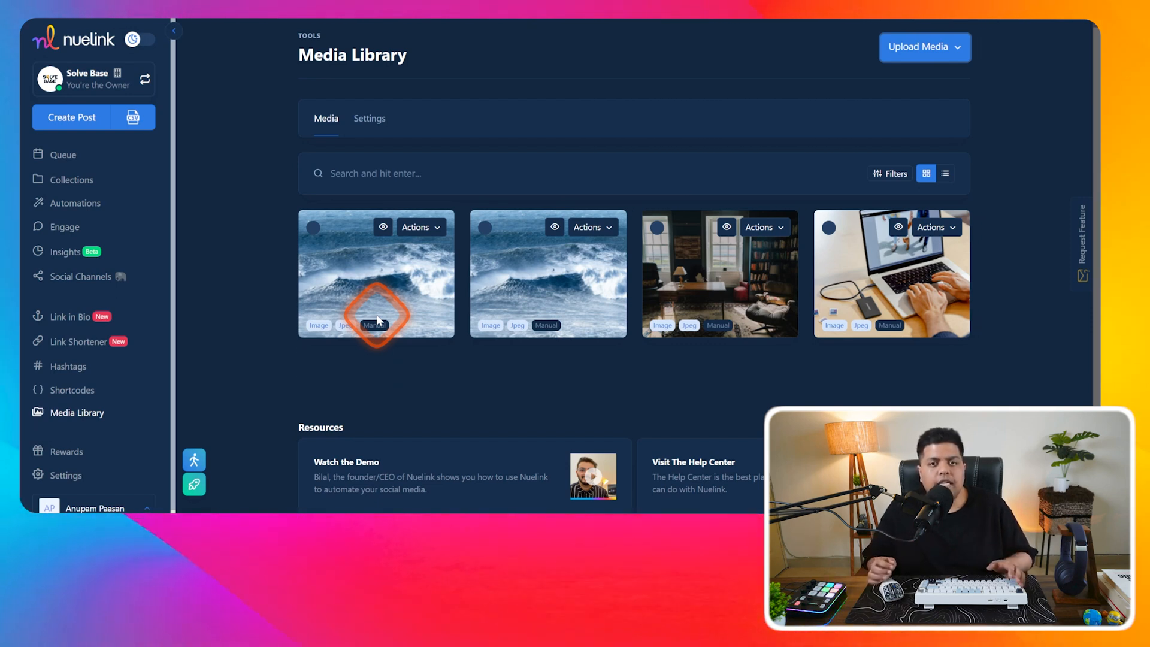
pyautogui.click(80, 456)
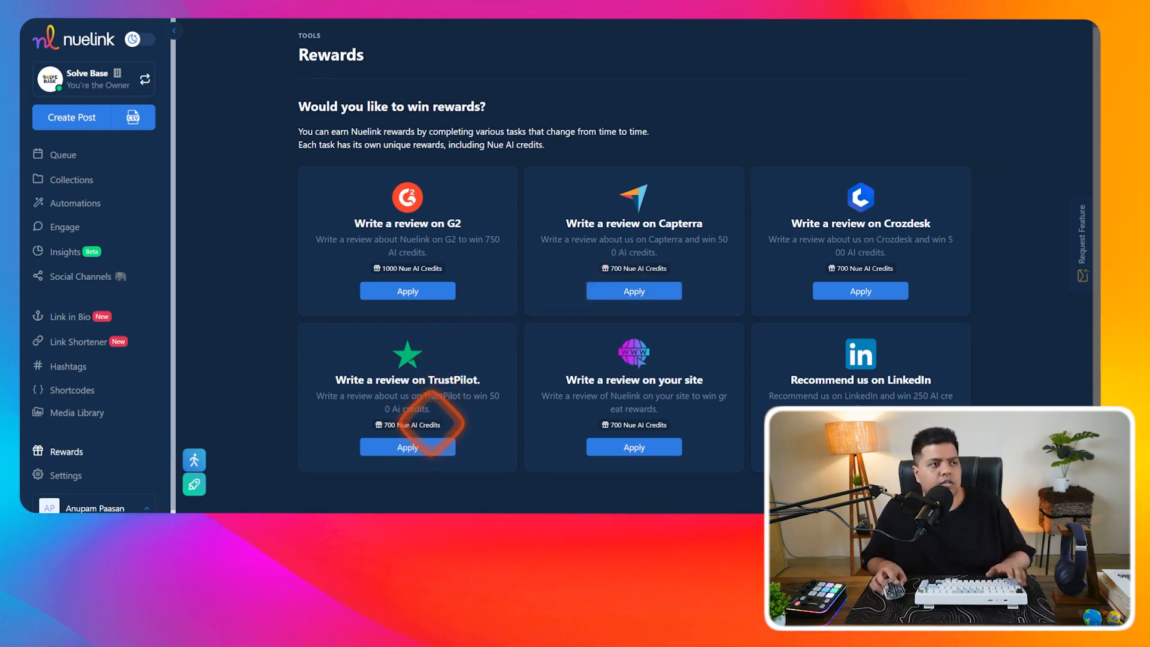
pyautogui.scroll(-1, 133, 399)
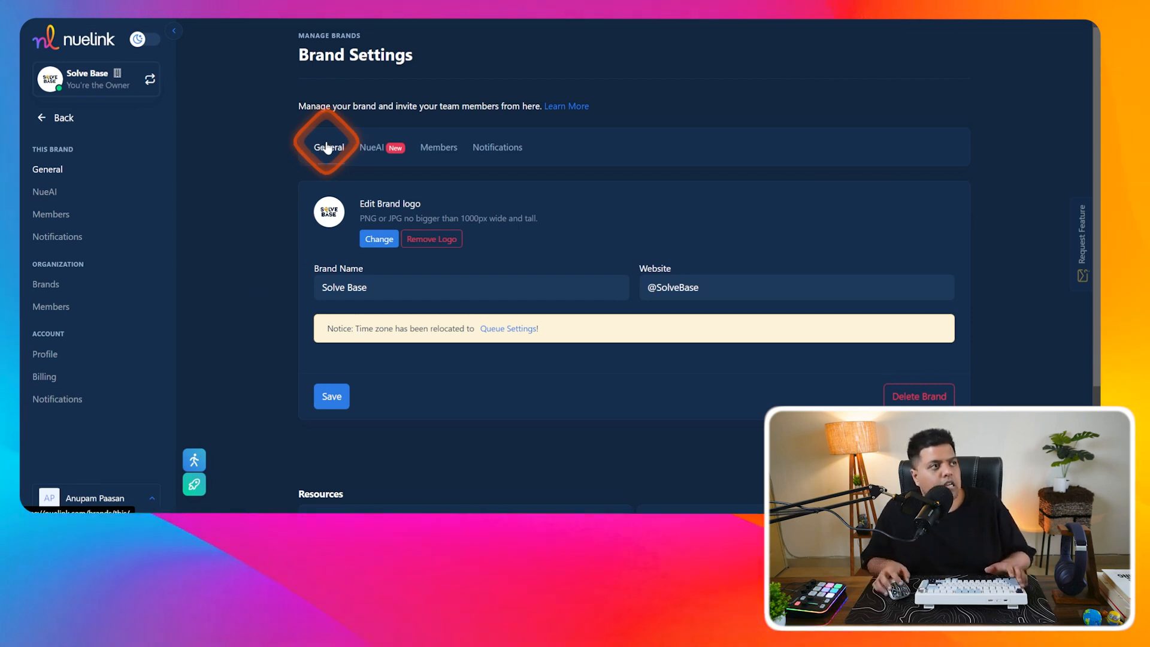
# - Review the brand's NueAI, Members and Notifications tabs, then open the list of all brands
pyautogui.click(47, 189)
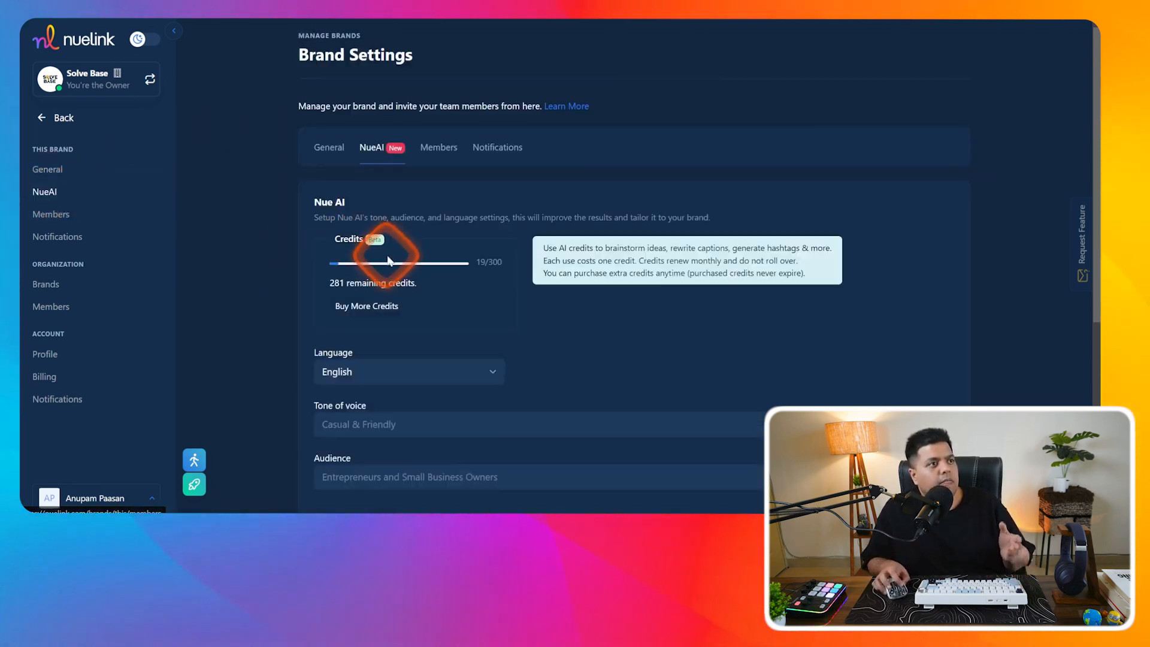
pyautogui.click(451, 158)
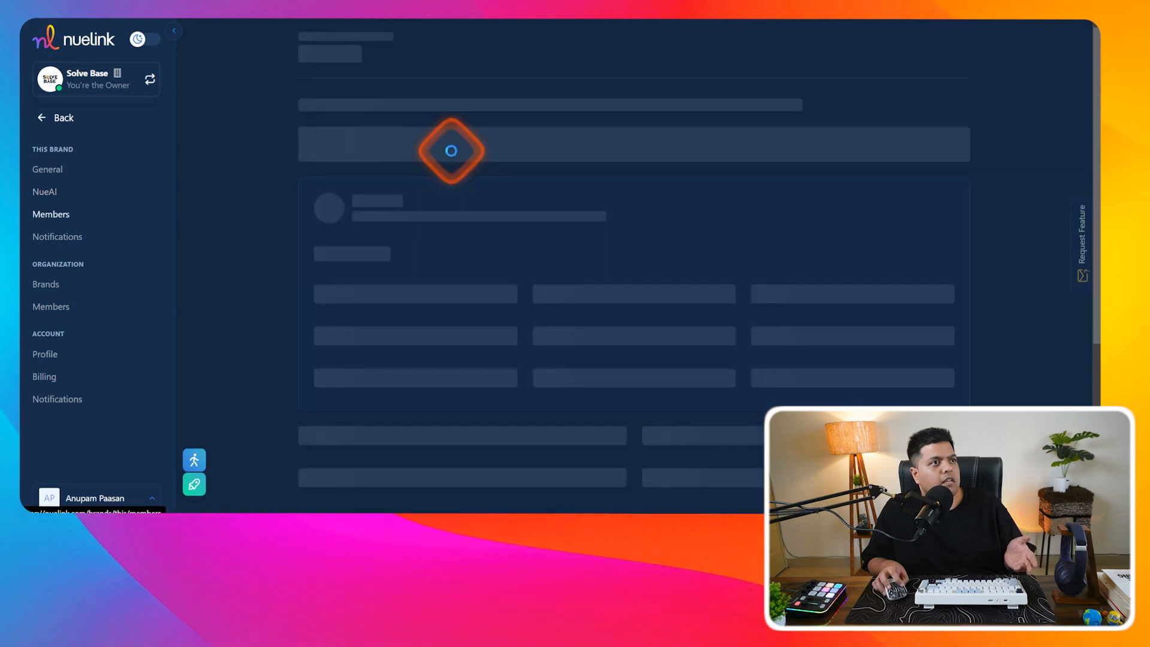
pyautogui.click(504, 153)
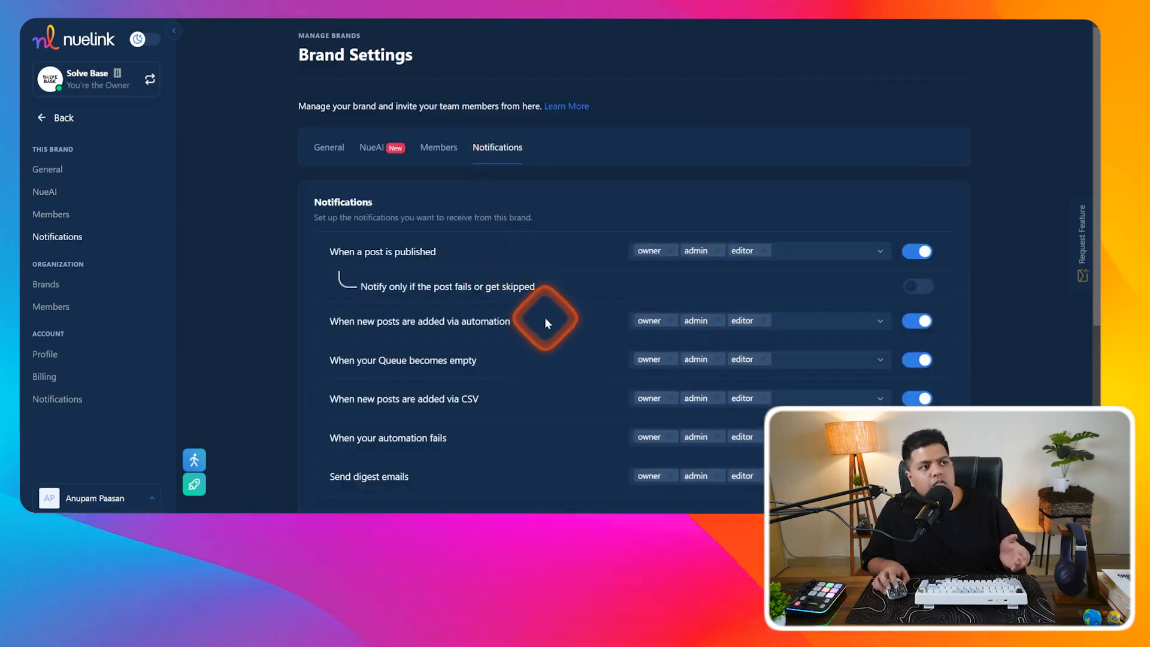
pyautogui.scroll(-2, 541, 315)
pyautogui.scroll(-1, 538, 311)
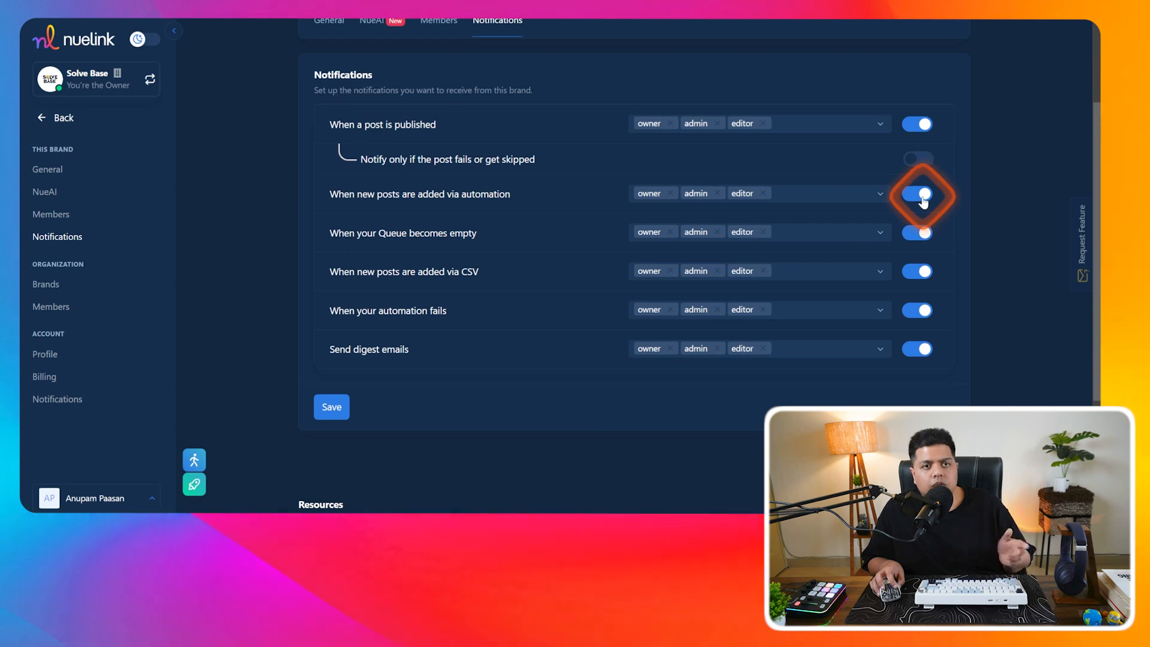
pyautogui.click(70, 290)
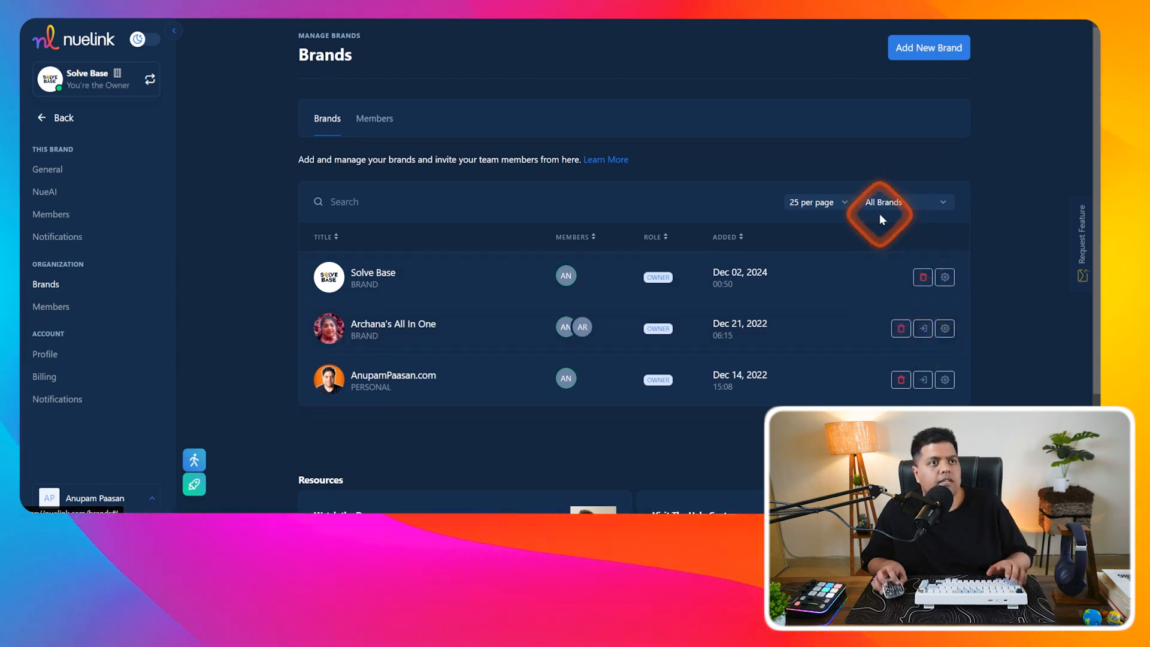
# - View the organization's two team members and bring up the Invite New Member form
pyautogui.click(369, 119)
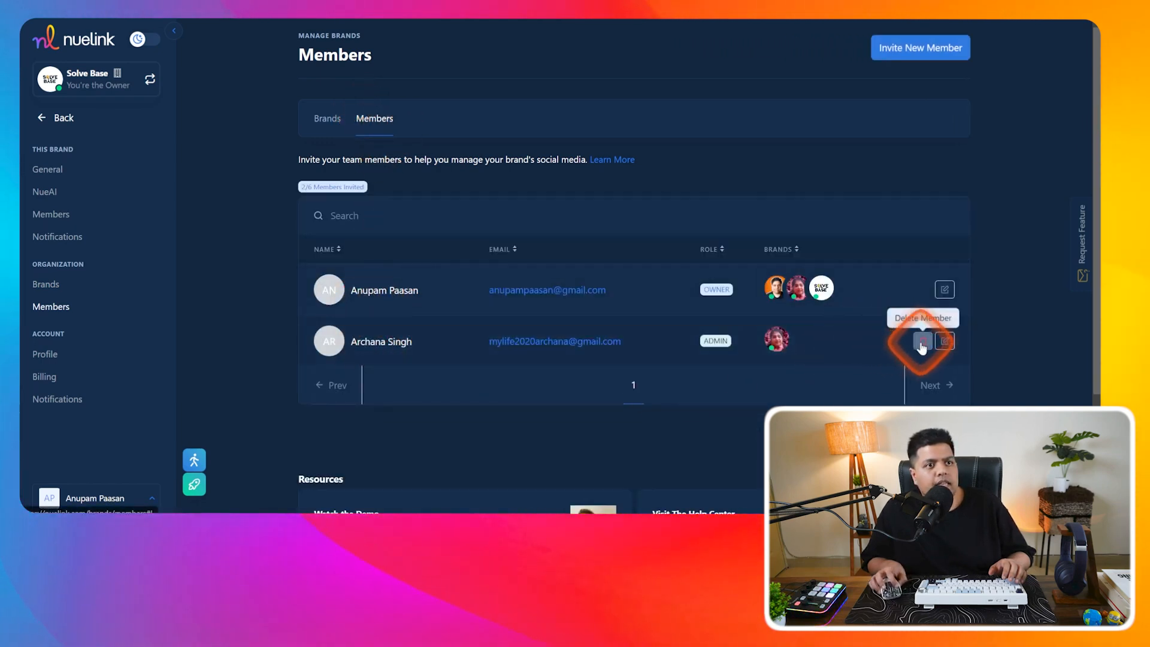
pyautogui.click(938, 52)
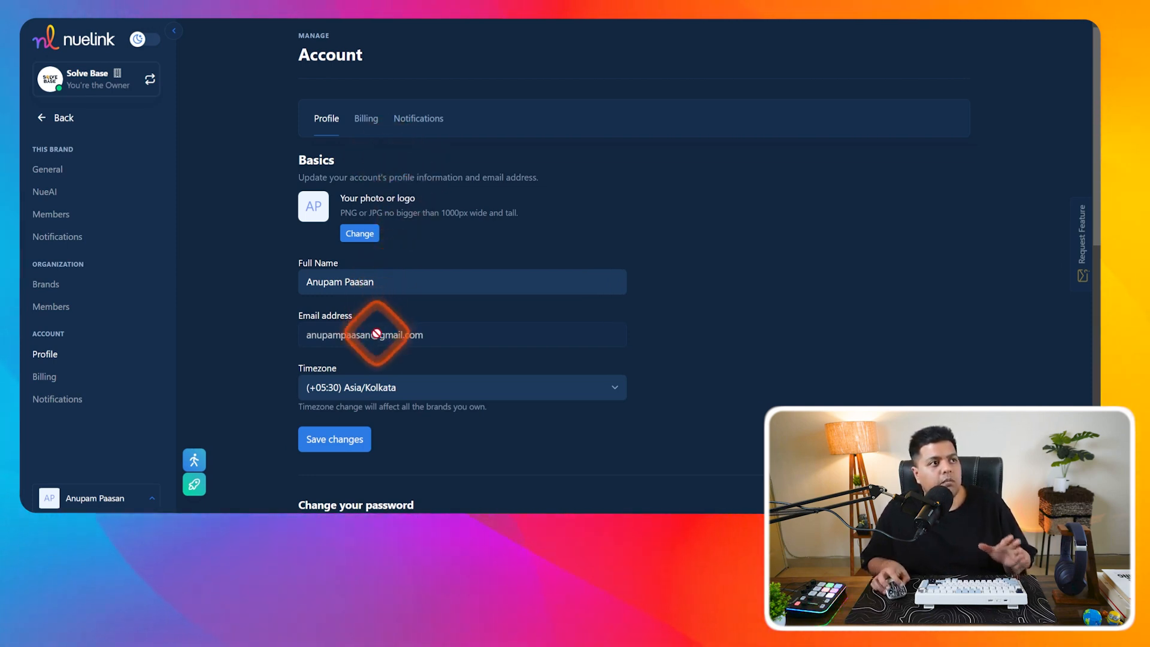
# - Scroll through the account Profile, then check the Billing subscription and email Notifications settings
pyautogui.scroll(-5, 379, 387)
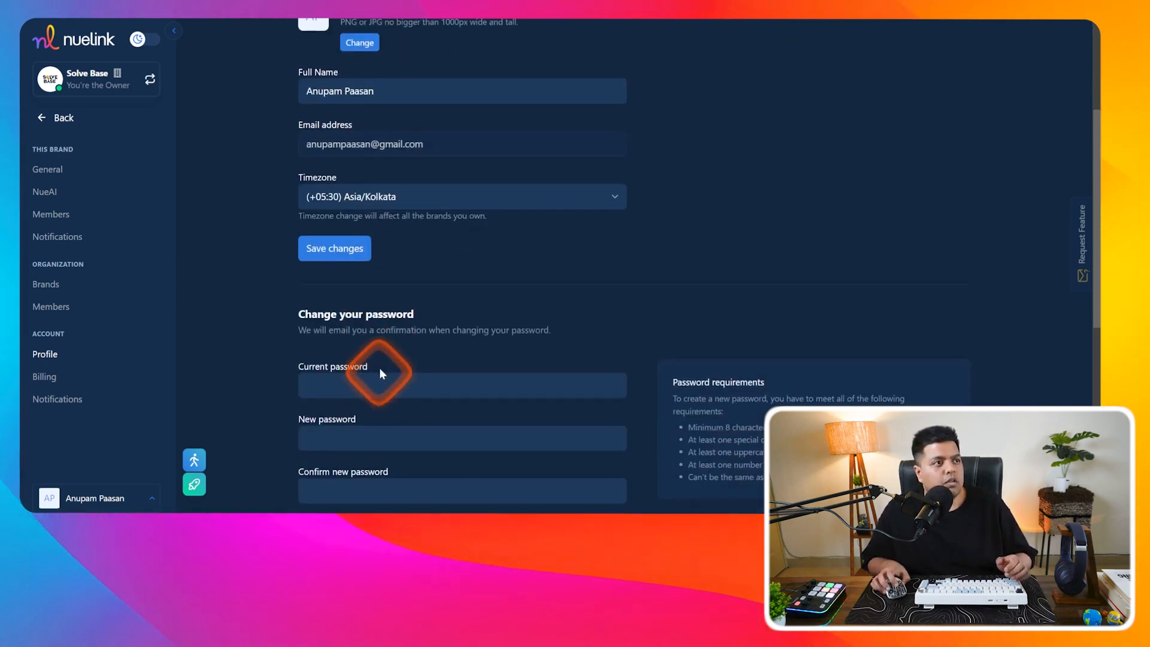
pyautogui.scroll(-3, 380, 300)
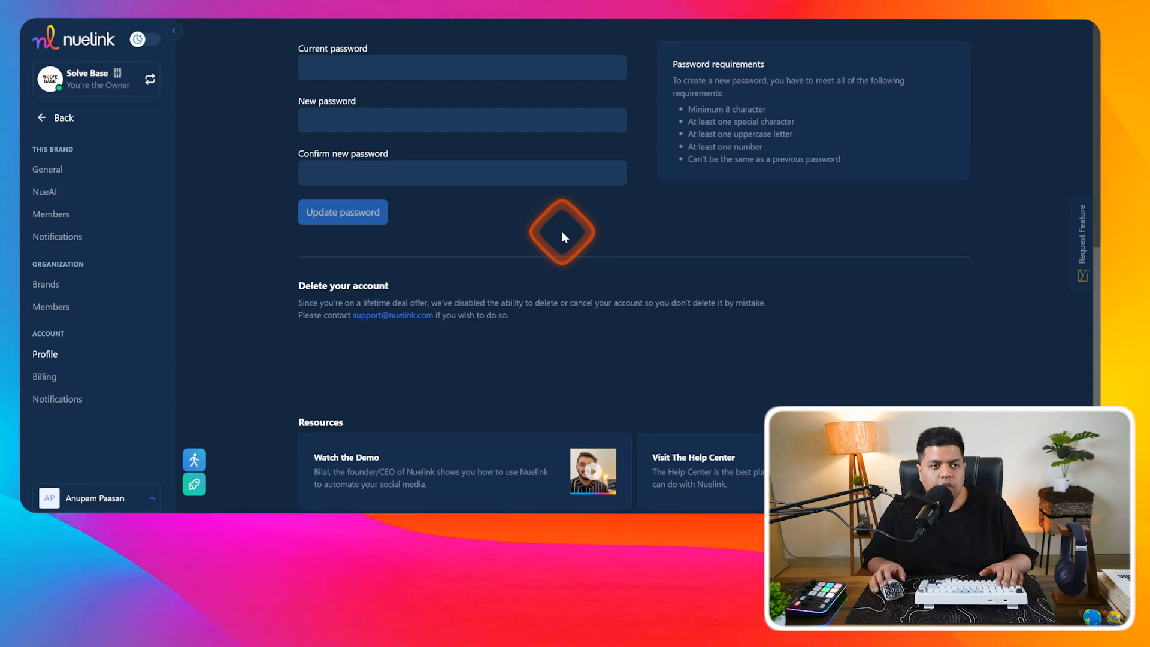
pyautogui.scroll(2, 611, 246)
pyautogui.scroll(4, 619, 314)
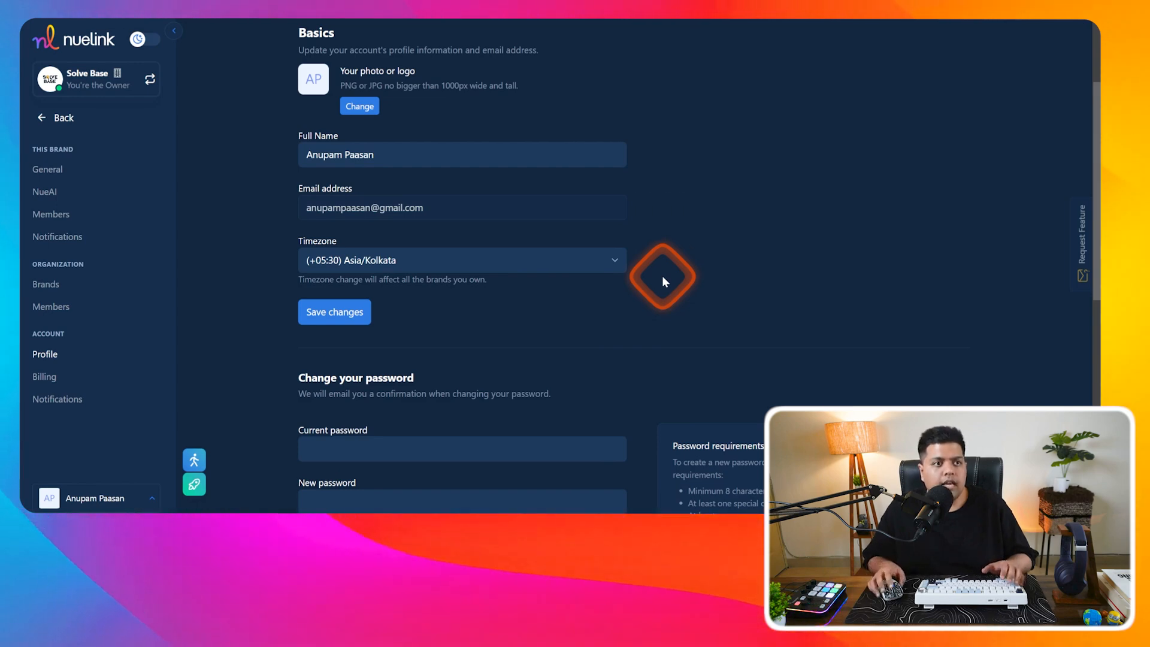
pyautogui.scroll(-8, 662, 275)
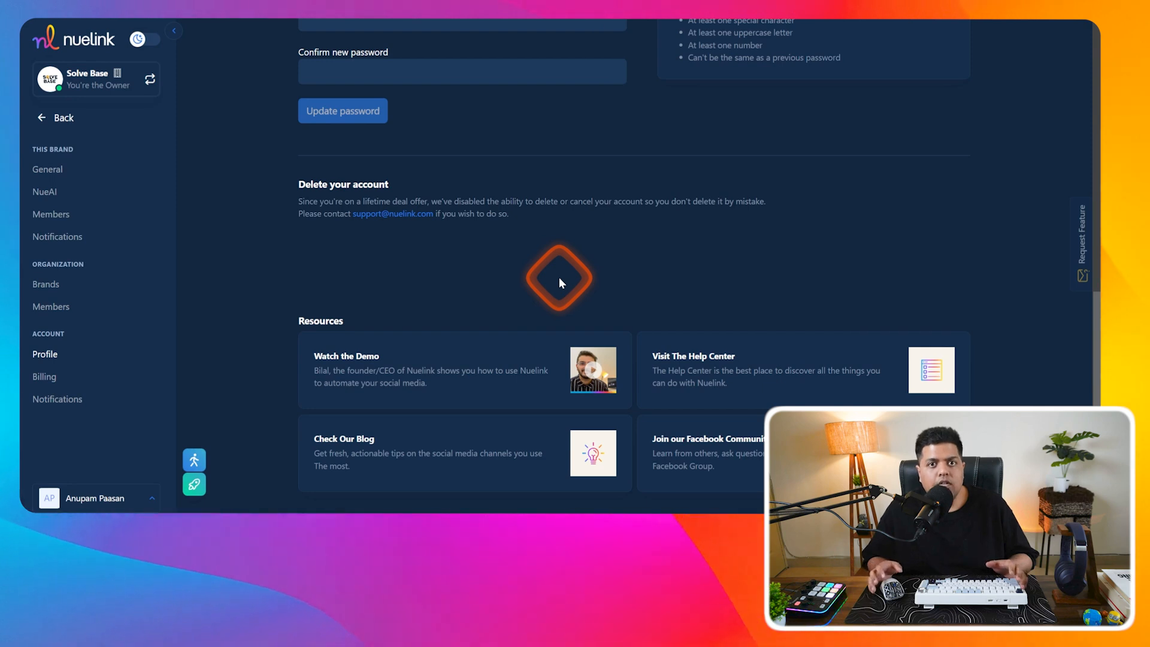
pyautogui.click(366, 118)
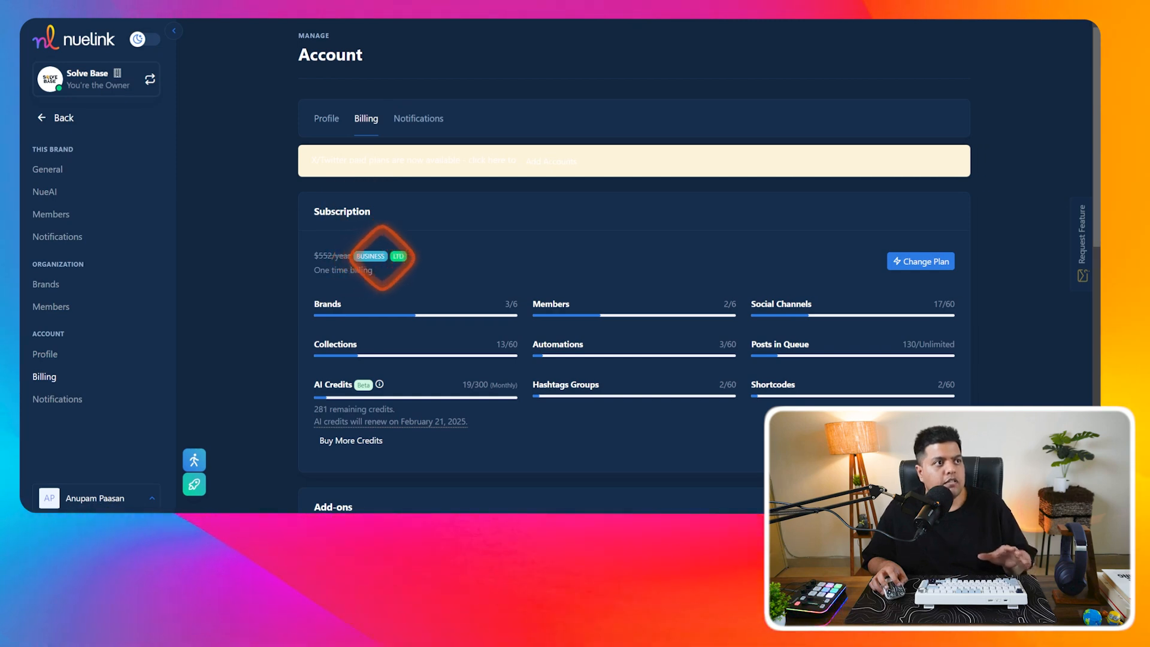
pyautogui.scroll(-3, 526, 228)
pyautogui.scroll(3, 526, 227)
pyautogui.click(436, 122)
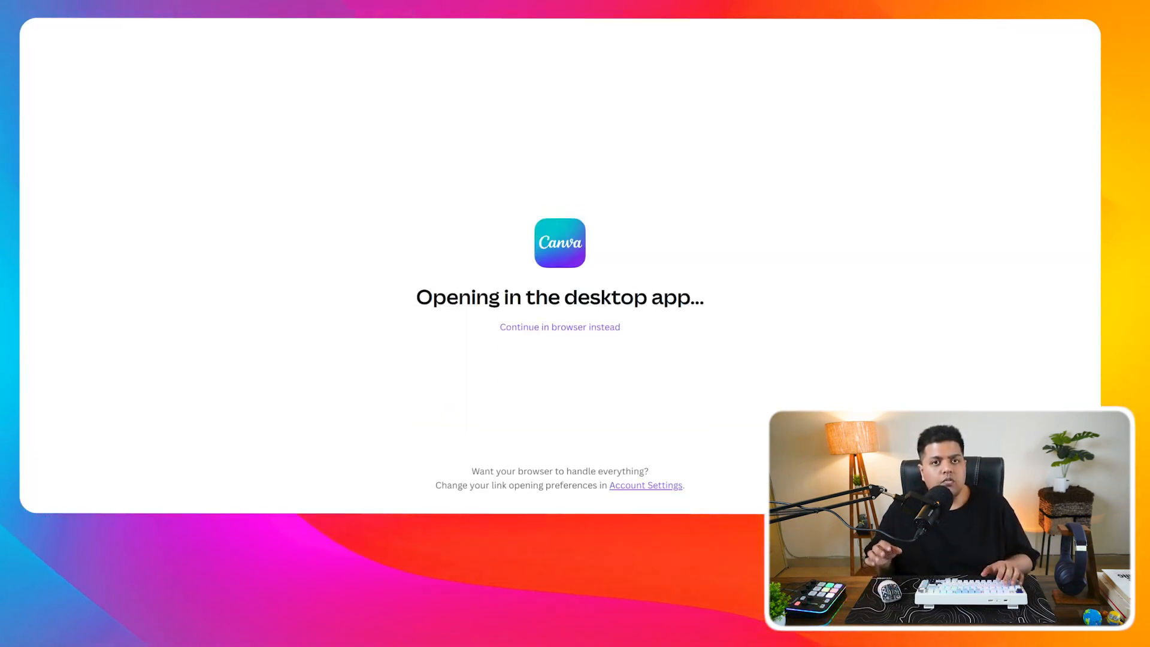
# - Continue in the browser, add the Nuelink app via Apps search 'nuel', and save page 13 to Solve Base
pyautogui.click(567, 327)
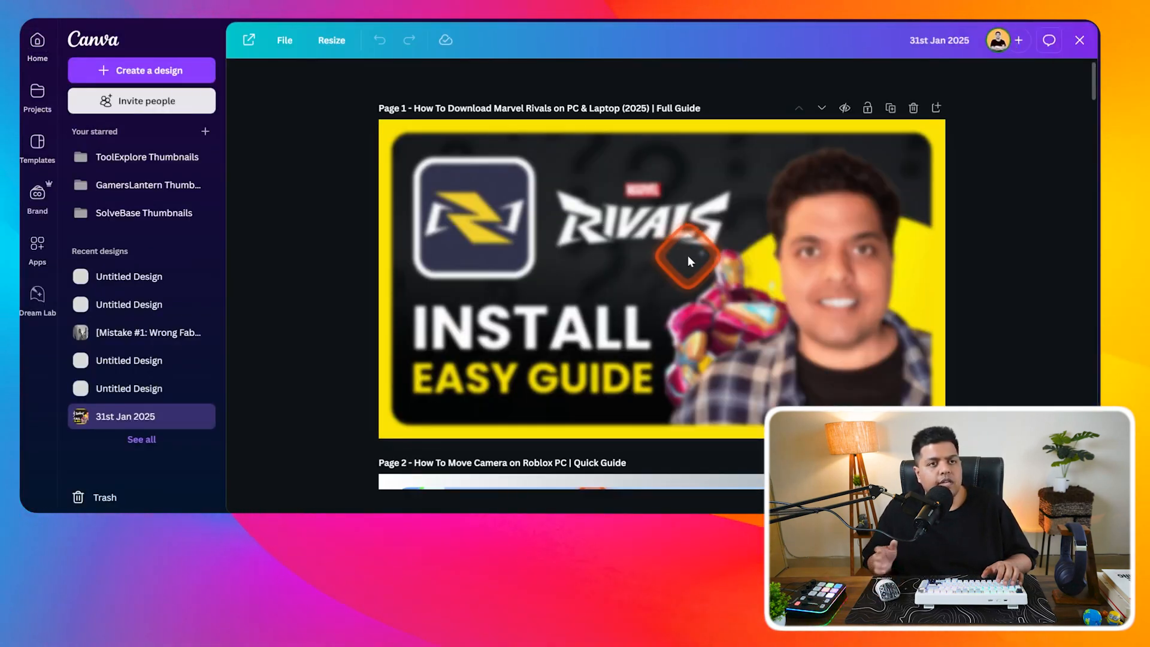
pyautogui.moveTo(1095, 94); pyautogui.dragTo(1093, 494)
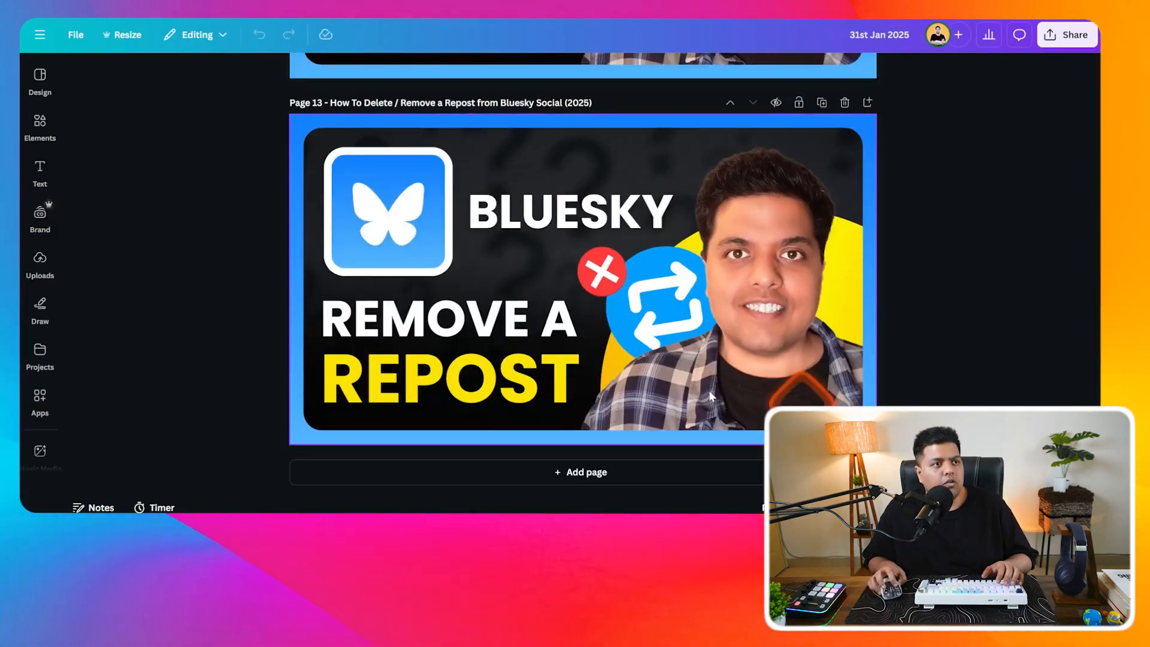
pyautogui.click(40, 398)
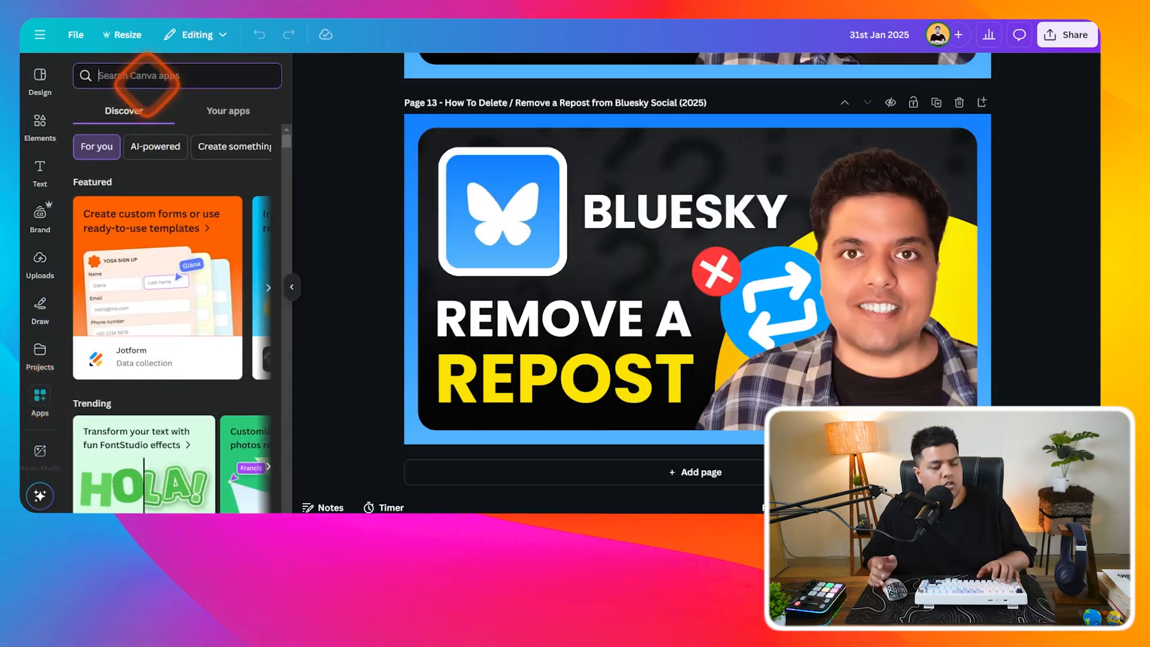
pyautogui.write('nuel')
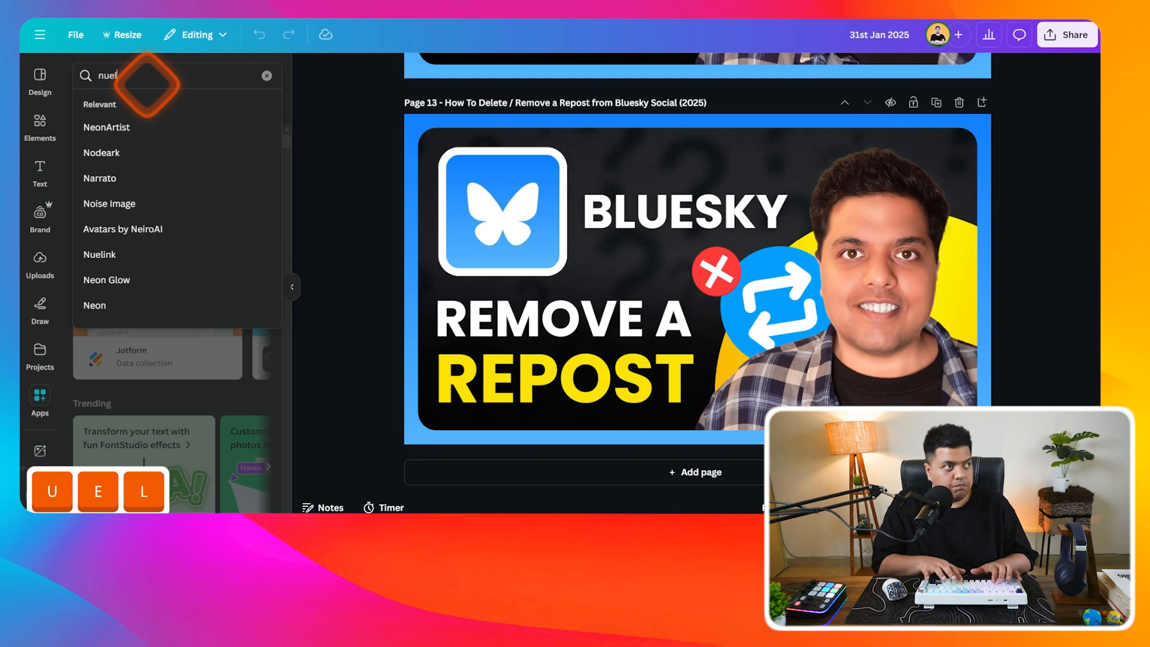
pyautogui.click(130, 117)
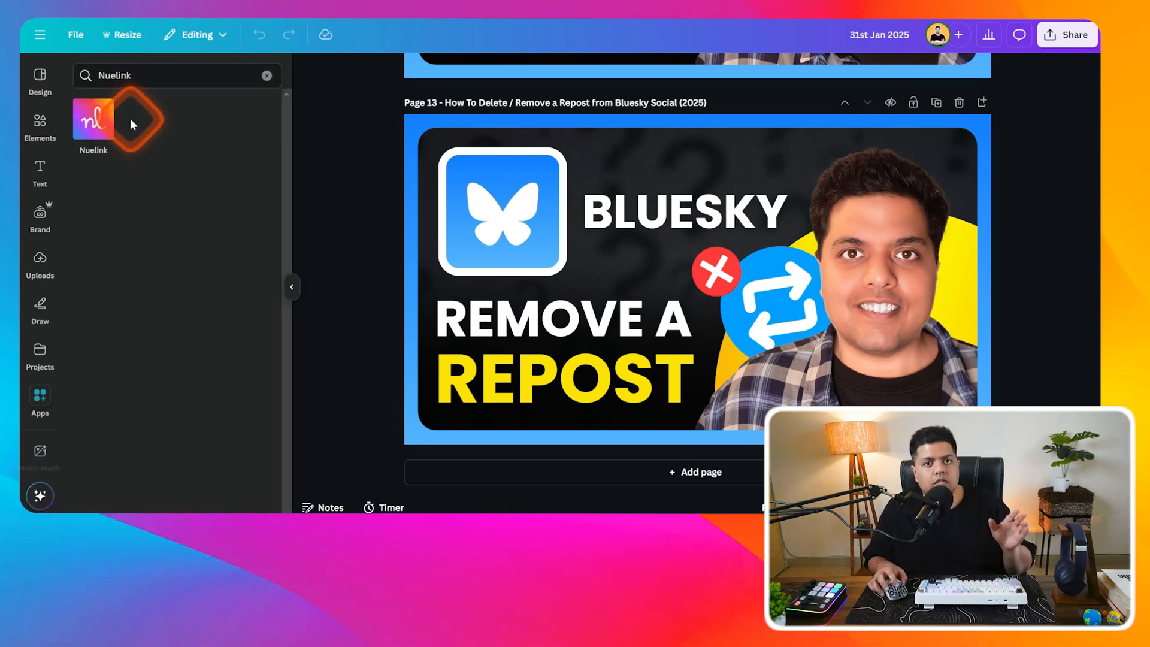
pyautogui.click(96, 123)
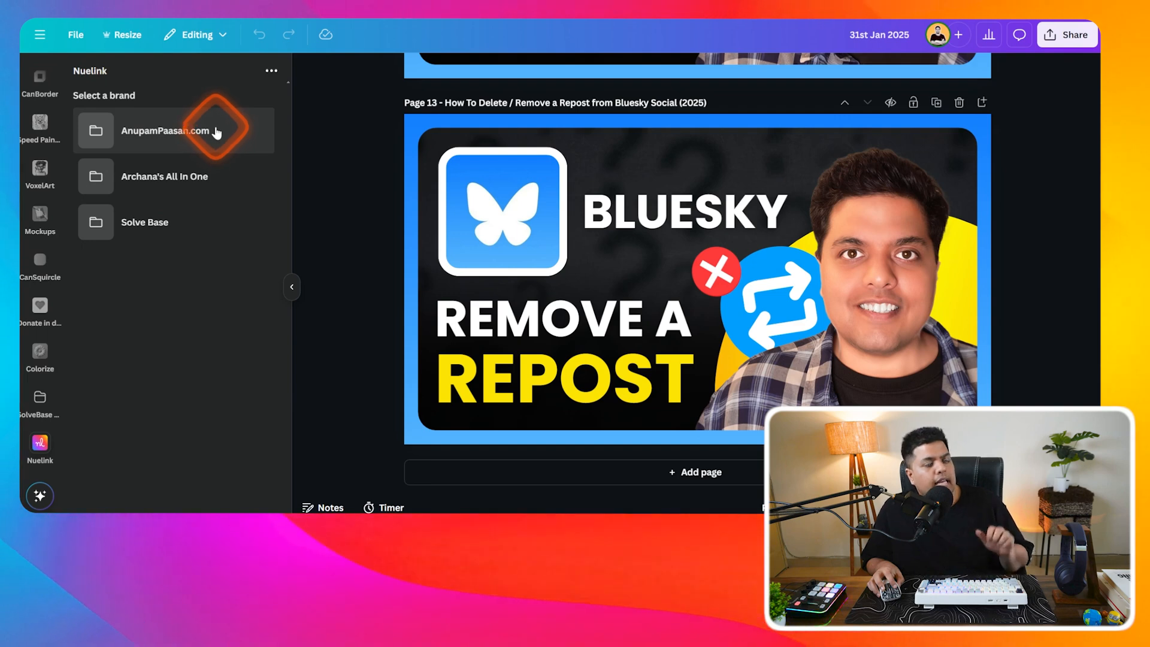
pyautogui.click(149, 223)
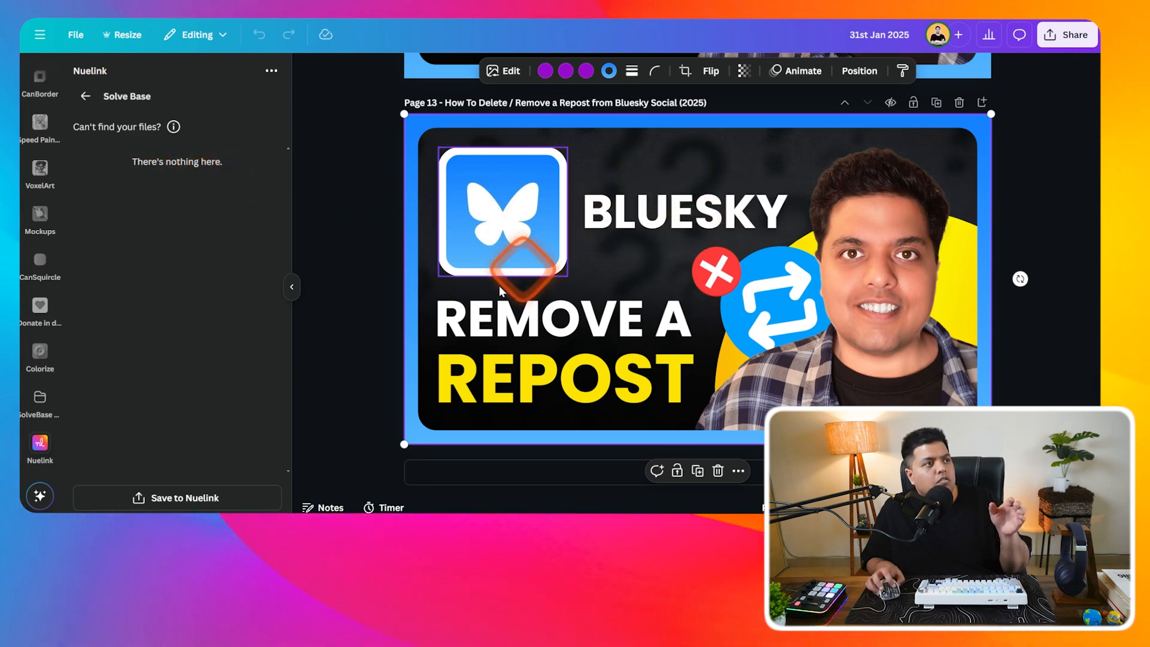
pyautogui.click(212, 499)
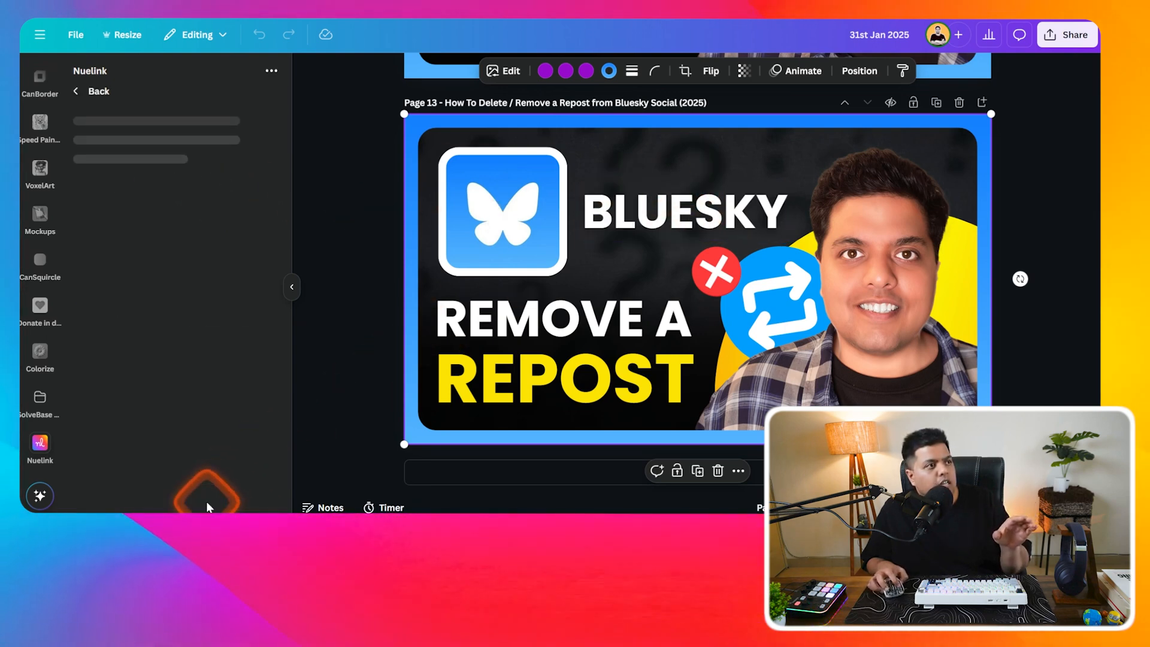